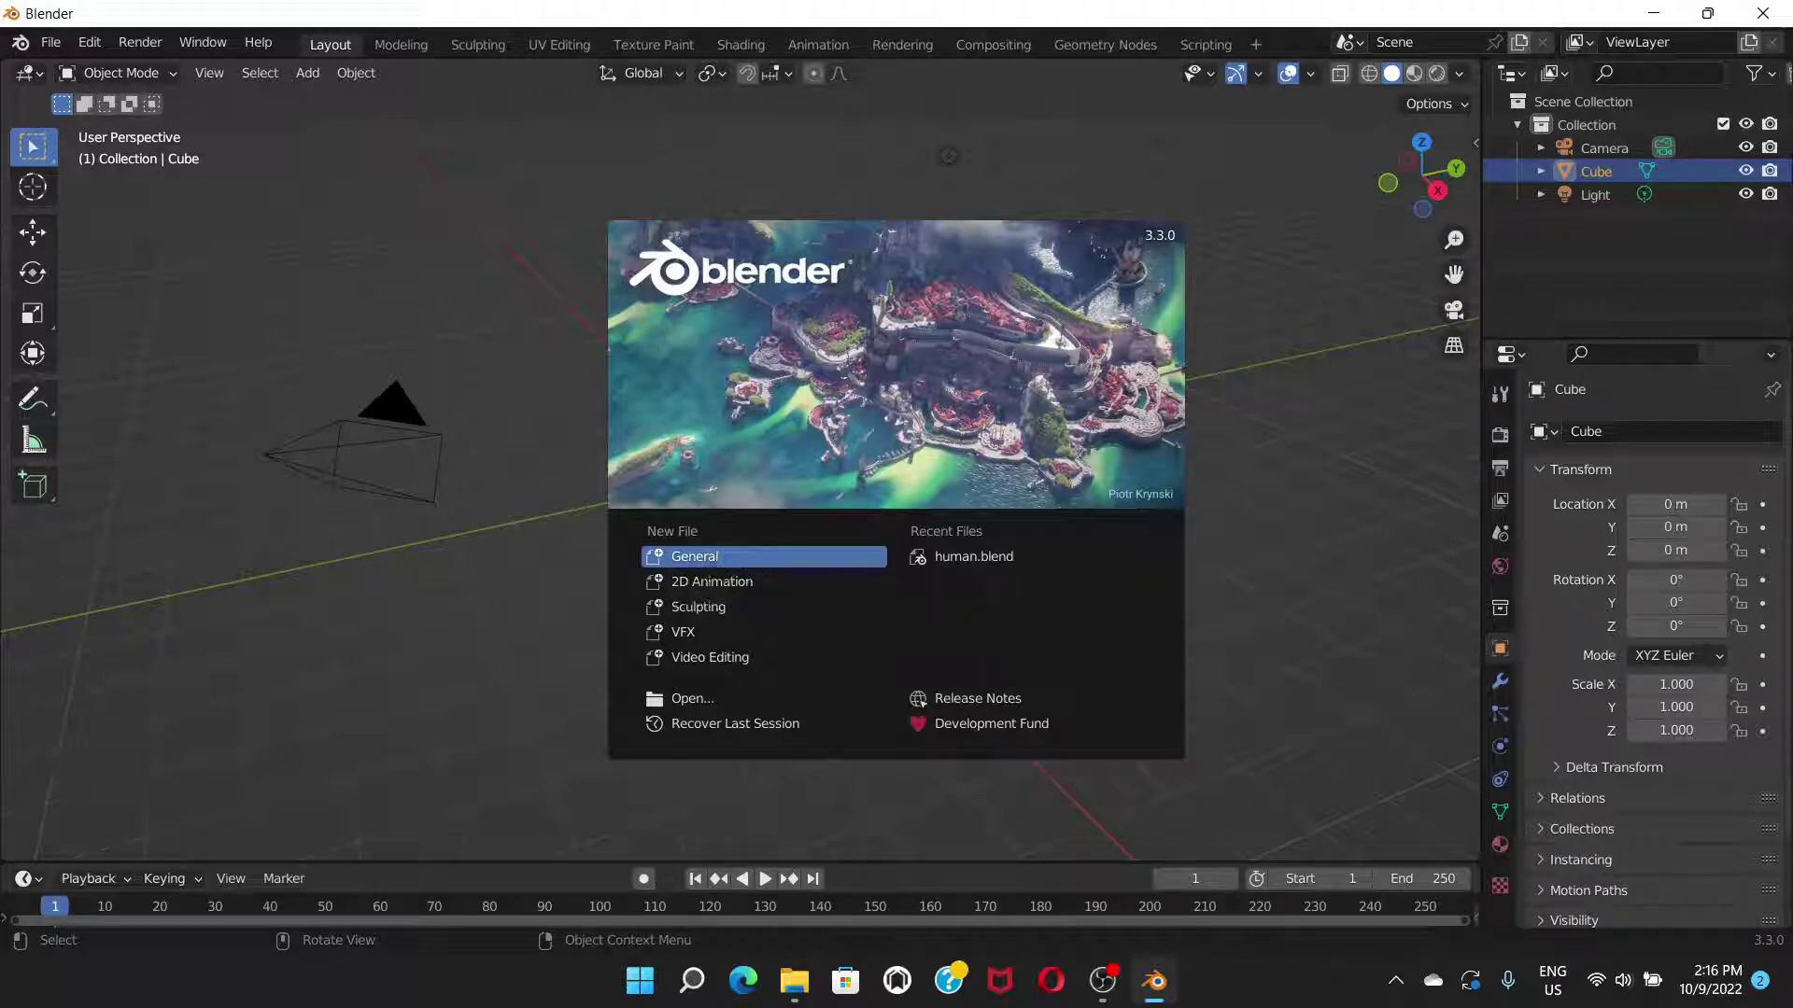
- Start a new General scene, delete the default cube and add a mesh cylinder at the origin
click(728, 557)
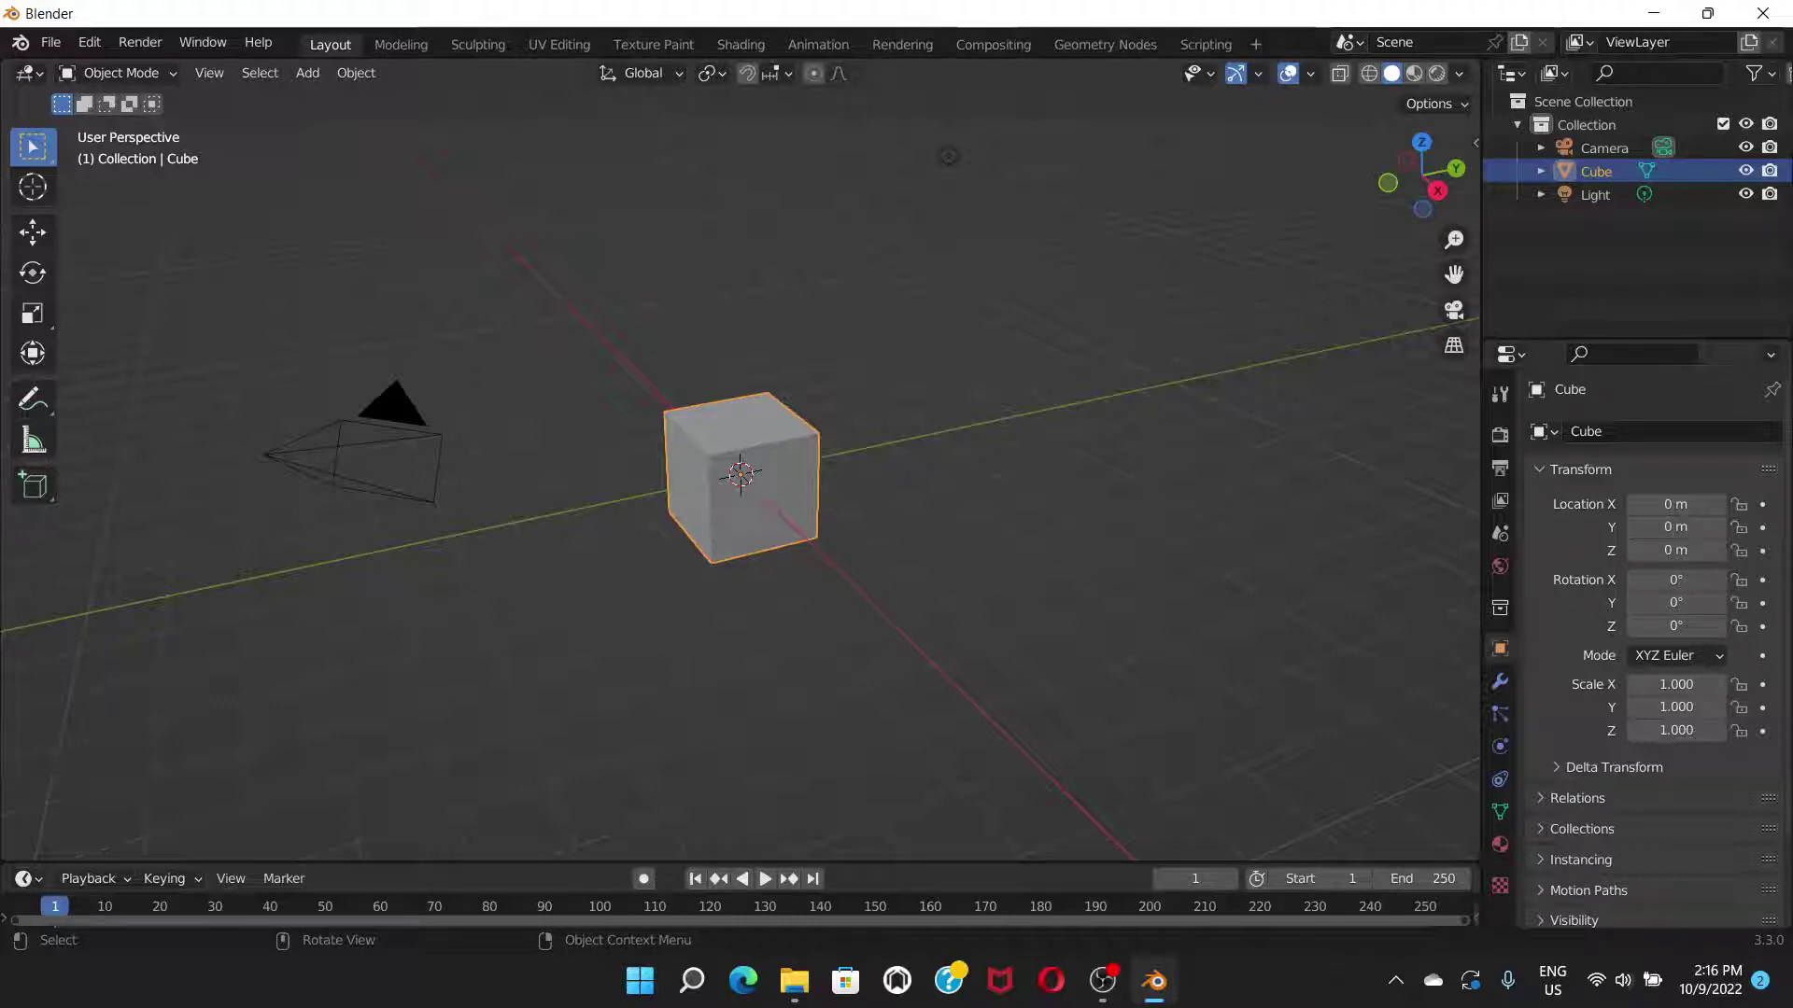
key(Delete)
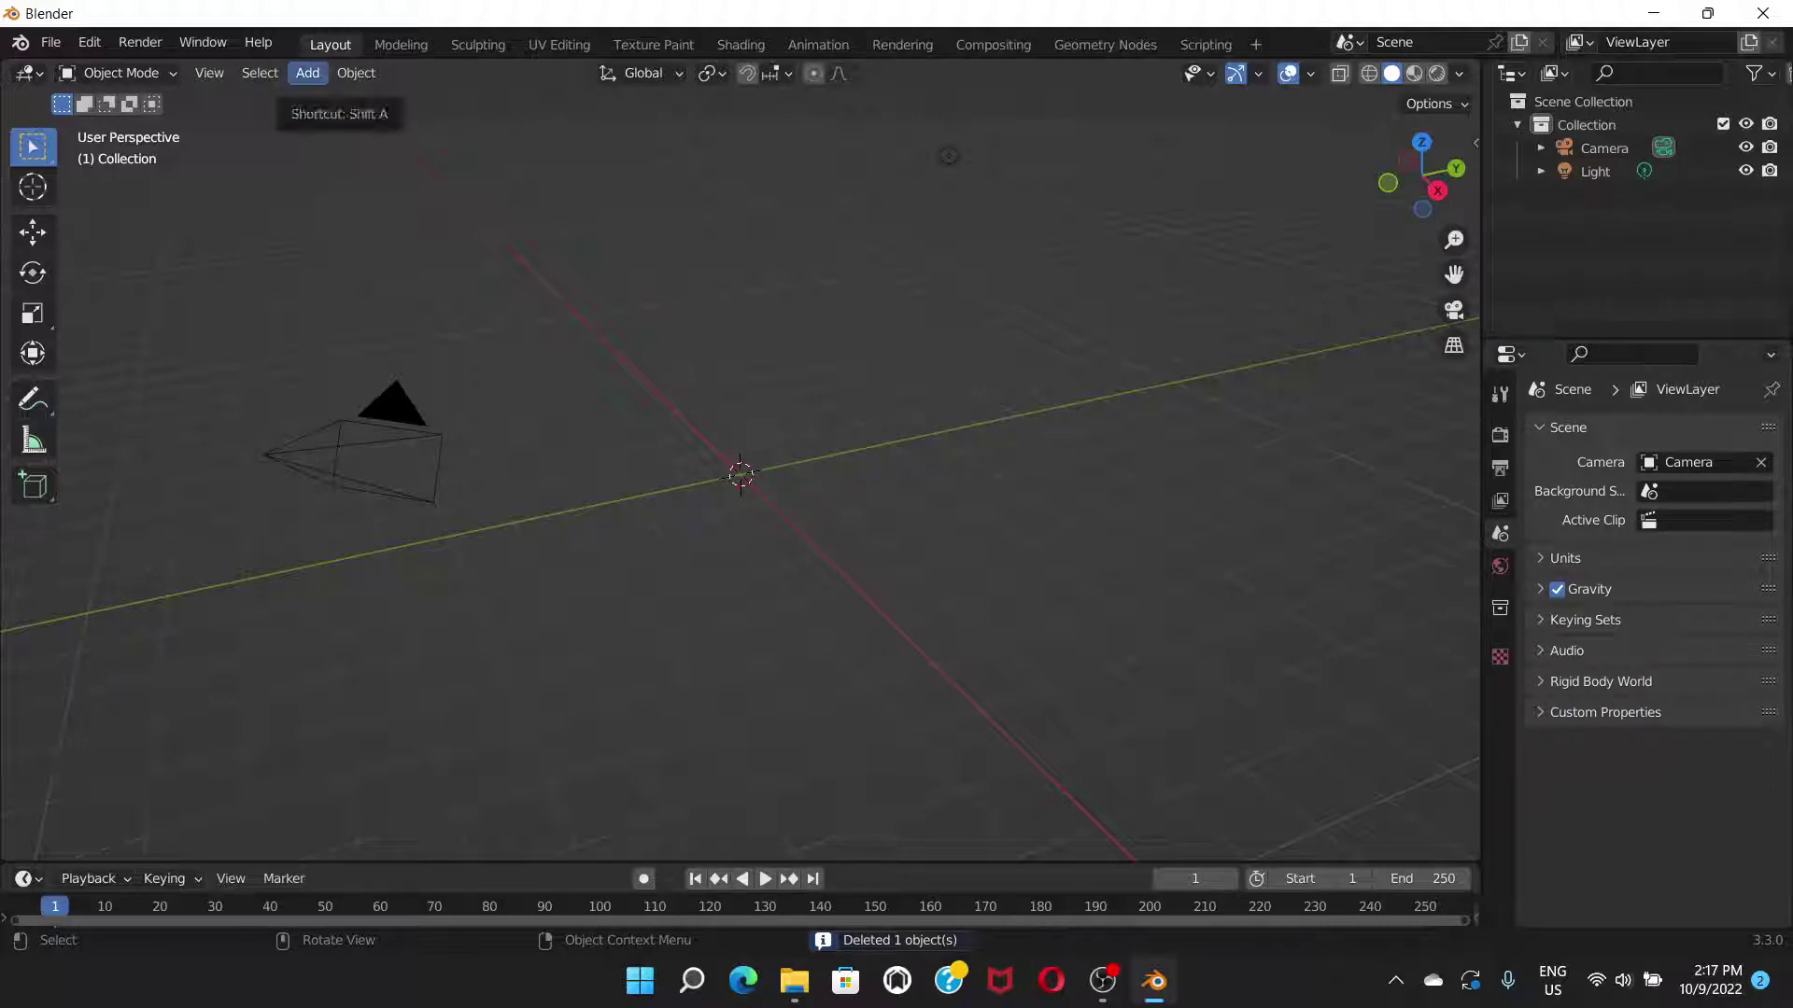
click(307, 73)
mouse_move(373, 100)
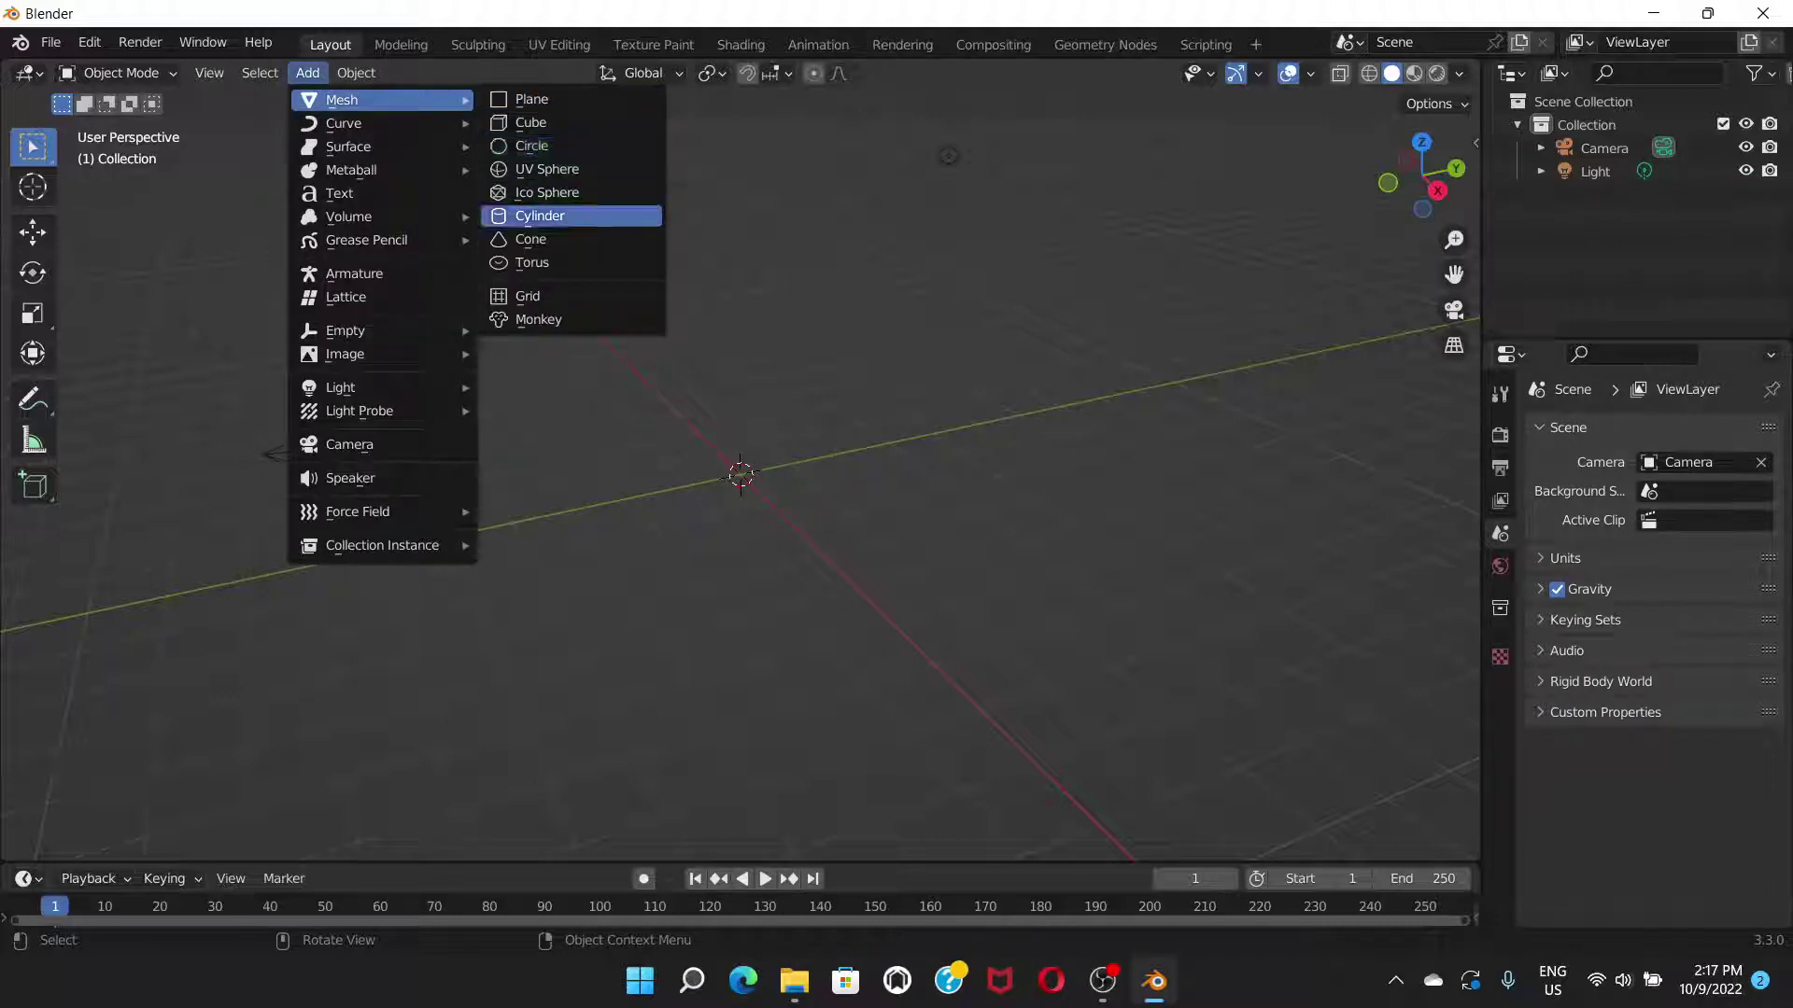
click(540, 216)
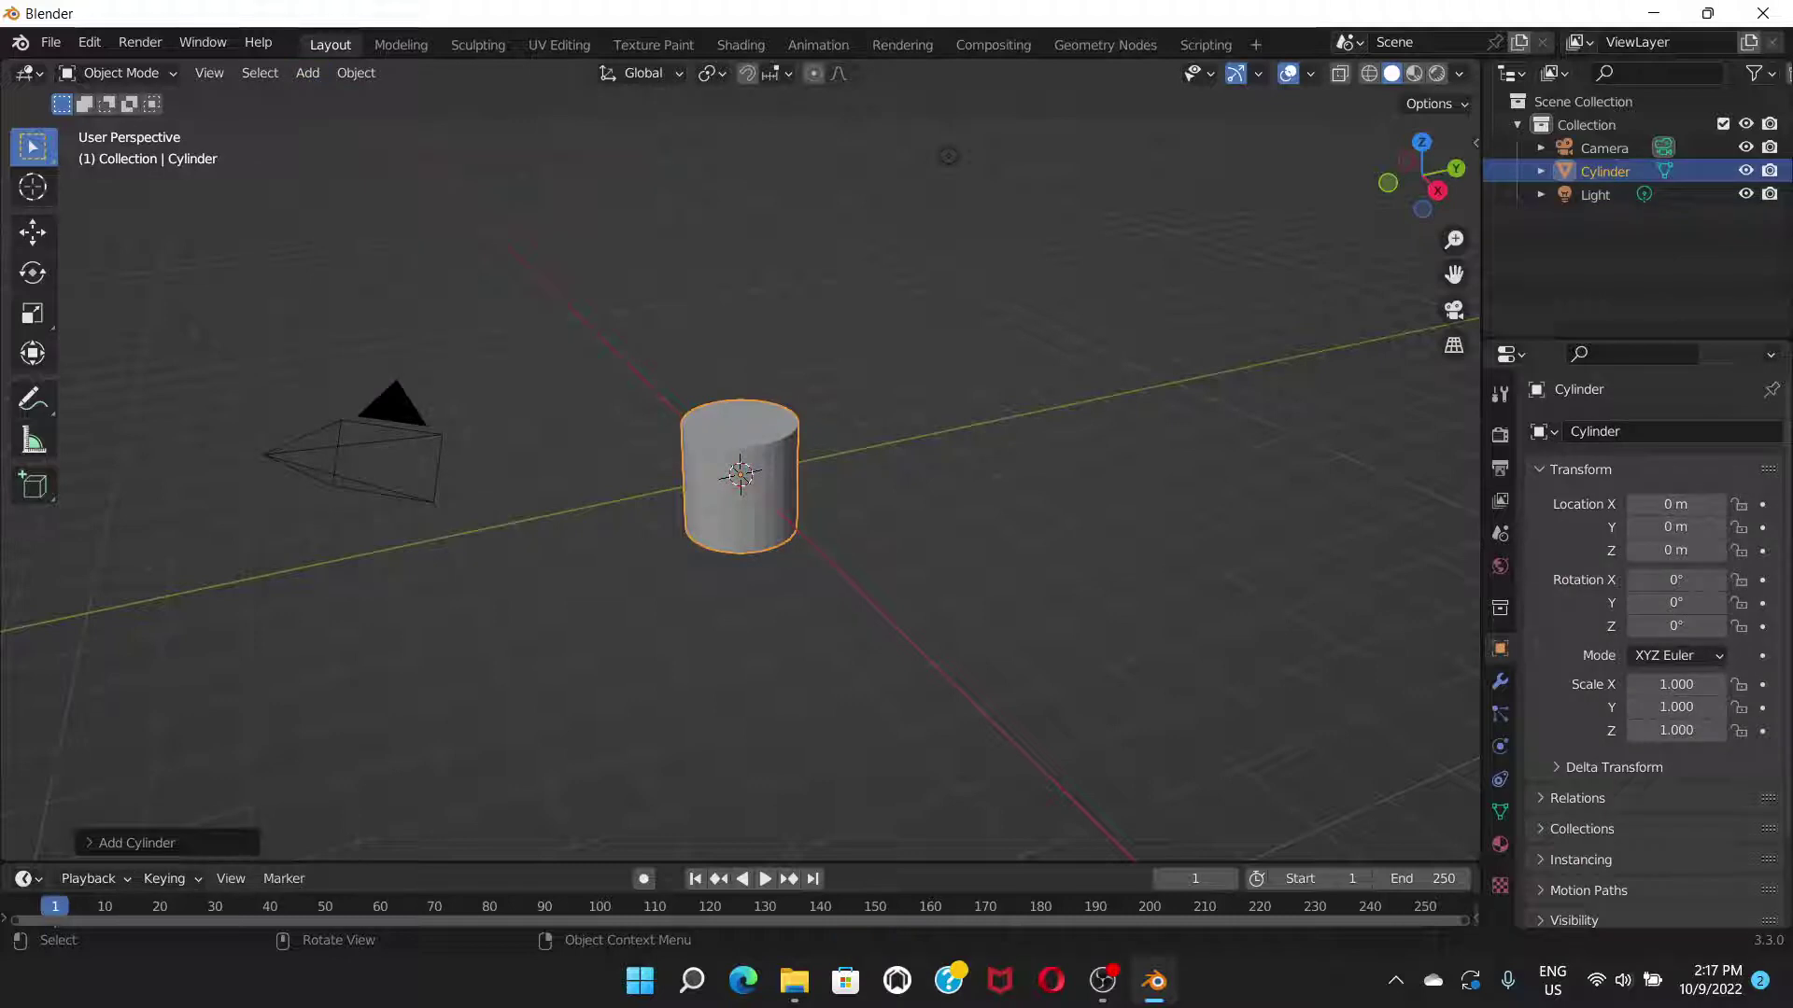
- Examine the cylinder from the front, left and right orthographic views
middle_drag(739, 486, 746, 425)
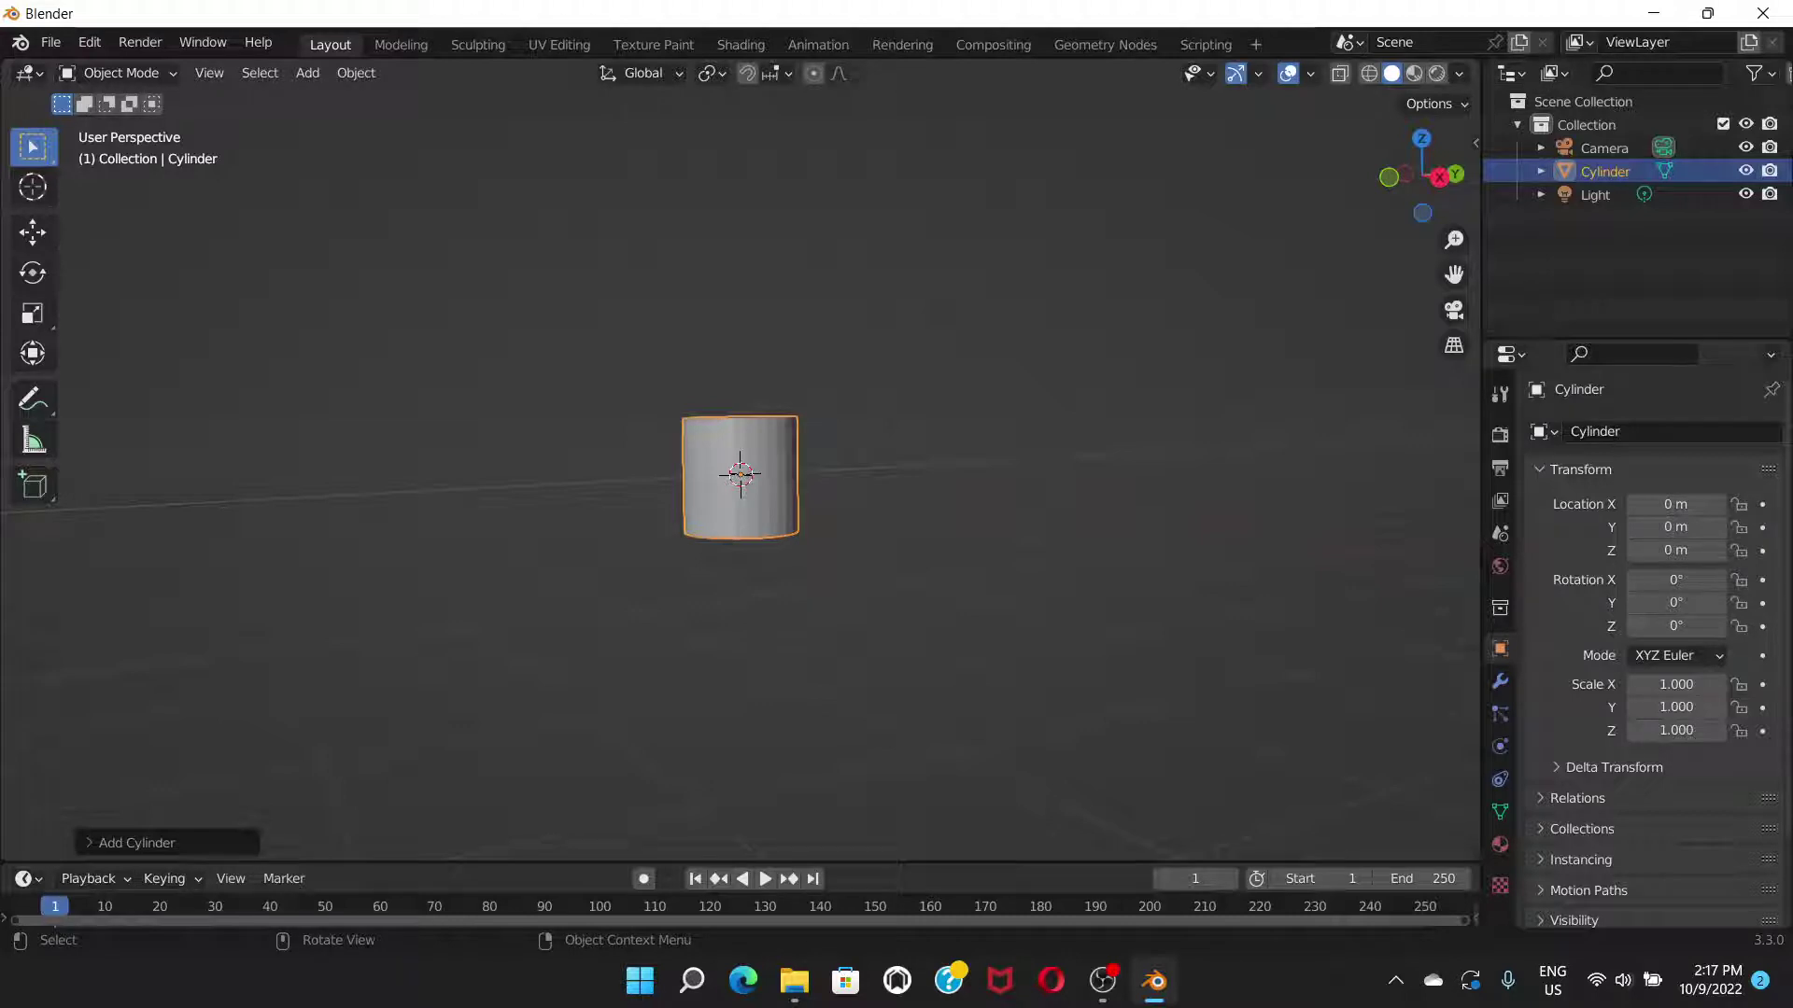
key(KP_1)
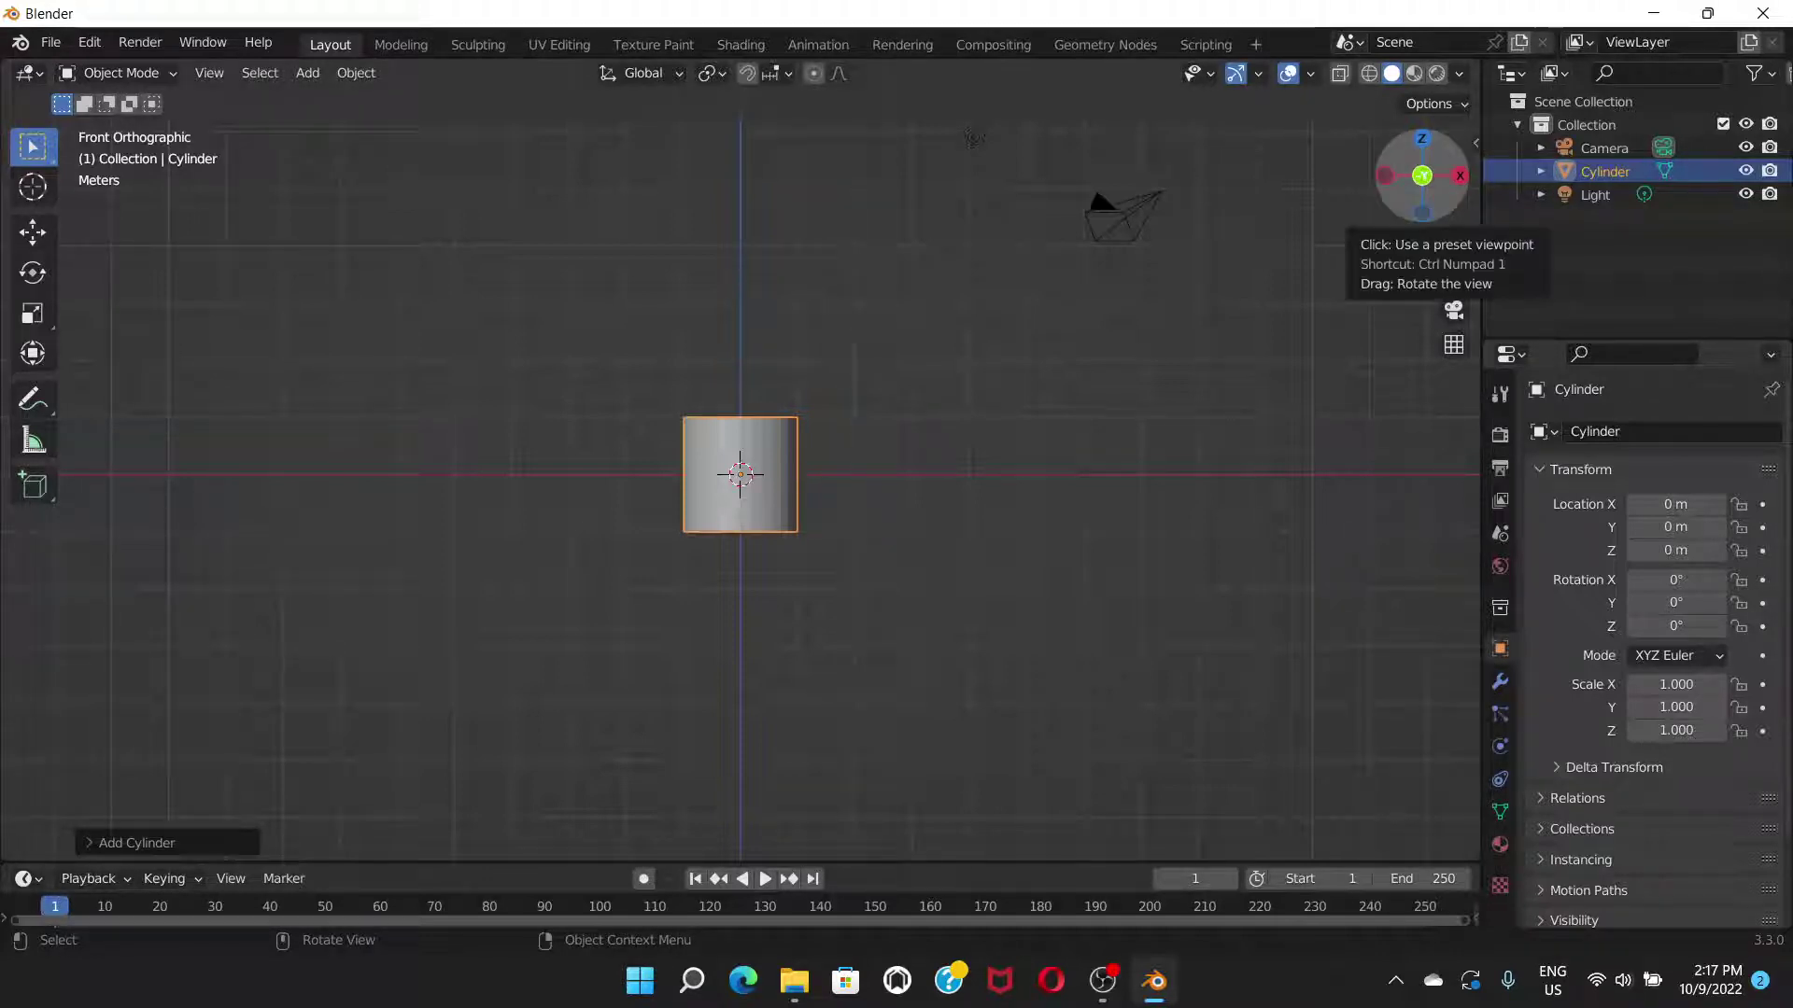
click(1459, 176)
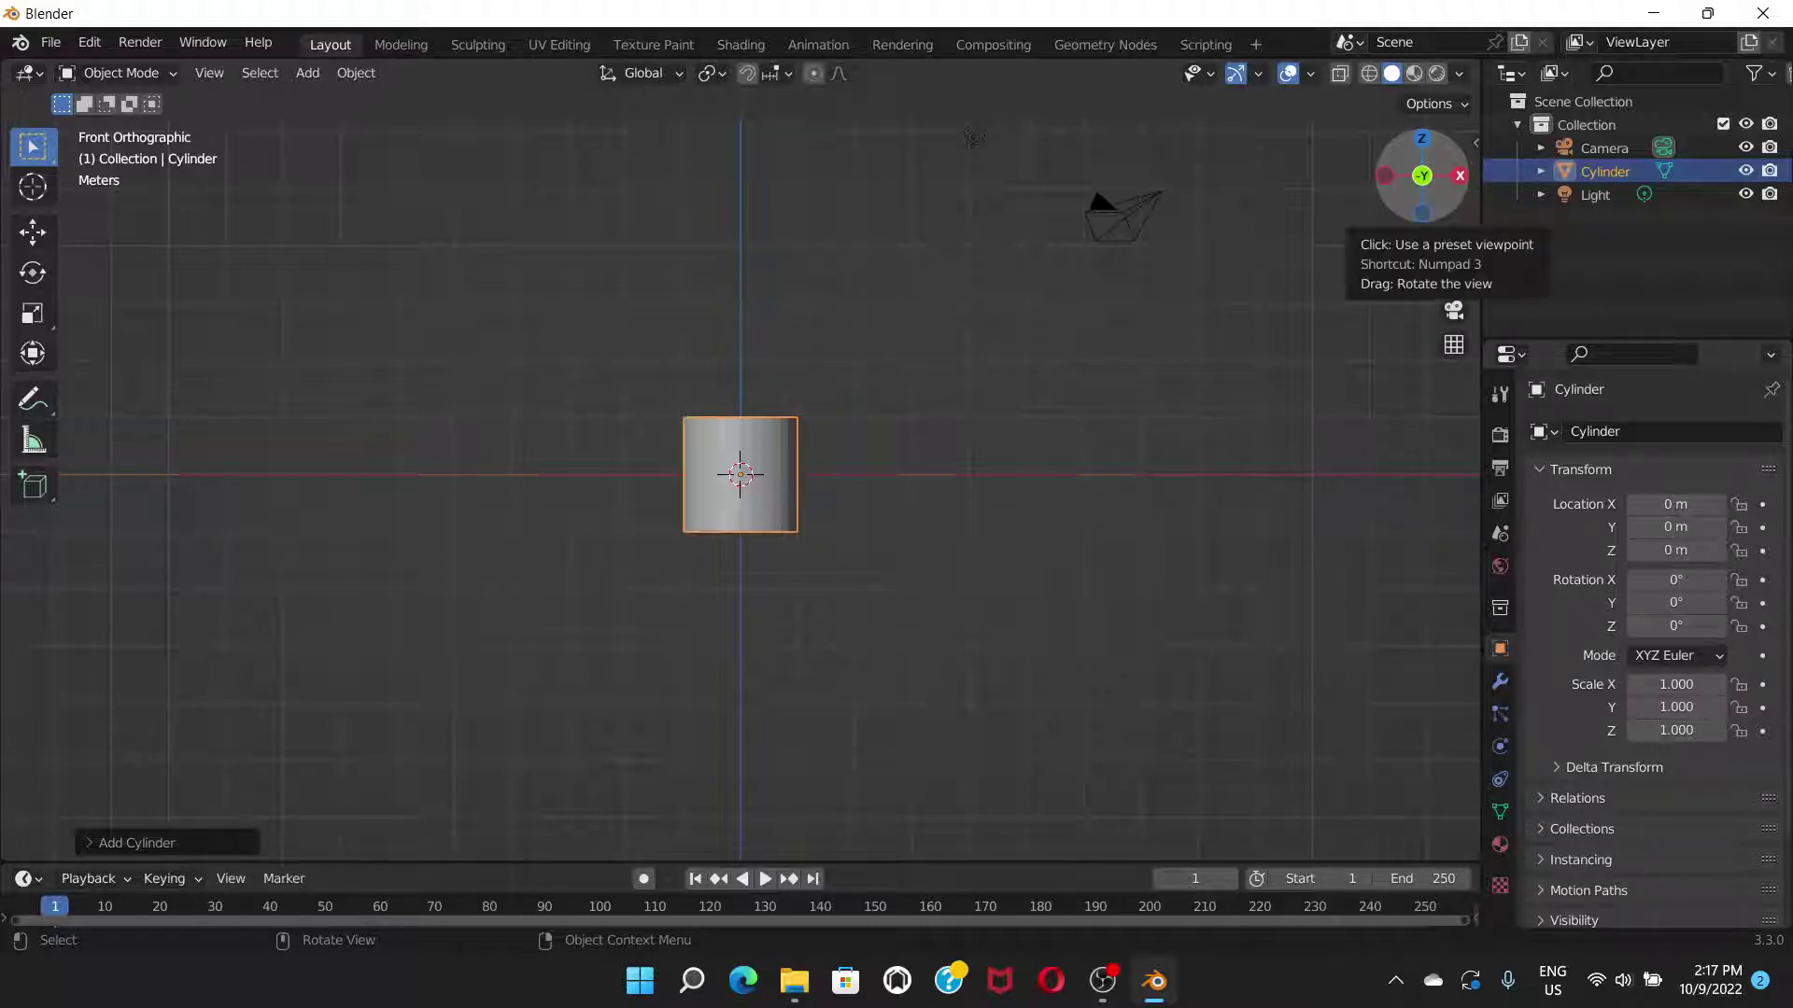
click(1459, 175)
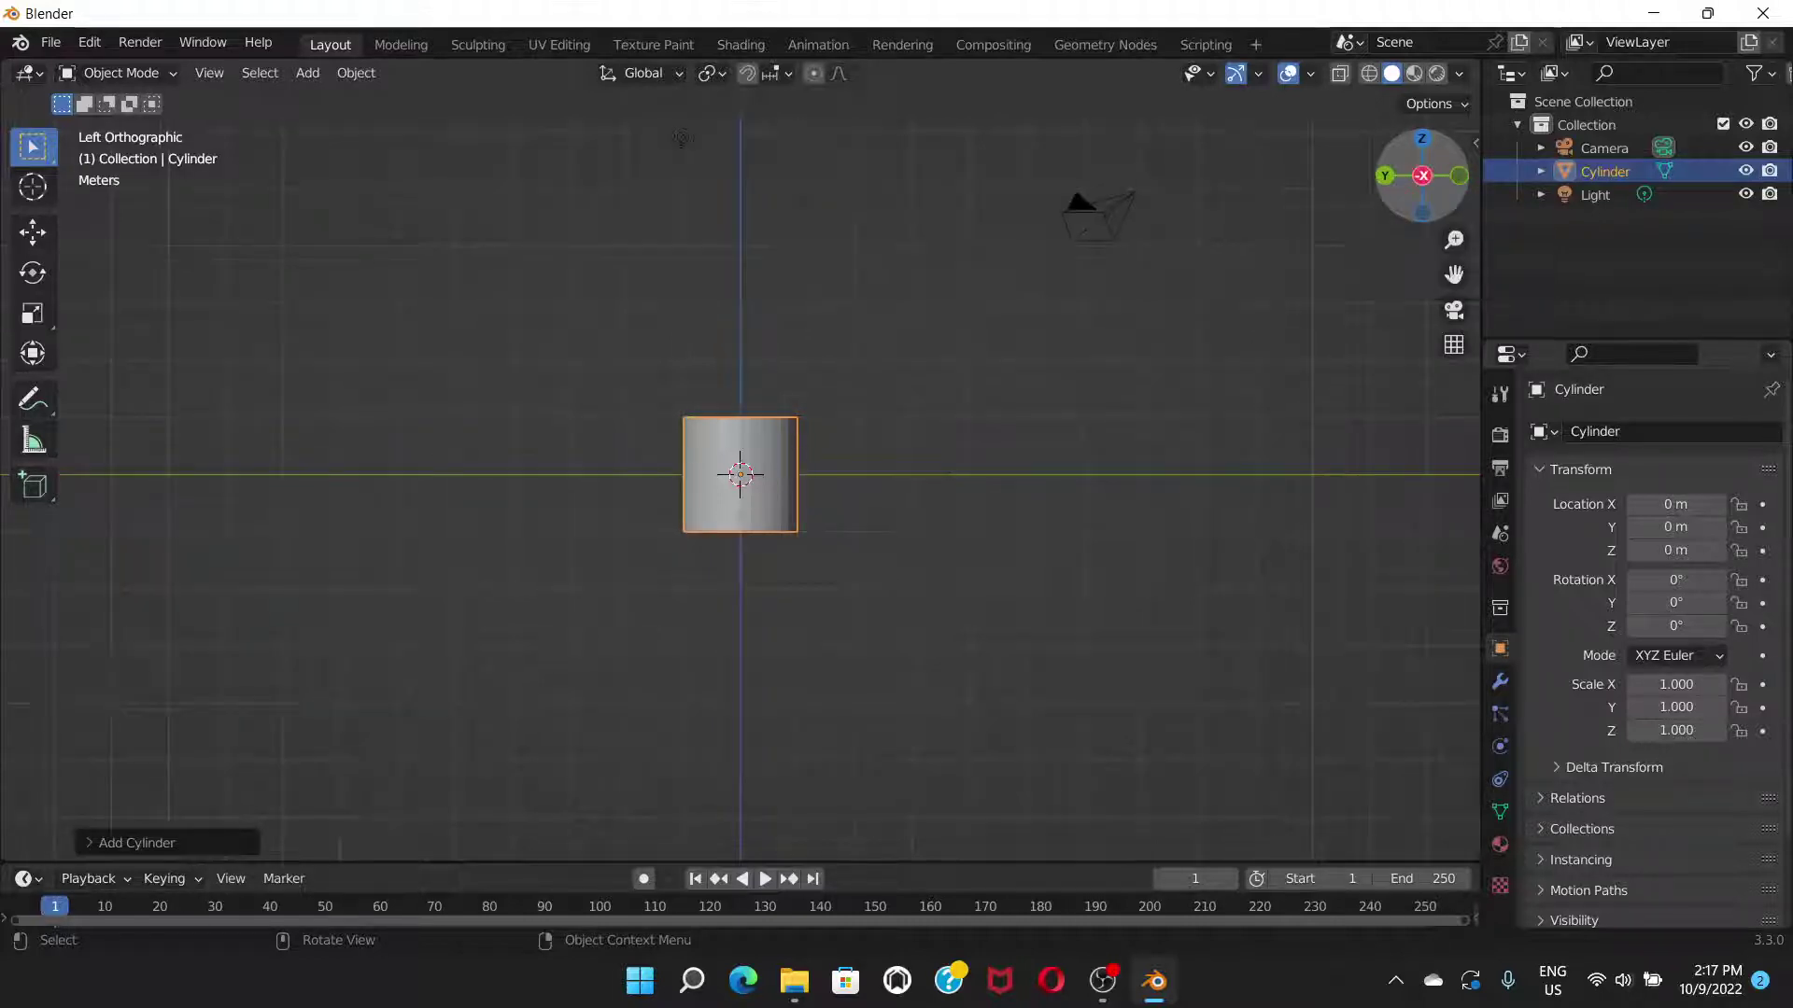
click(1422, 138)
click(1459, 175)
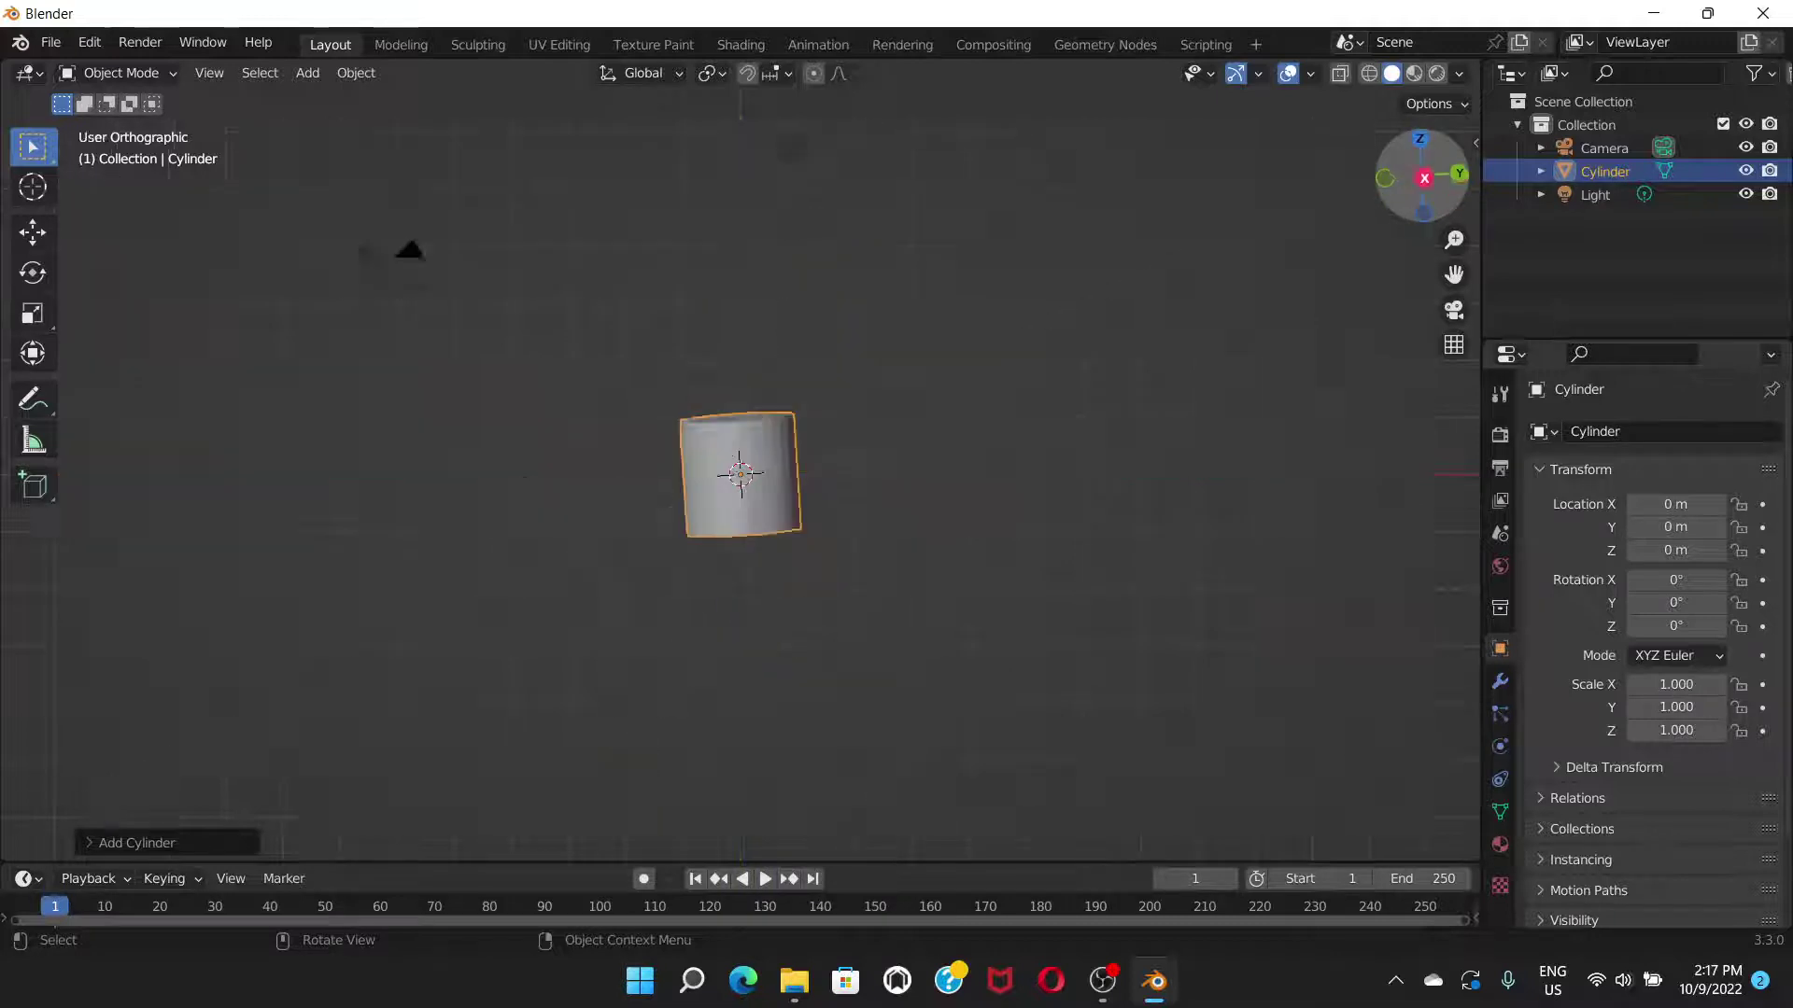
click(1459, 175)
click(1422, 138)
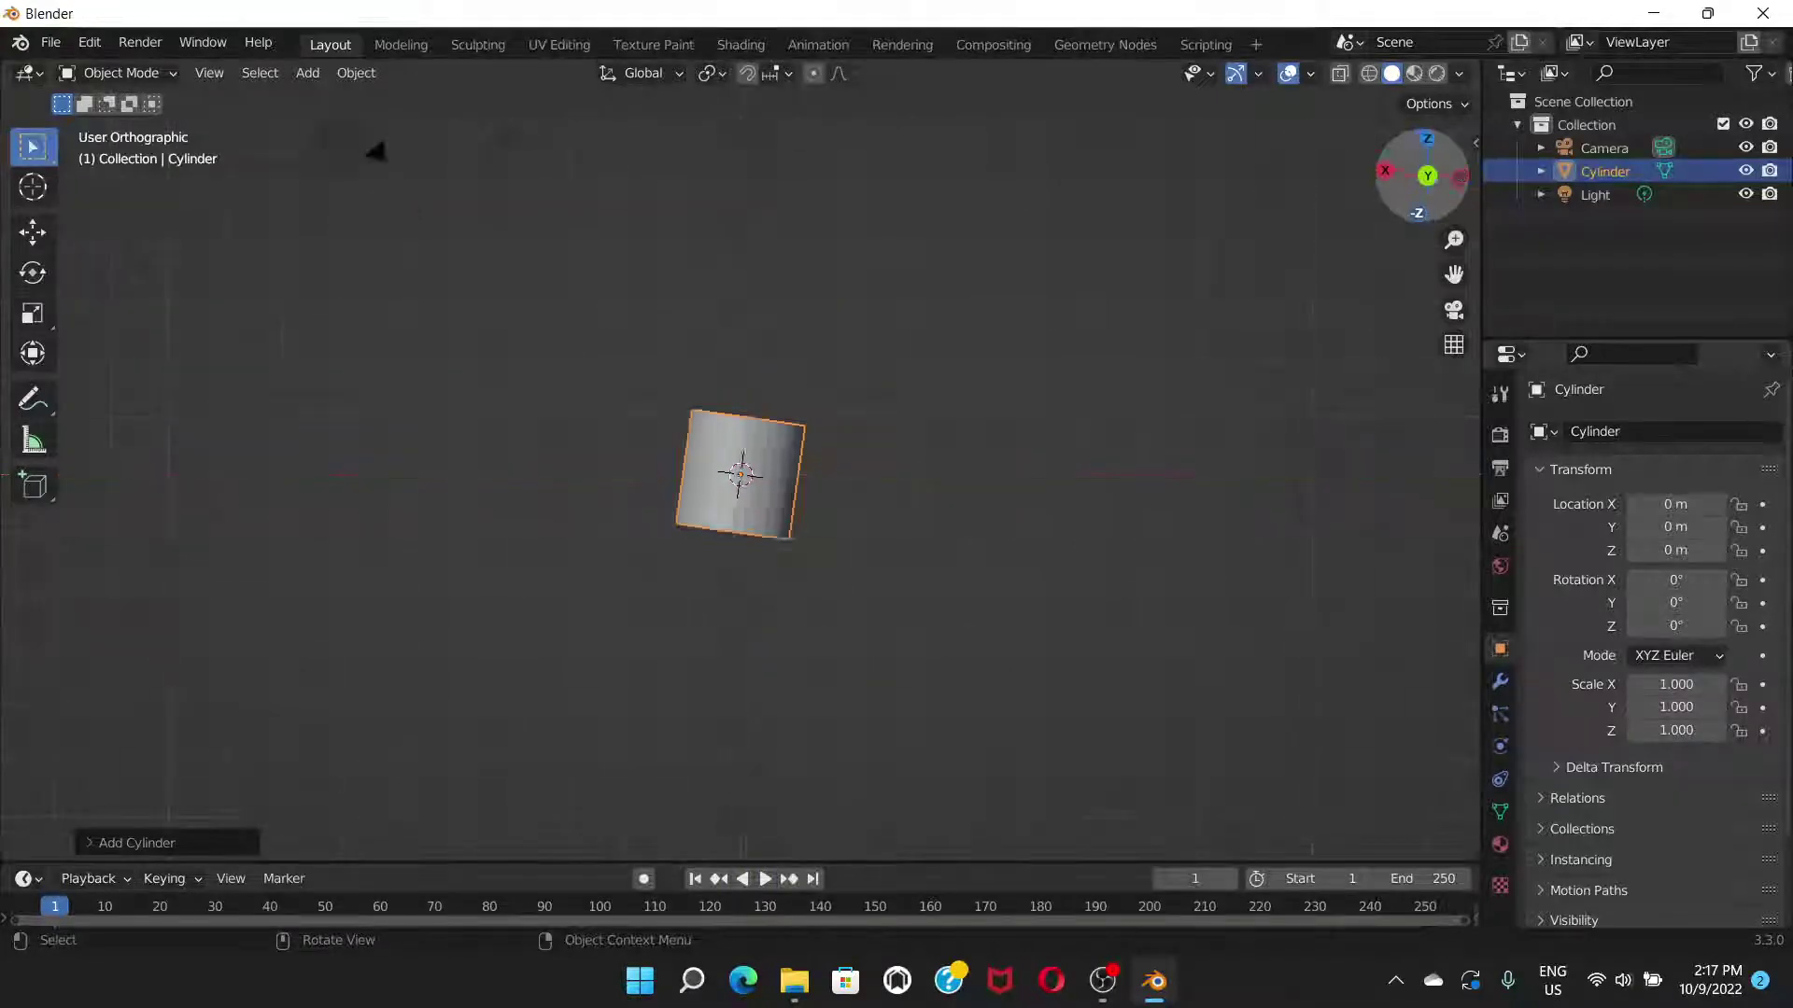
click(1460, 175)
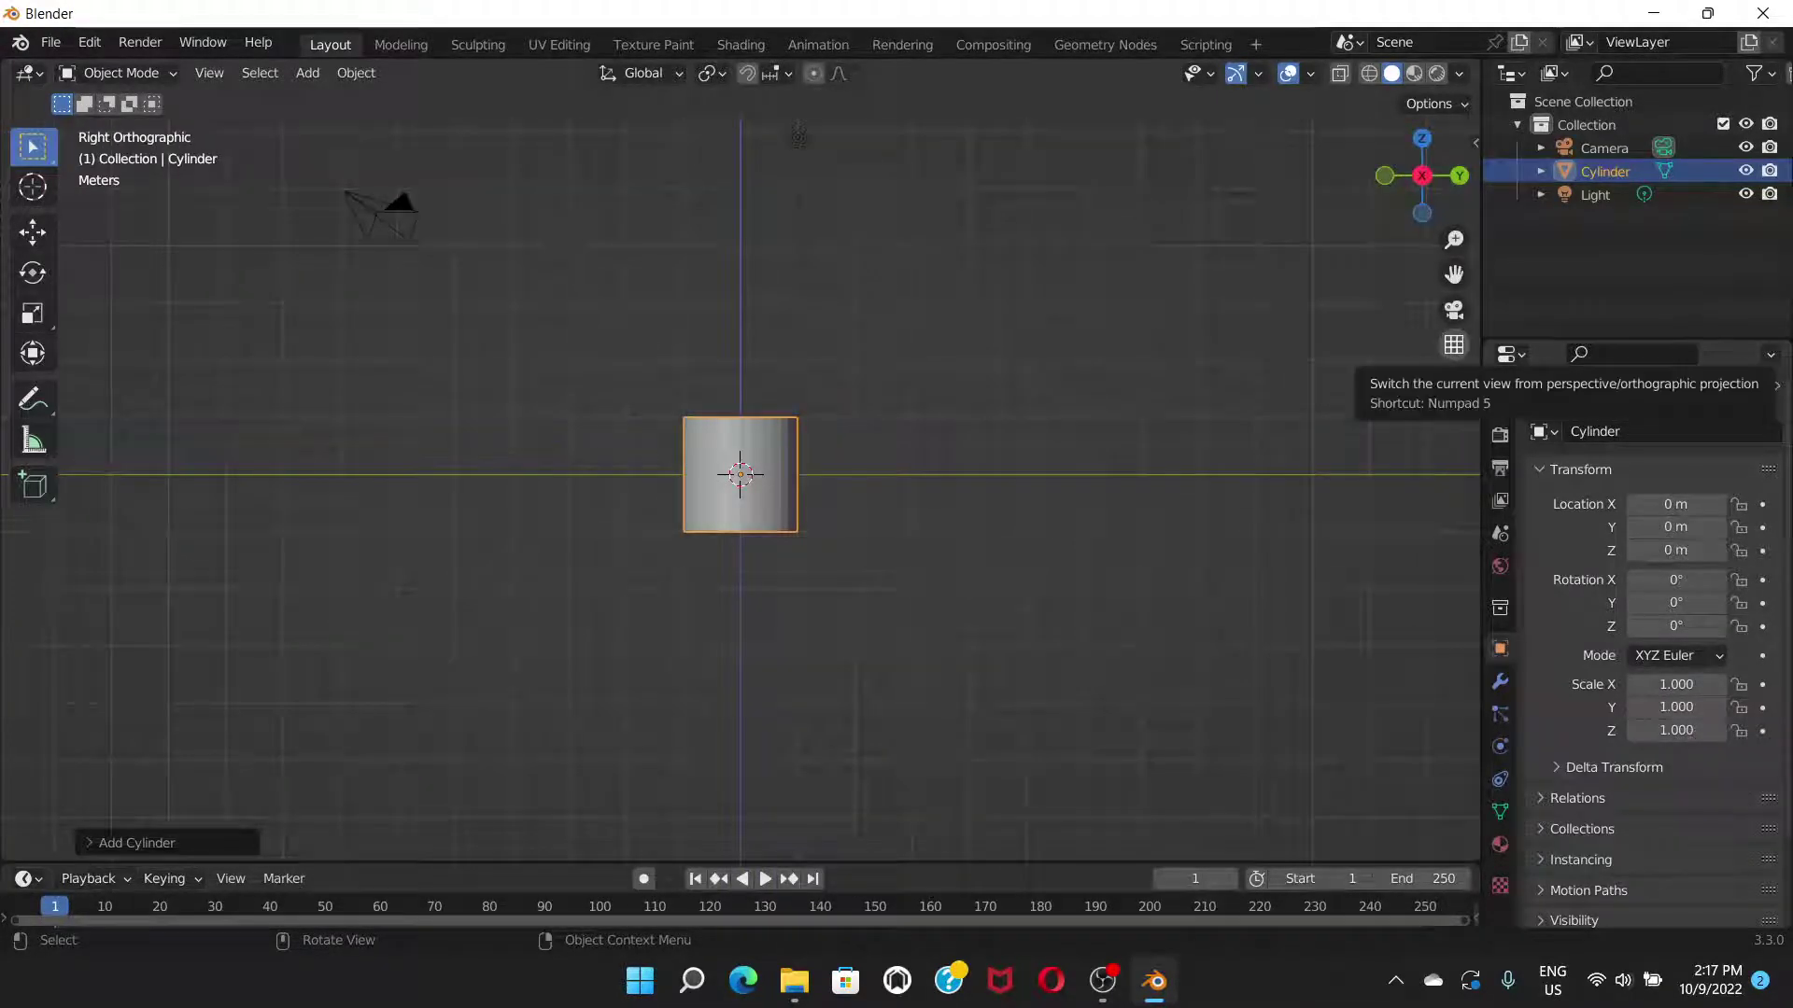
- In Edit Mode, add three evenly spaced horizontal loop cuts around the cylinder, with no edge slide
key(KP_1)
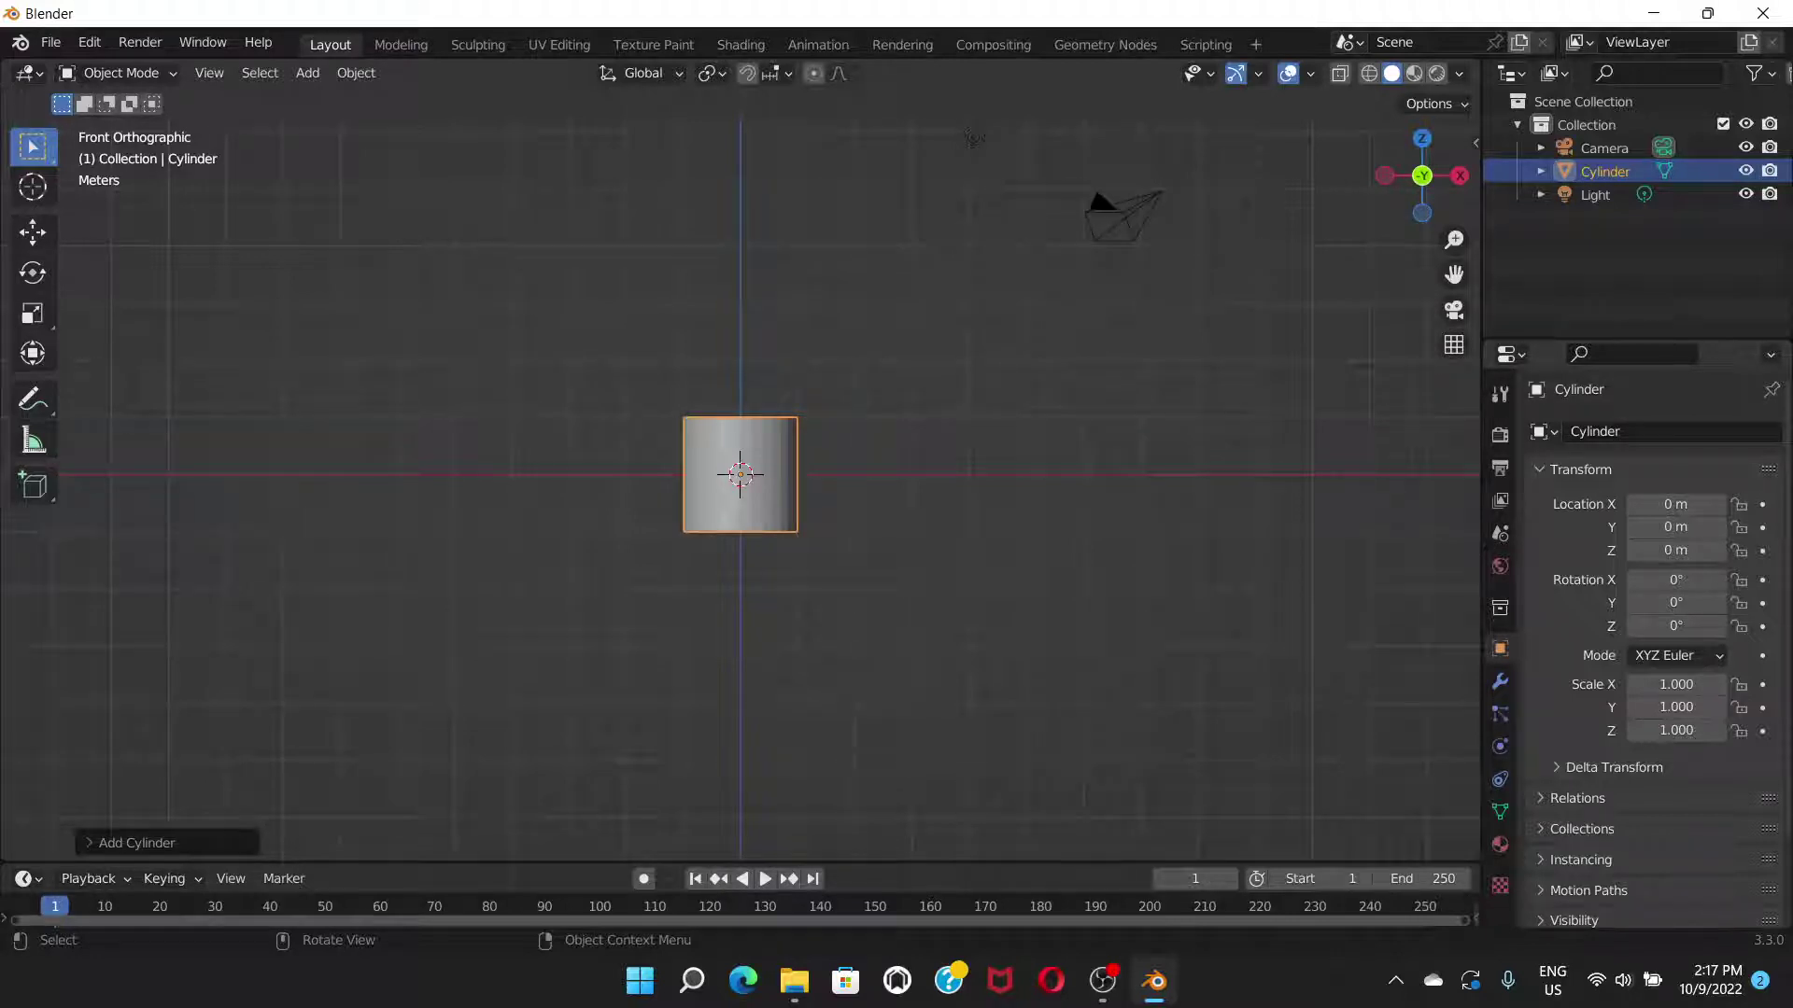
scroll(974, 138, up, 3)
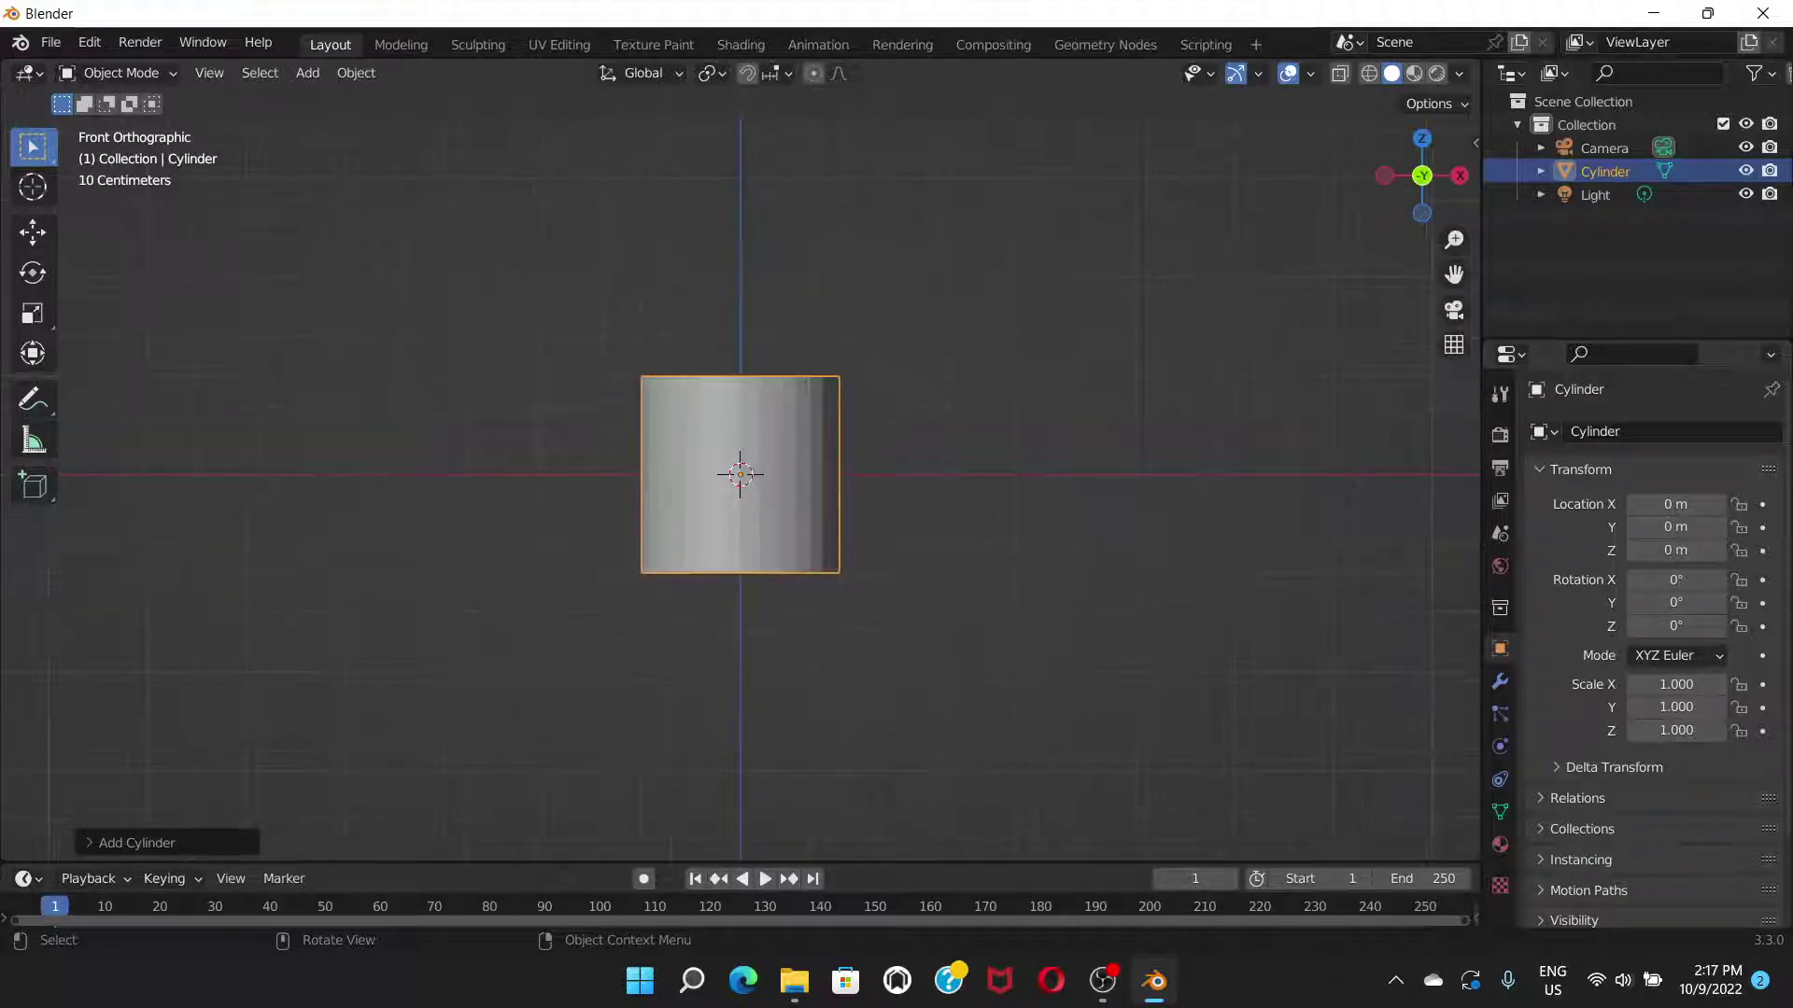
scroll(740, 474, up, 4)
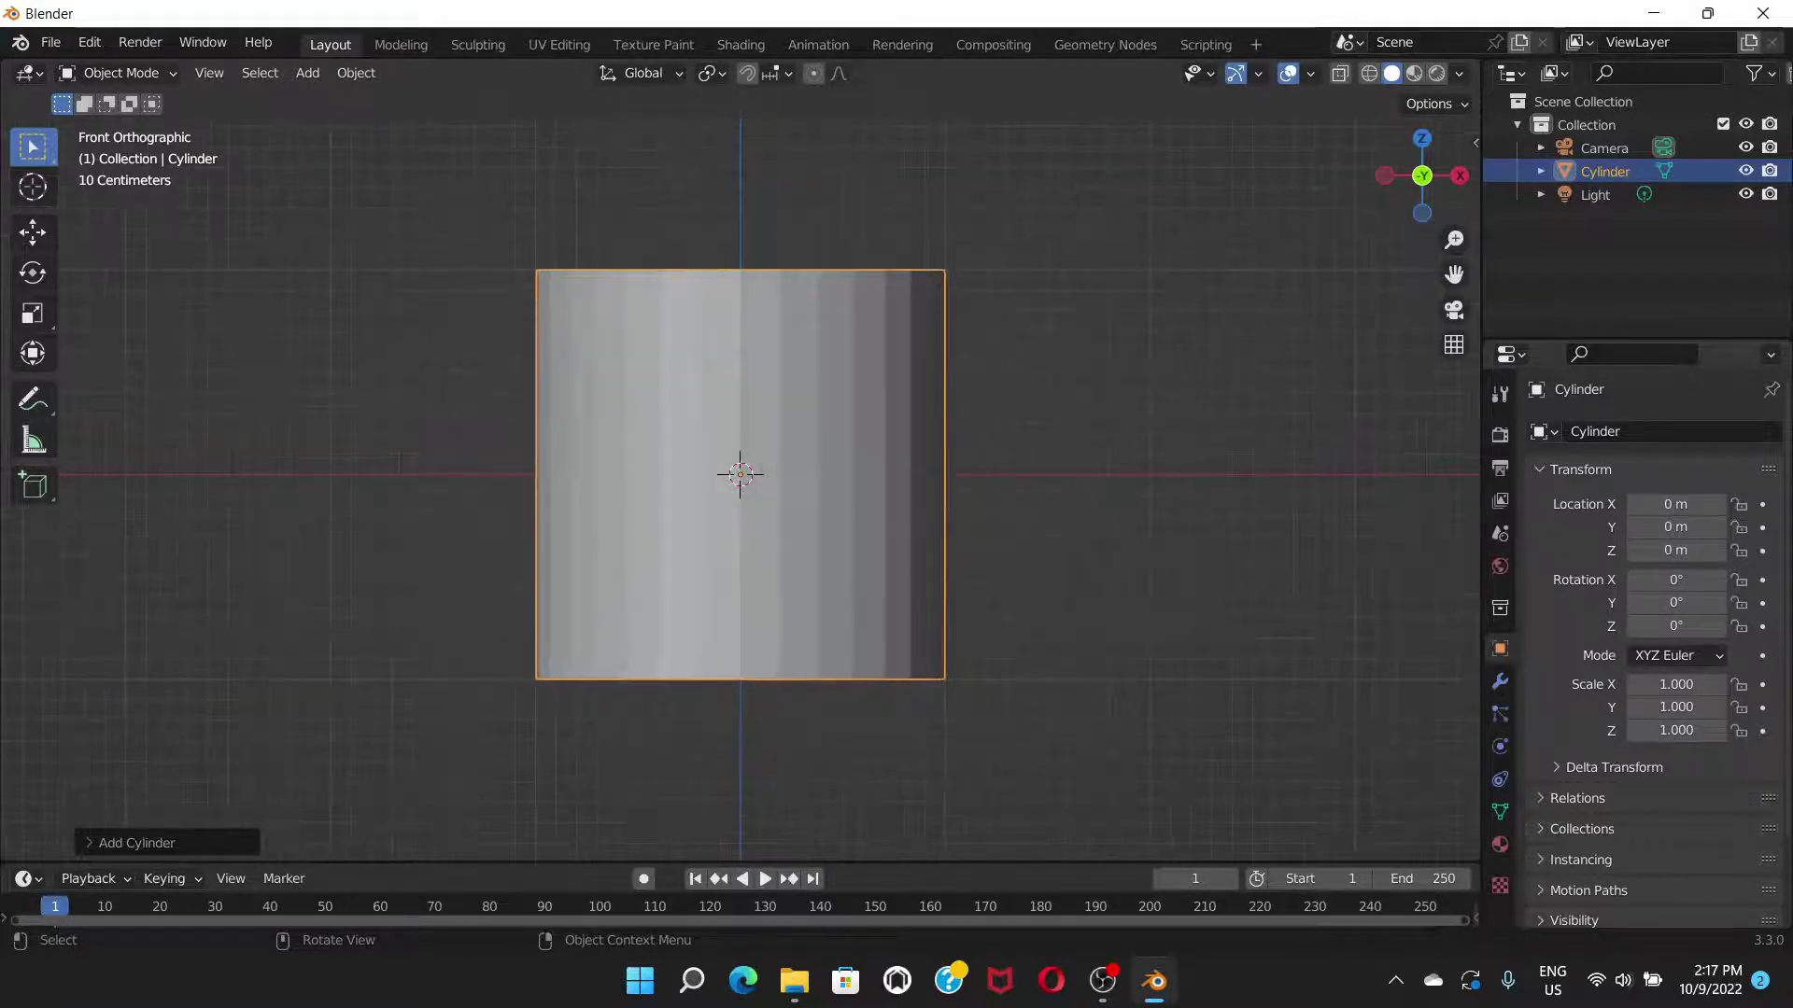
scroll(740, 474, up, 1)
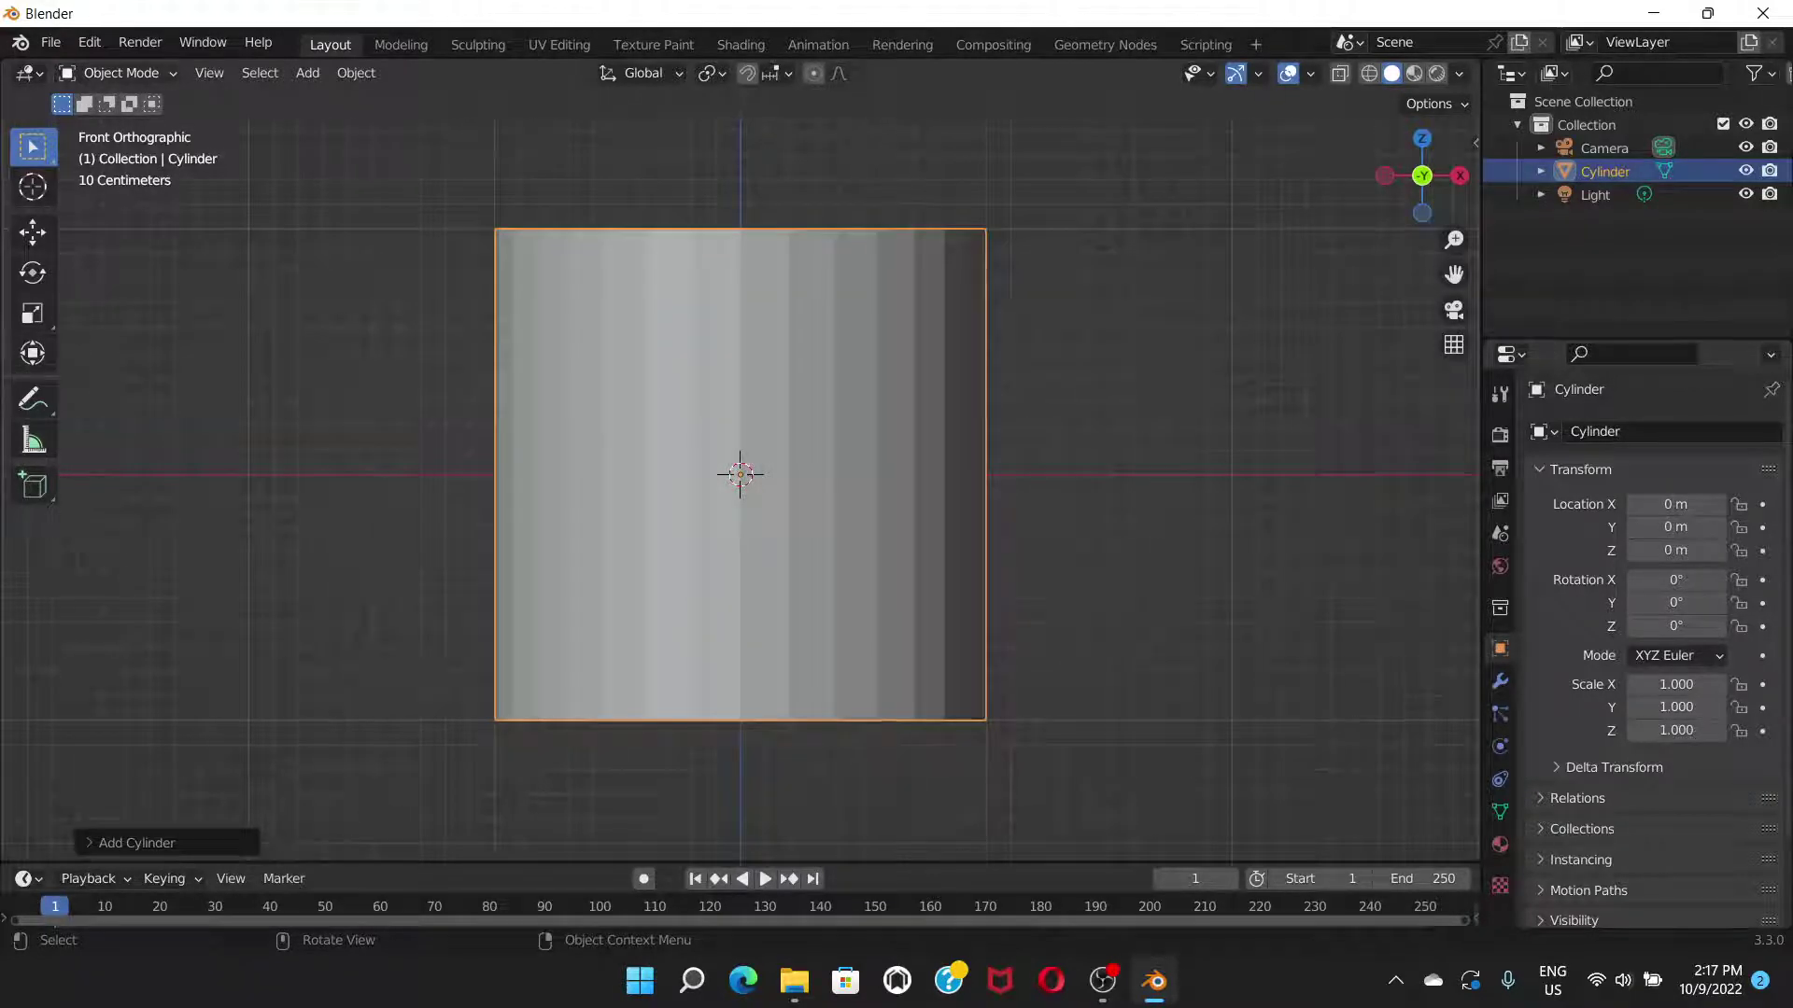
click(120, 73)
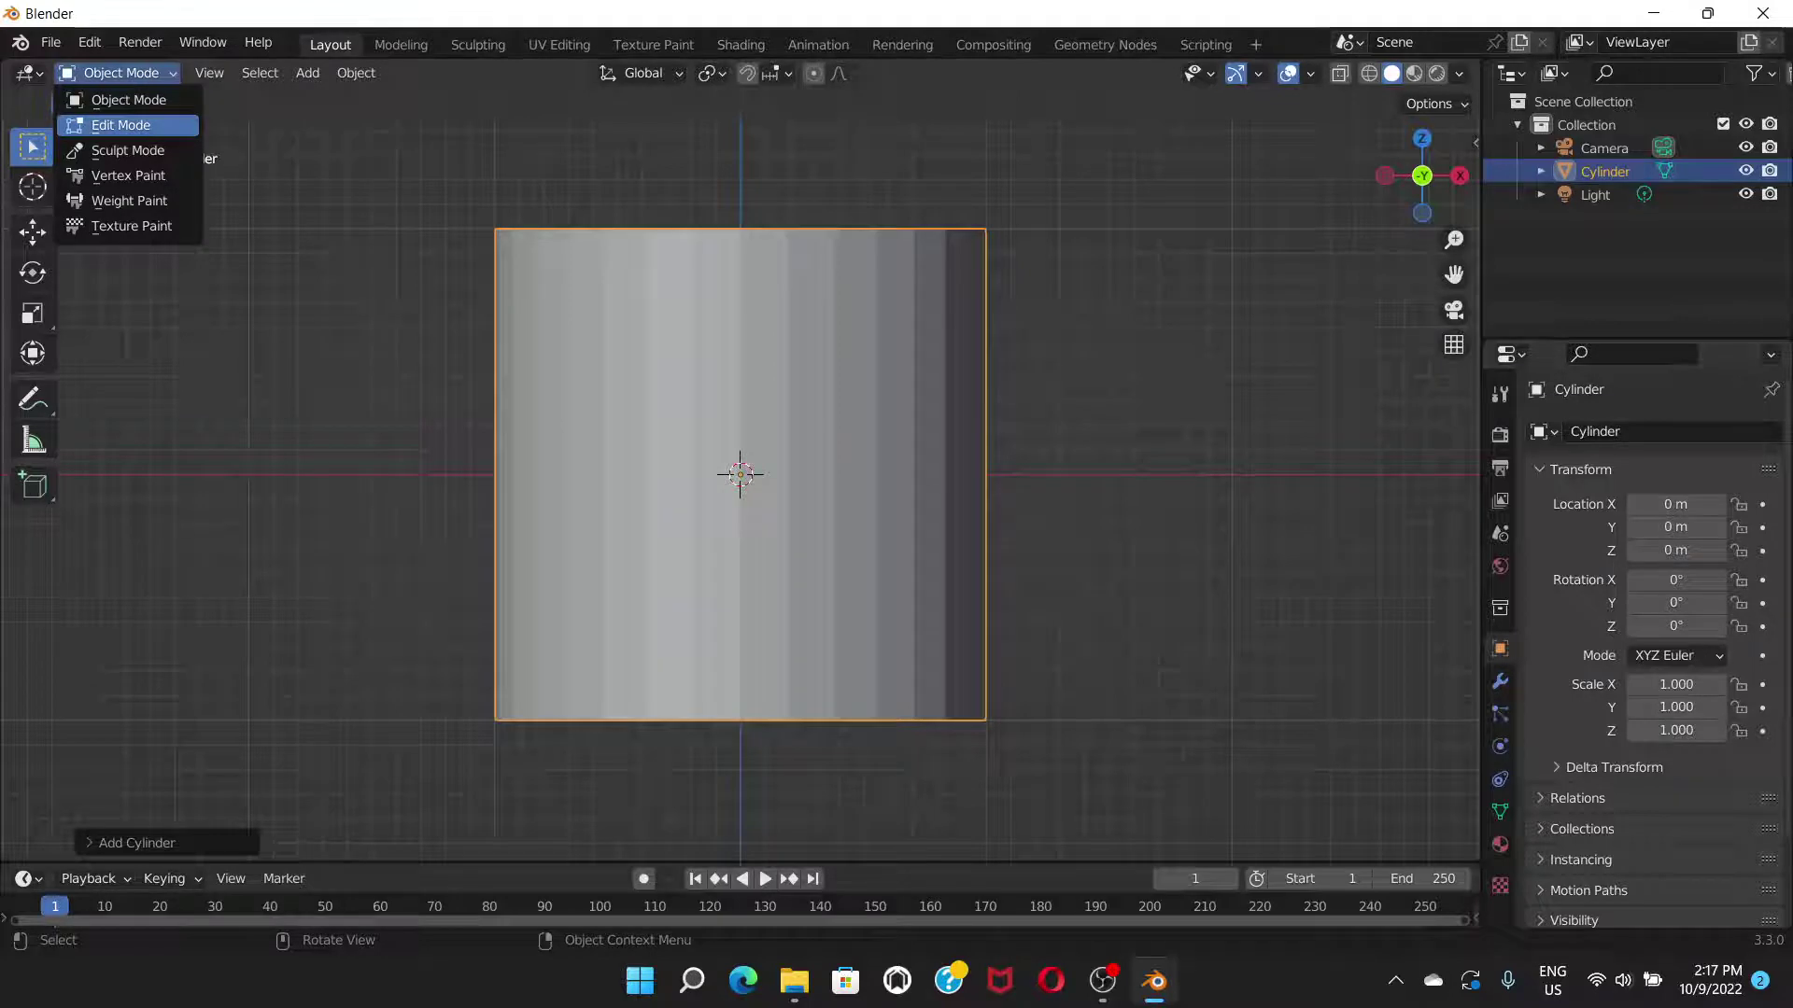
click(108, 124)
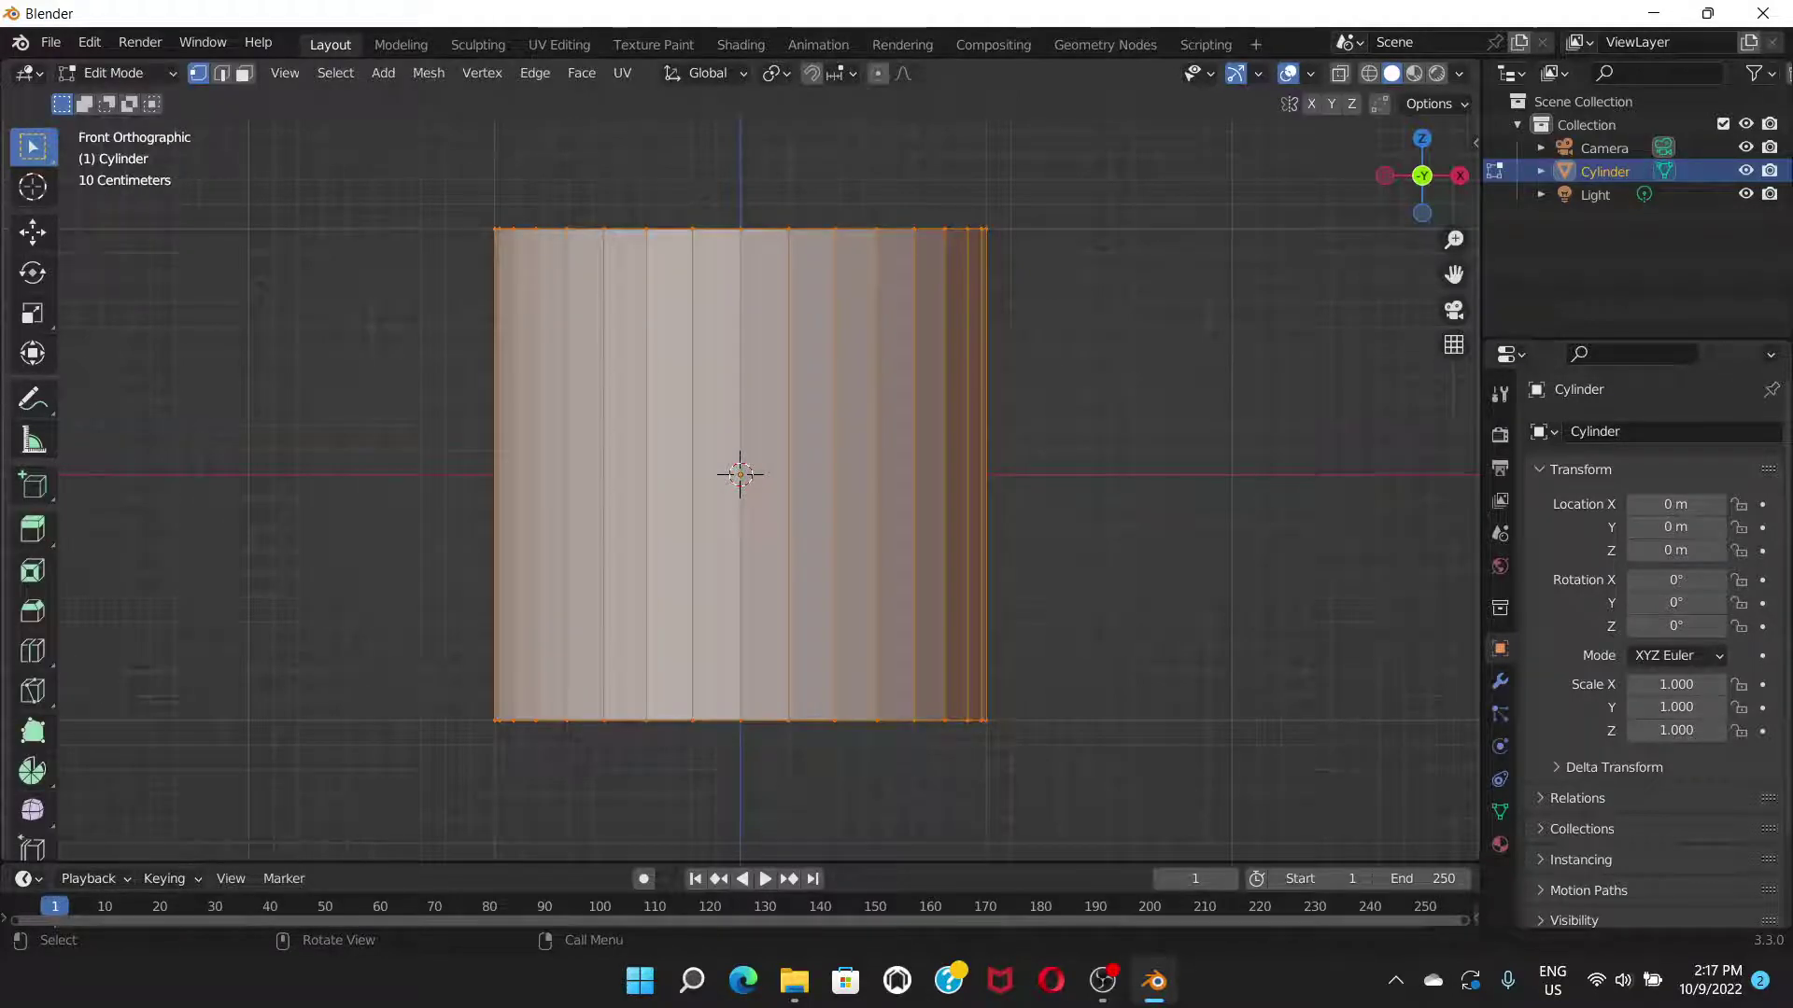
key(ctrl+r)
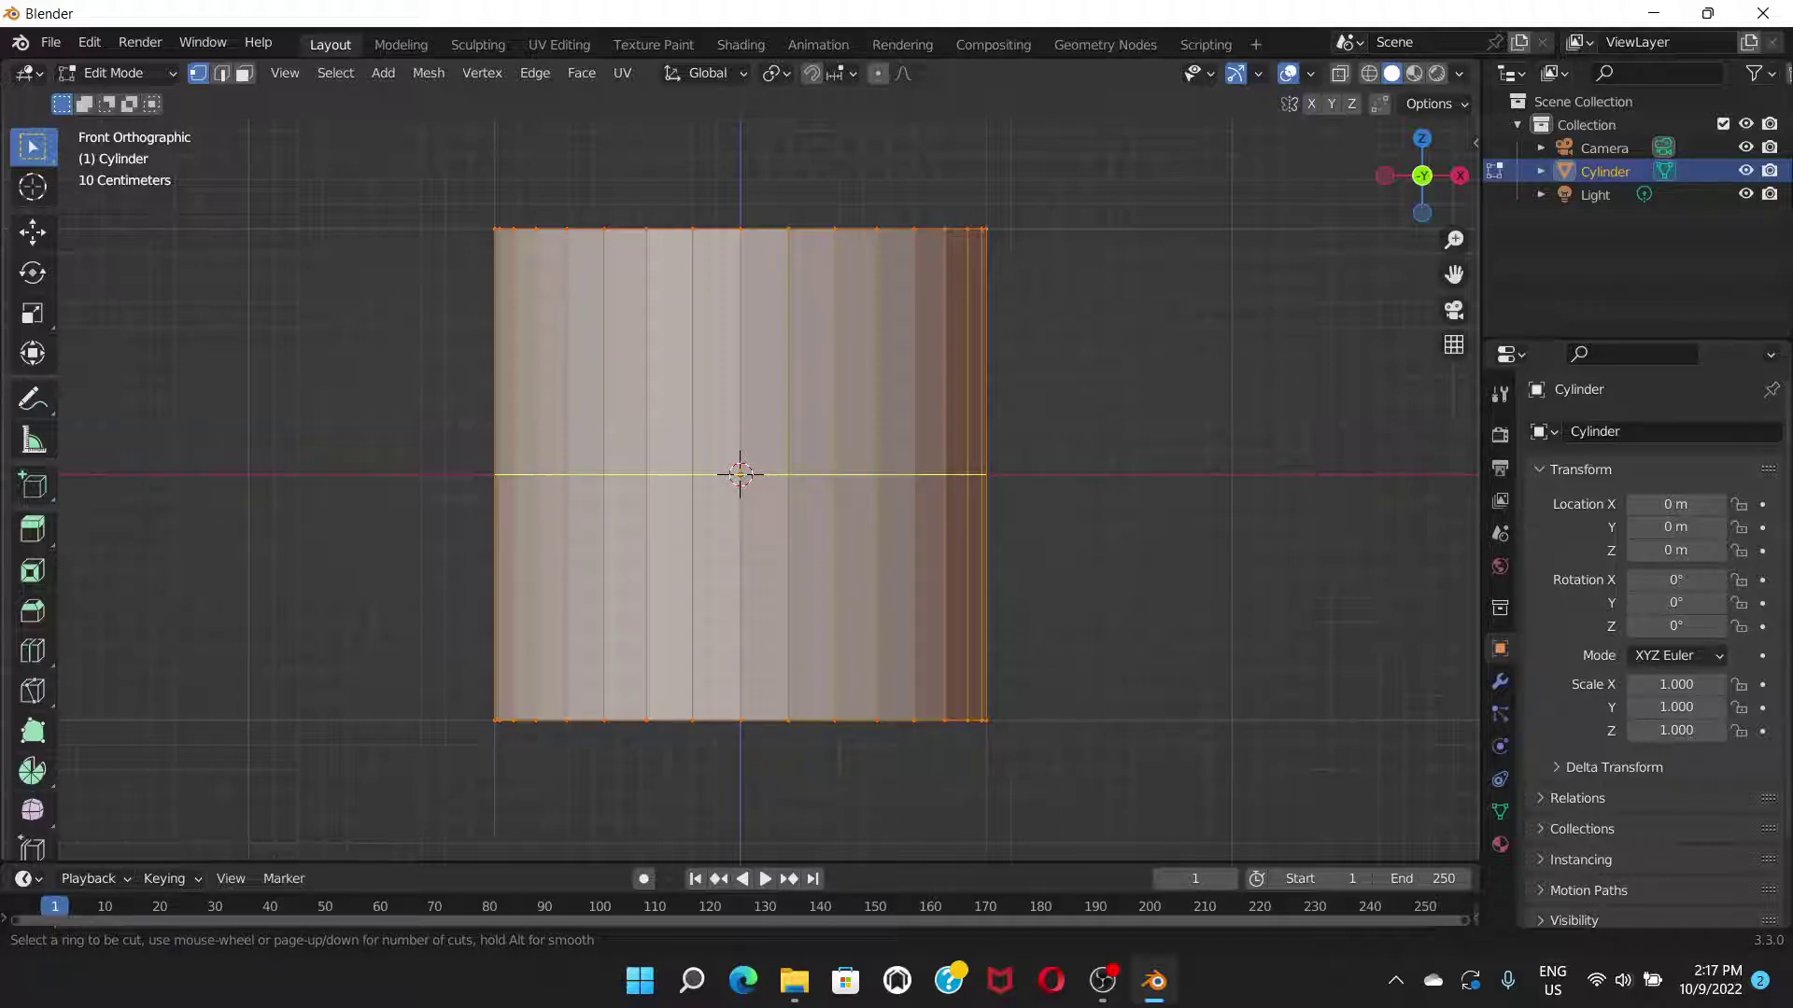
scroll(740, 474, up, 1)
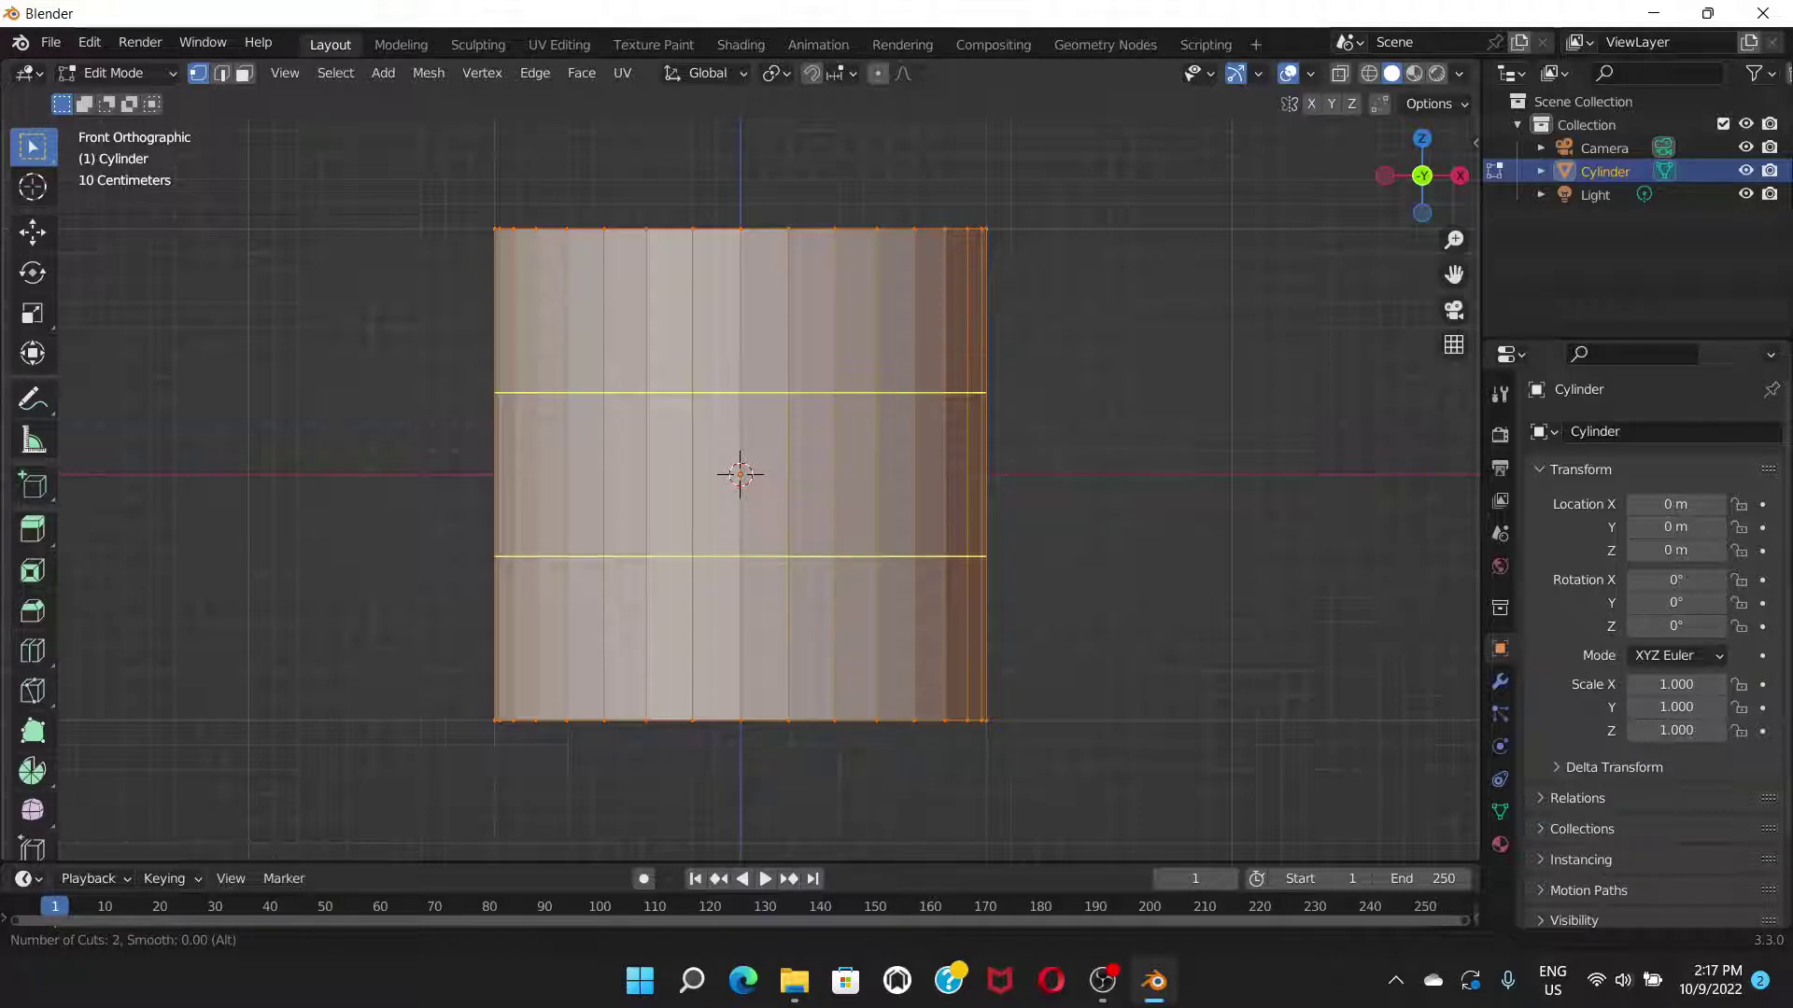
scroll(740, 474, up, 1)
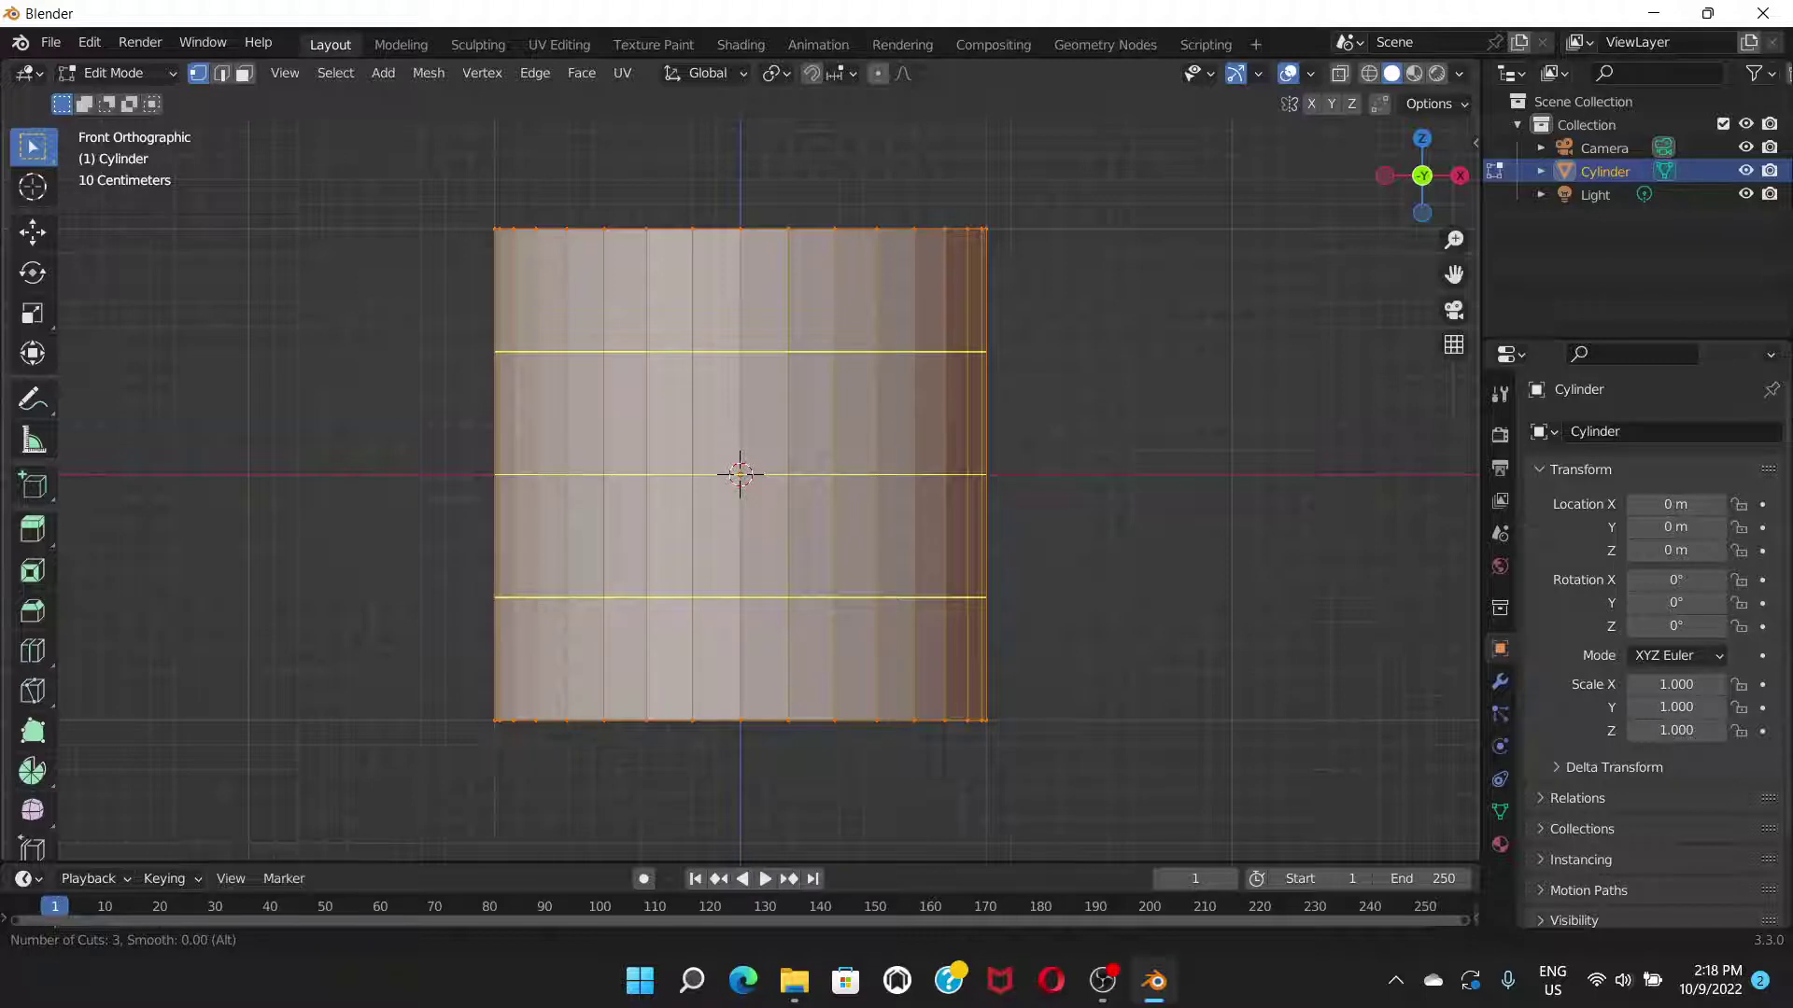
click(741, 475)
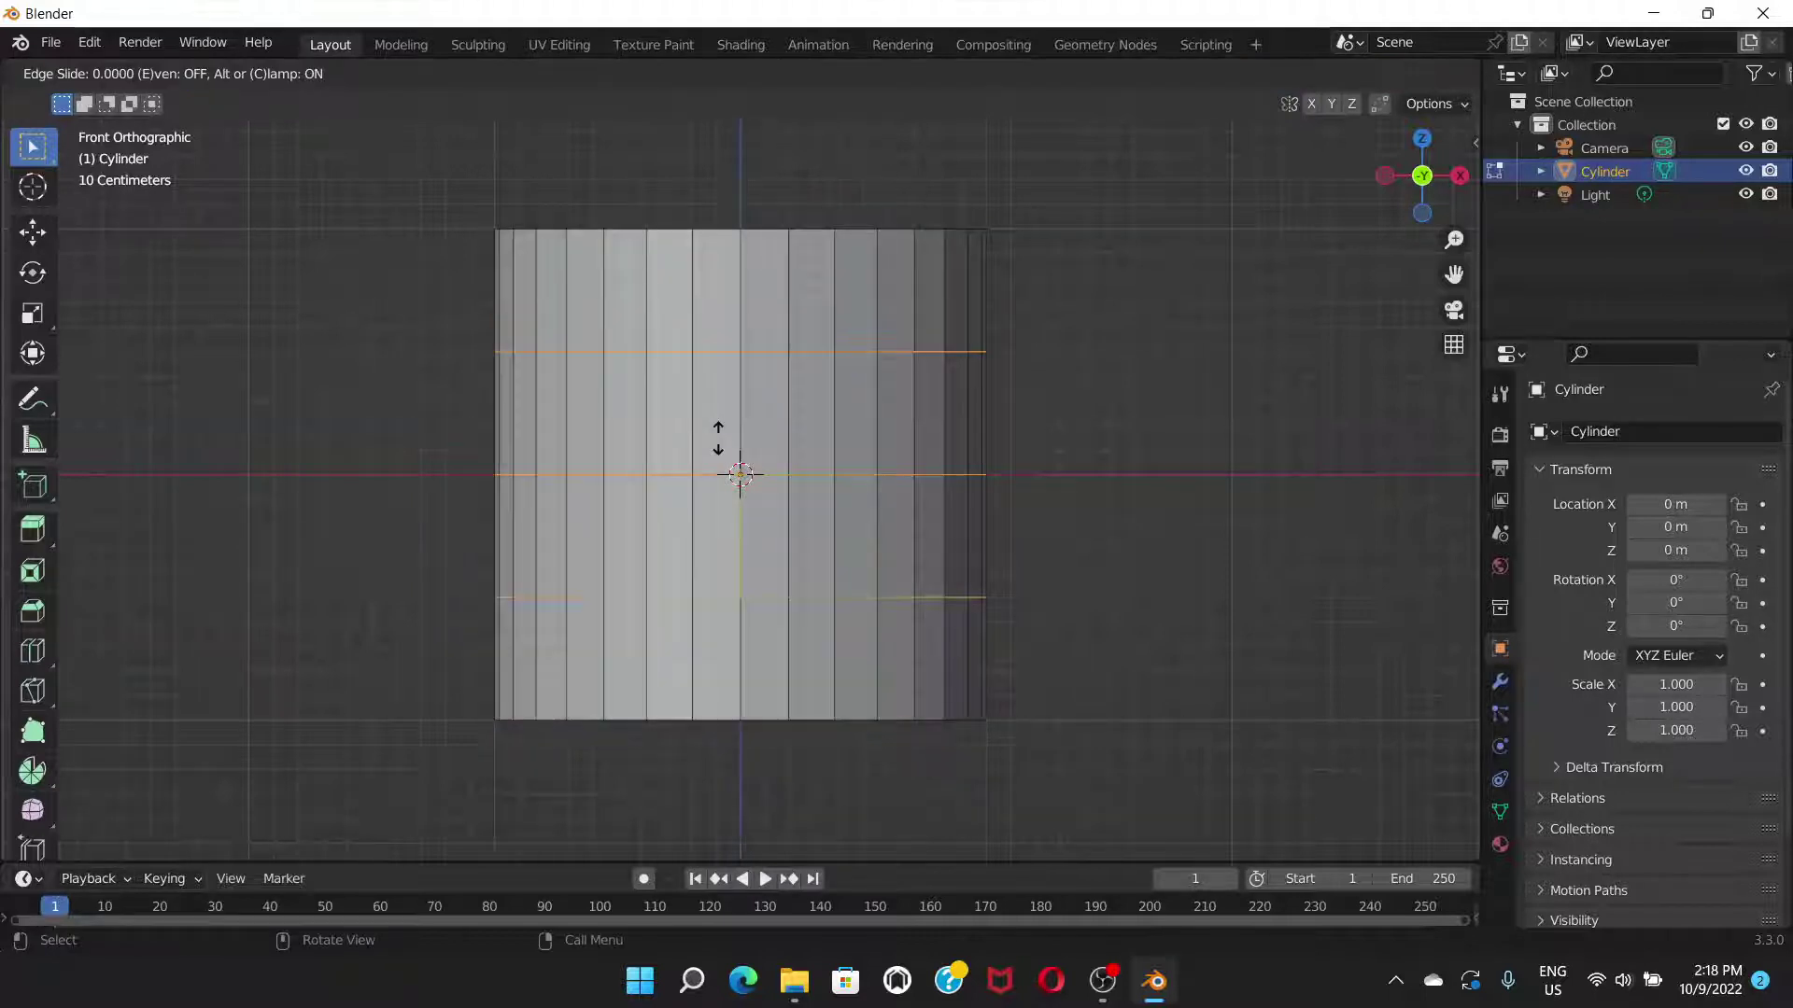
click(741, 474)
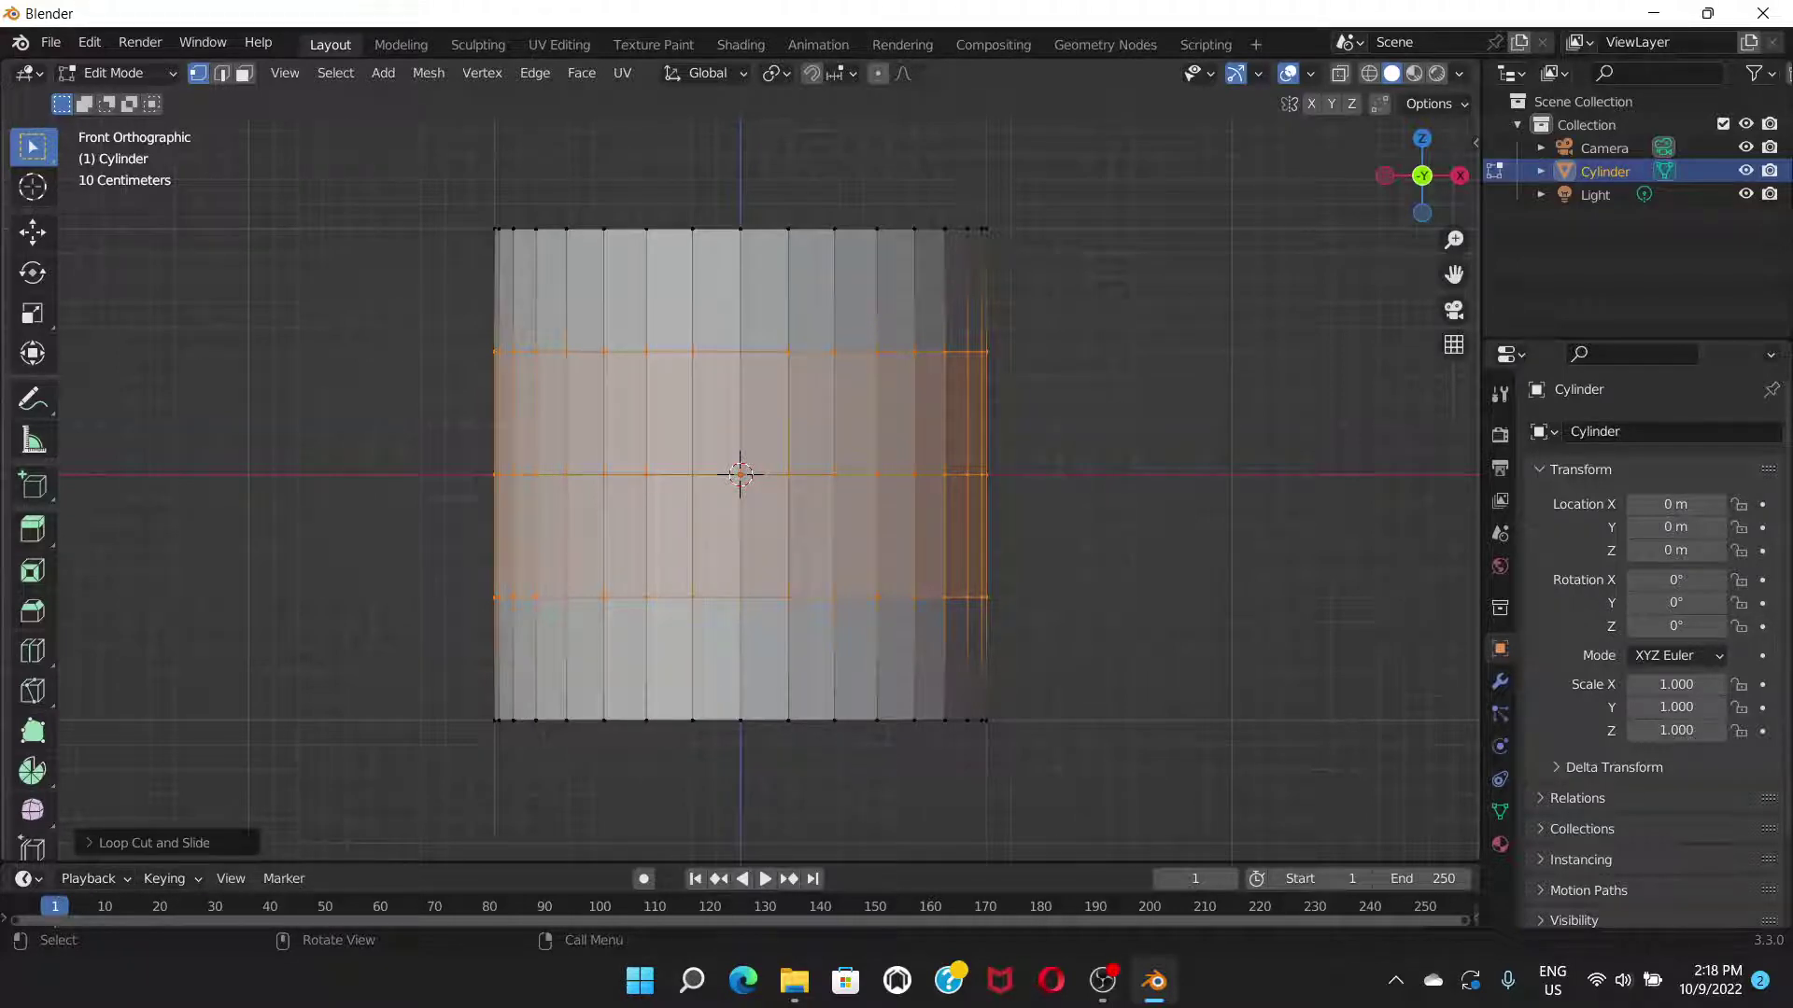
- Turn on X-Ray and scale only the cylinder's top vertex ring inward to about 0.90
key(alt+a)
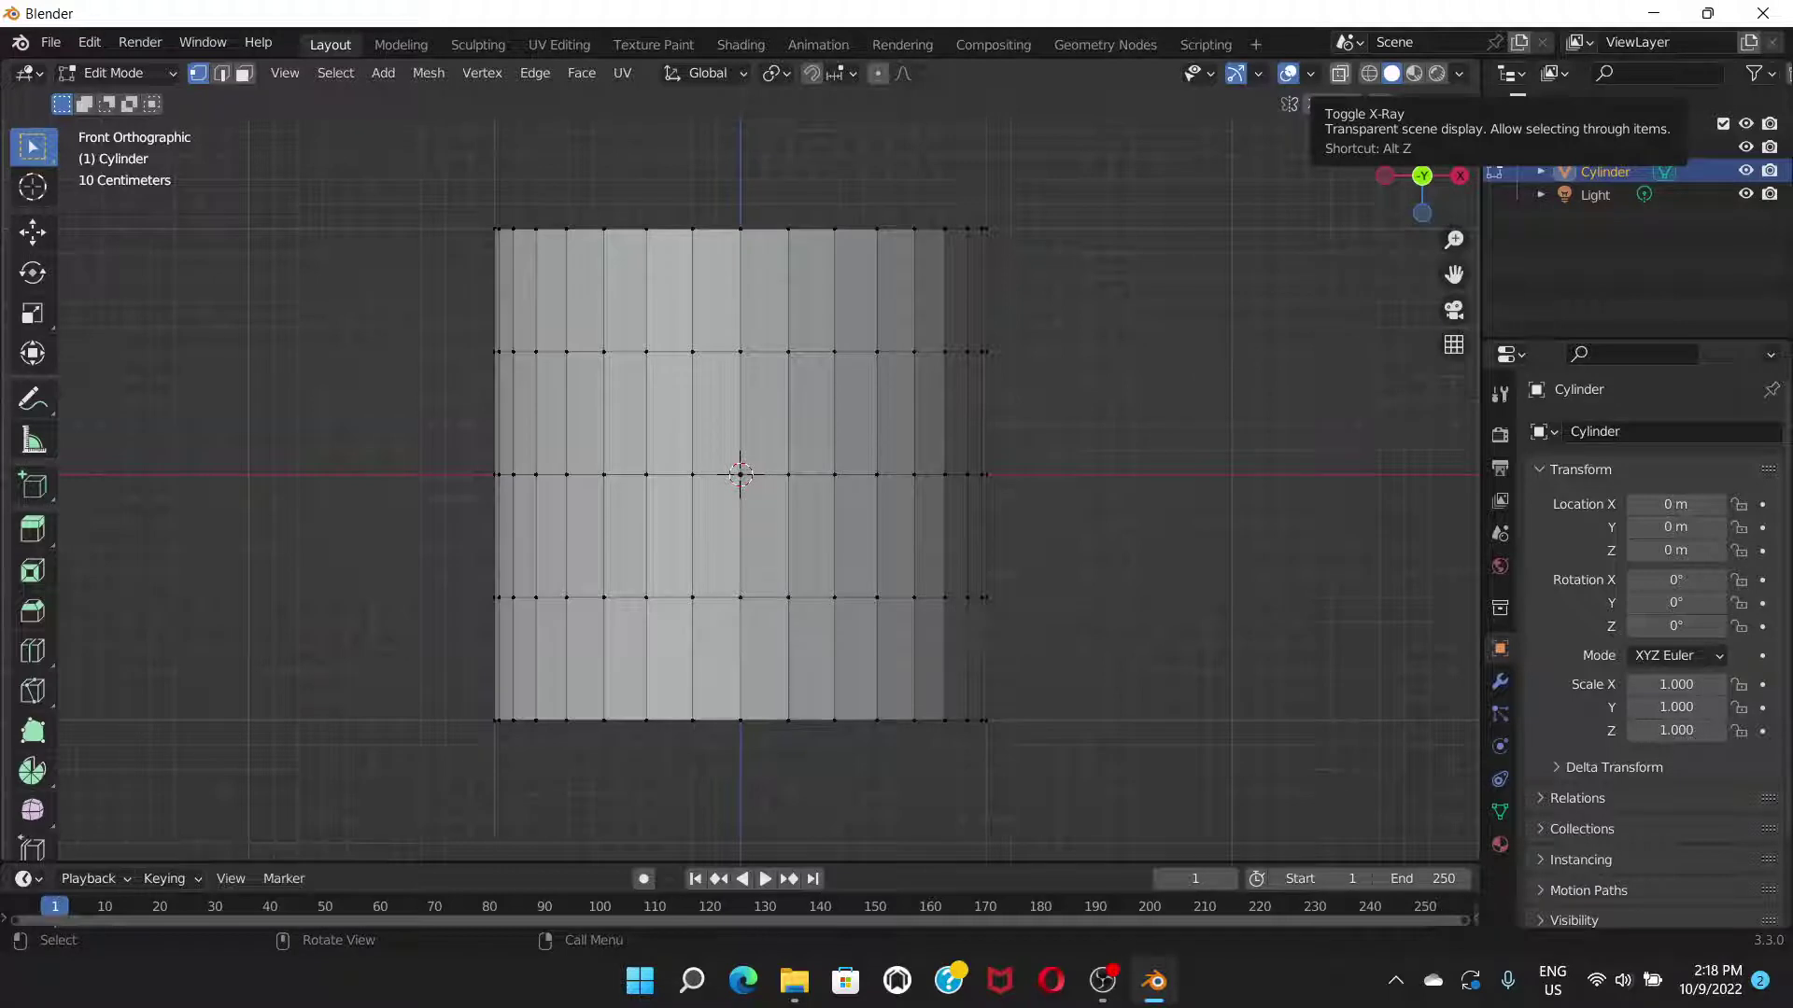
click(1340, 73)
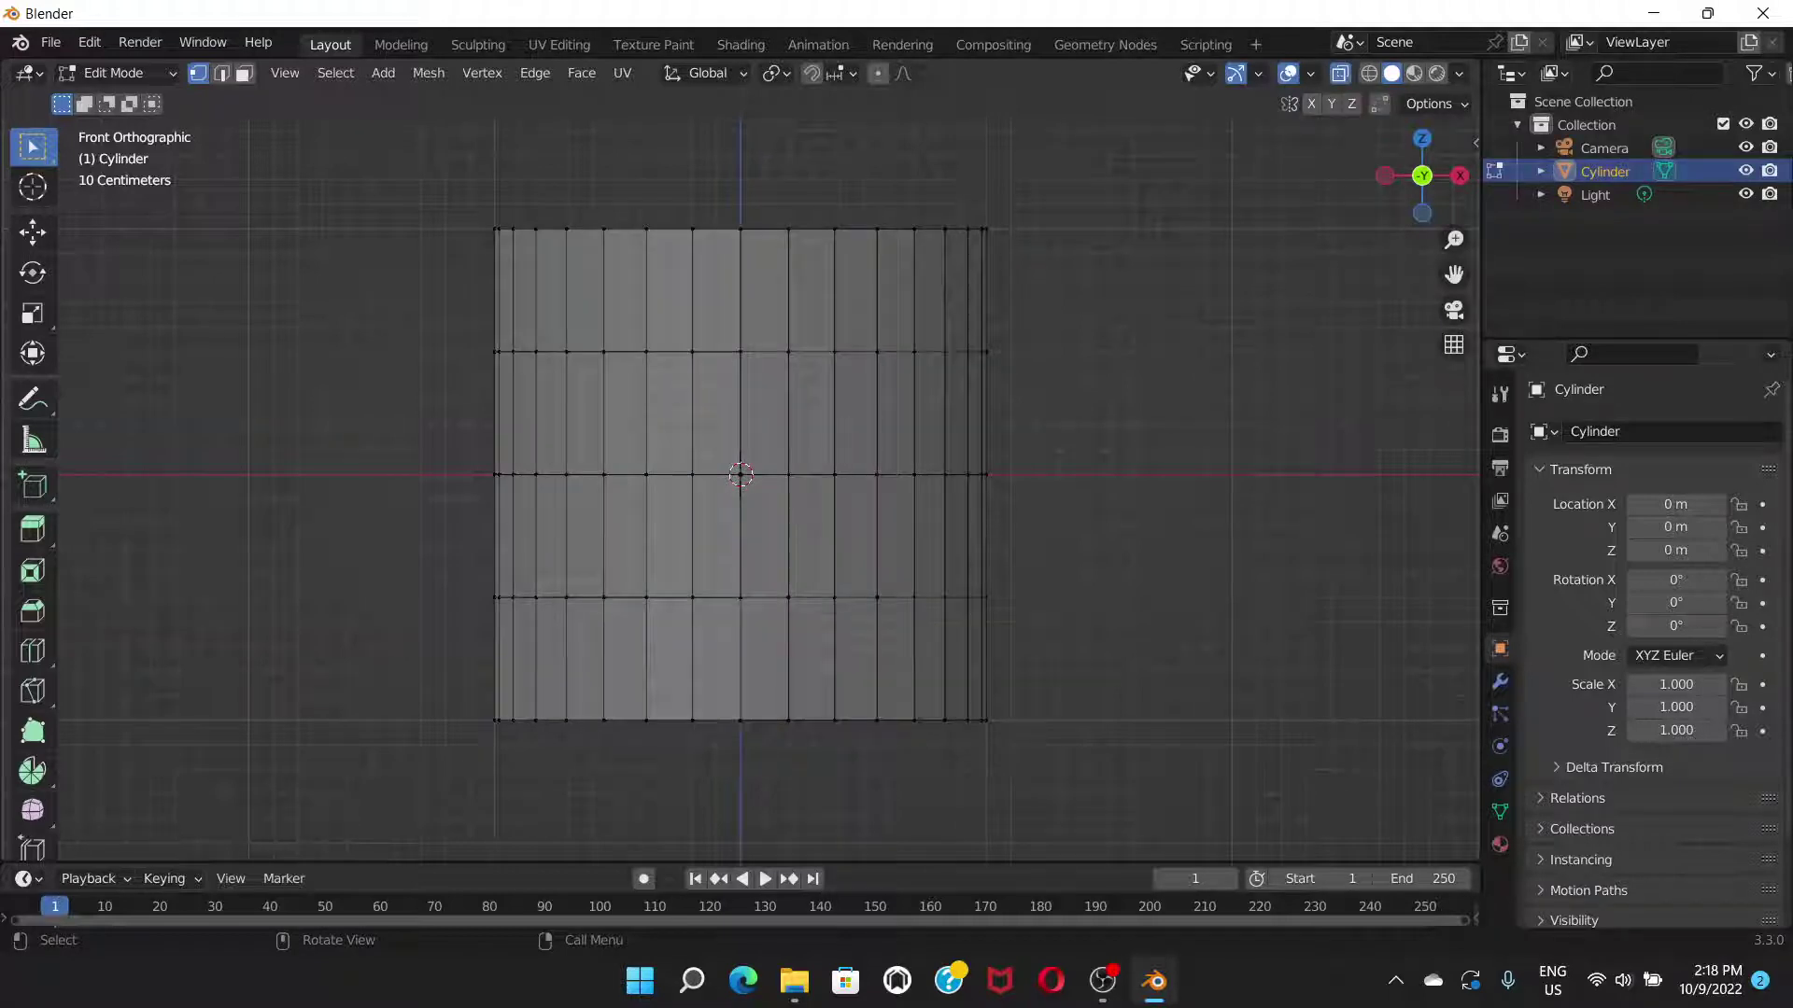
drag(405, 159, 1123, 278)
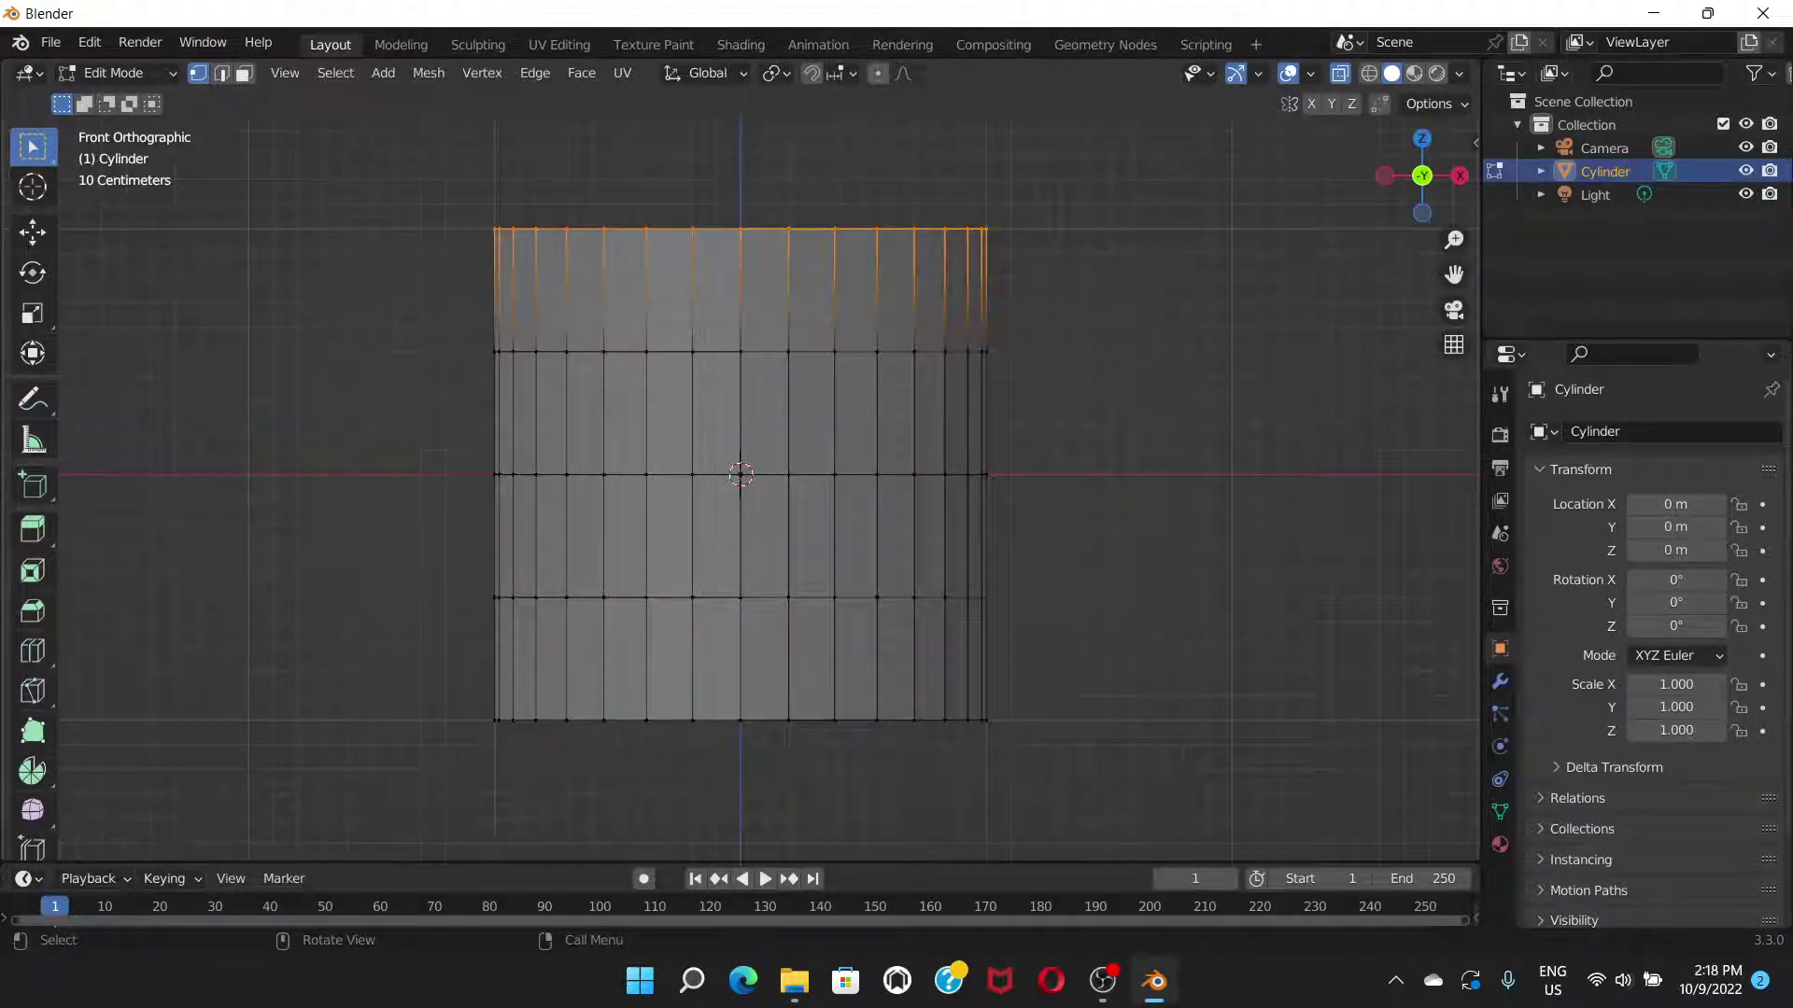
key(s)
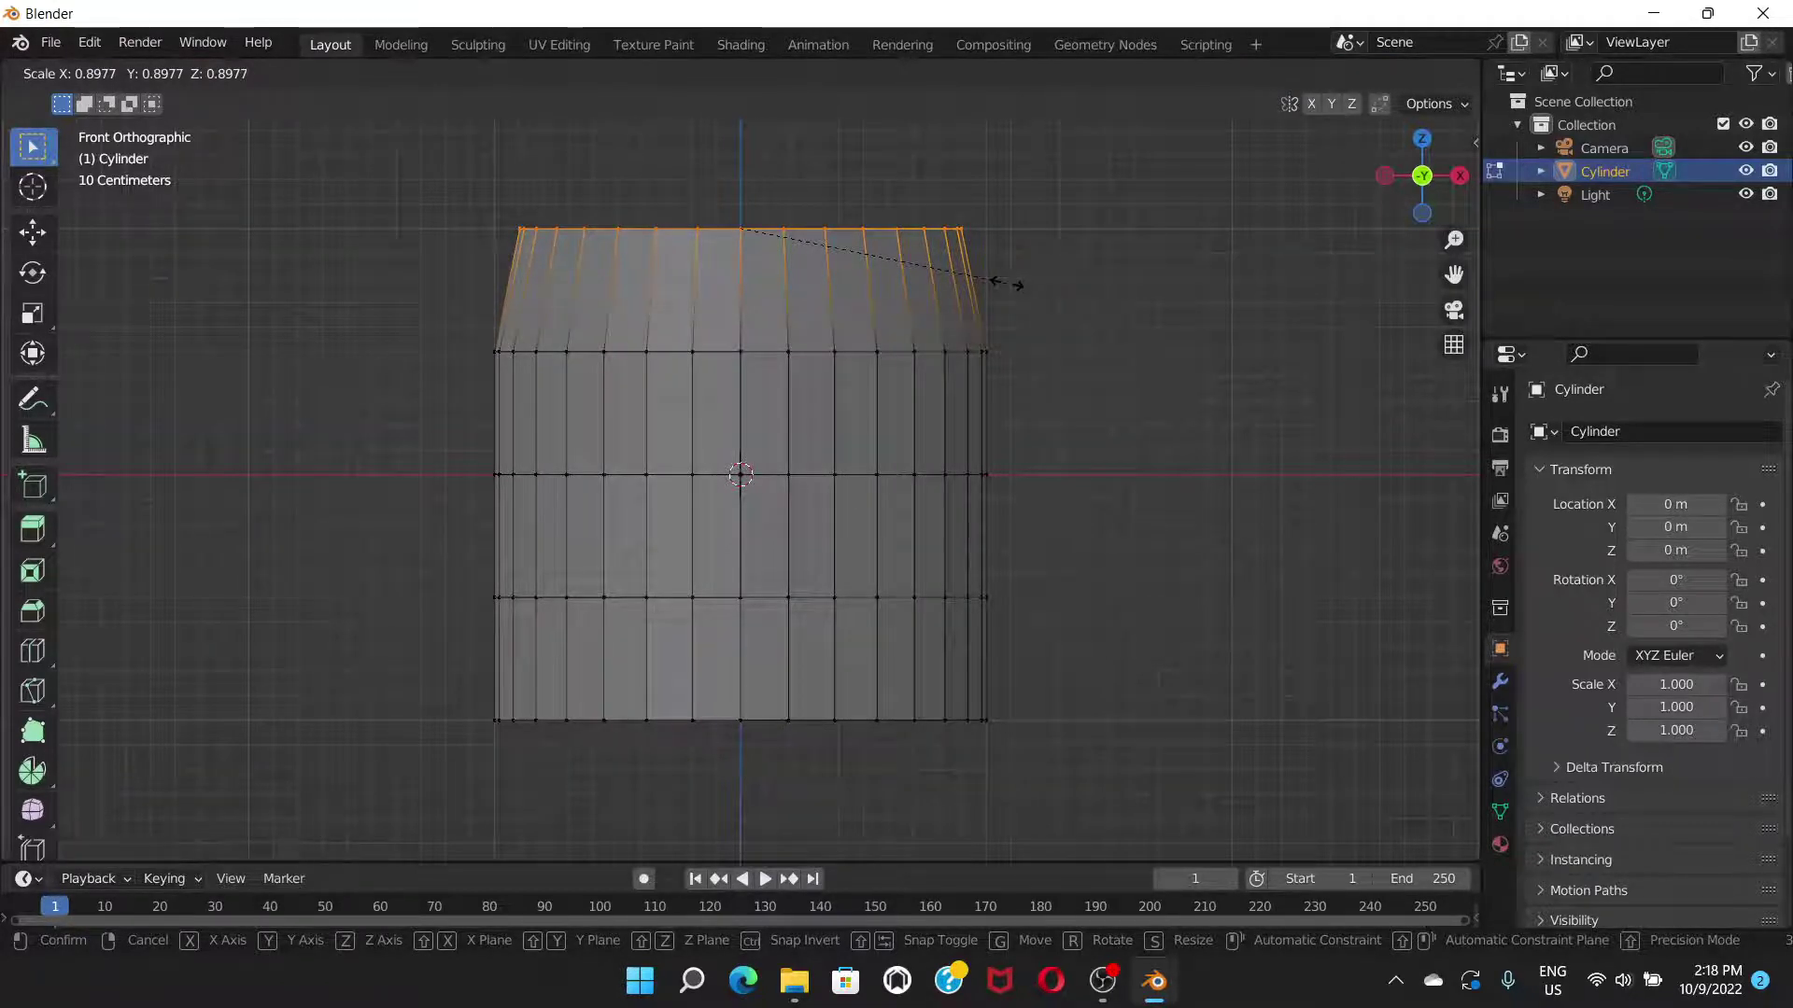
click(1006, 283)
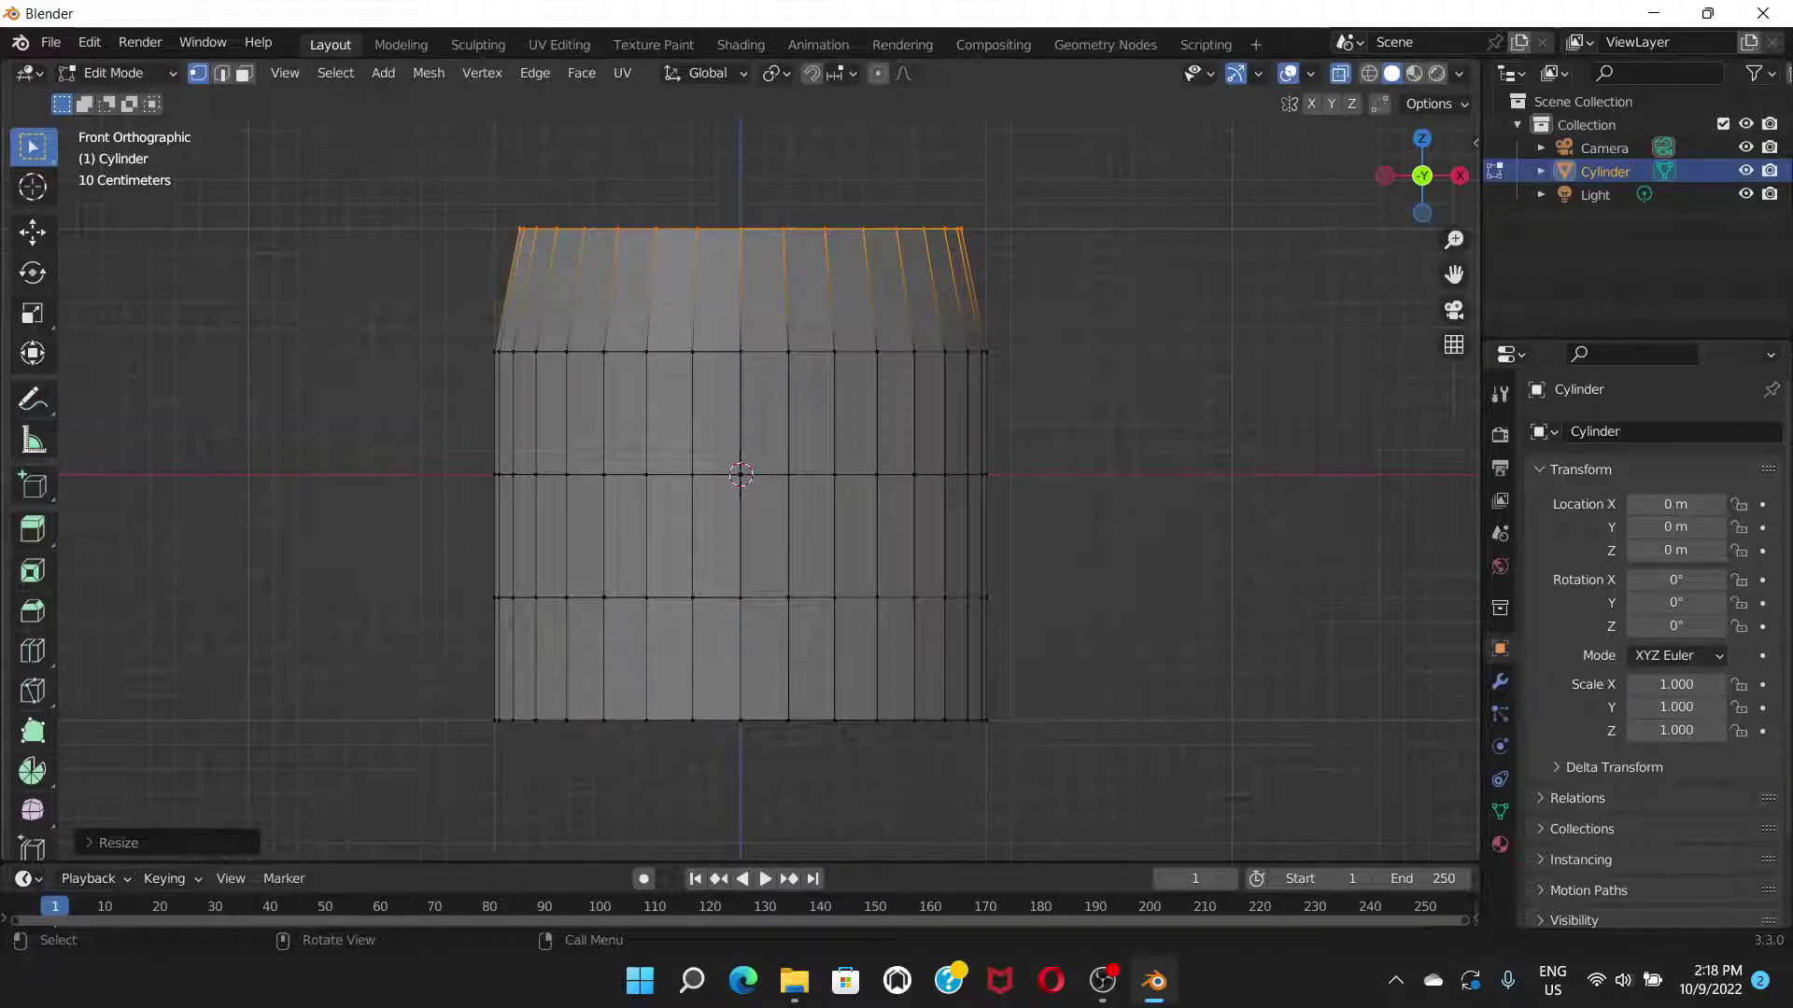
- Widen the body by scaling the middle edge loop slightly outward and the loop above it to about 1.05
drag(431, 439, 1070, 534)
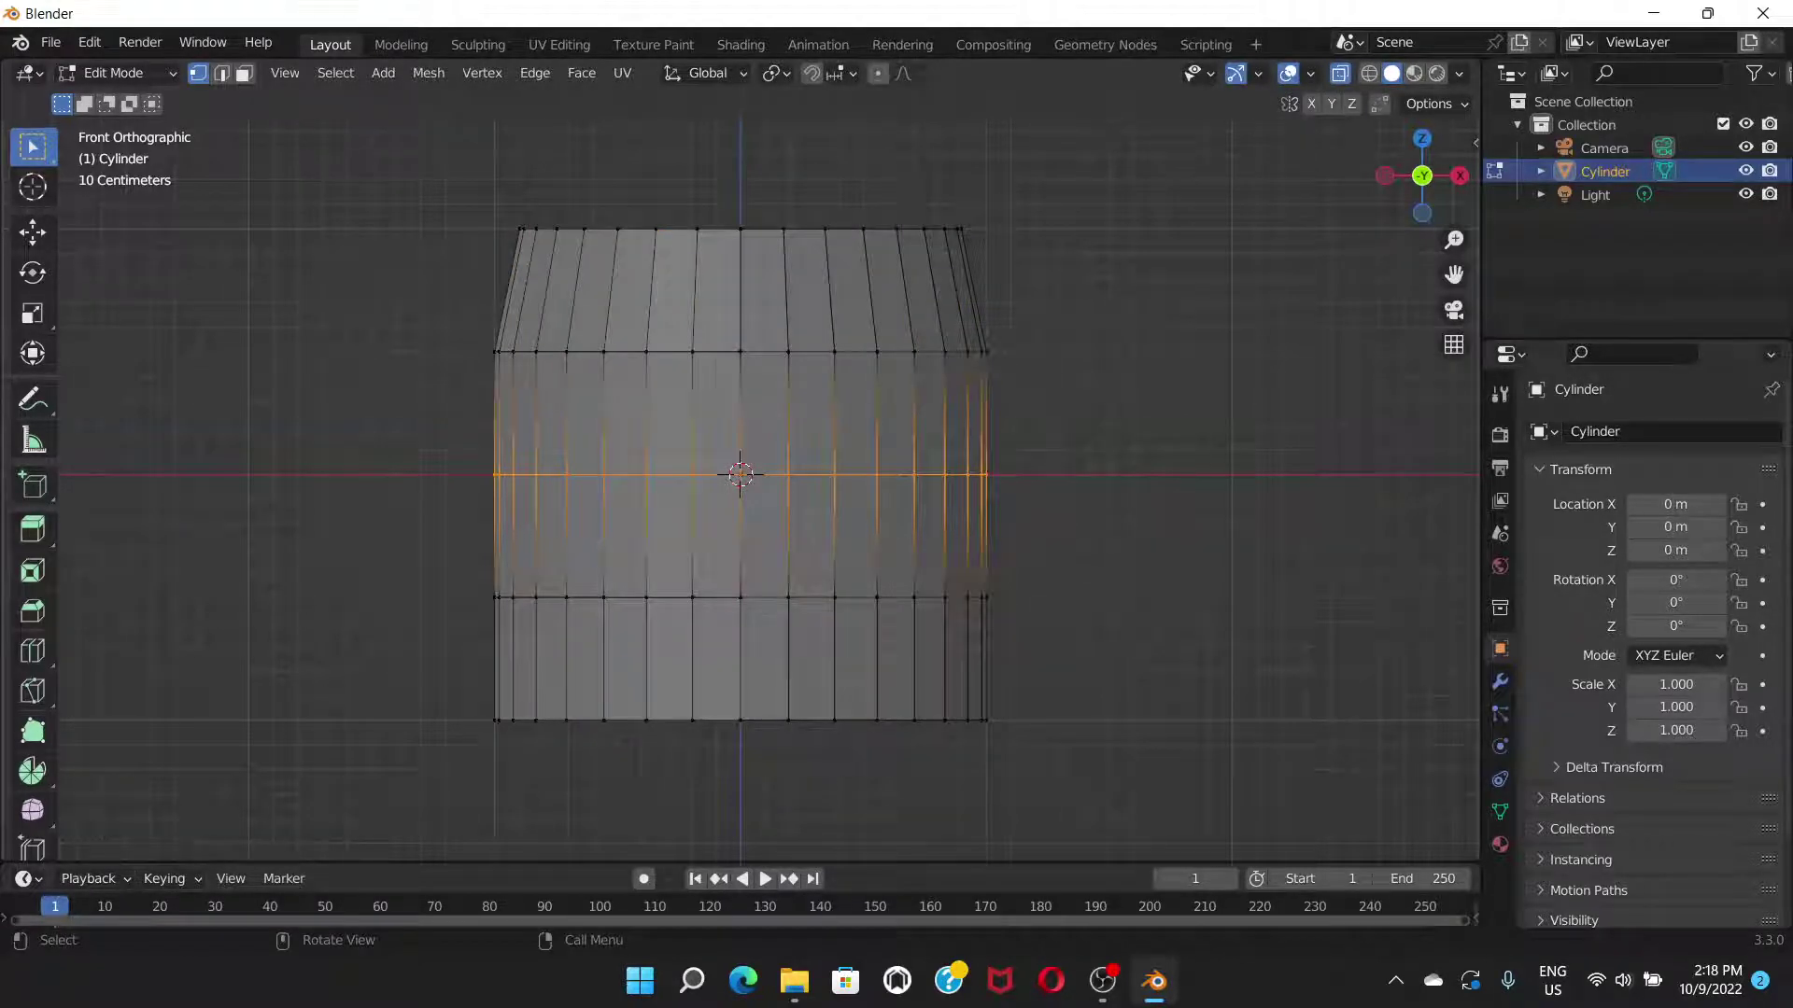
key(s)
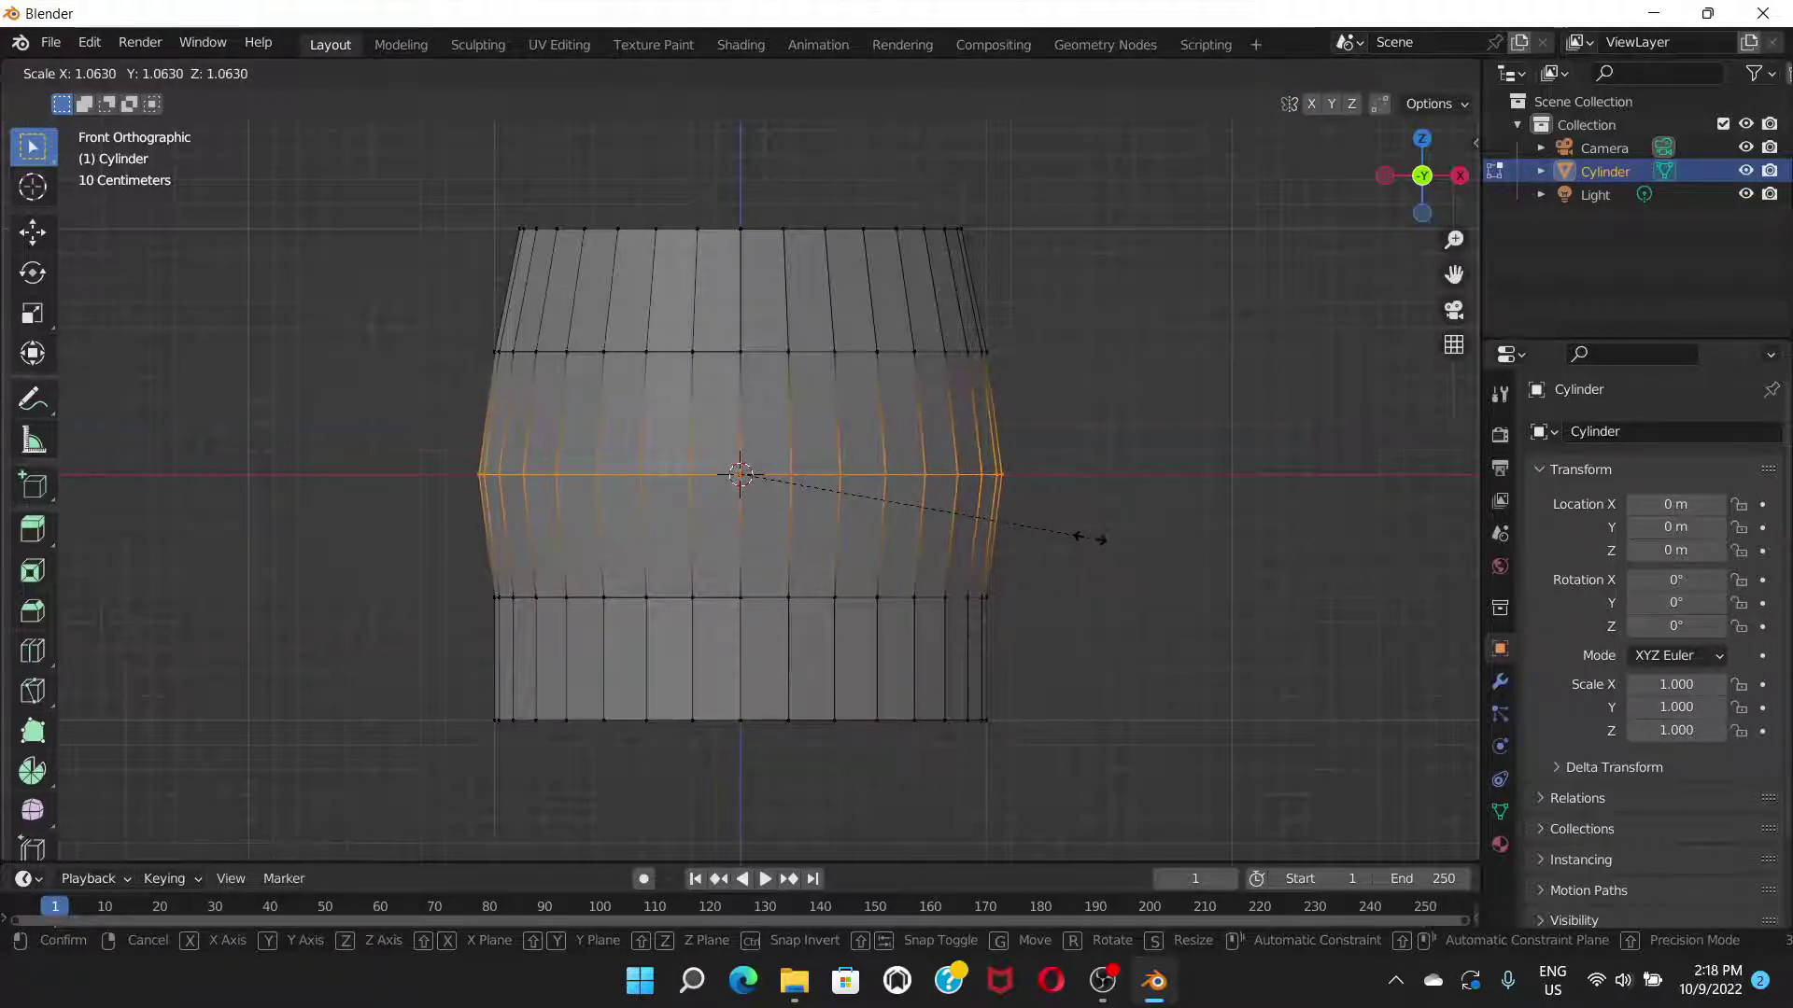
click(1111, 546)
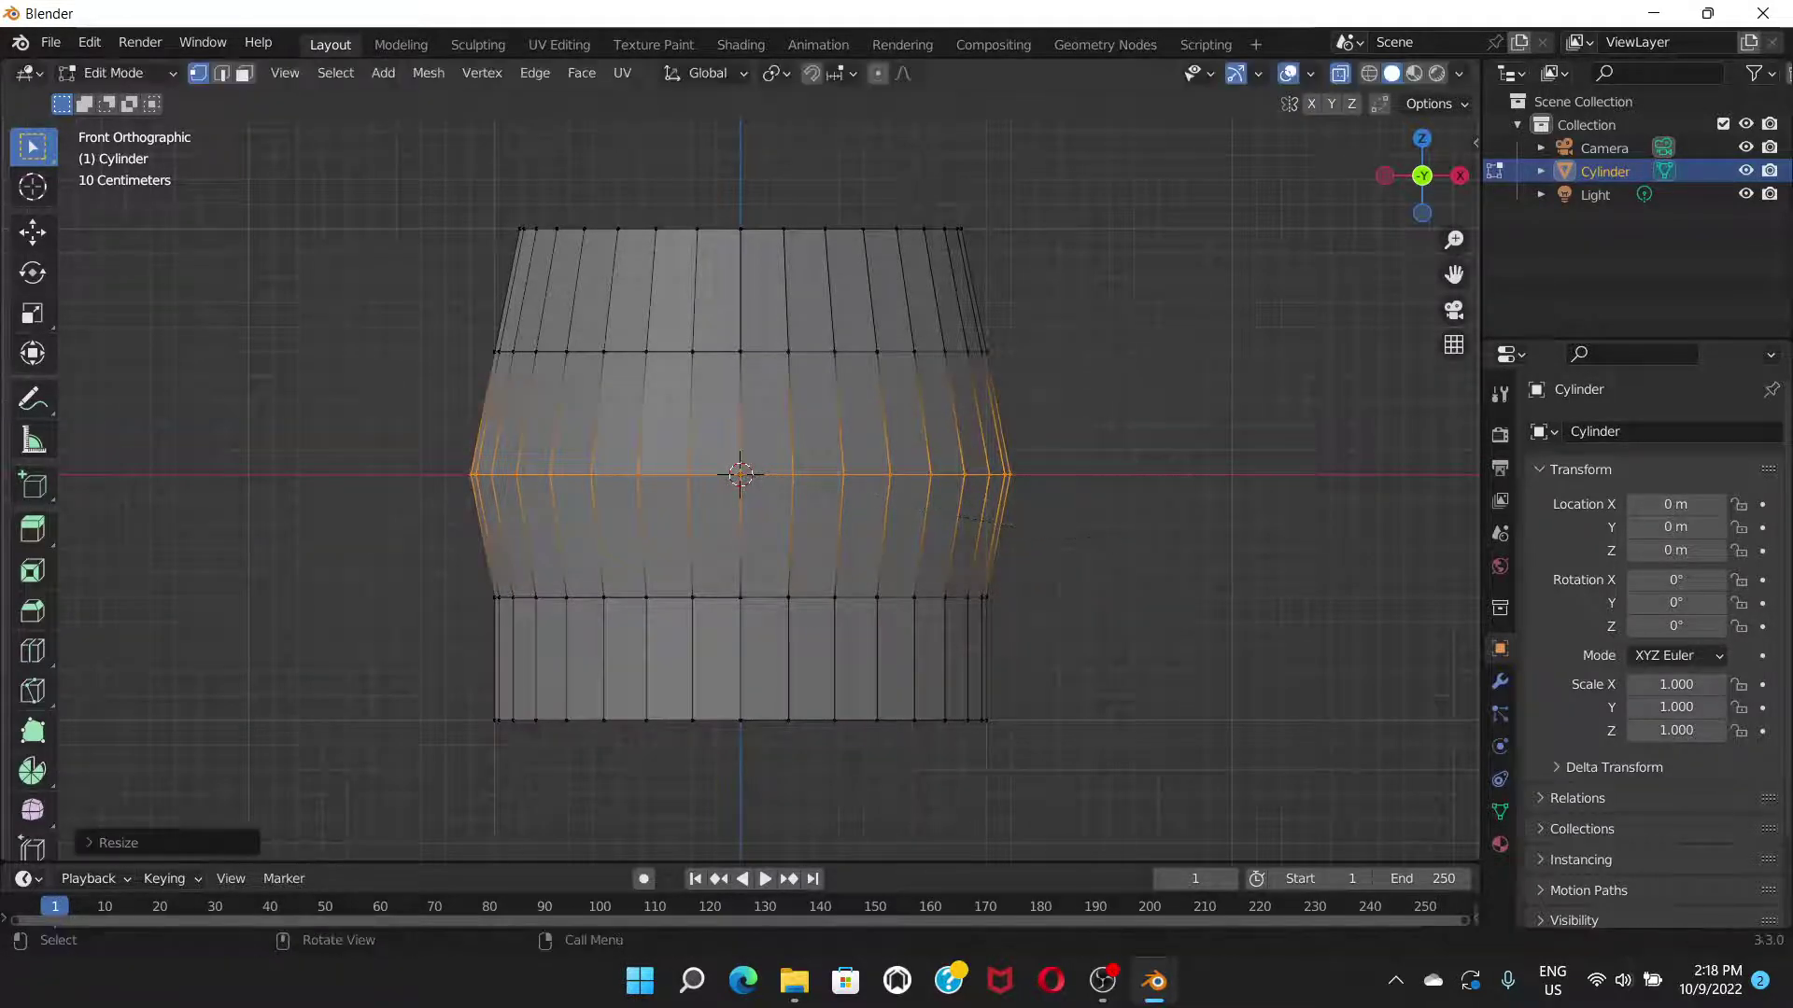
drag(440, 309, 1088, 432)
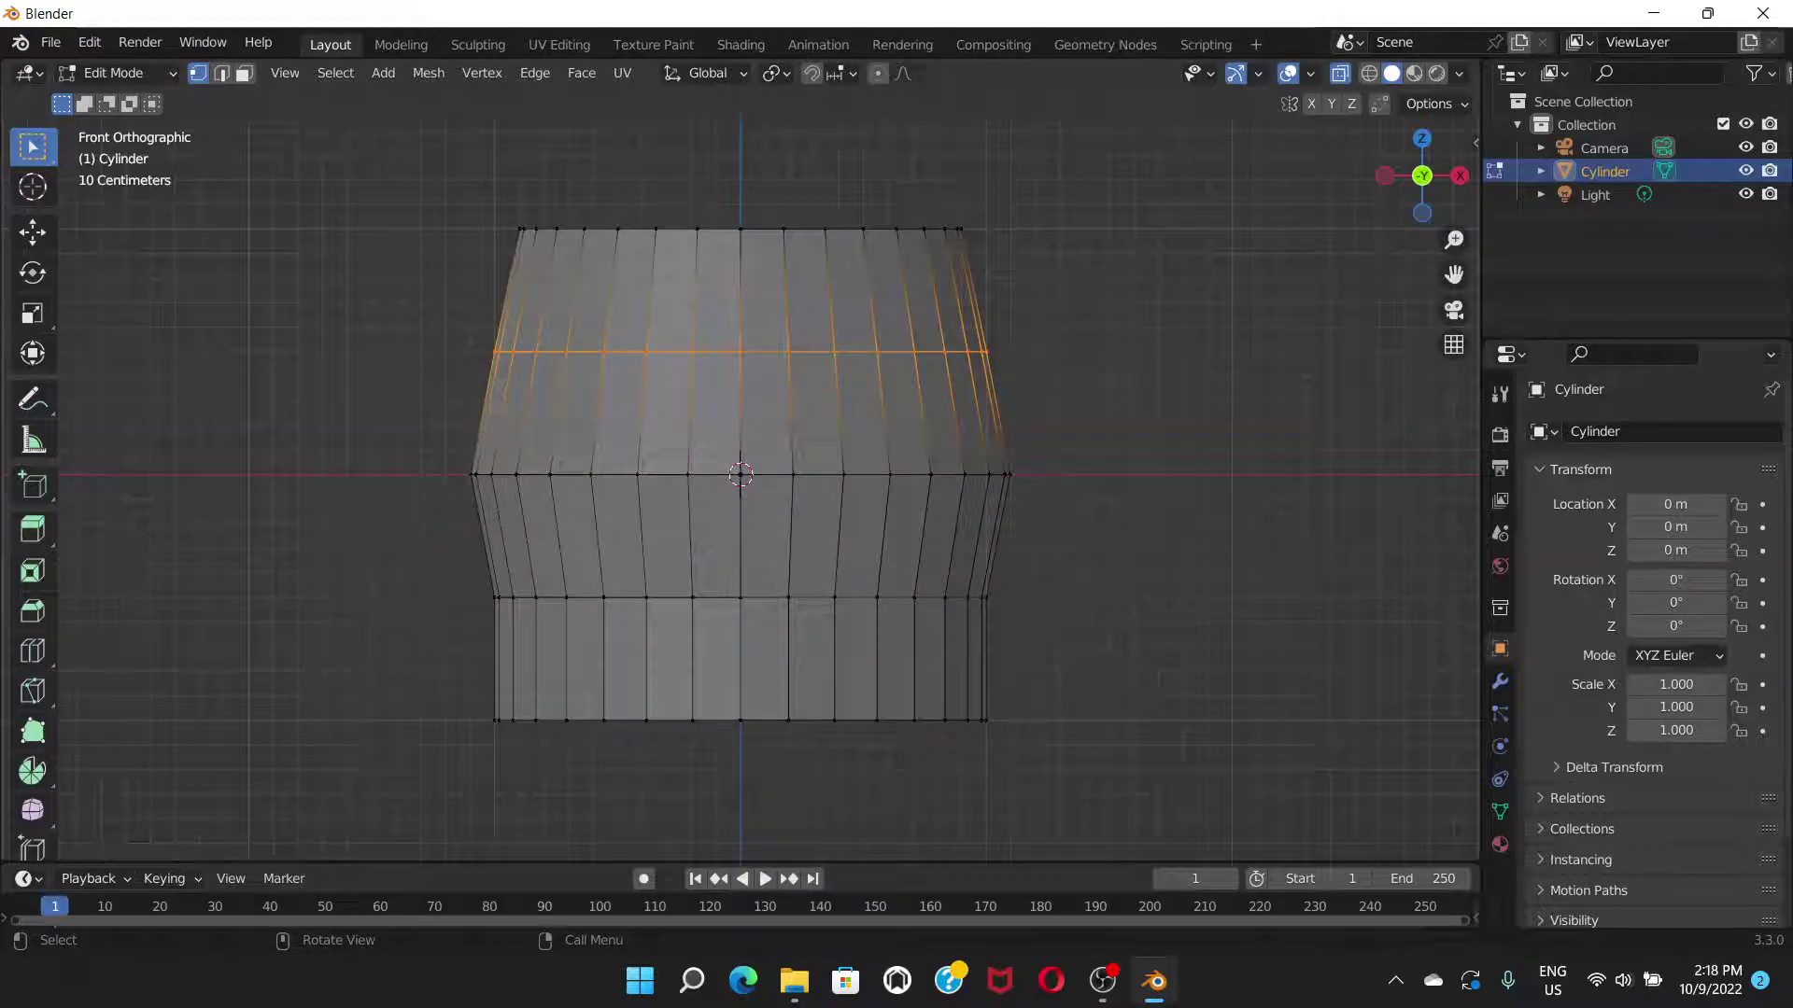
key(s)
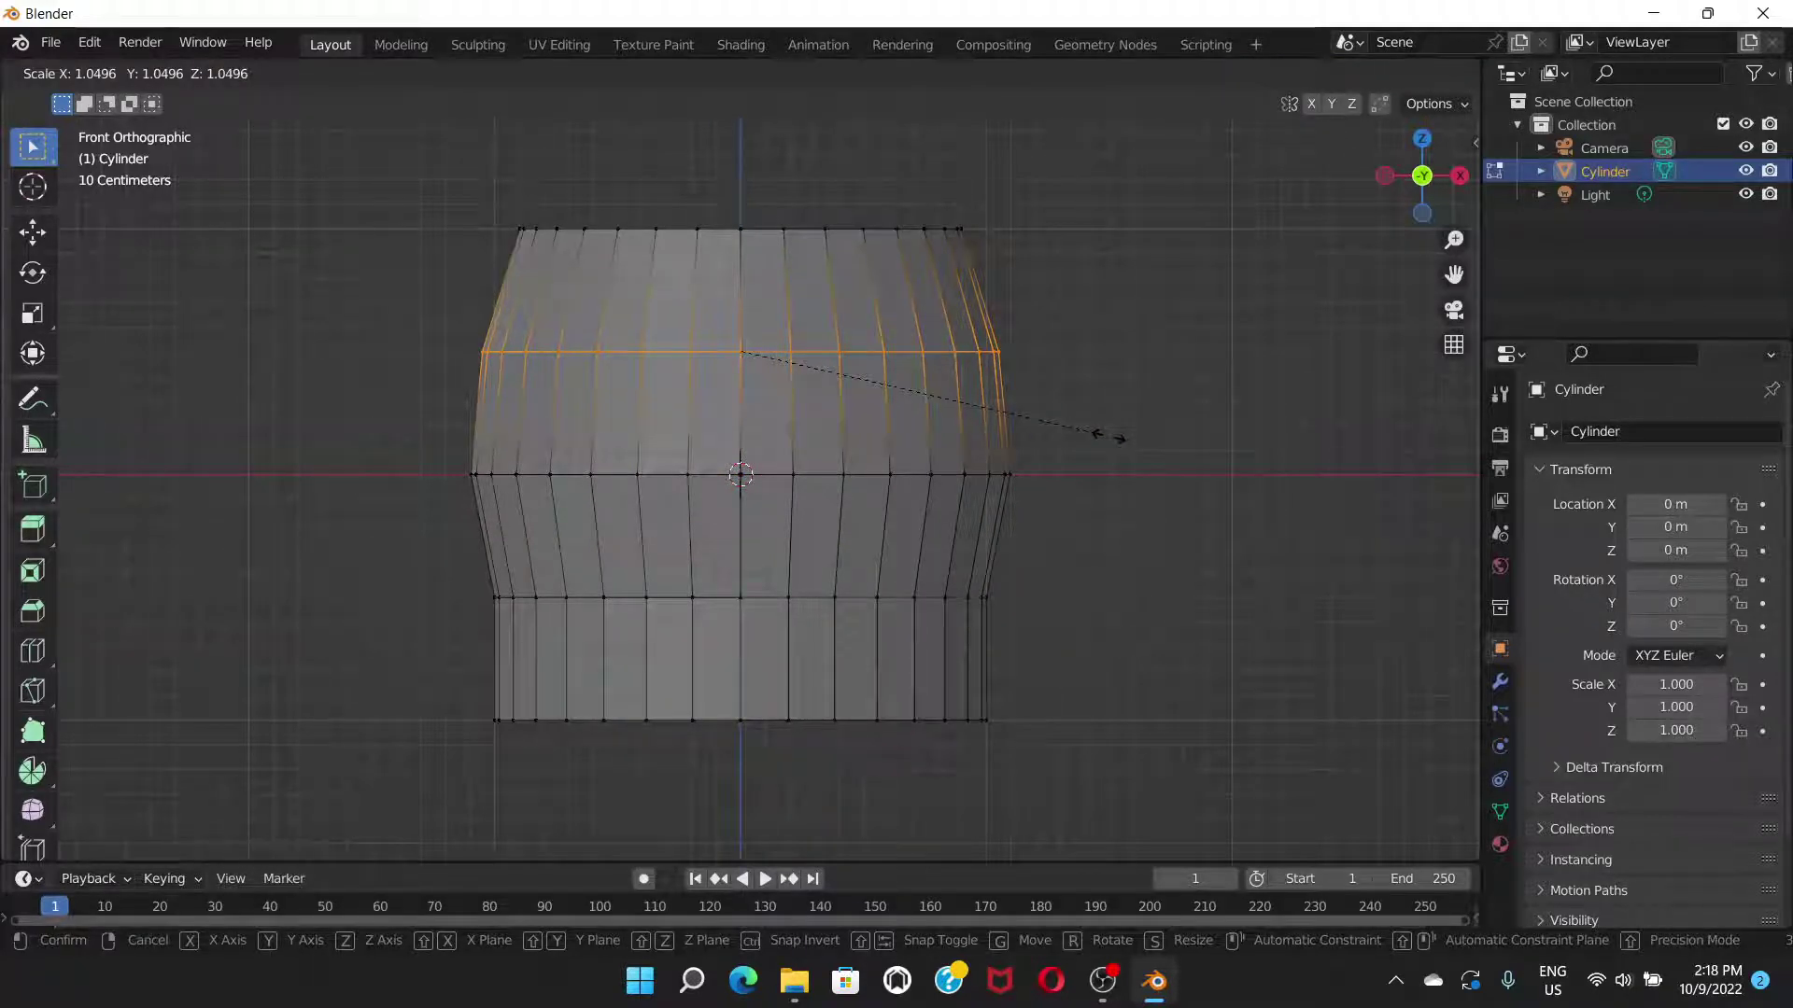
click(1109, 435)
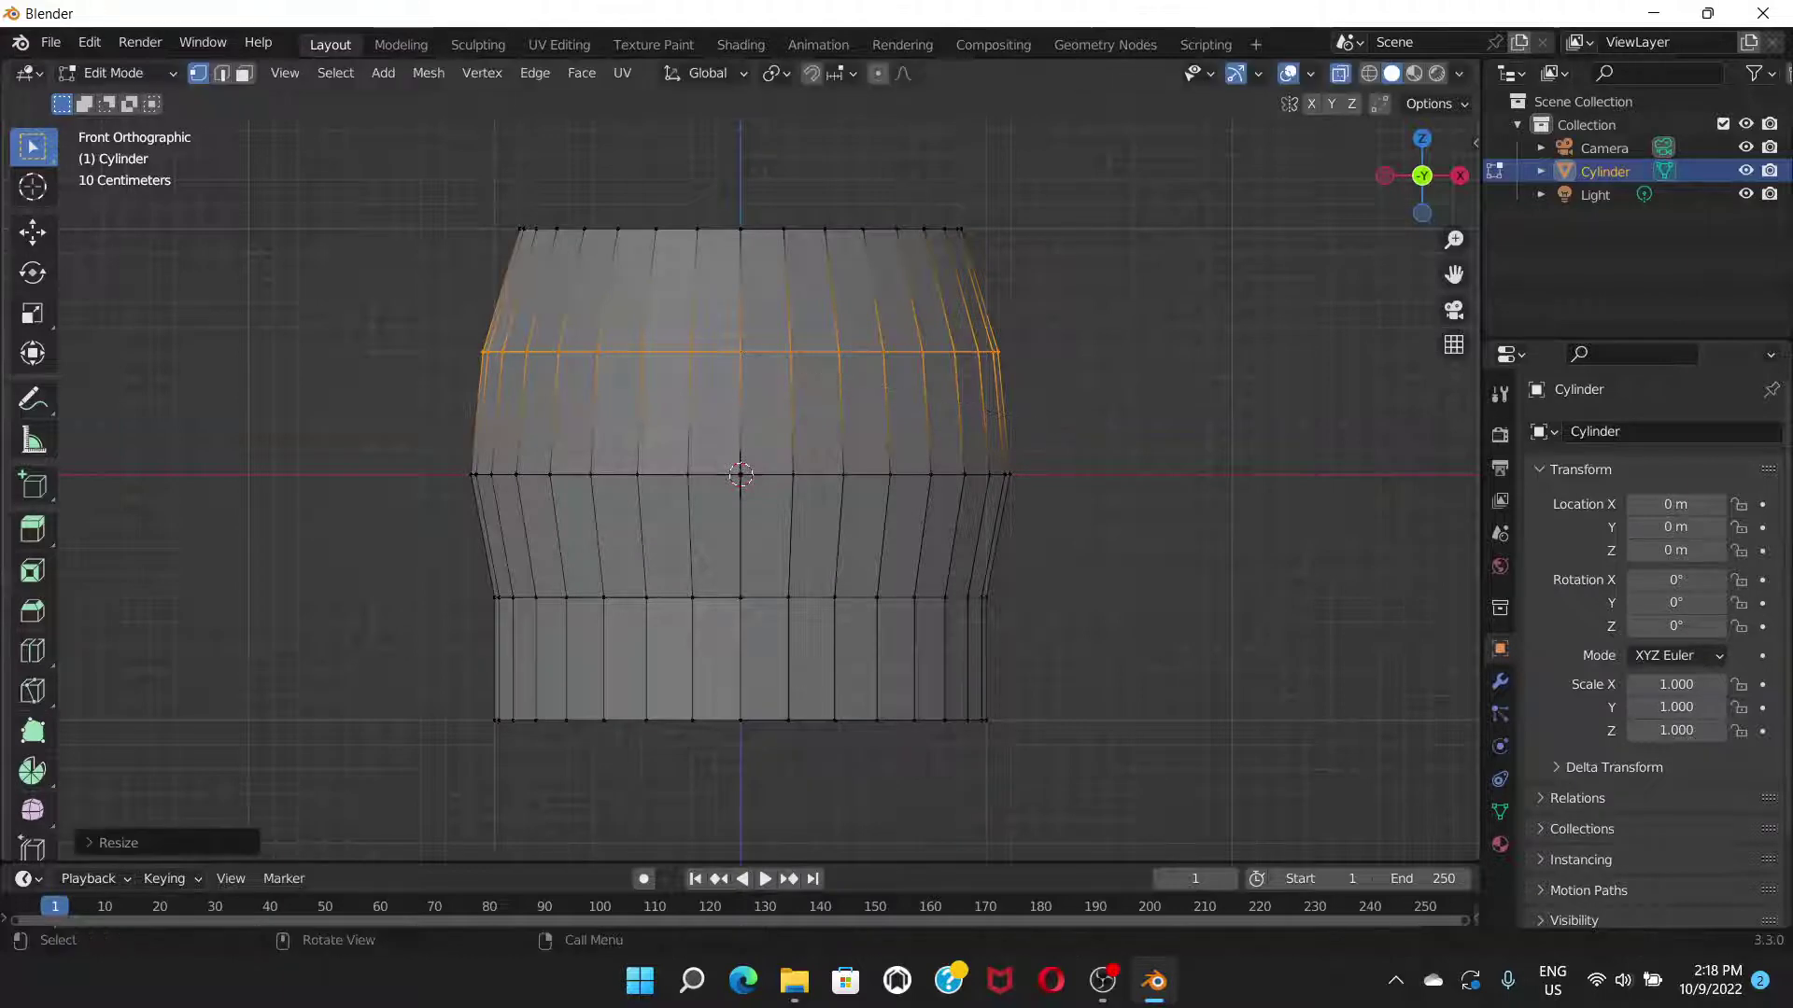
- Scale the edge loop below the middle inward to about 0.70 and the bottom vertex ring to about 0.21
drag(364, 557, 1238, 650)
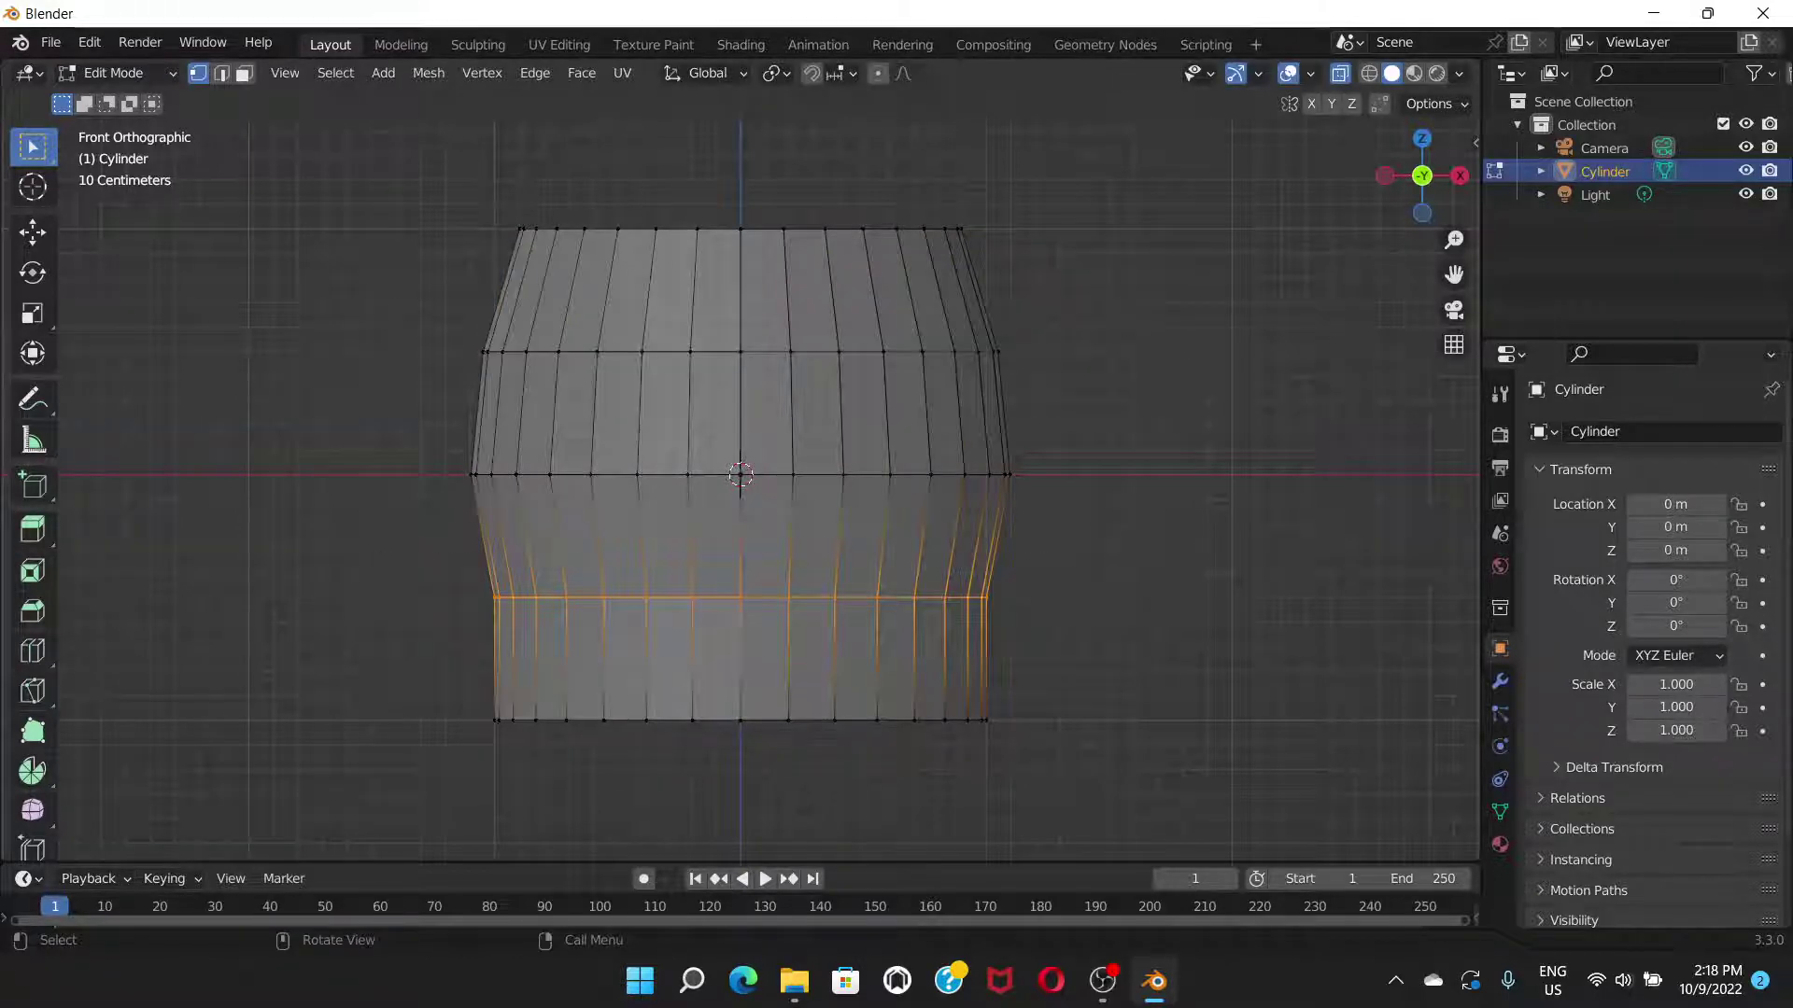
key(s)
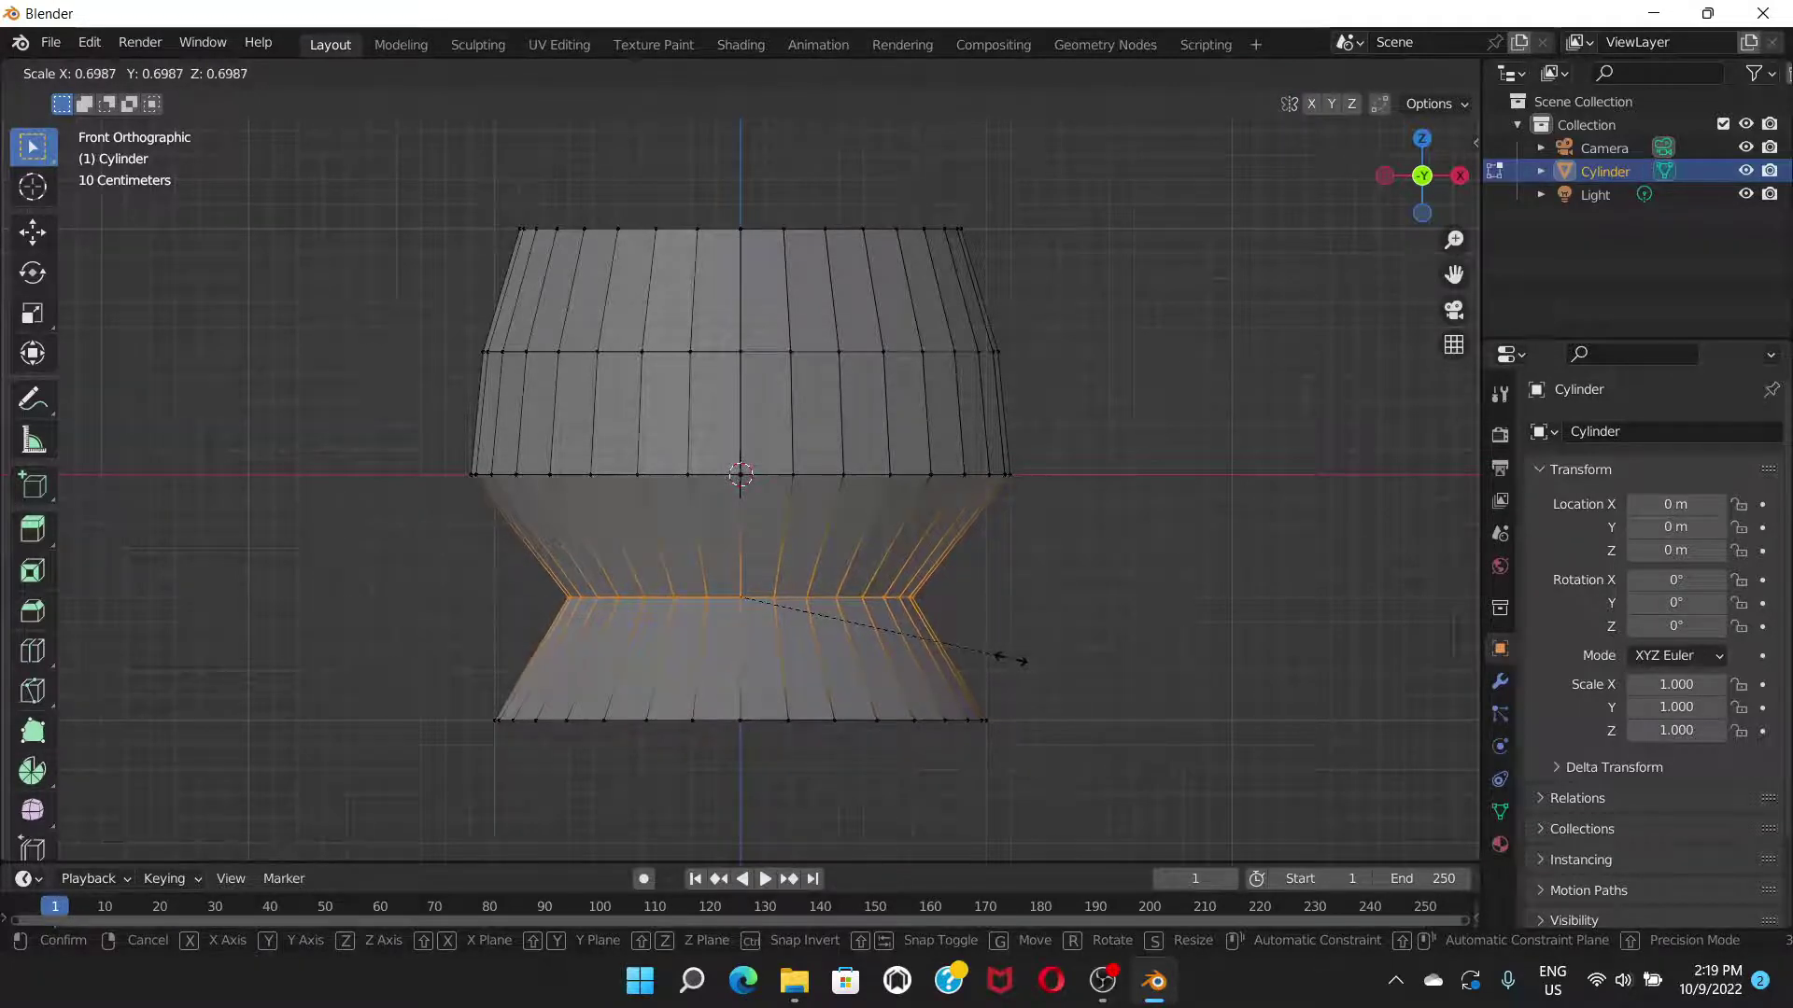
click(1004, 660)
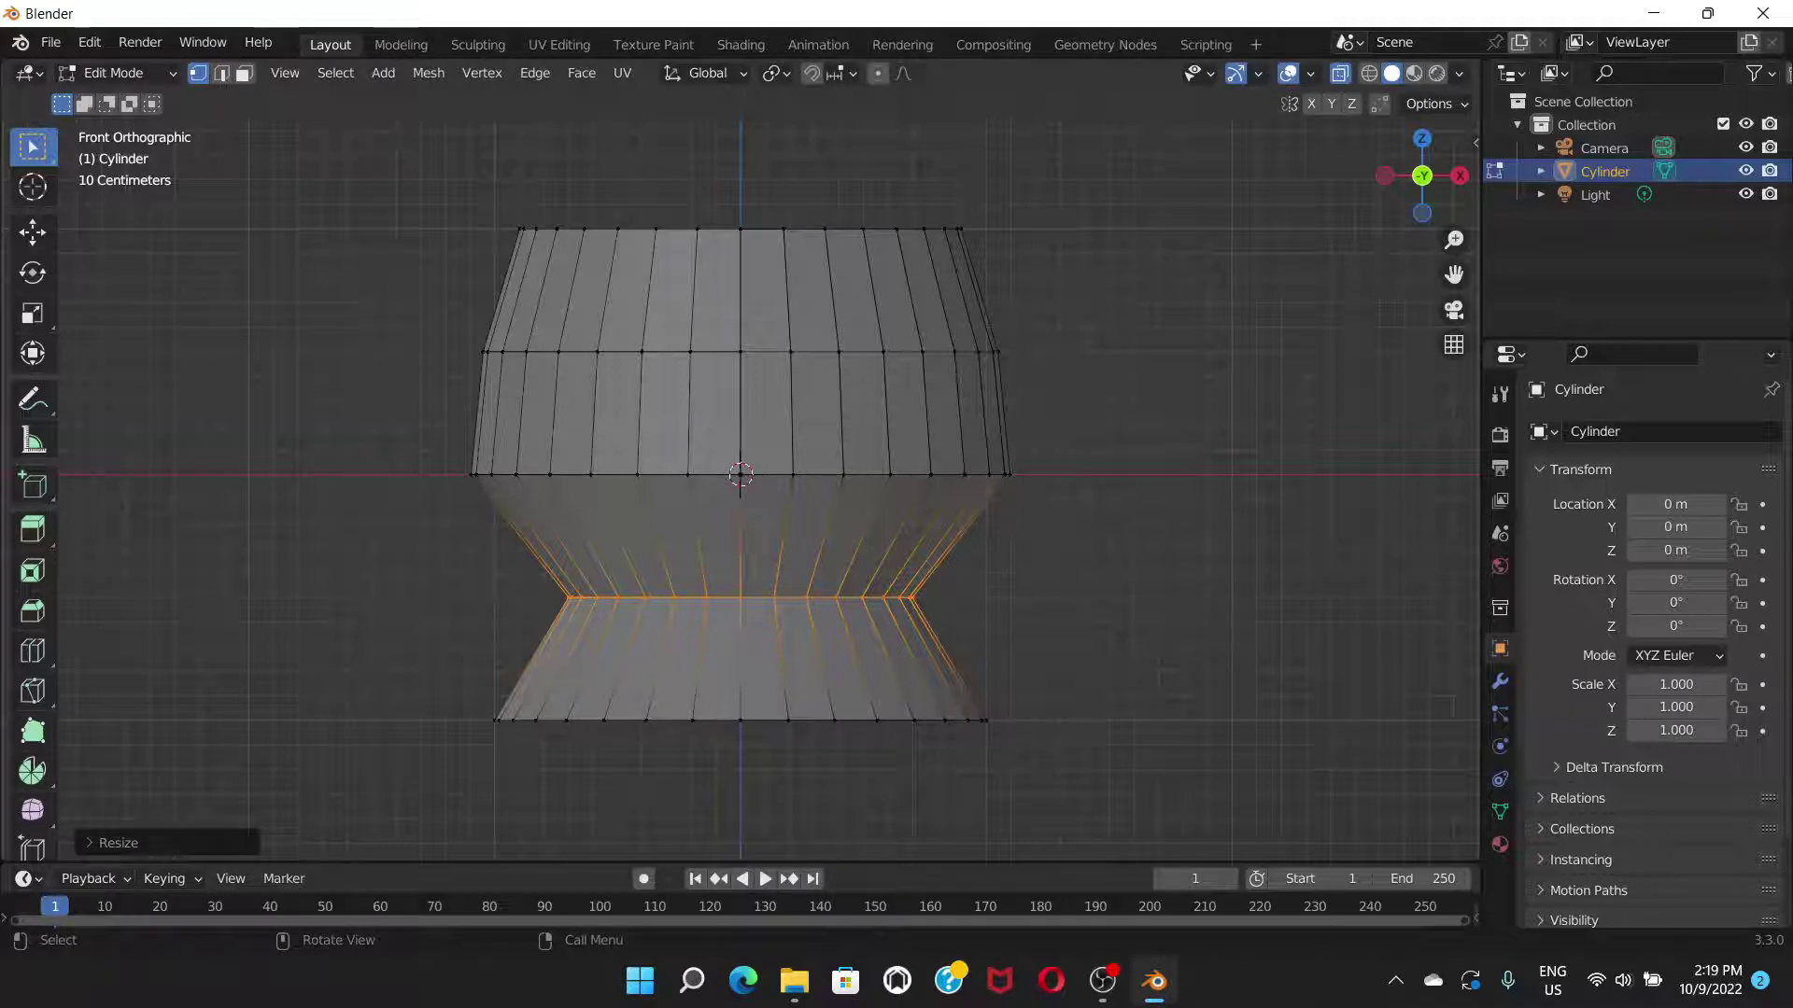
drag(410, 668, 1317, 810)
key(s)
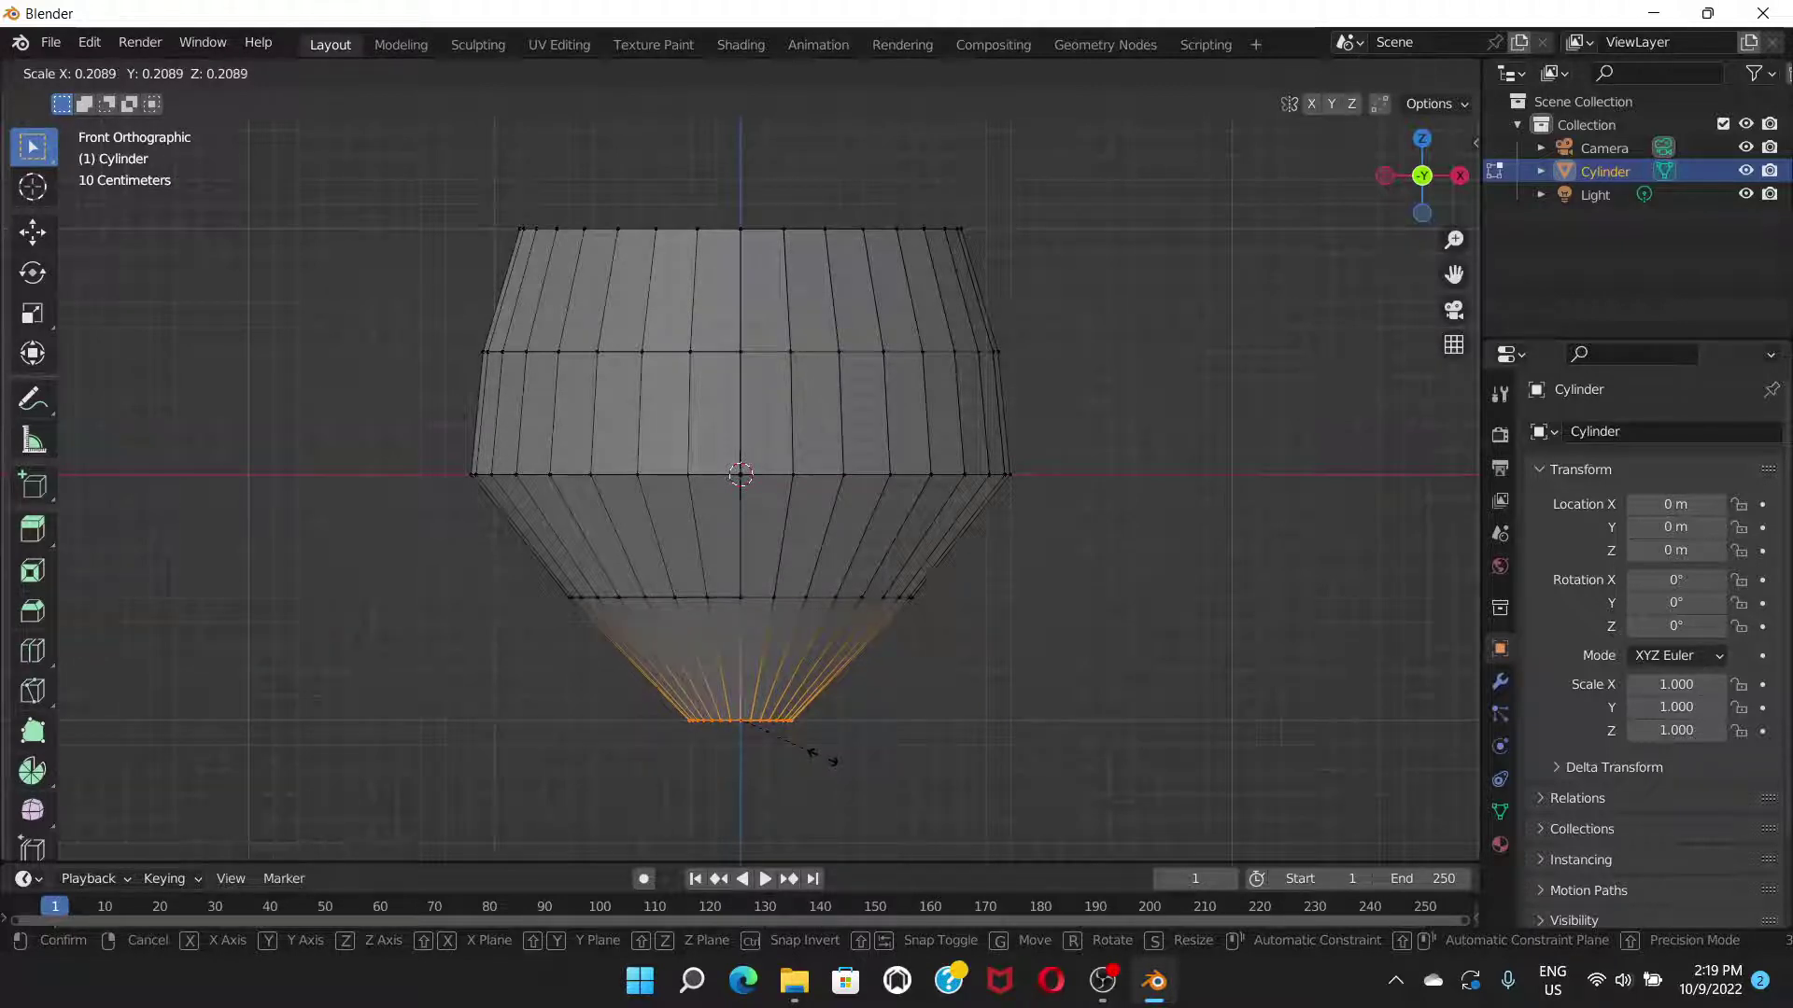
click(820, 756)
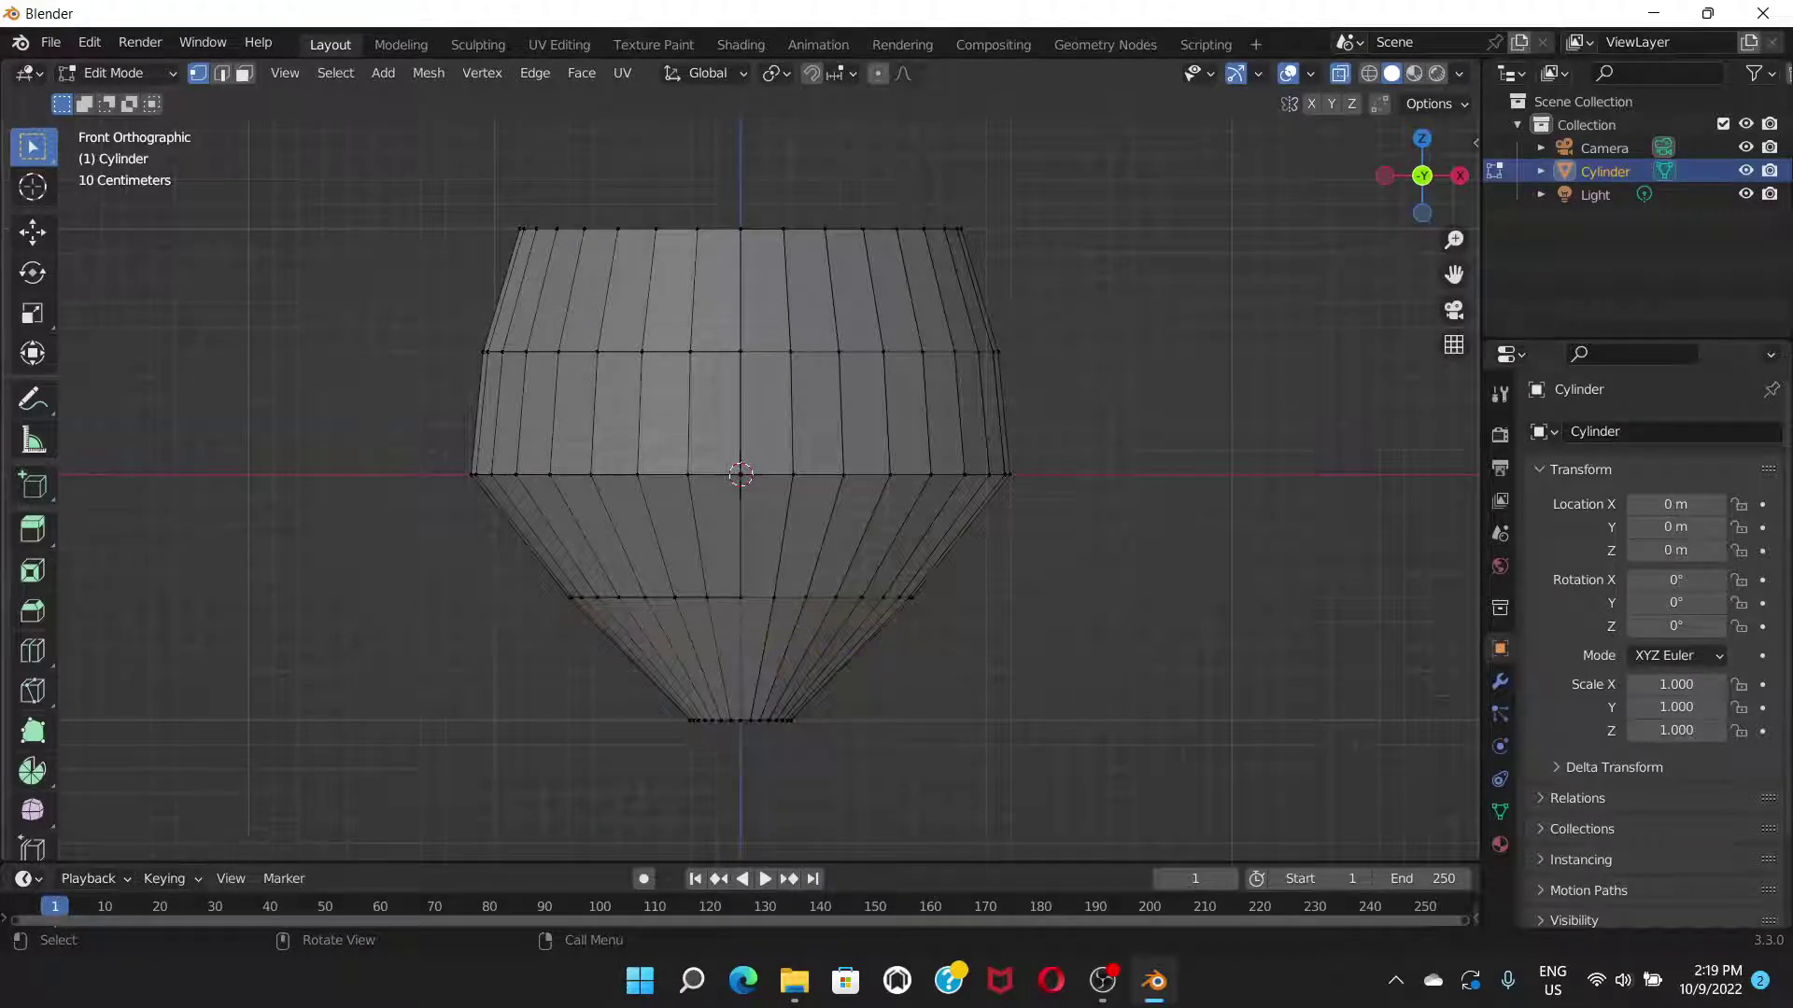
key(alt+a)
- Turn off X-Ray and, in face select mode, delete the cylinder's top cap face to open the form
middle_drag(793, 476, 761, 616)
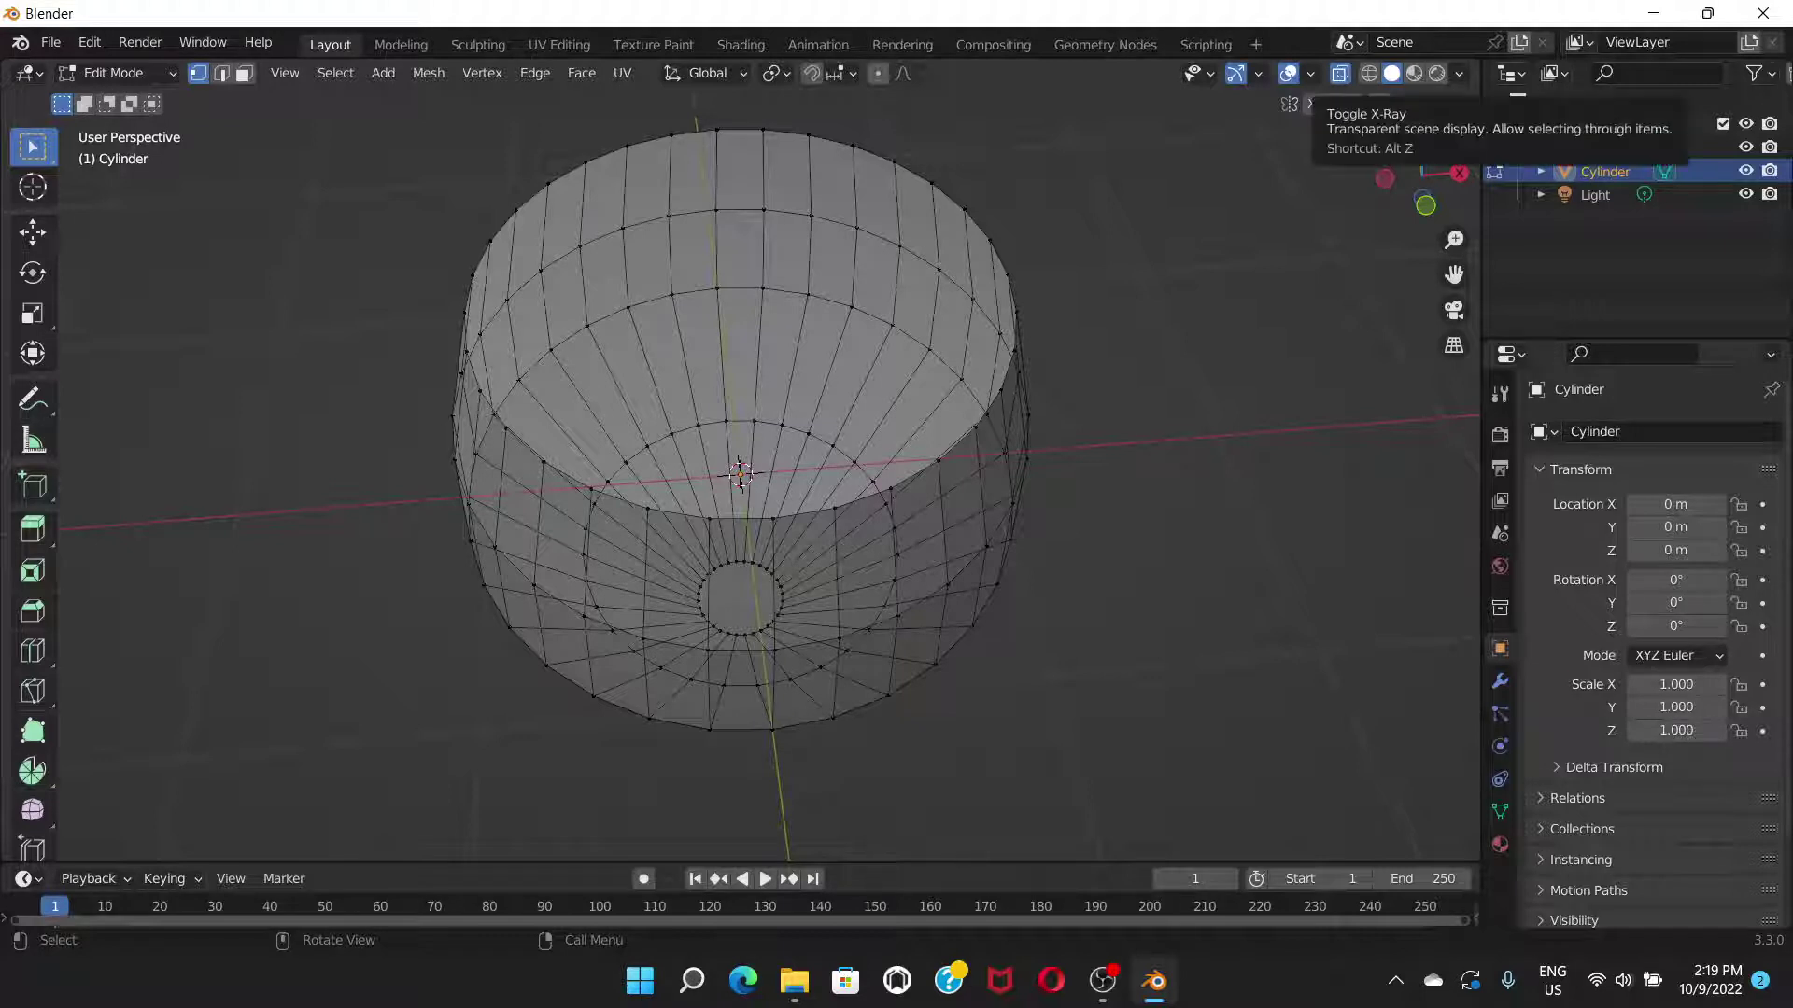
key(alt+z)
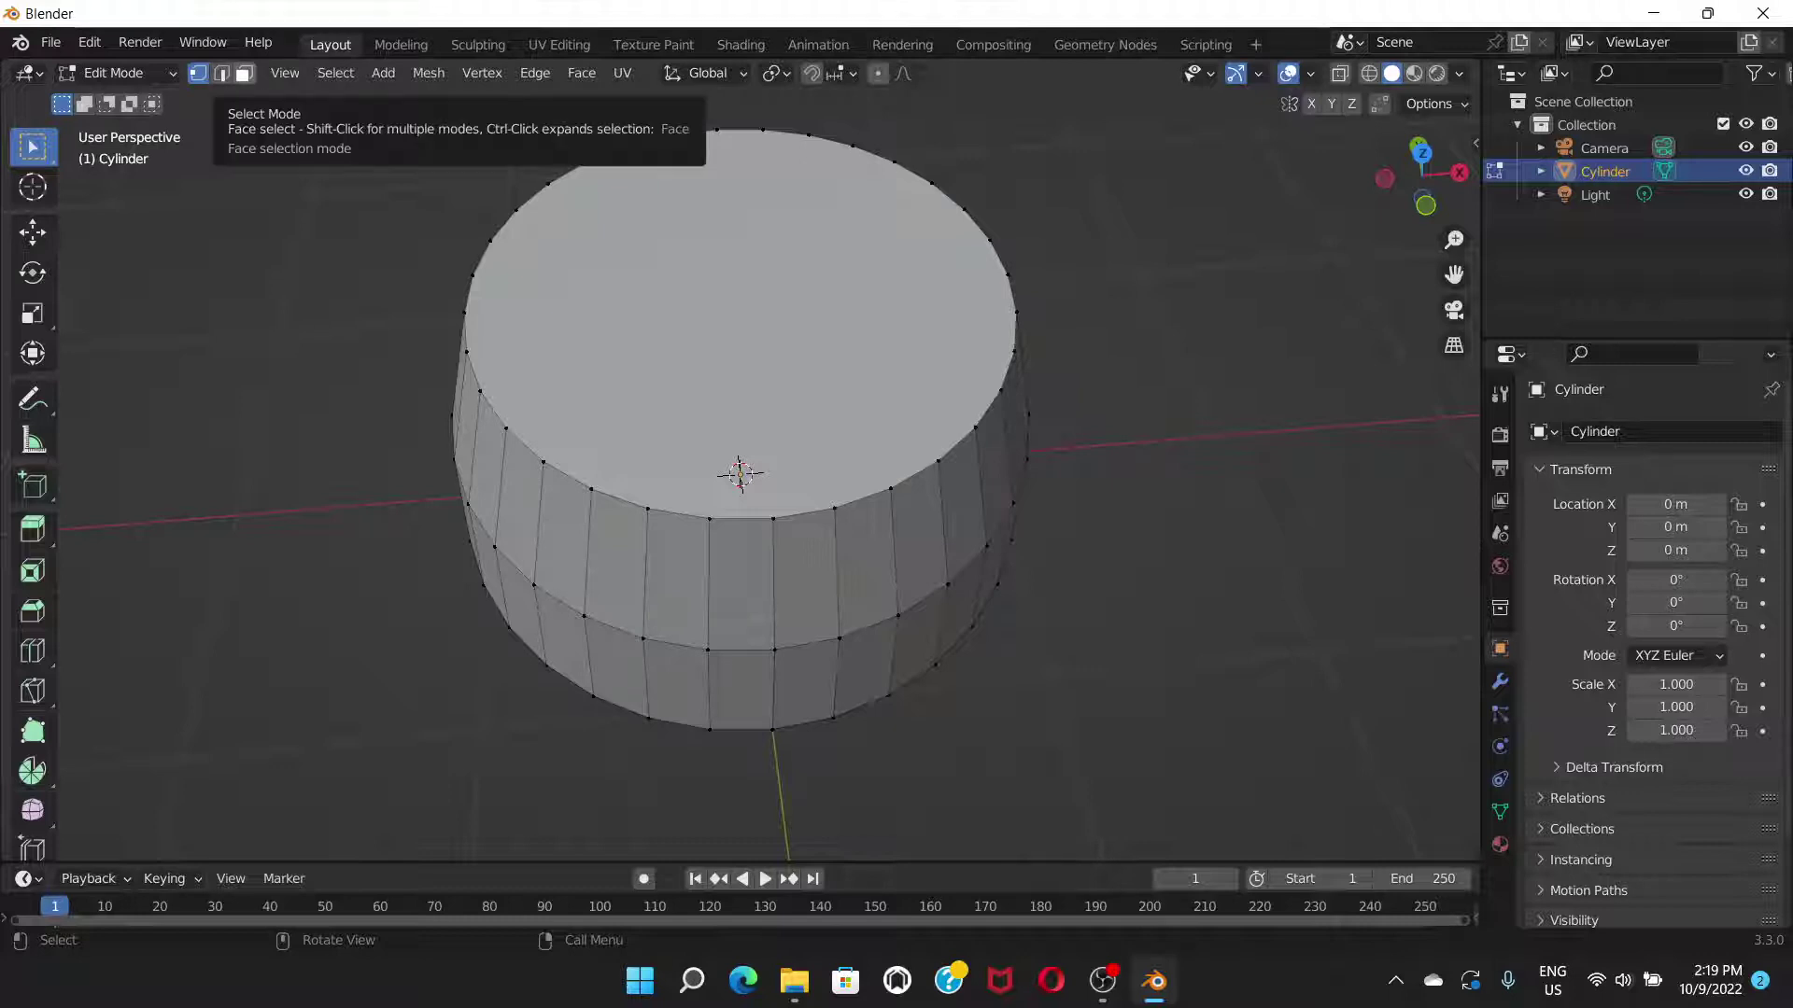
click(244, 73)
click(740, 325)
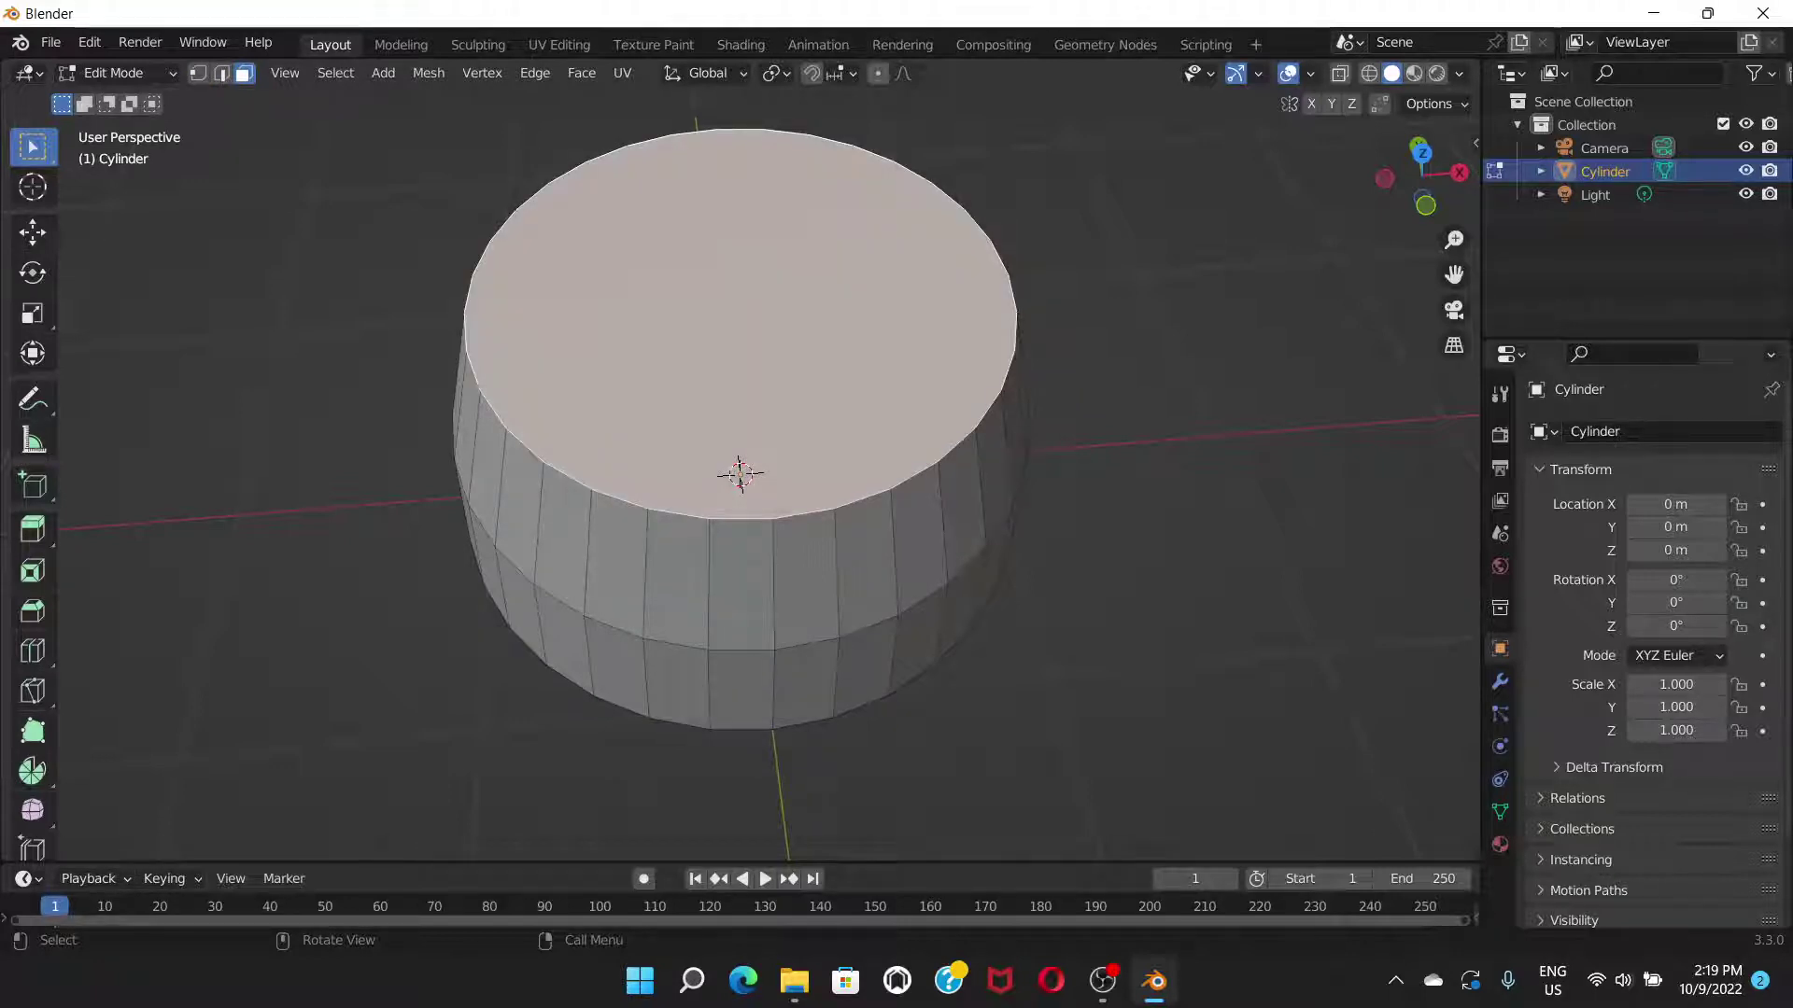
key(x)
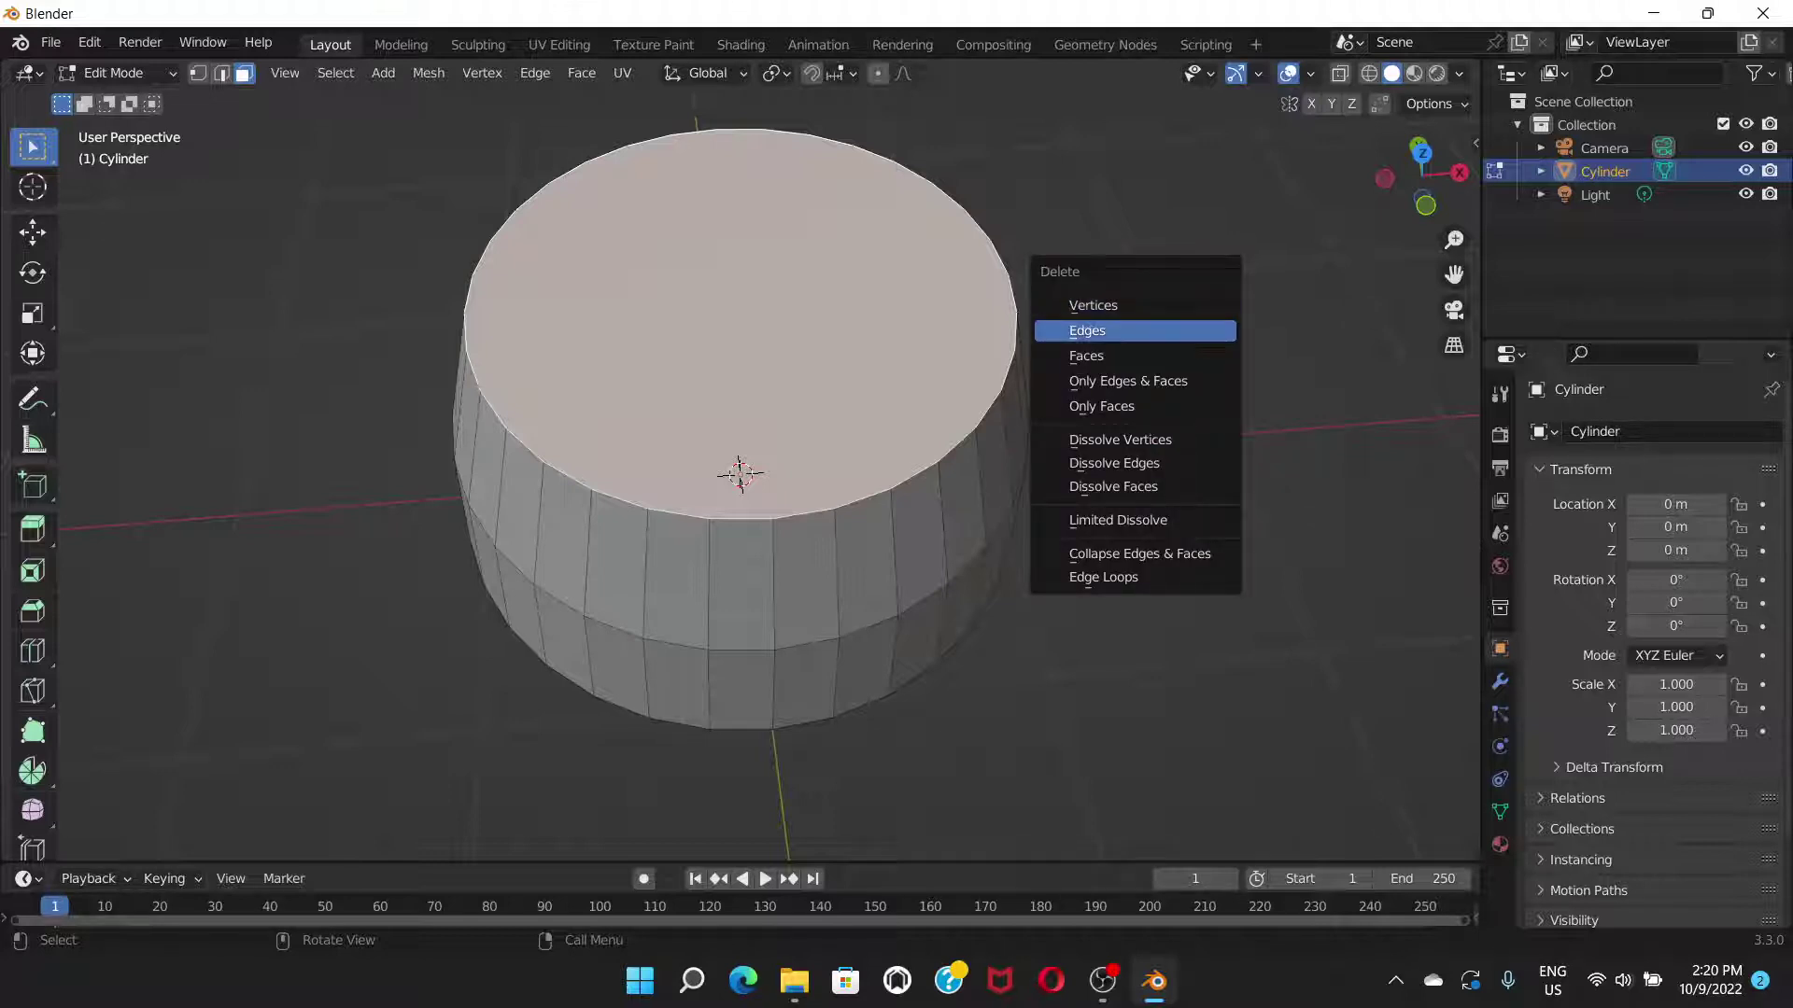
click(1085, 356)
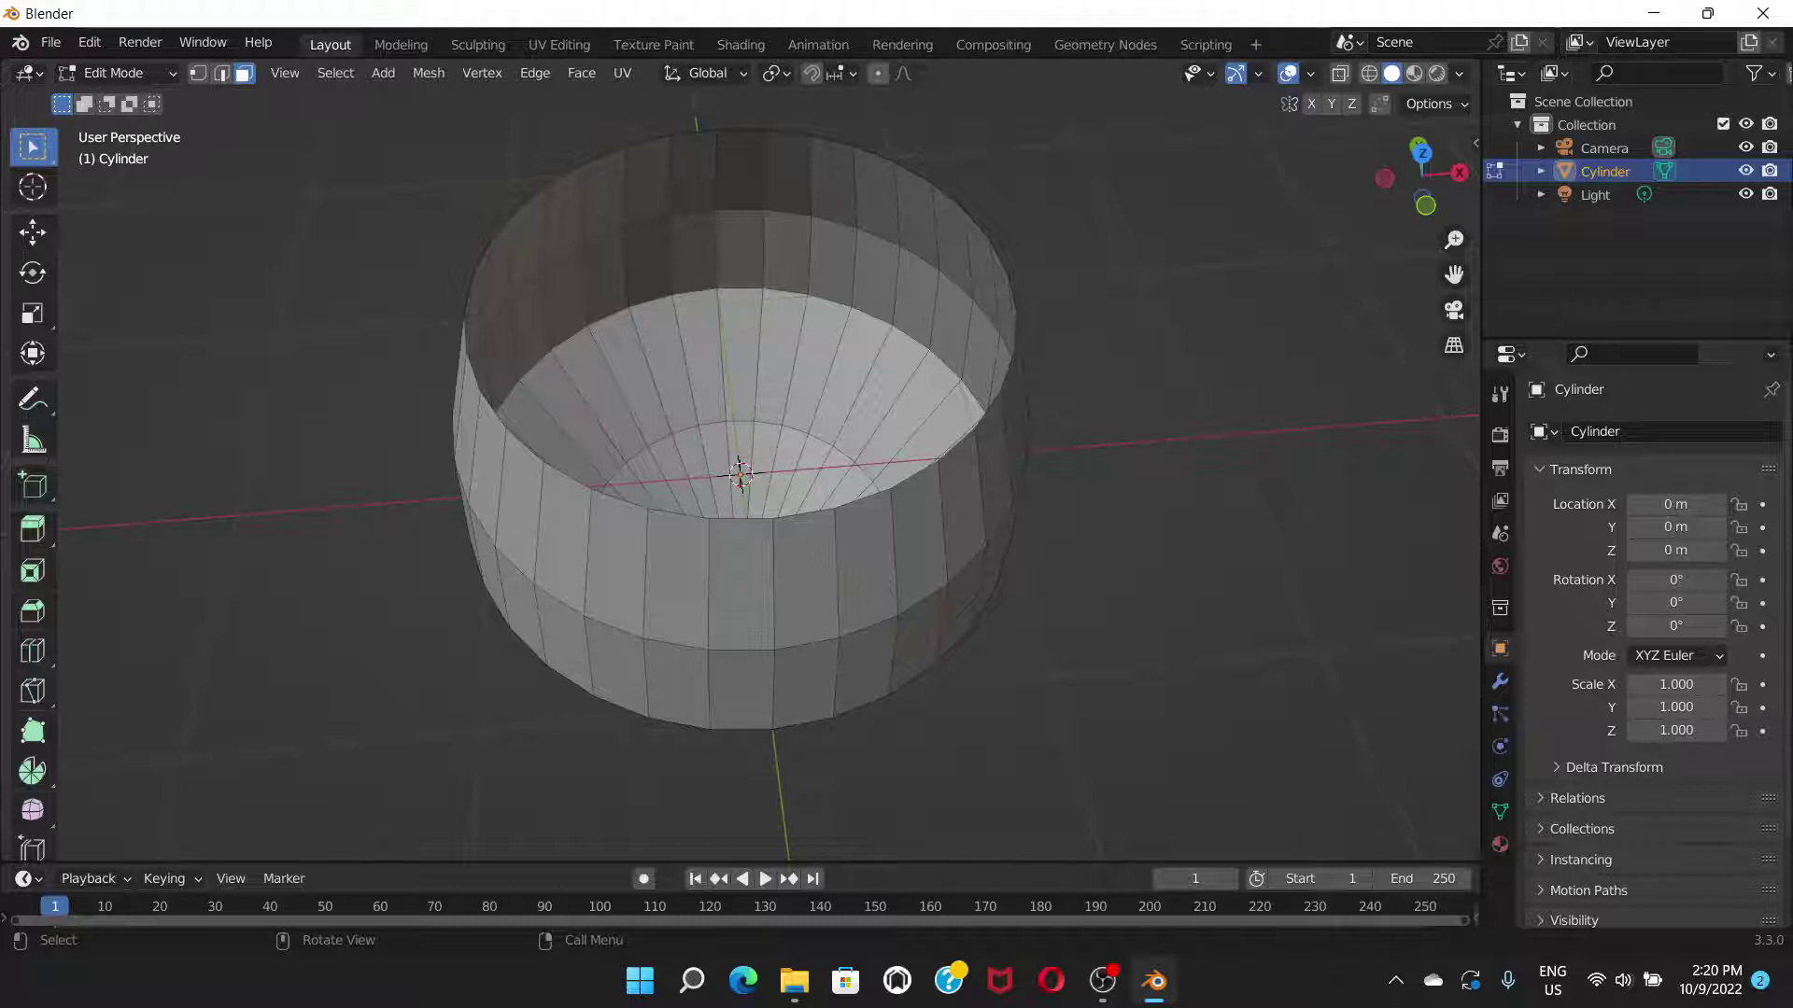
- In front view with X-Ray on, extrude the whole mesh in place and scale it to about 0.94 as an inner wall
middle_drag(1086, 373, 1038, 376)
middle_drag(741, 474, 752, 421)
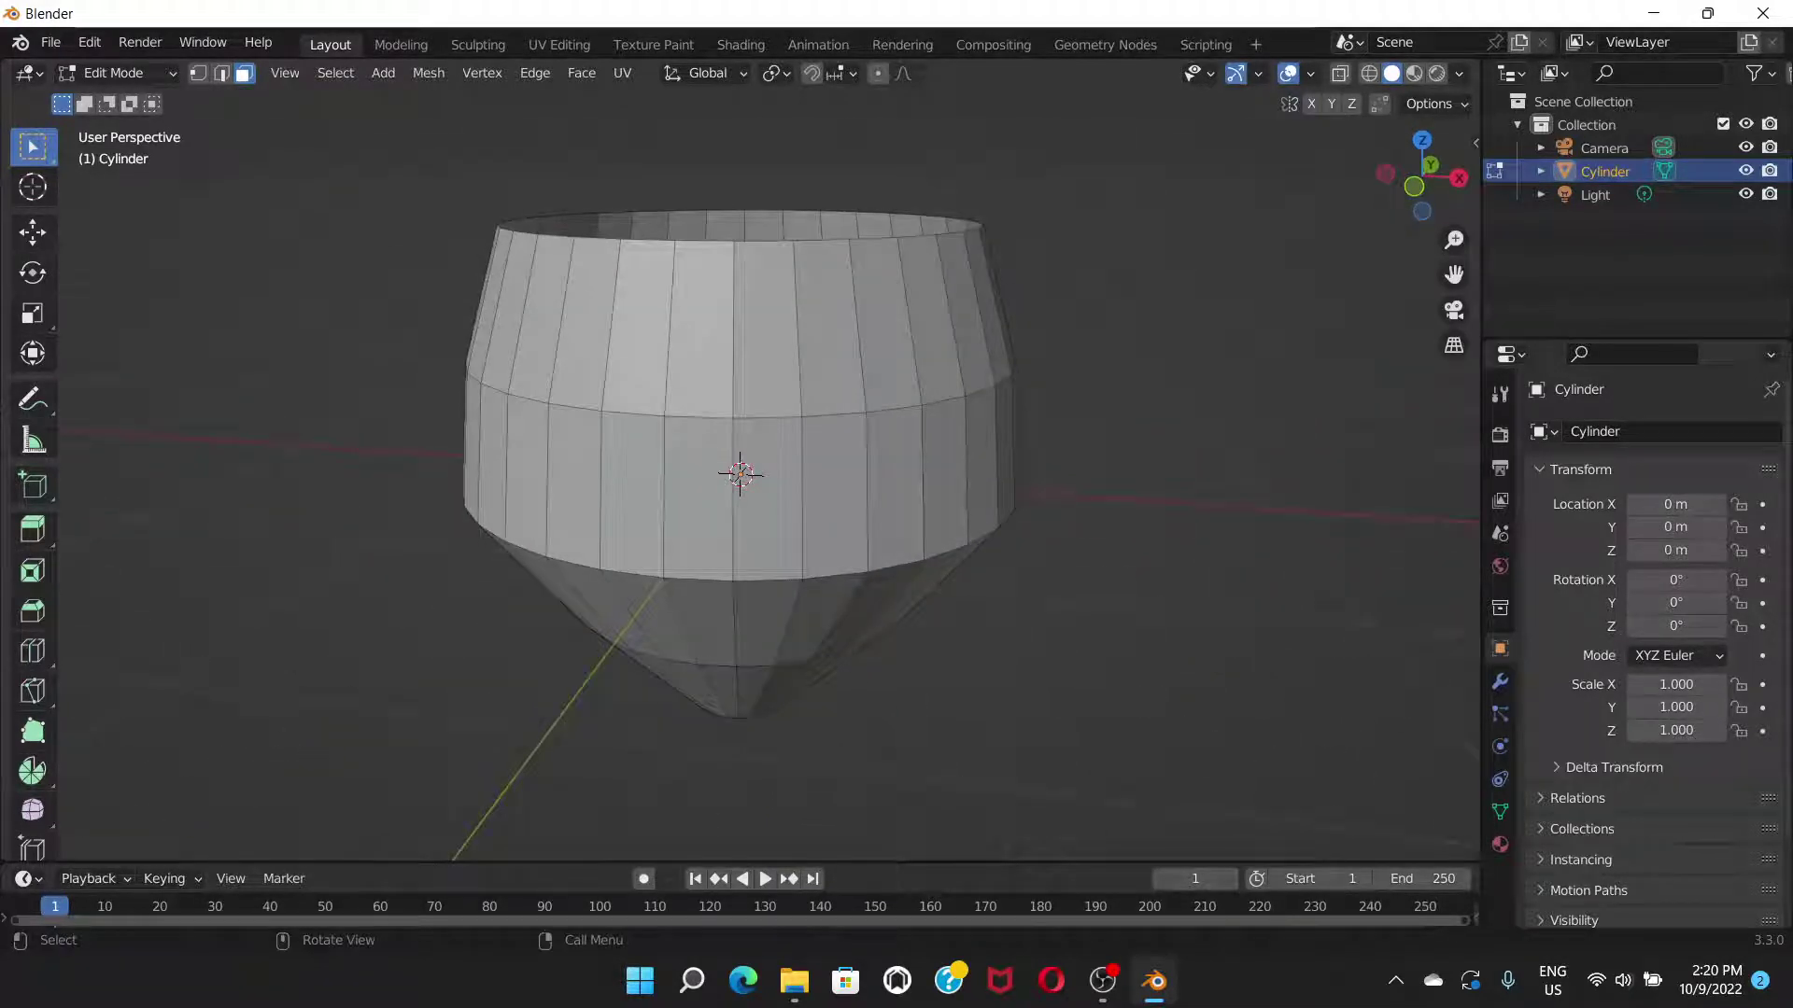
click(1415, 187)
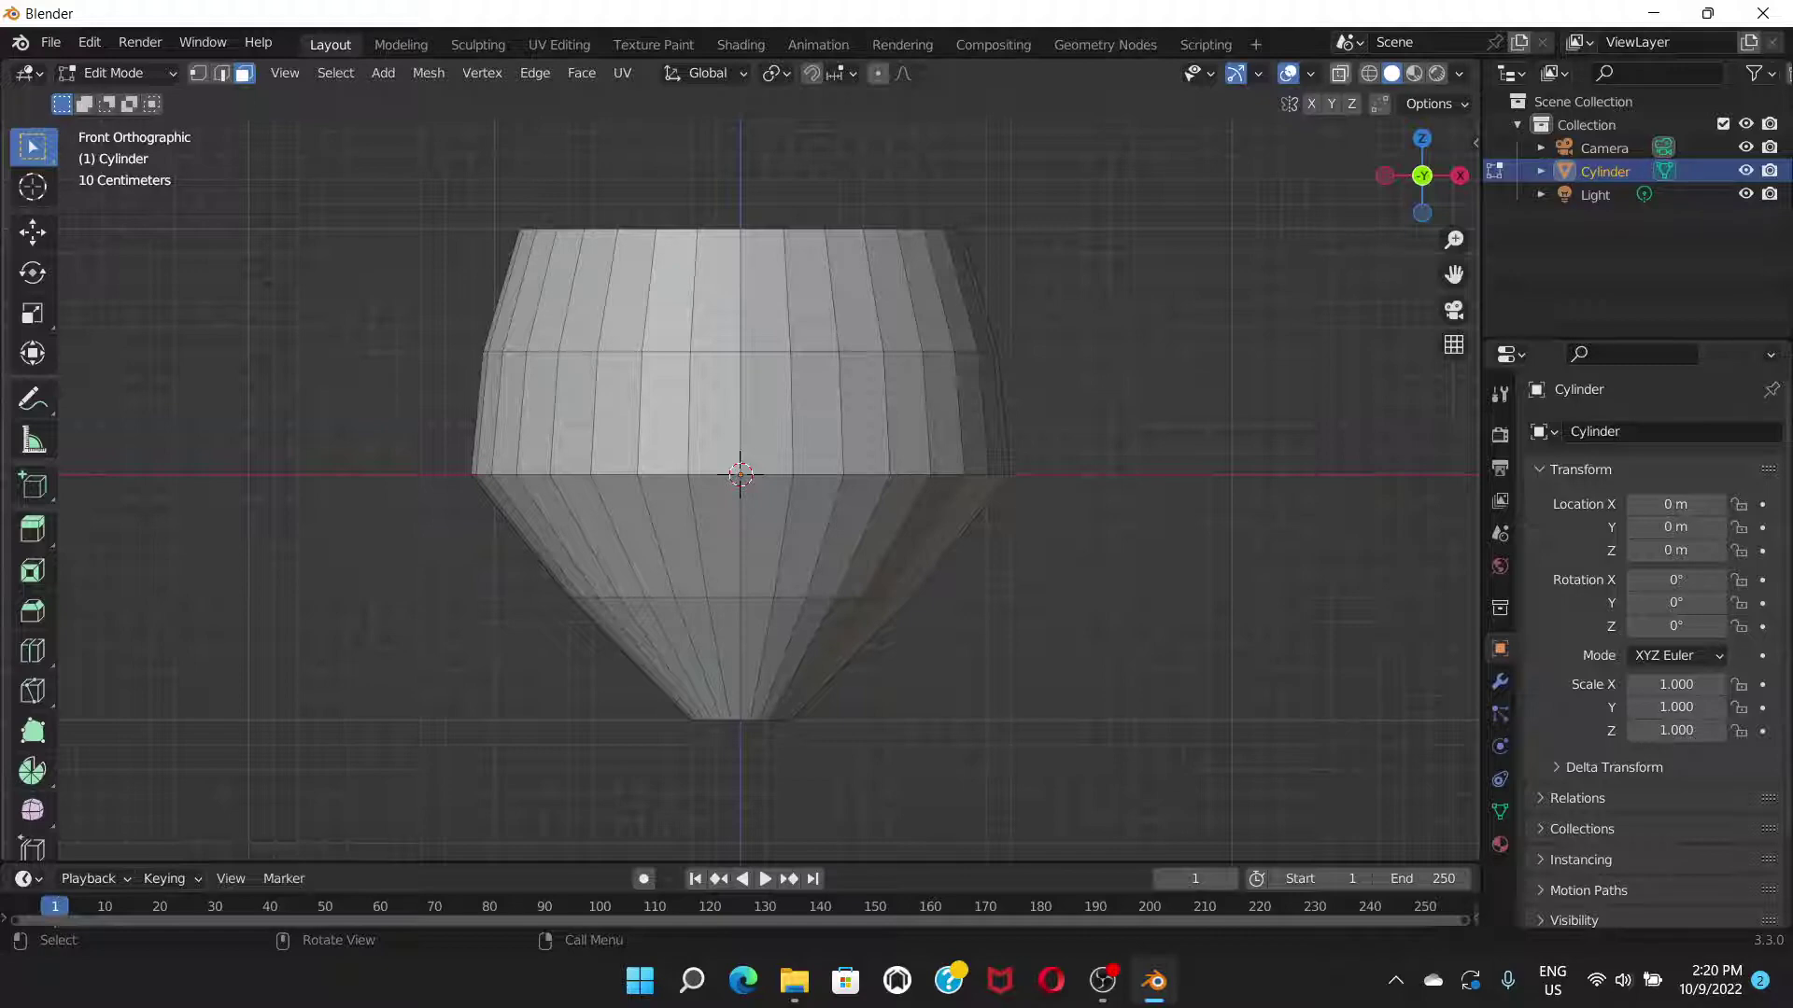
click(1339, 74)
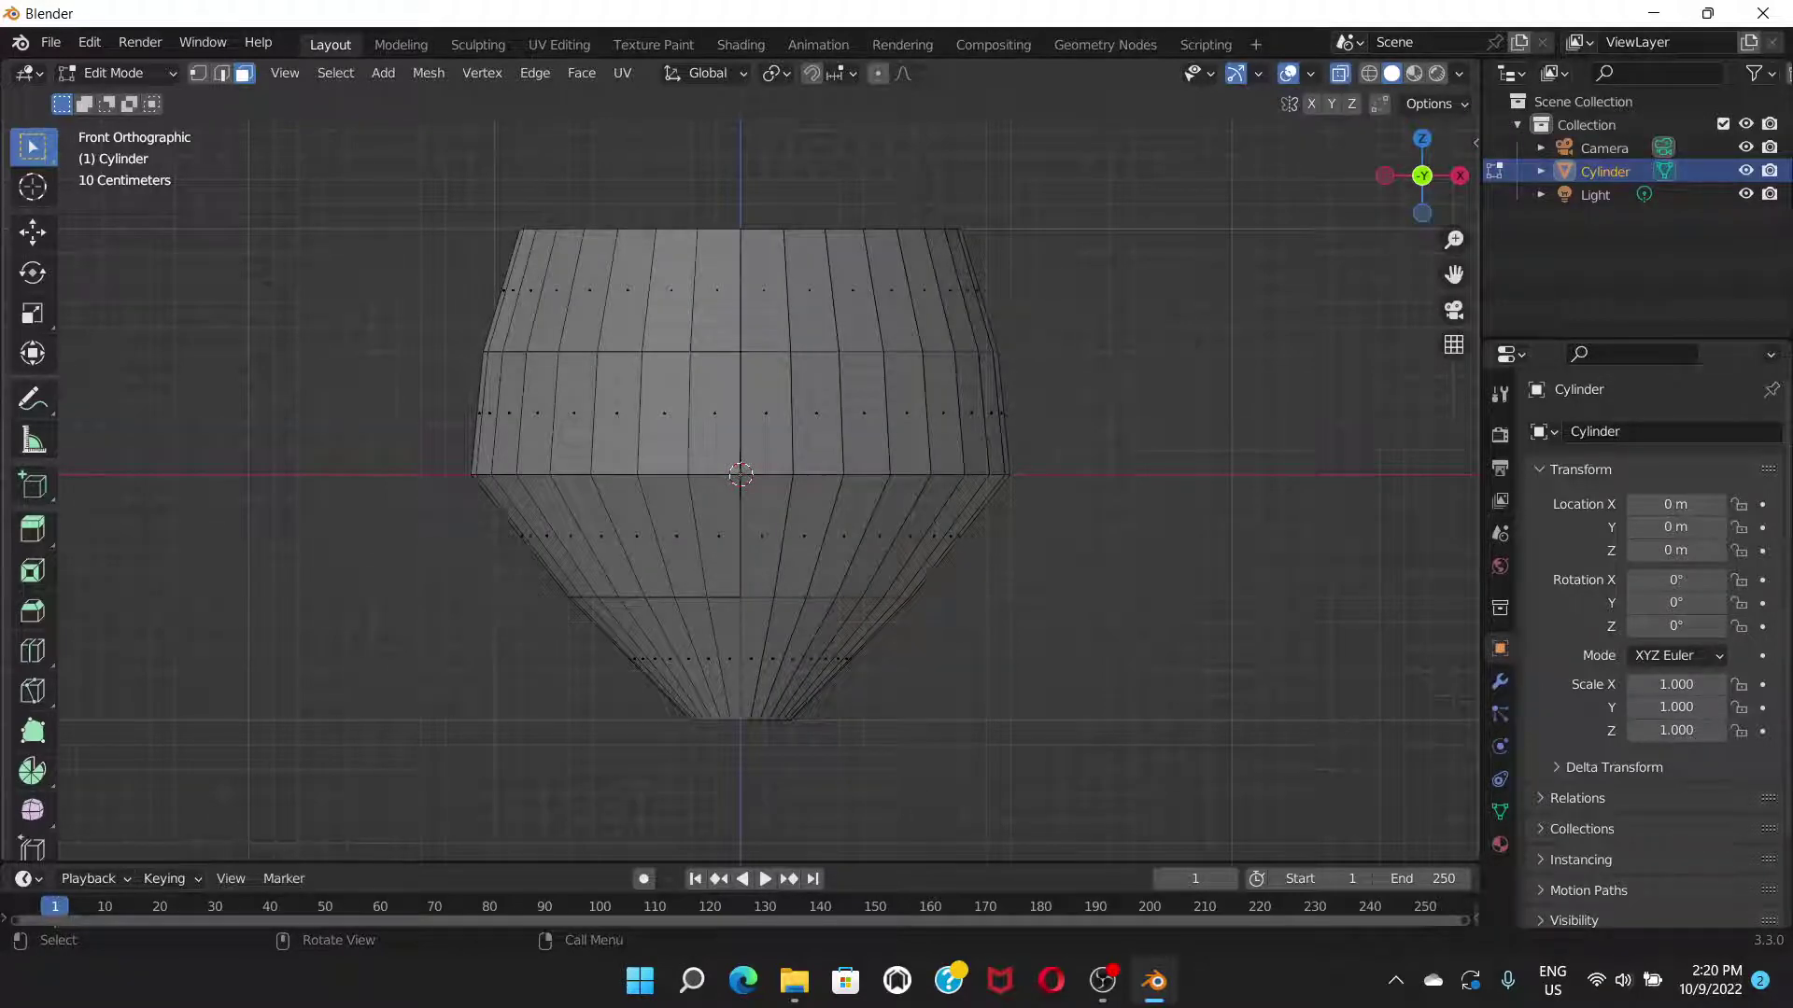
key(a)
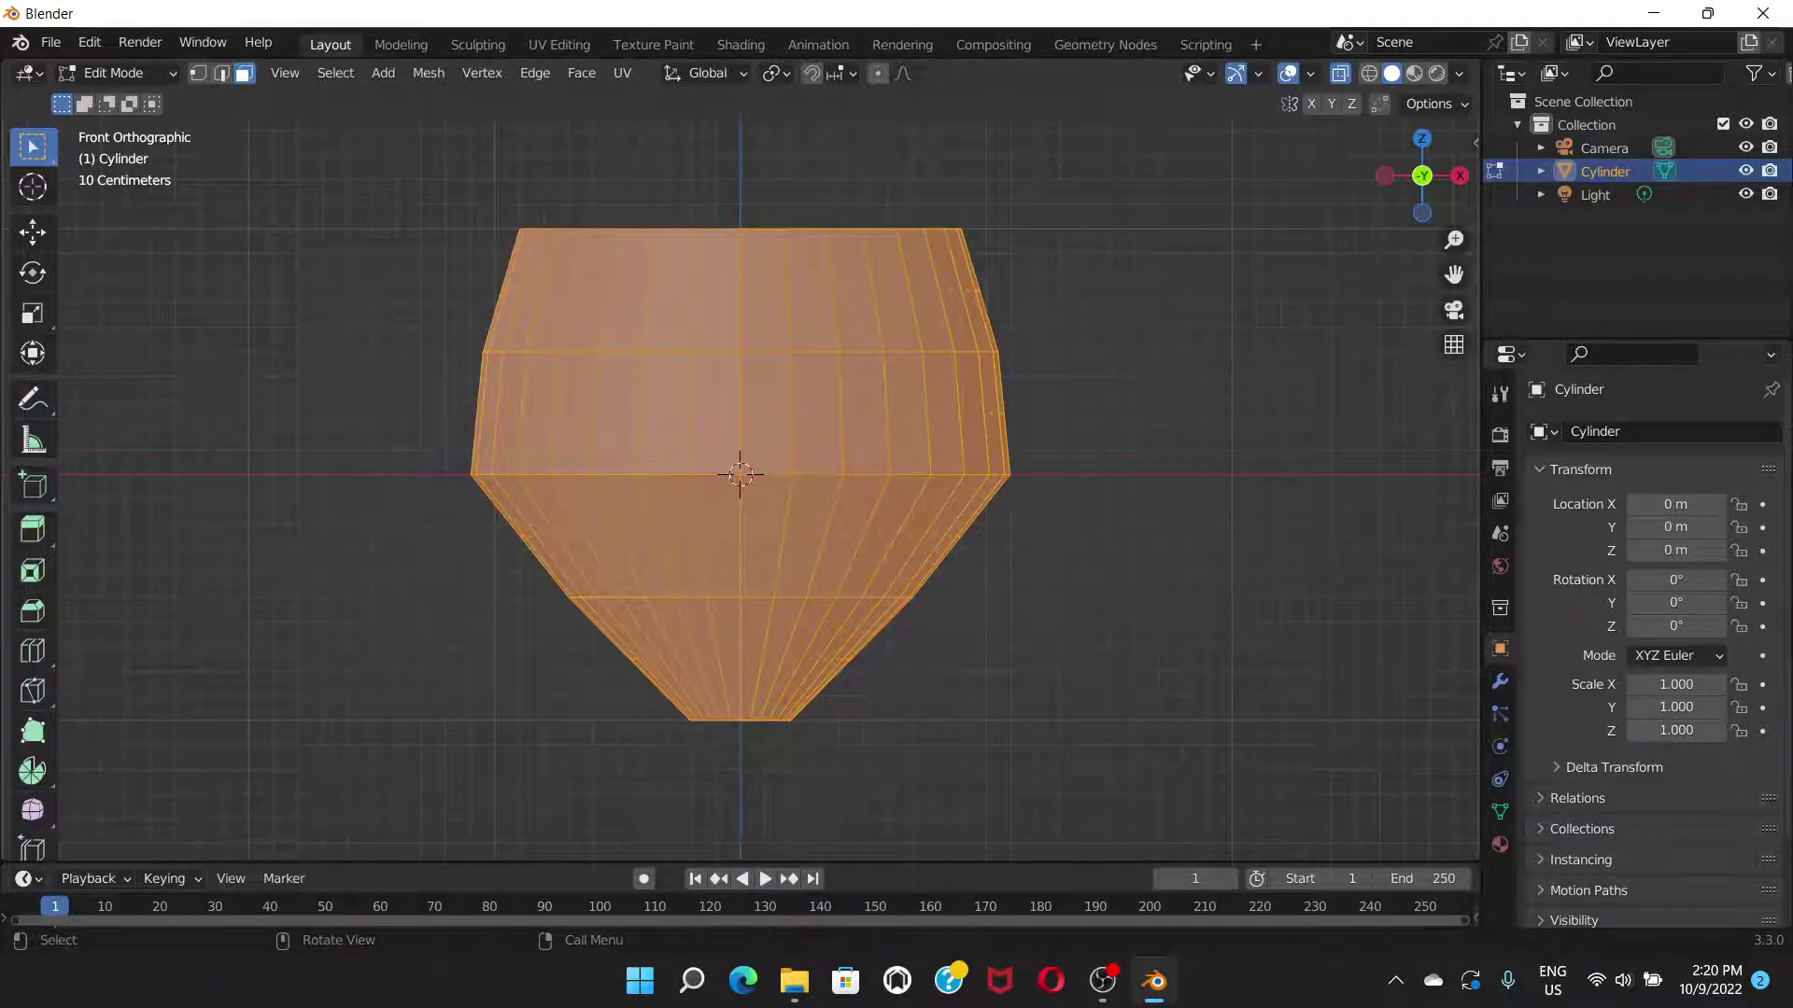
key(e)
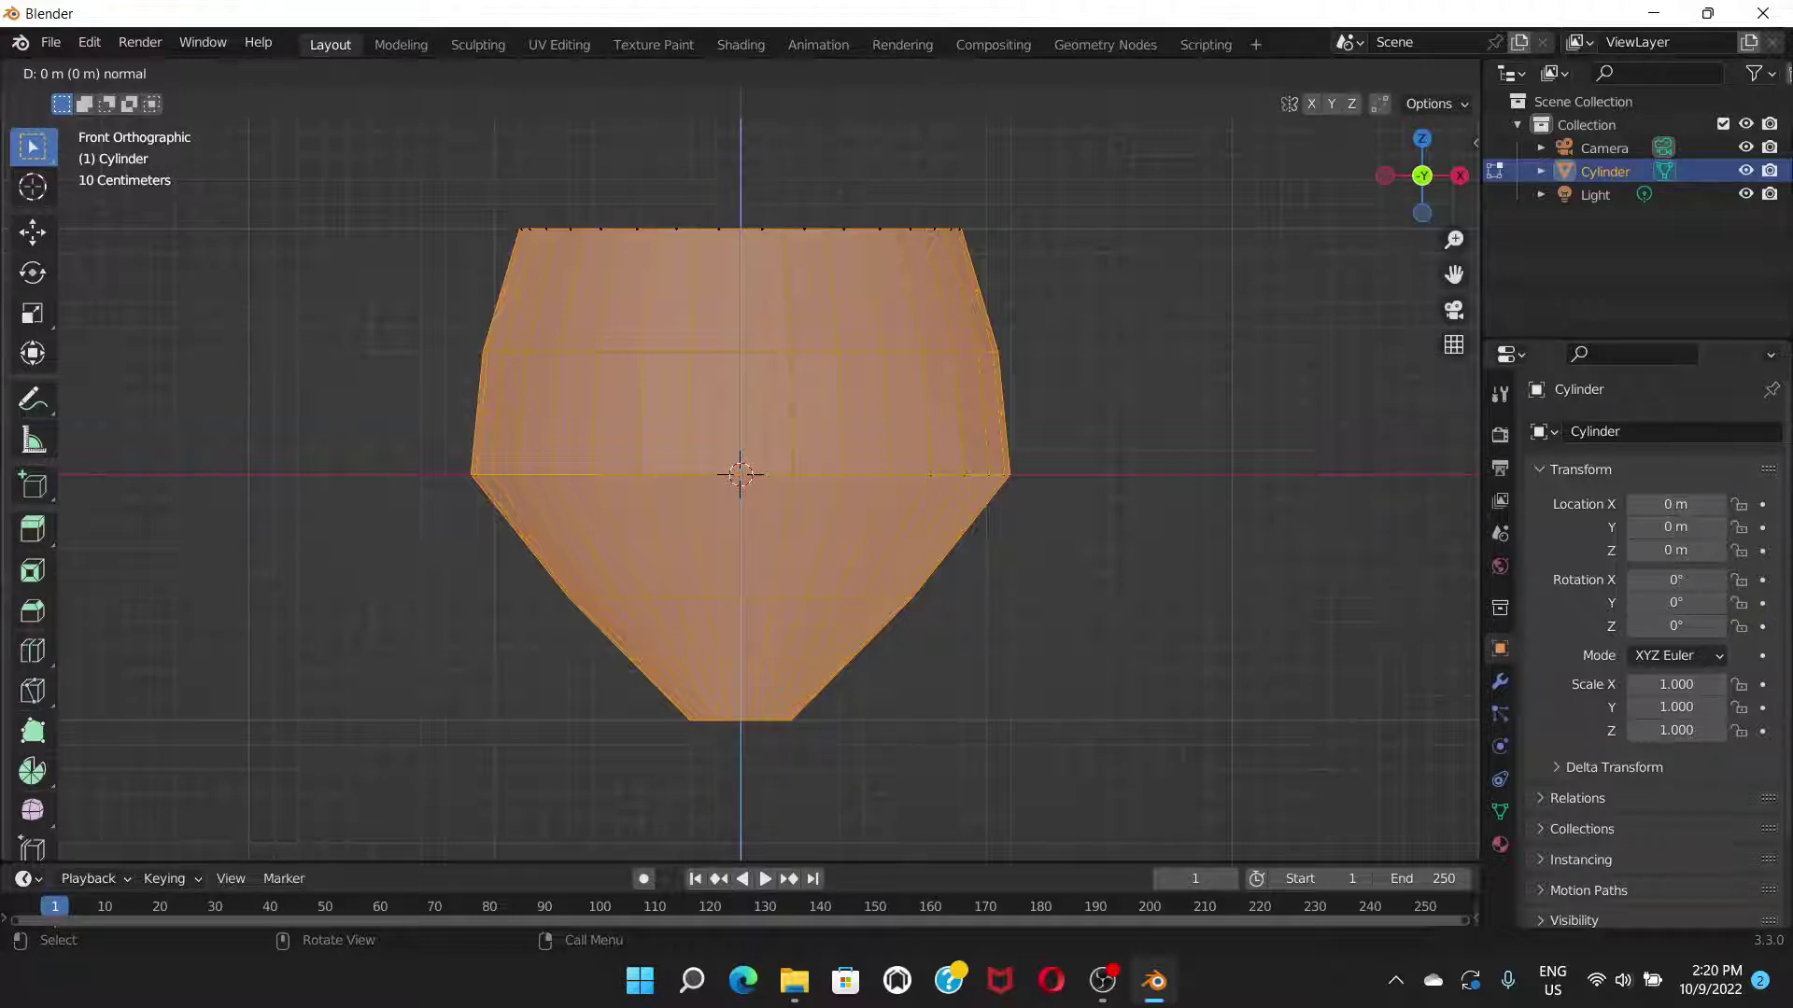
key(Escape)
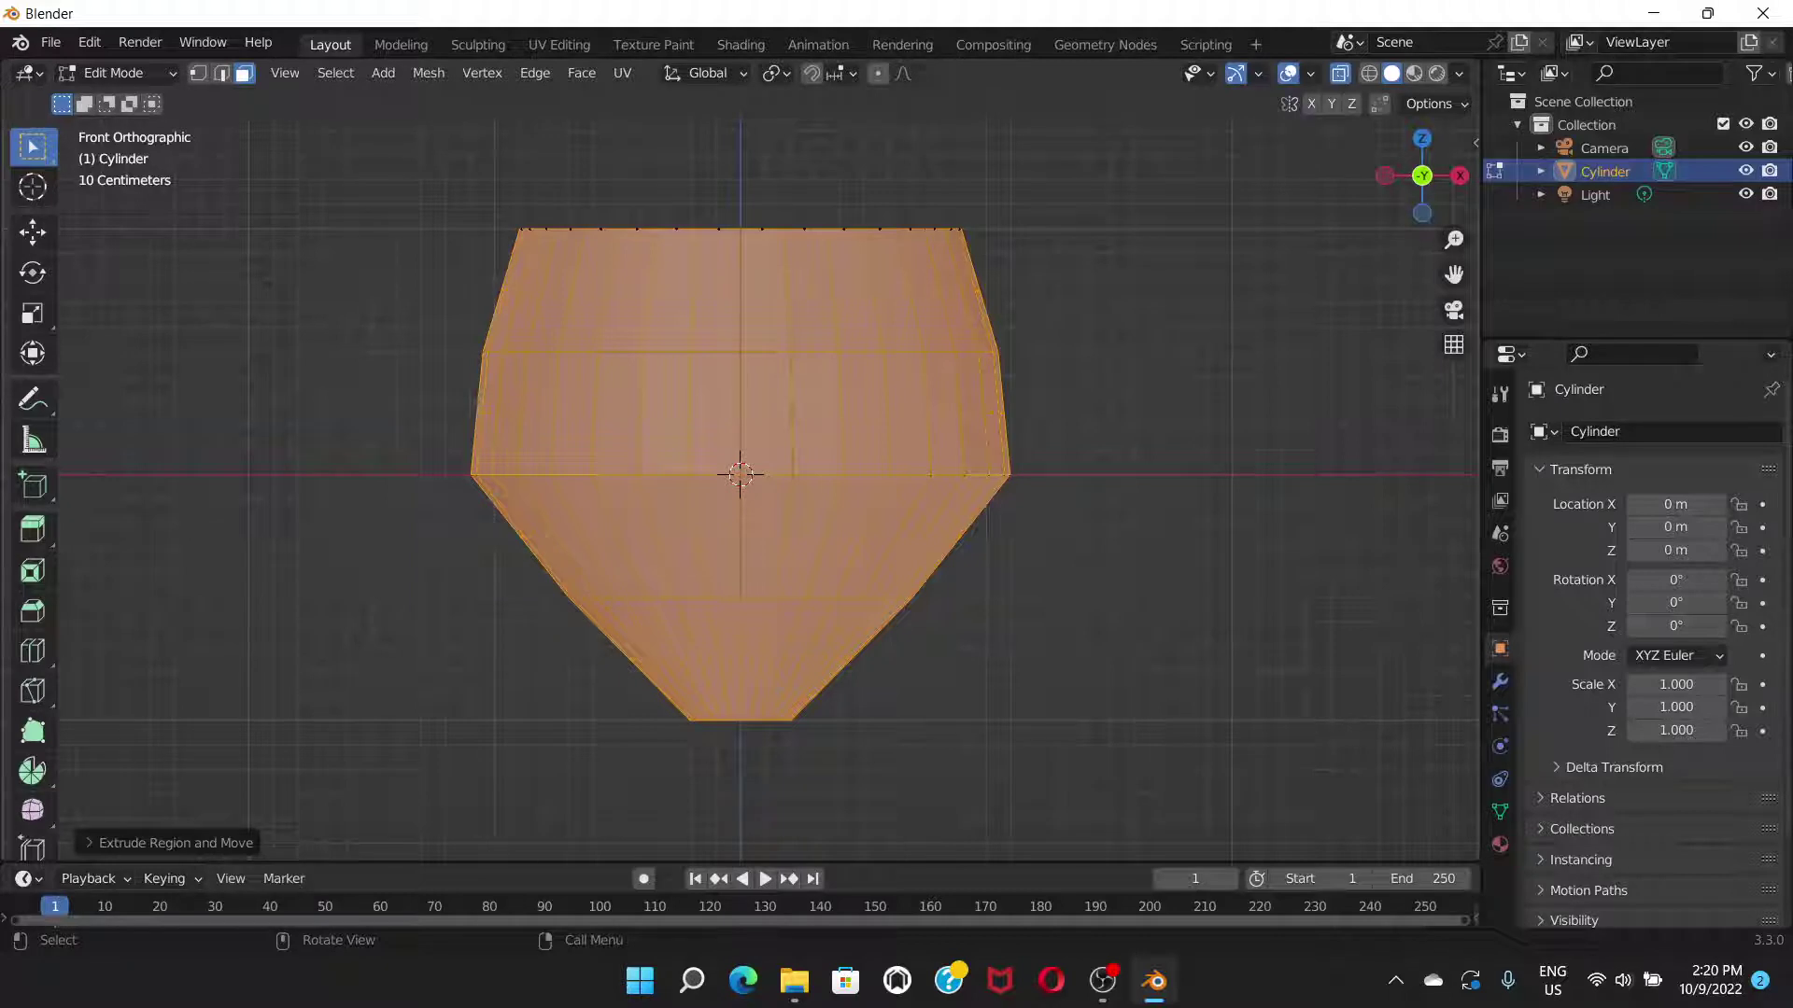
key(s)
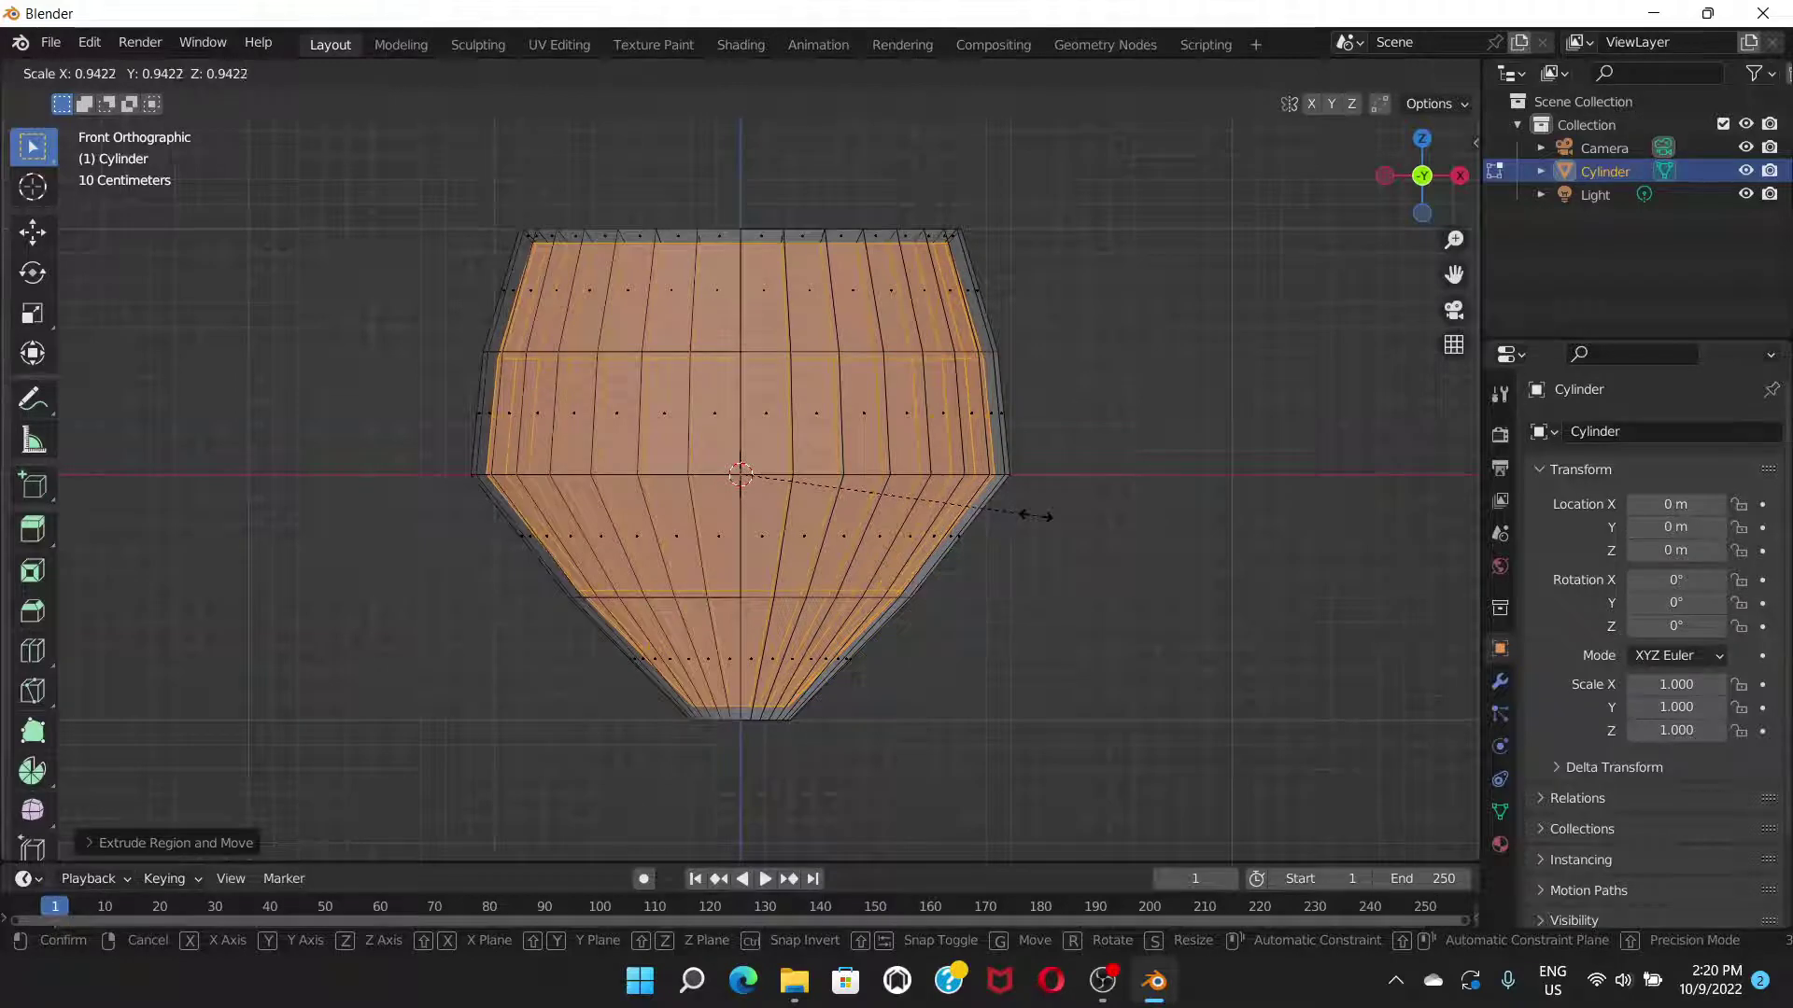
click(1035, 516)
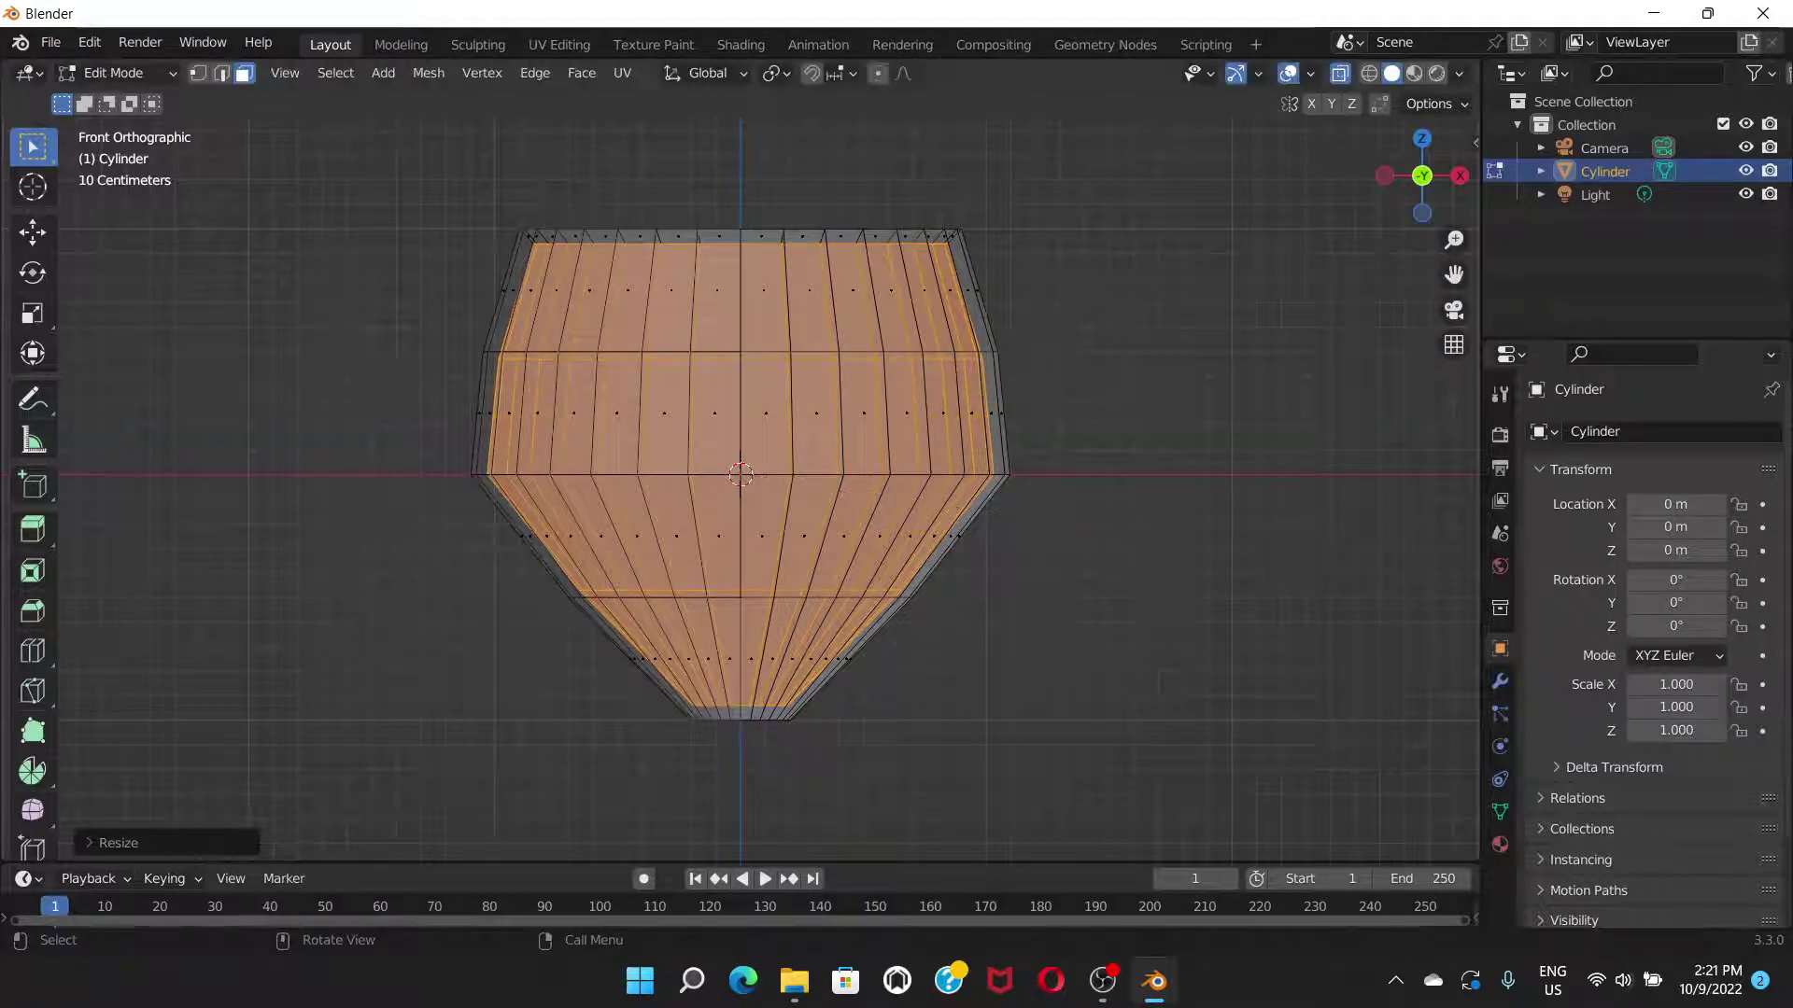
key(alt+a)
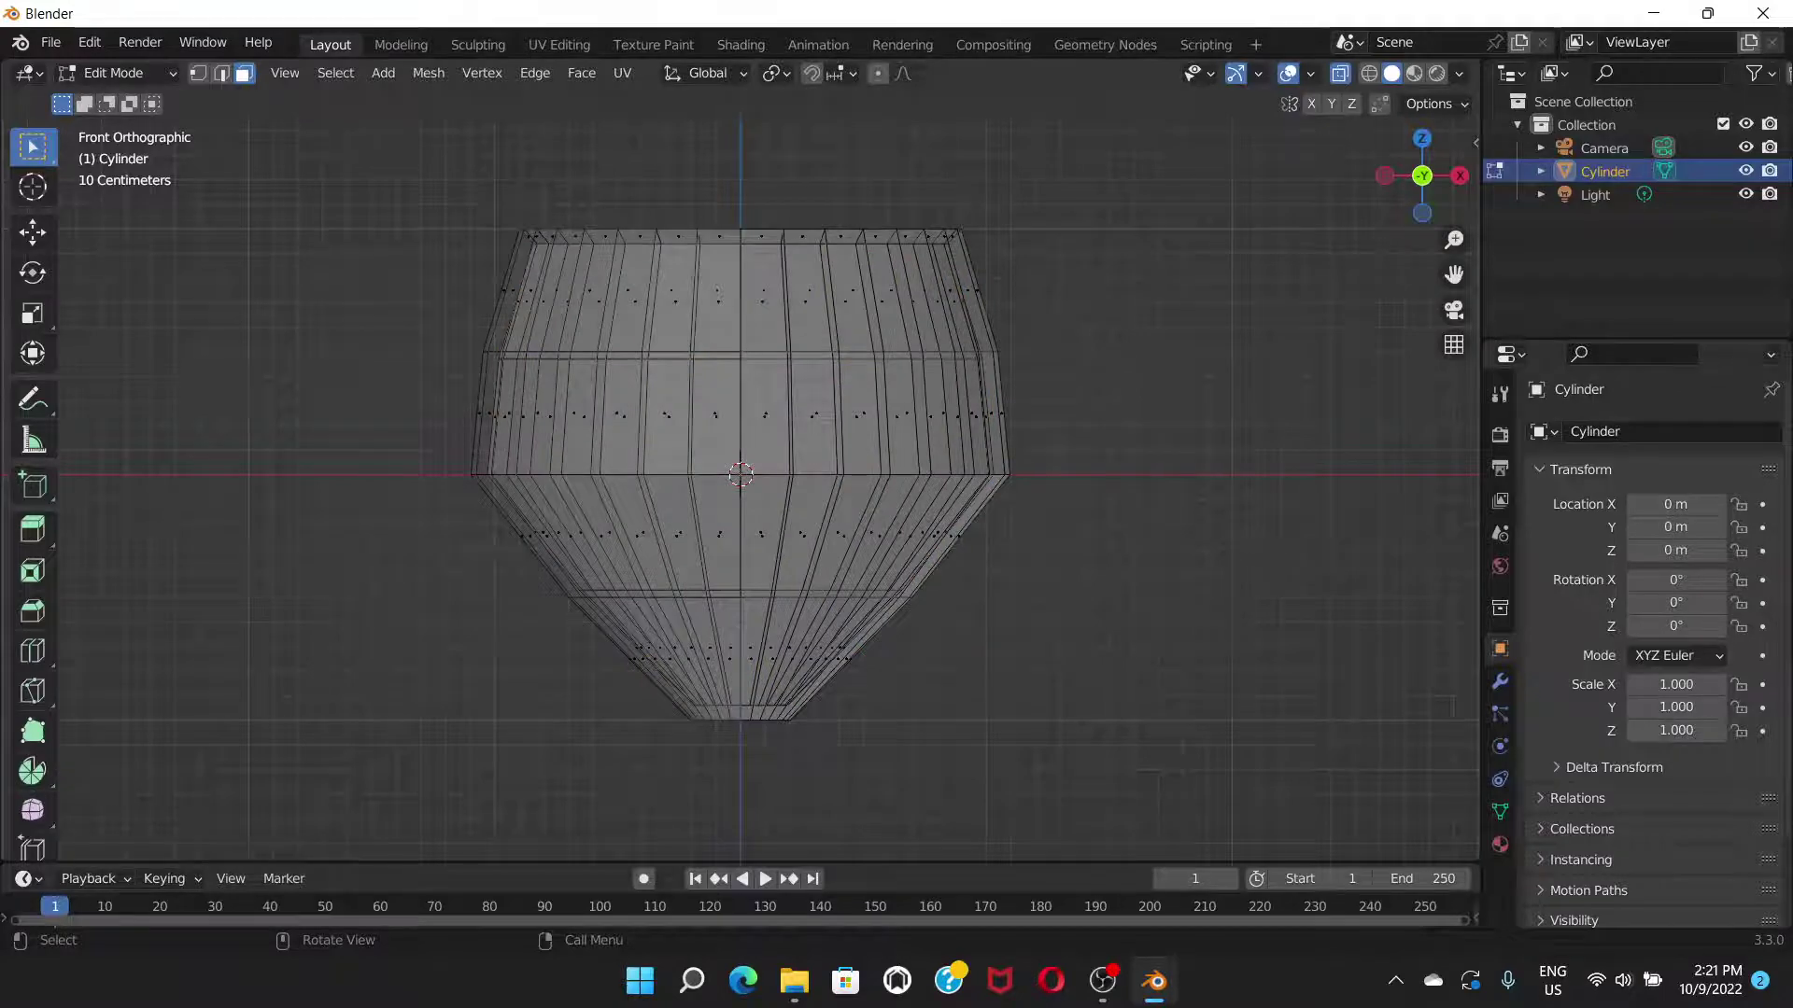
- In front view with X-Ray on, extrude only the cup's outer bottom face downward by about 0.10 m
middle_drag(824, 417, 773, 559)
middle_drag(1044, 635, 1038, 560)
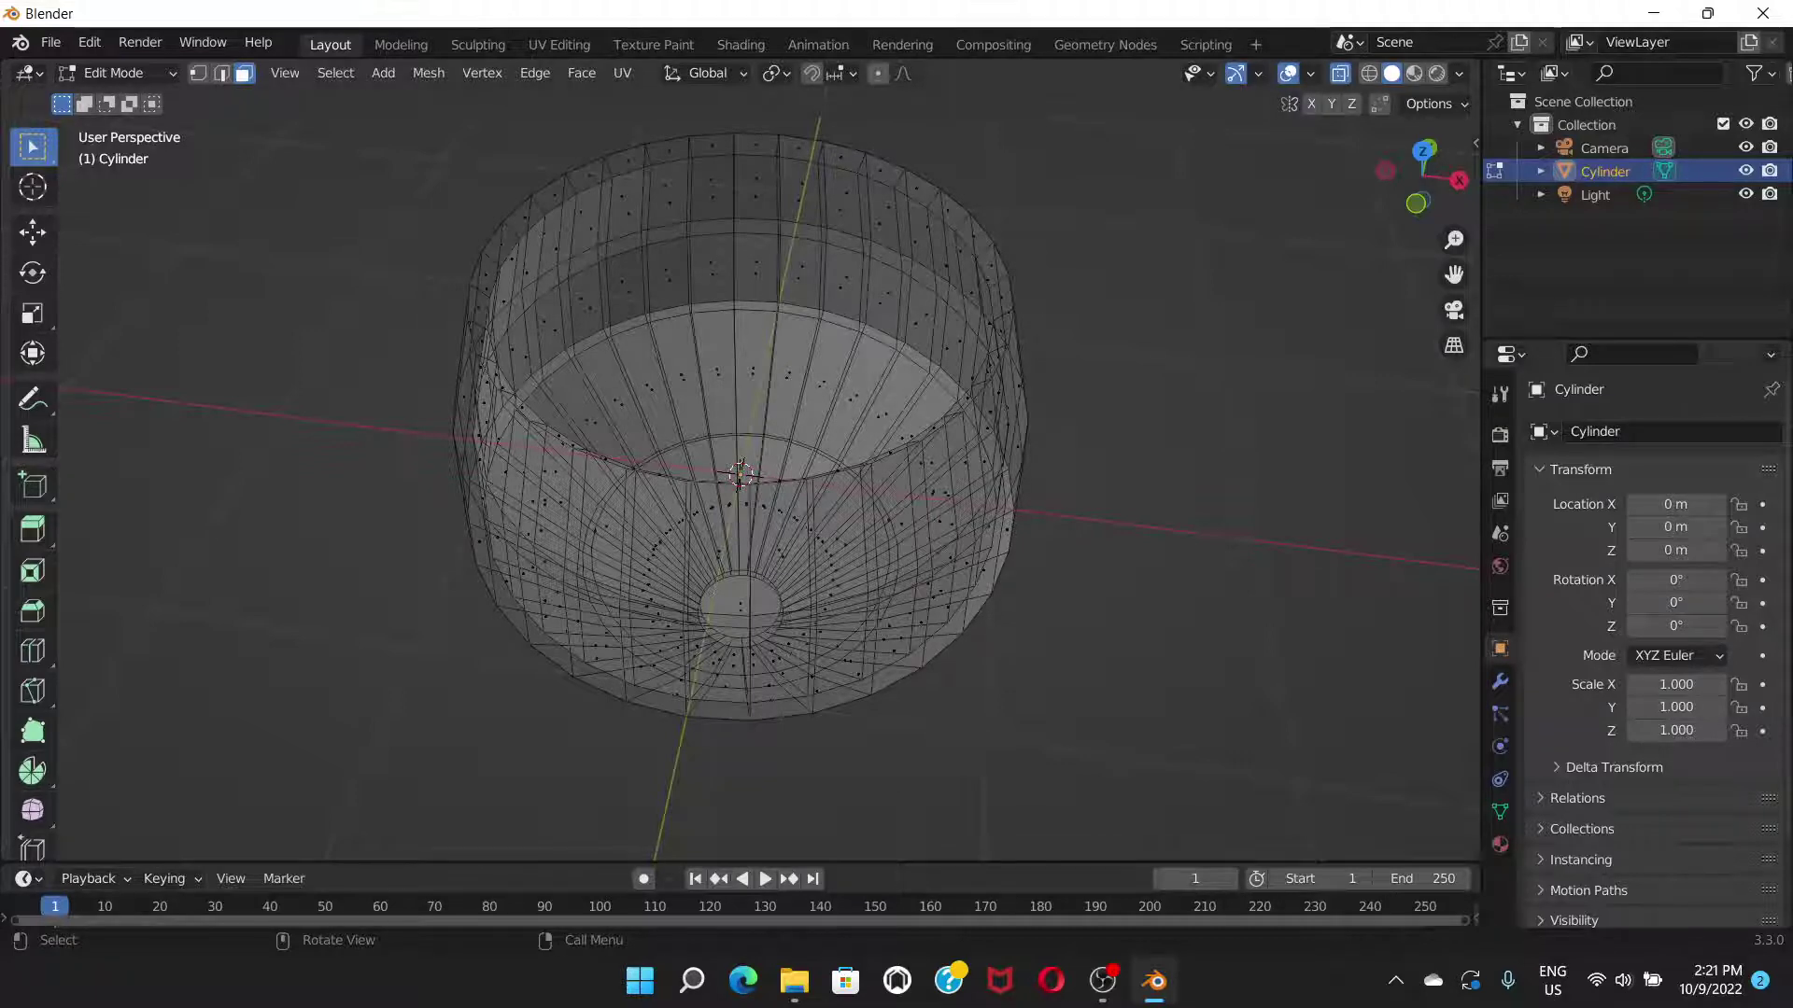
click(1339, 73)
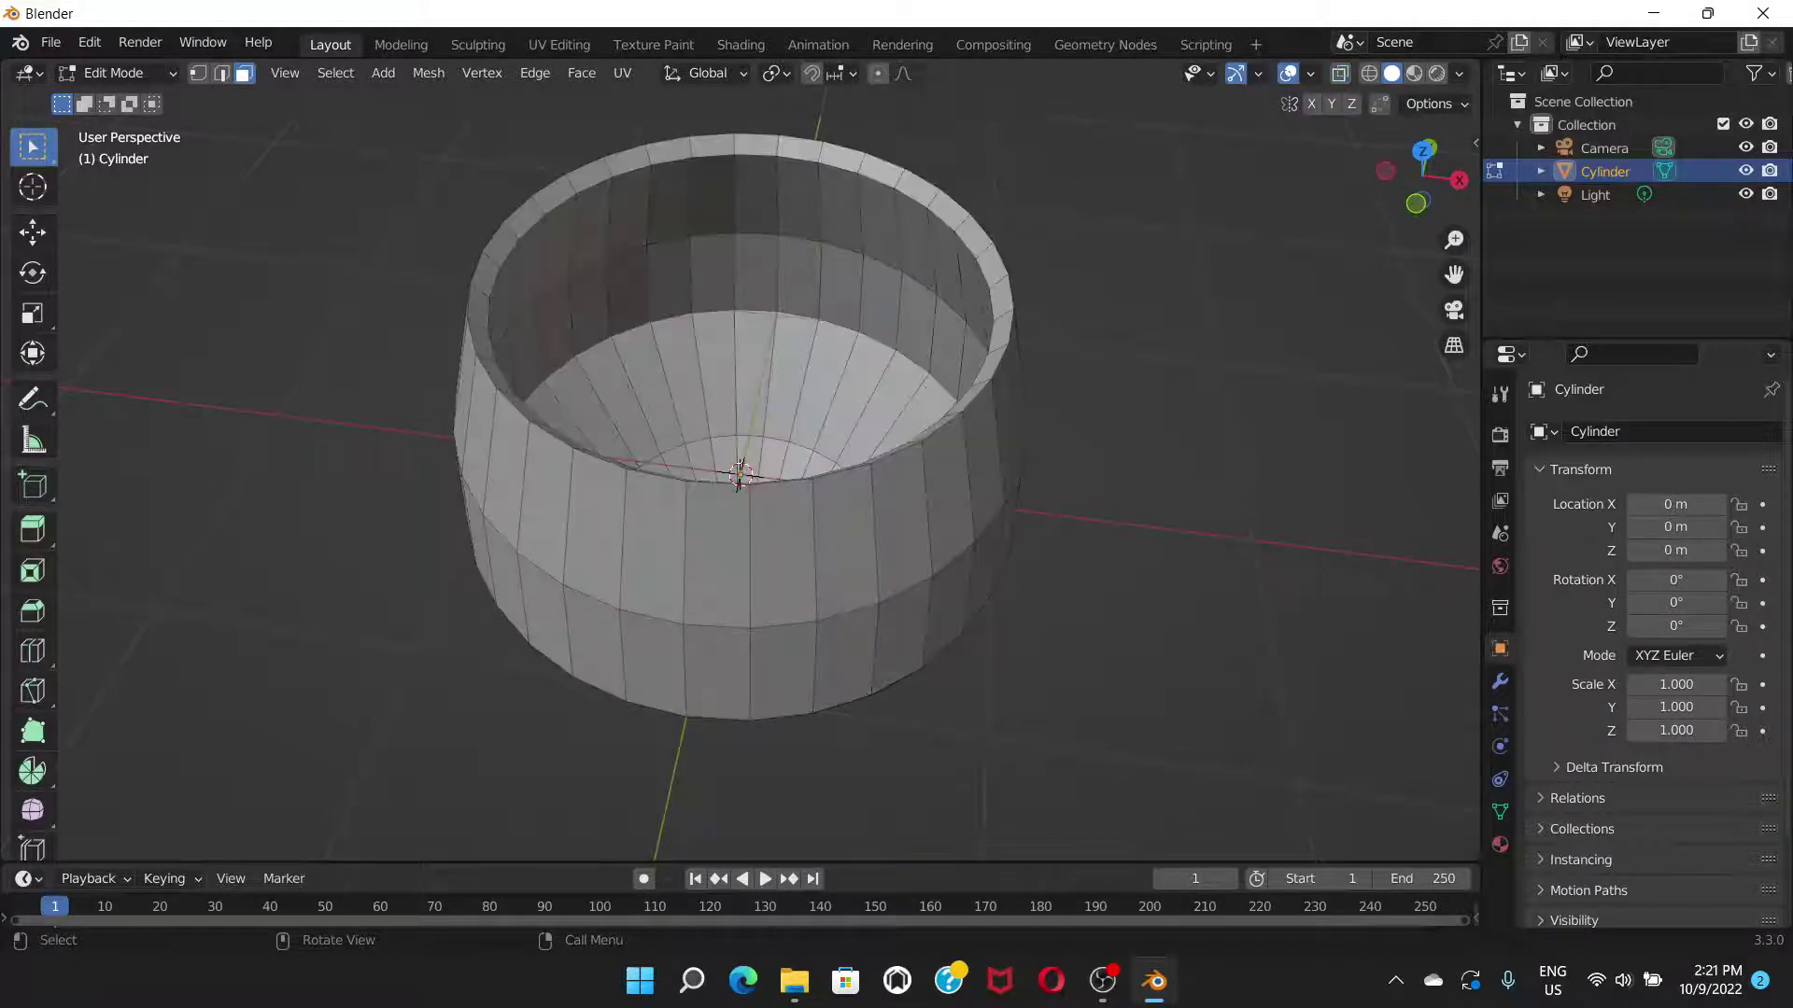
middle_drag(1074, 448, 997, 380)
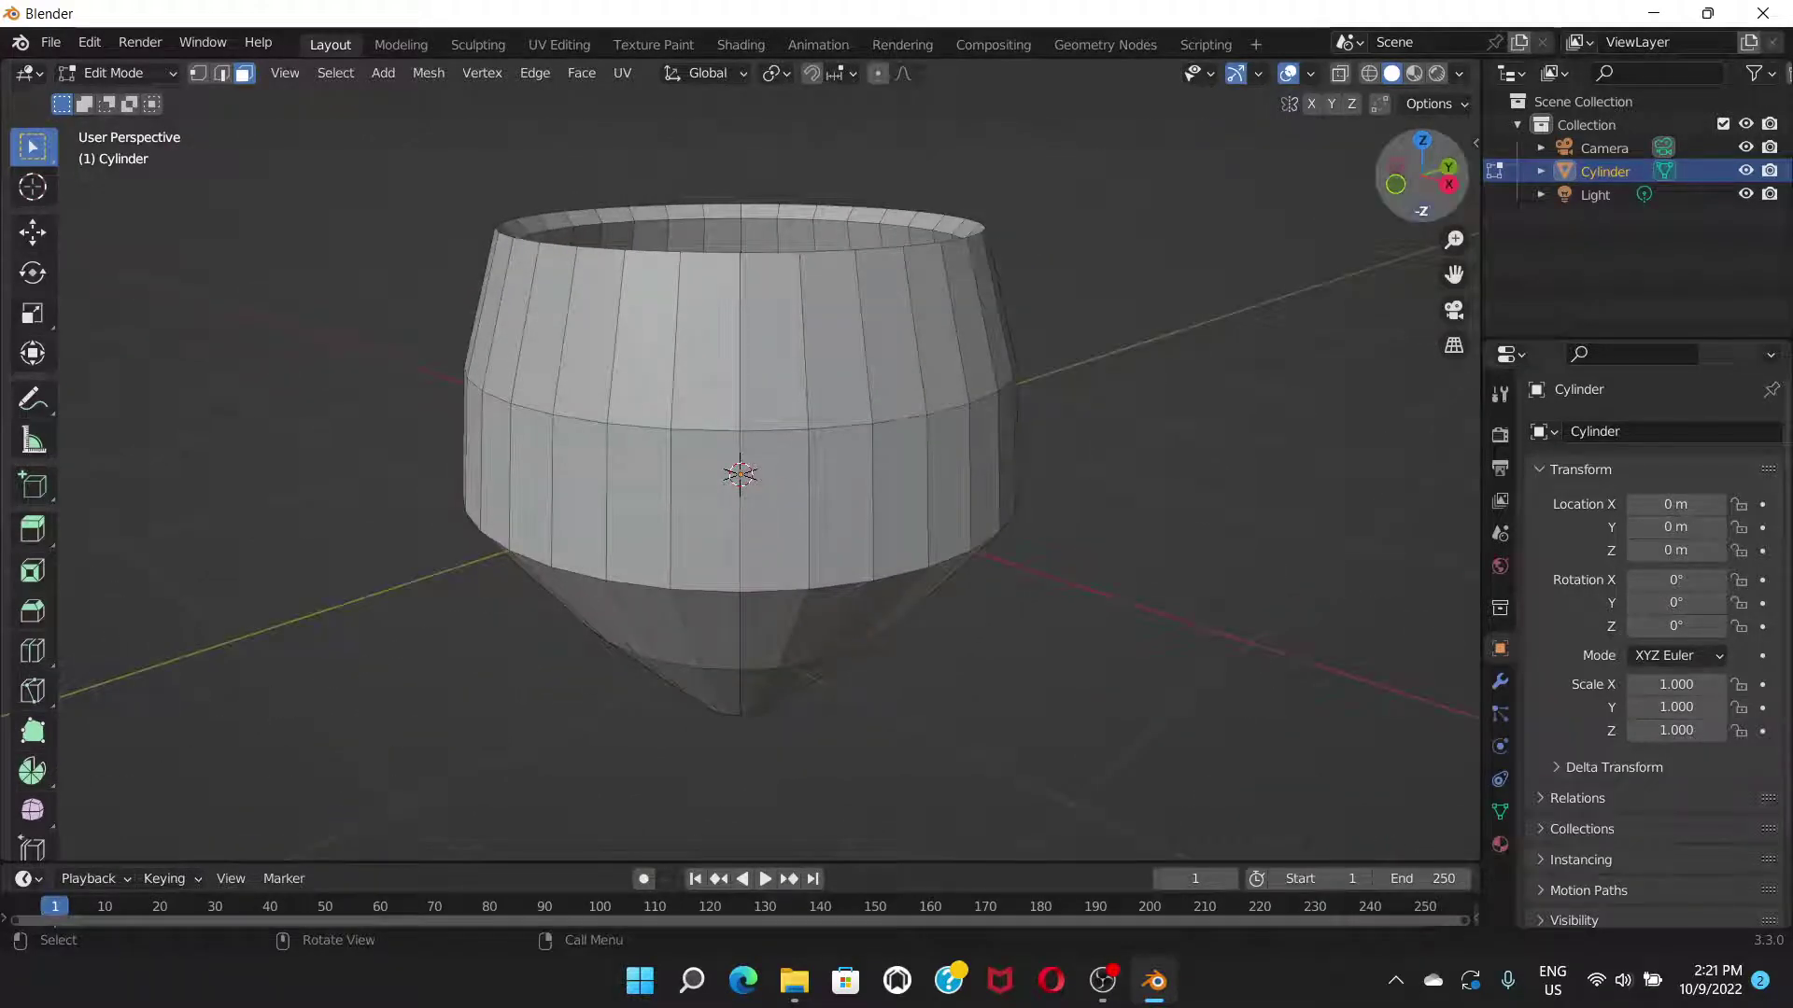
click(1394, 184)
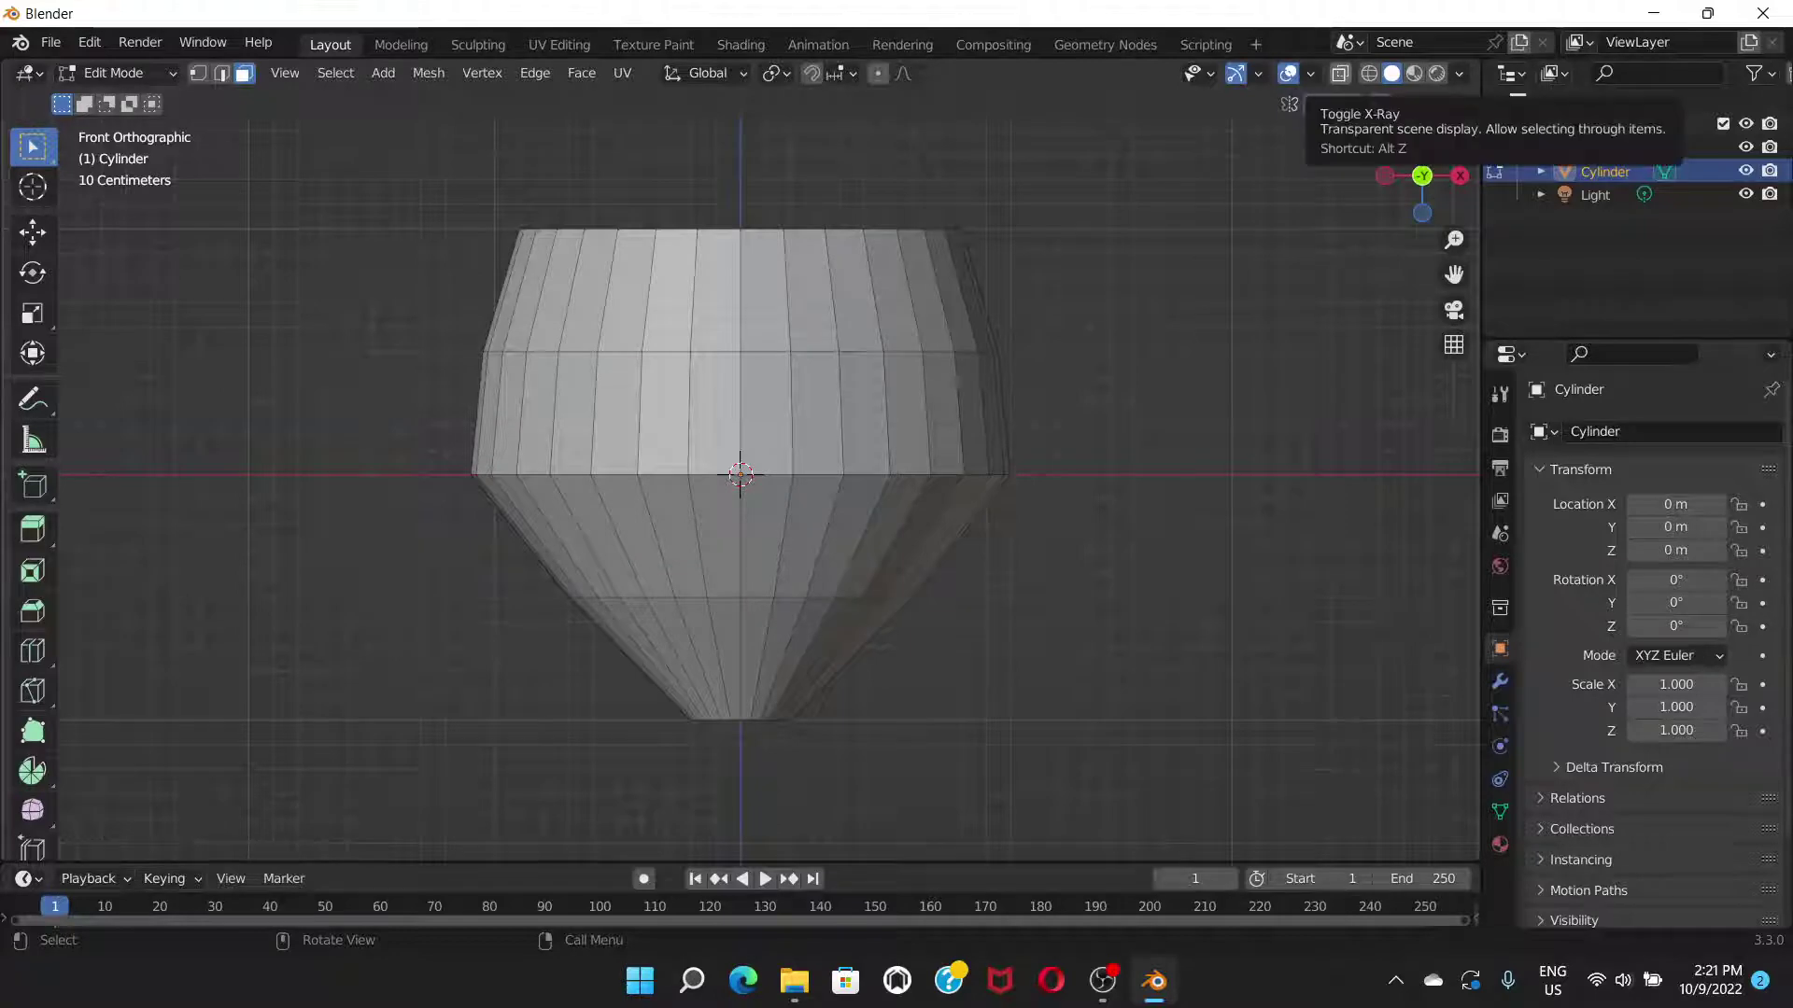
click(1339, 73)
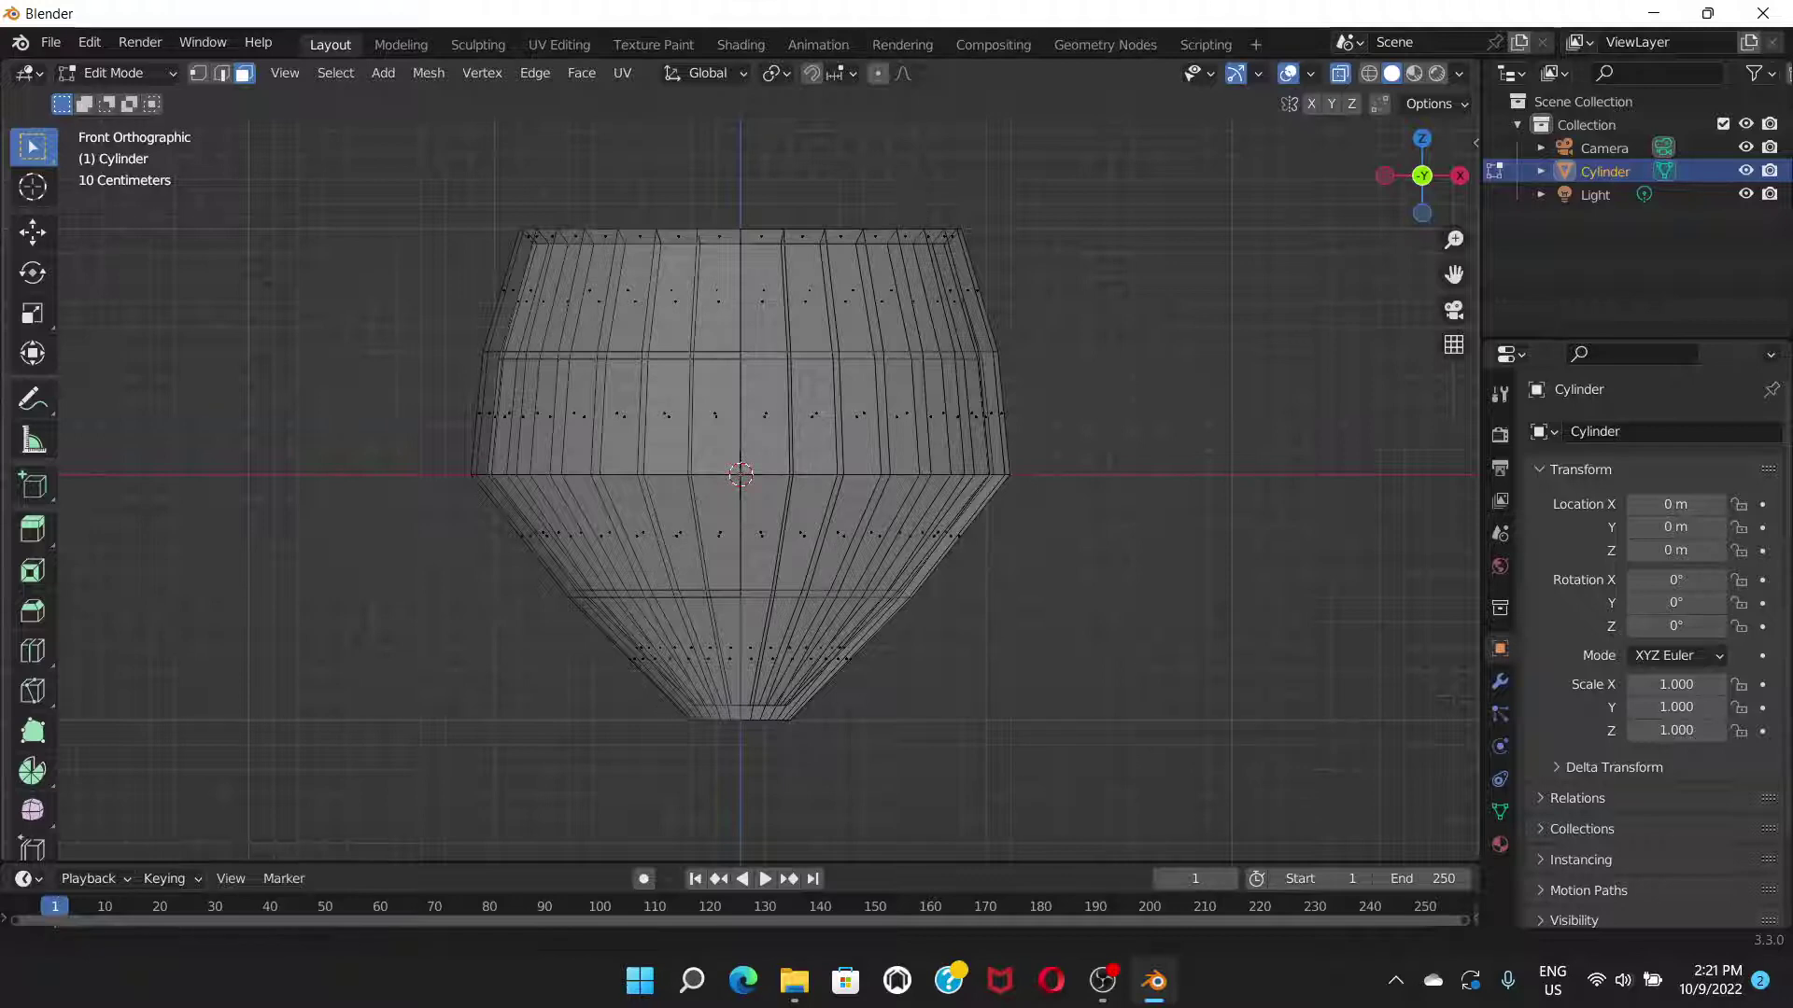
shift+middle_drag(740, 475, 762, 251)
shift+middle_drag(762, 336, 763, 156)
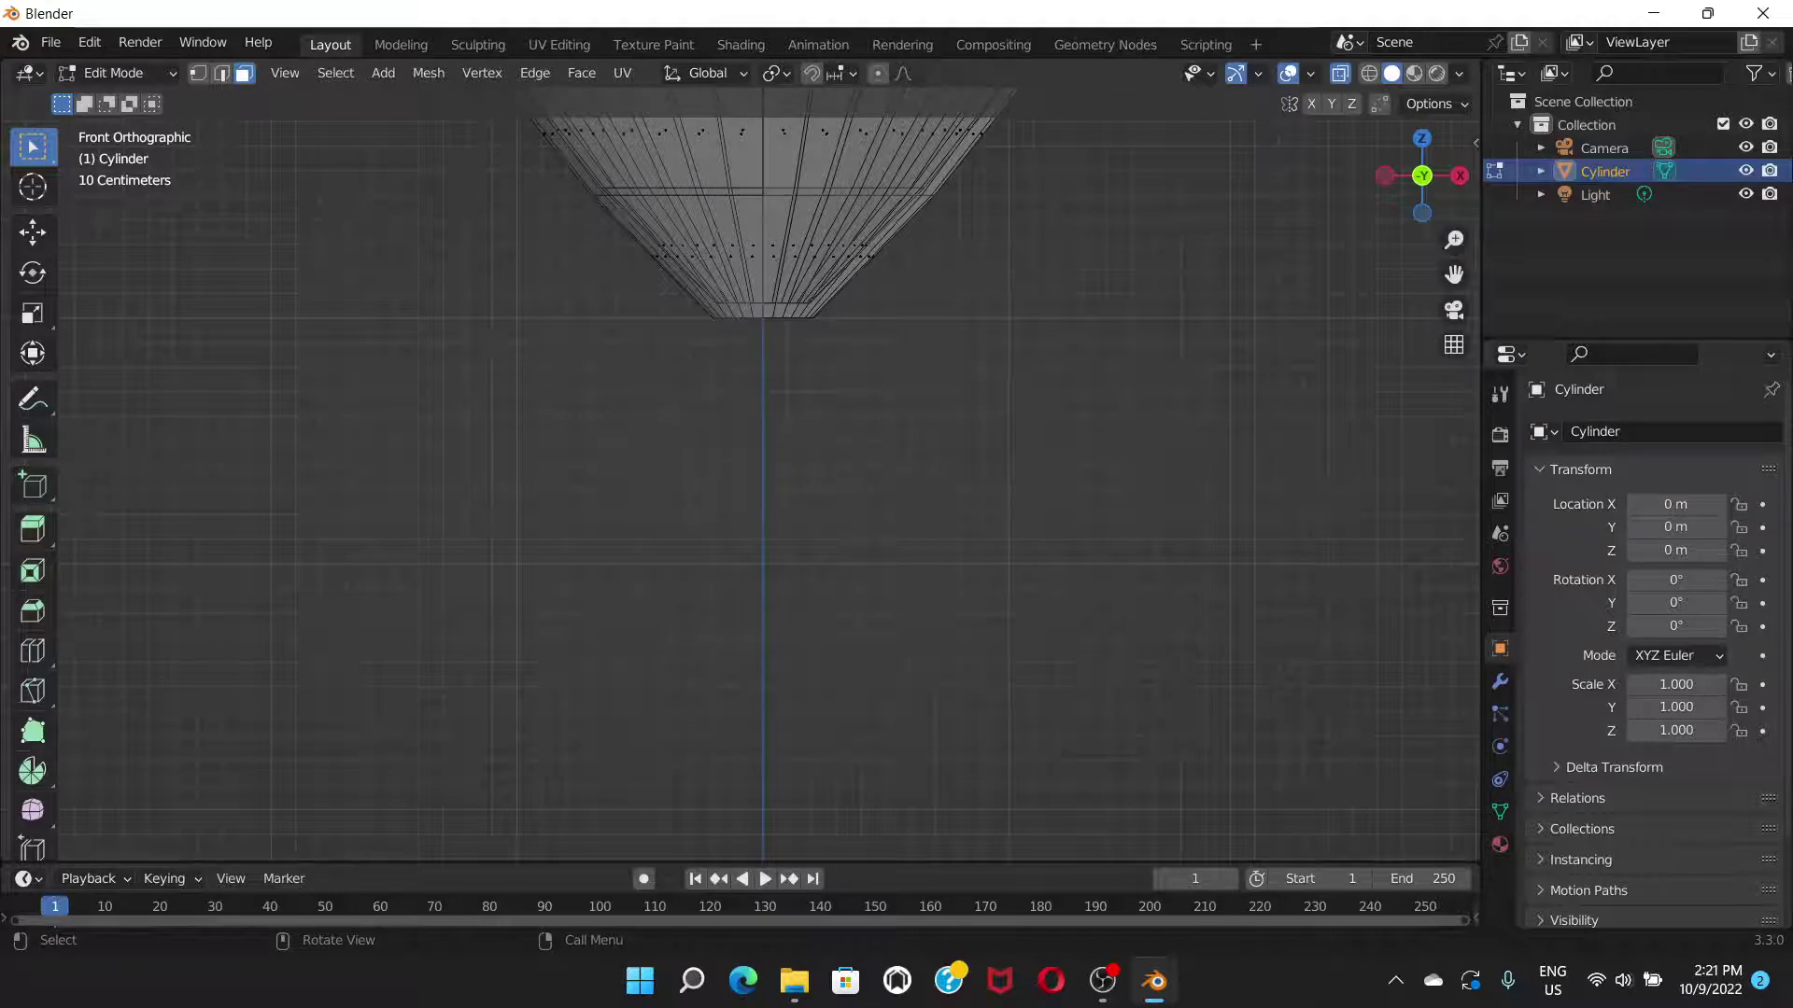
drag(559, 432, 969, 313)
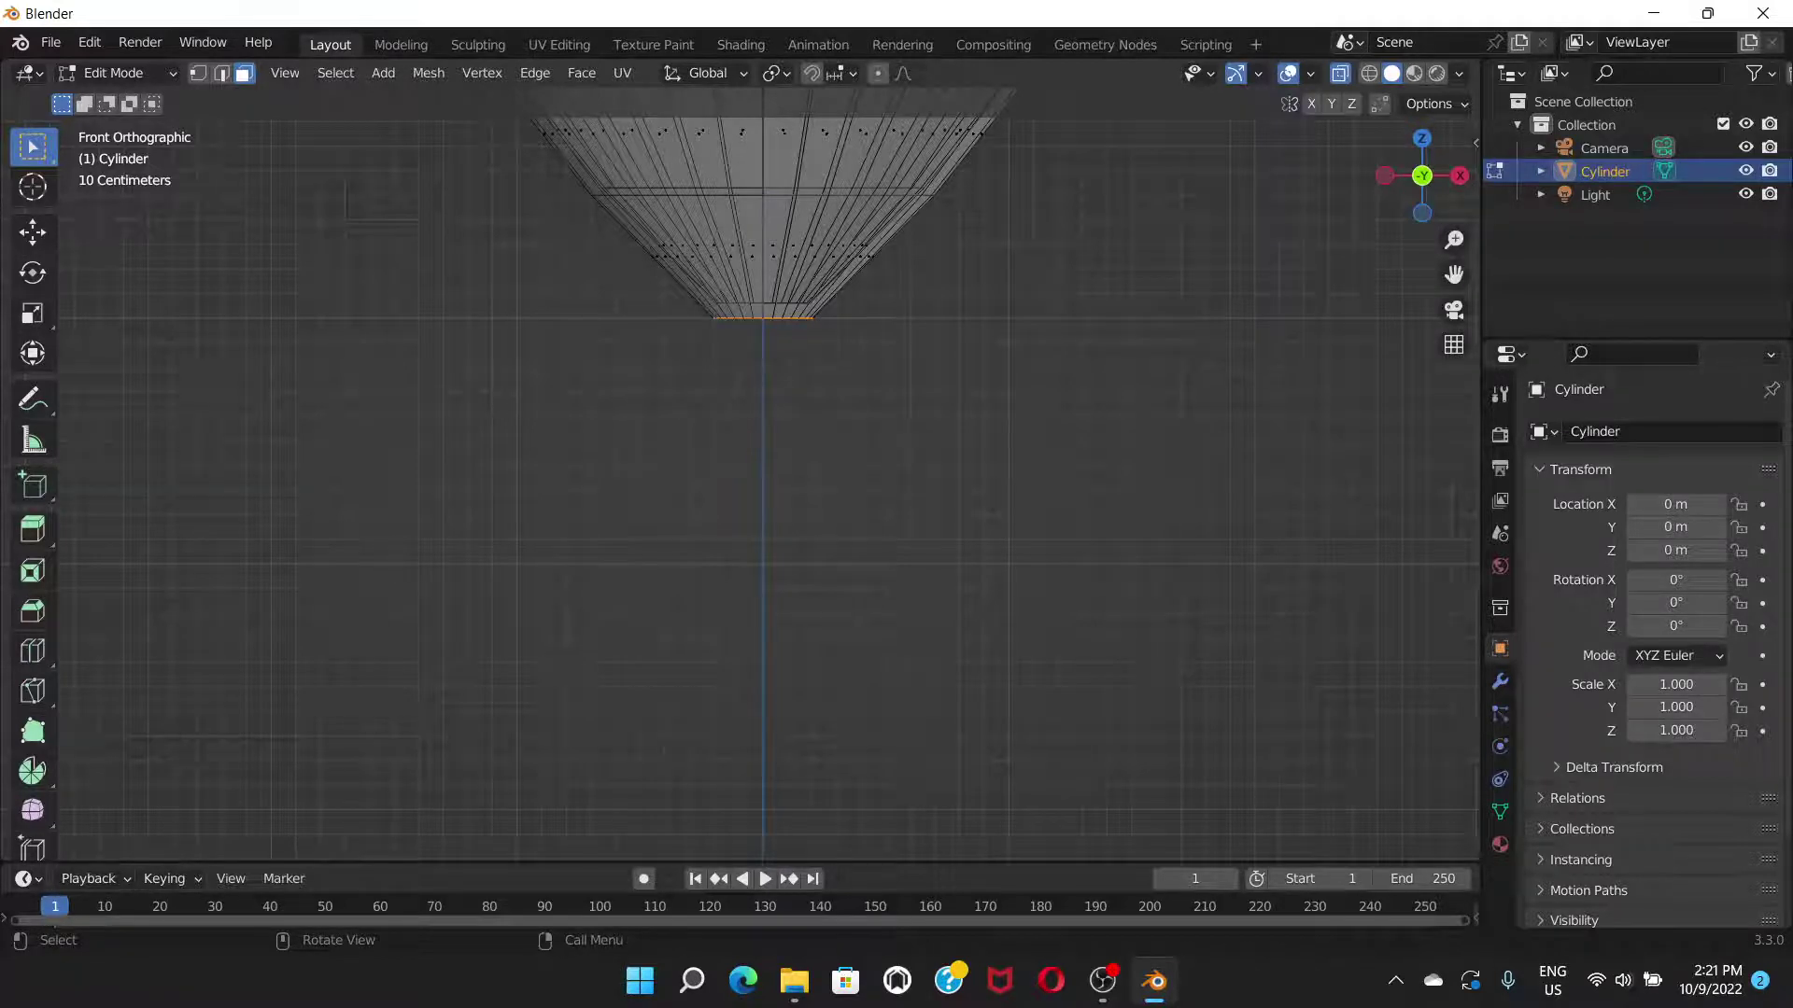
key(e)
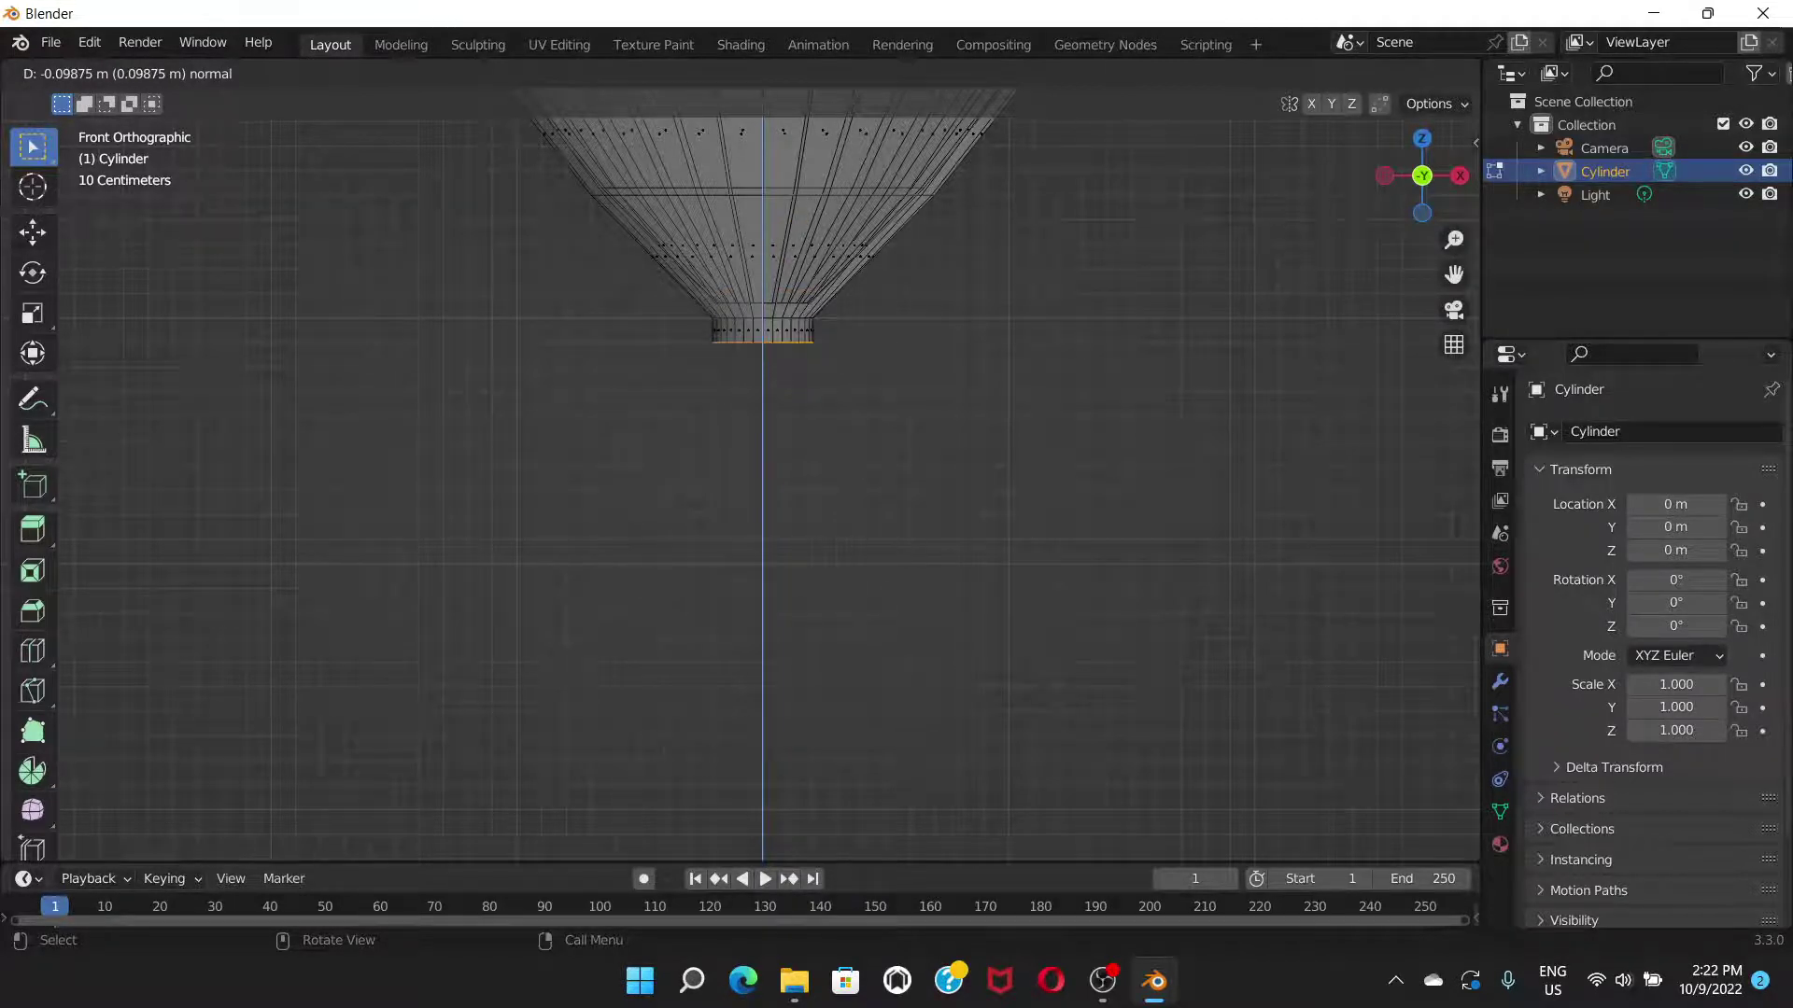
key(Return)
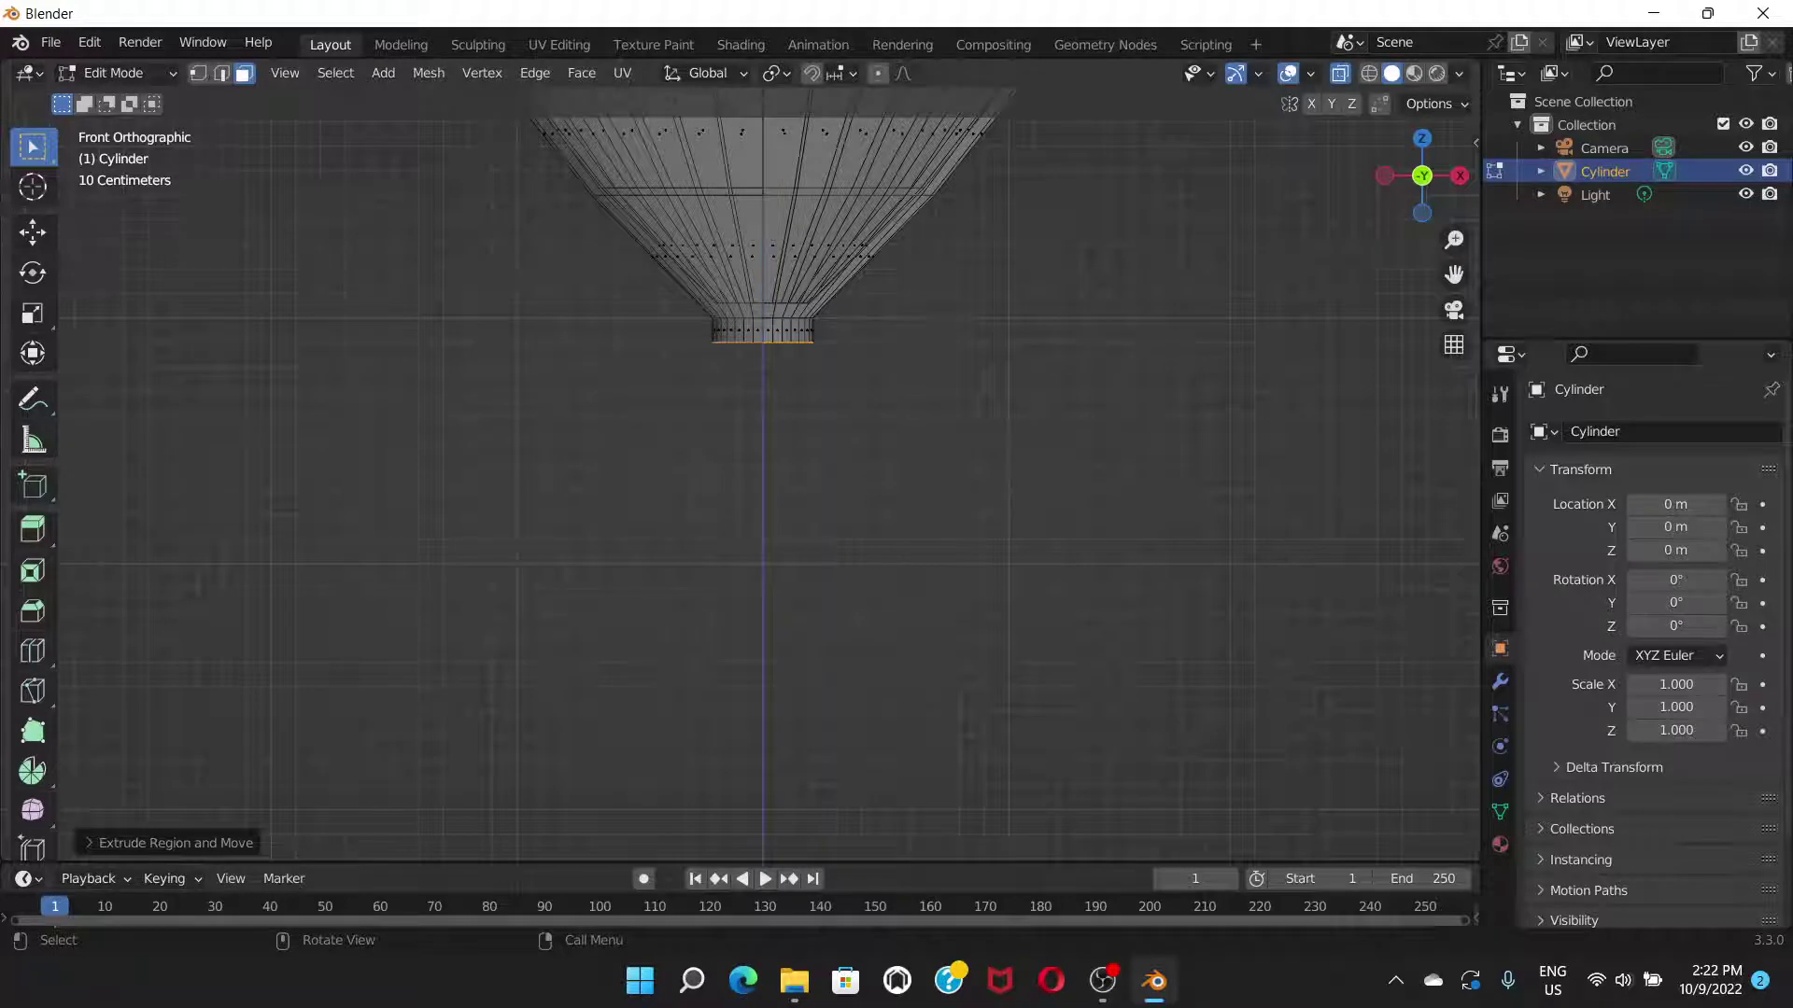
- Scale the extruded bottom face inward to about 0.53 and extrude it about 1.70 m downward as a stem
key(s)
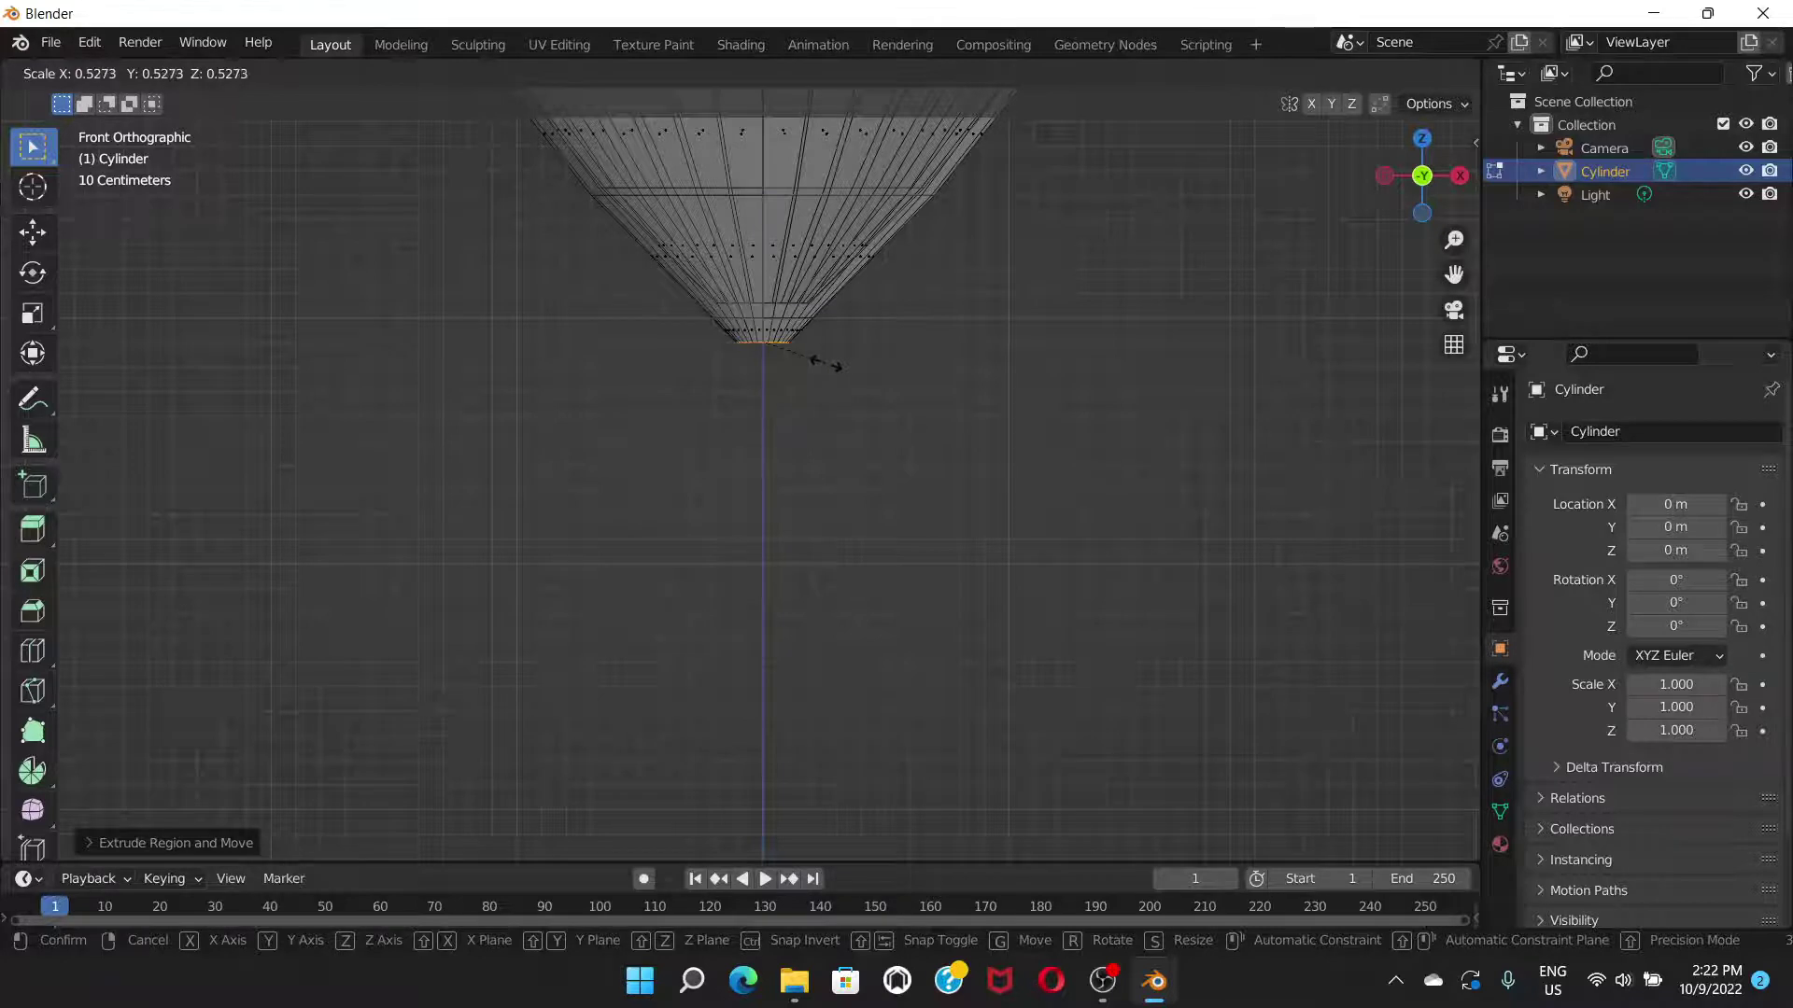
click(824, 363)
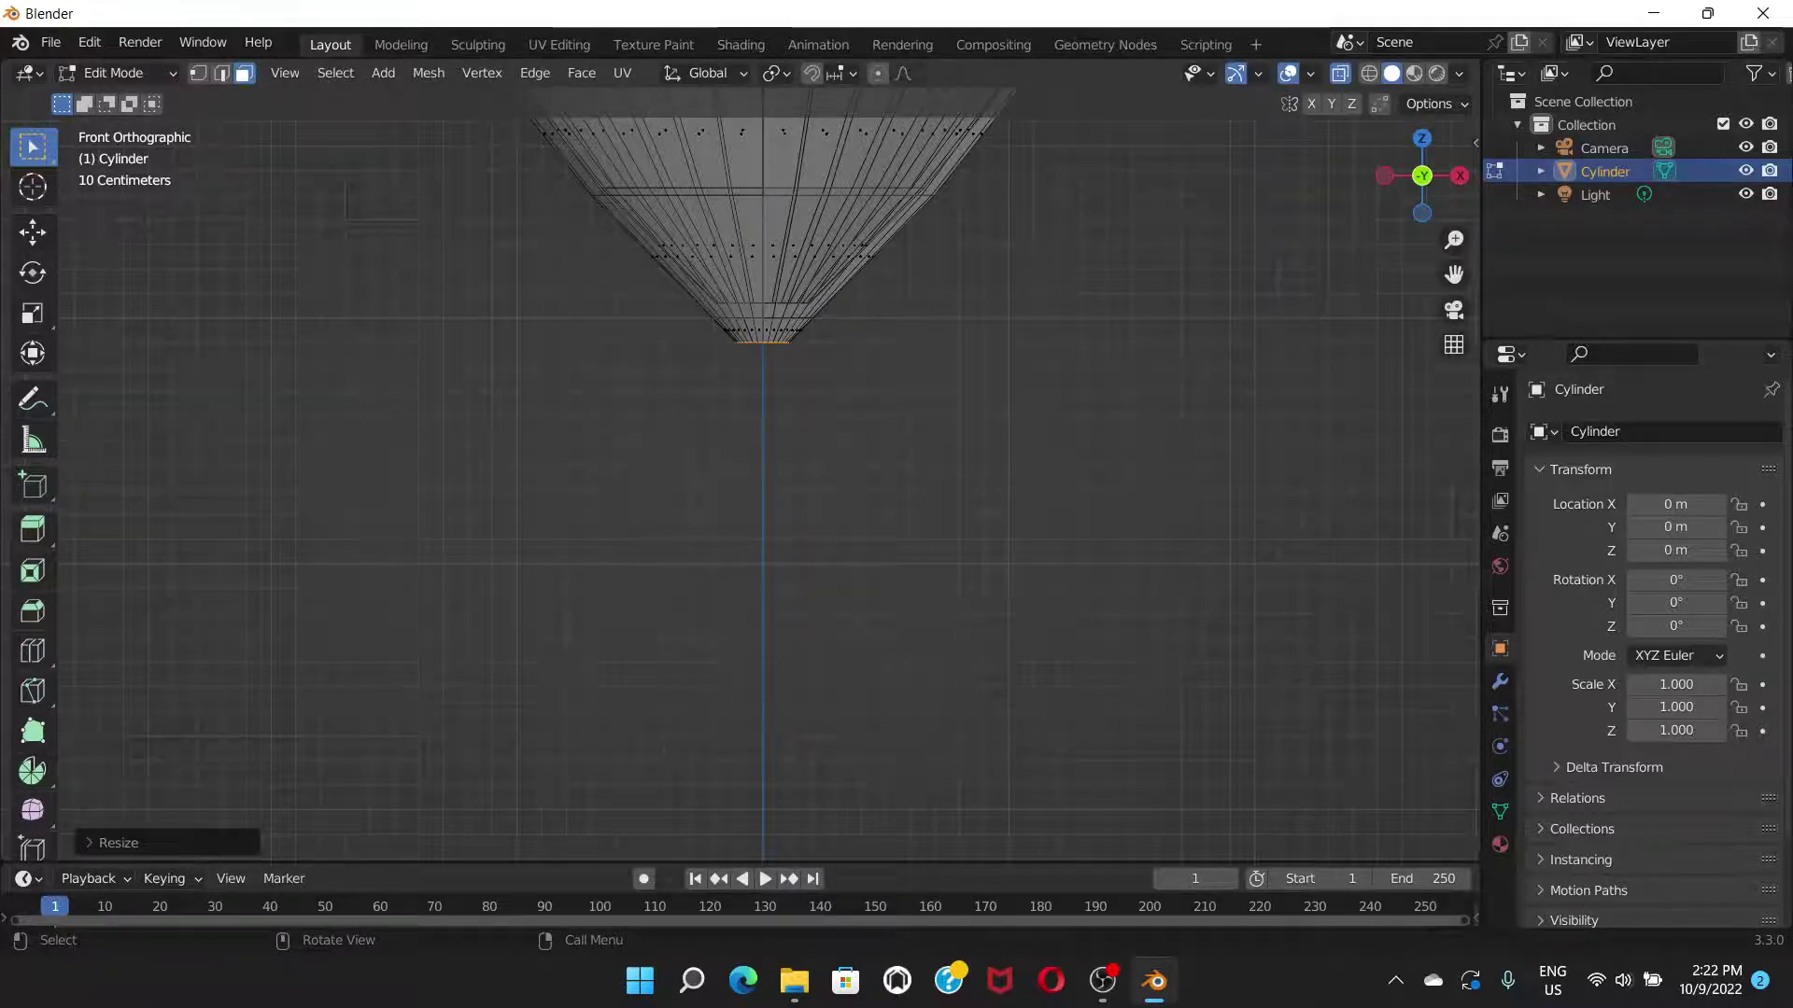
key(e)
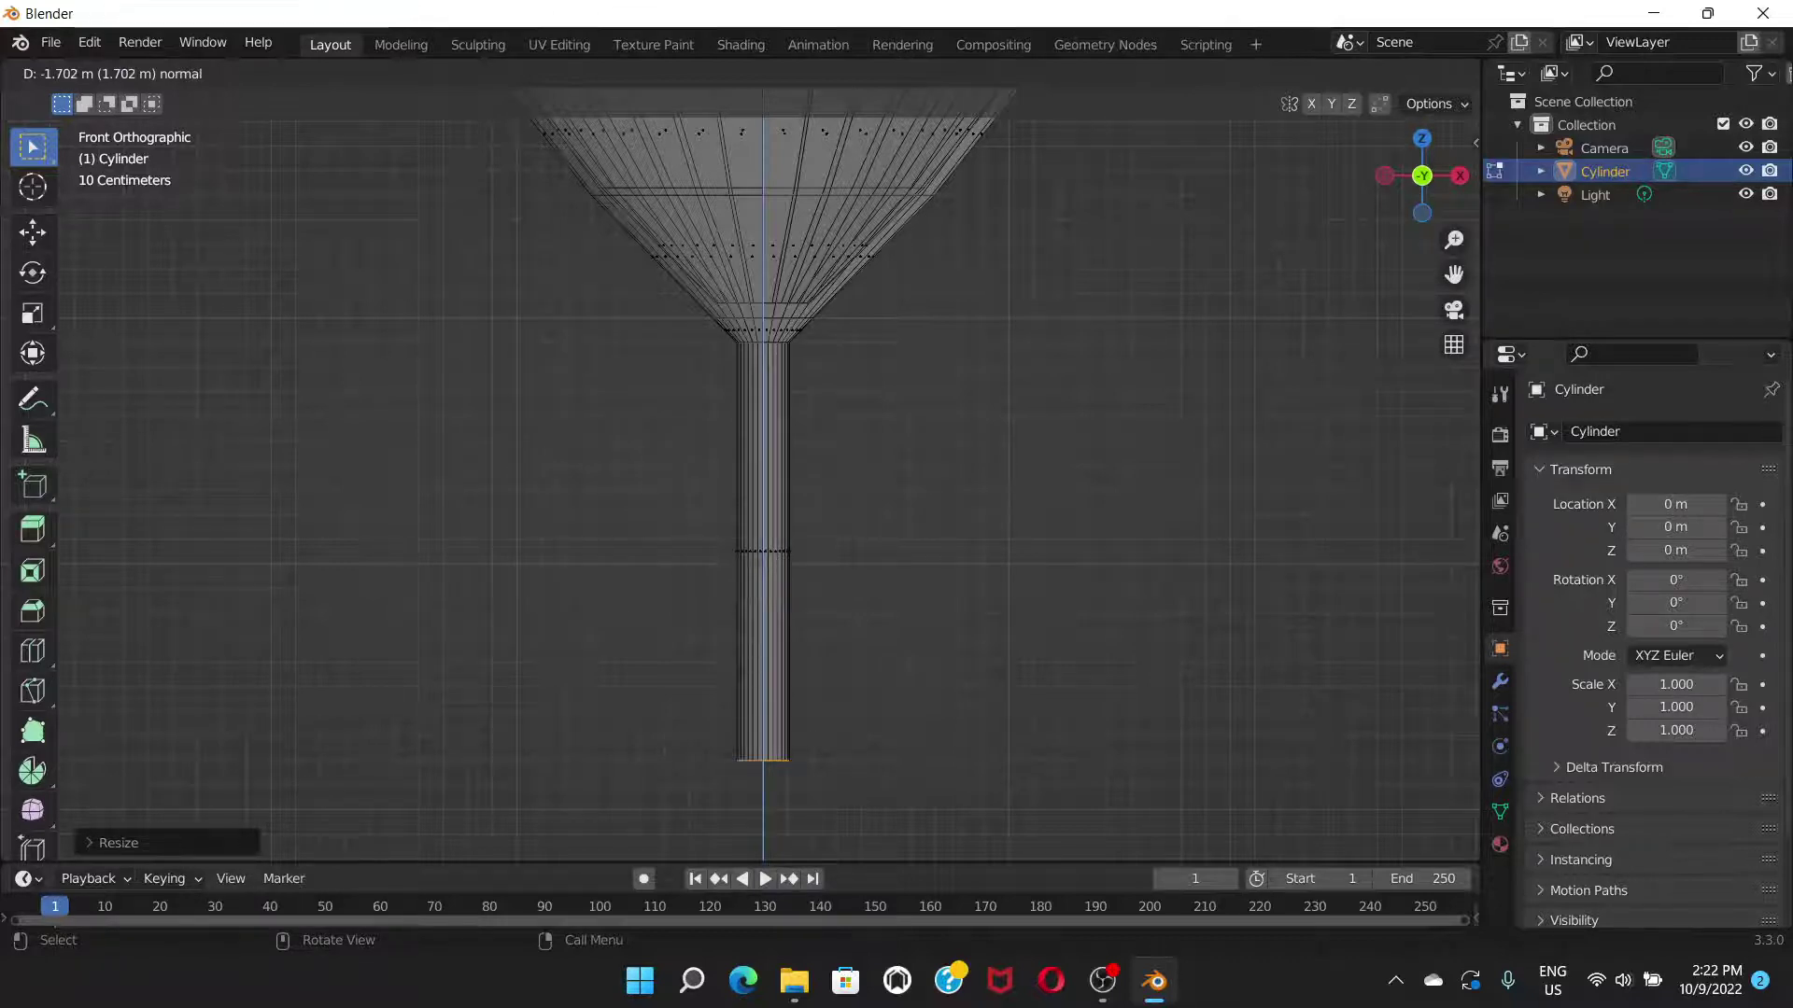
key(Return)
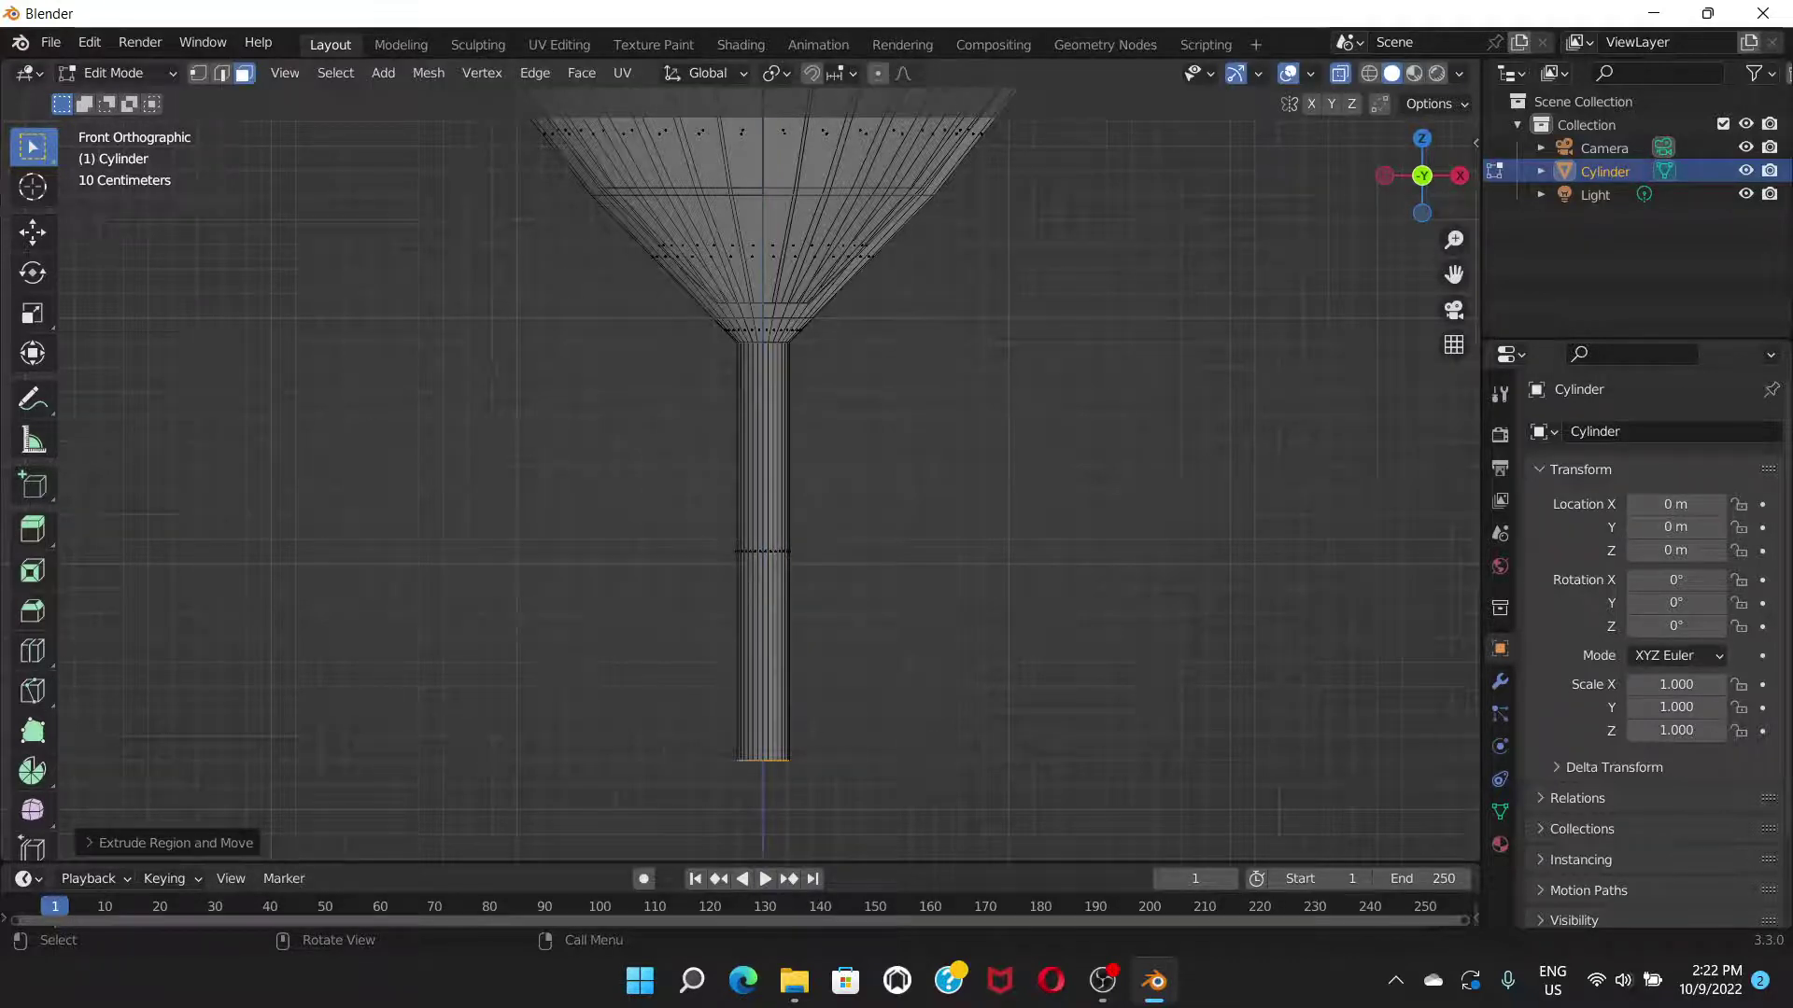
- Extrude the stem's bottom face downward by about 0.09 m and scale it outward to about 3.76
key(e)
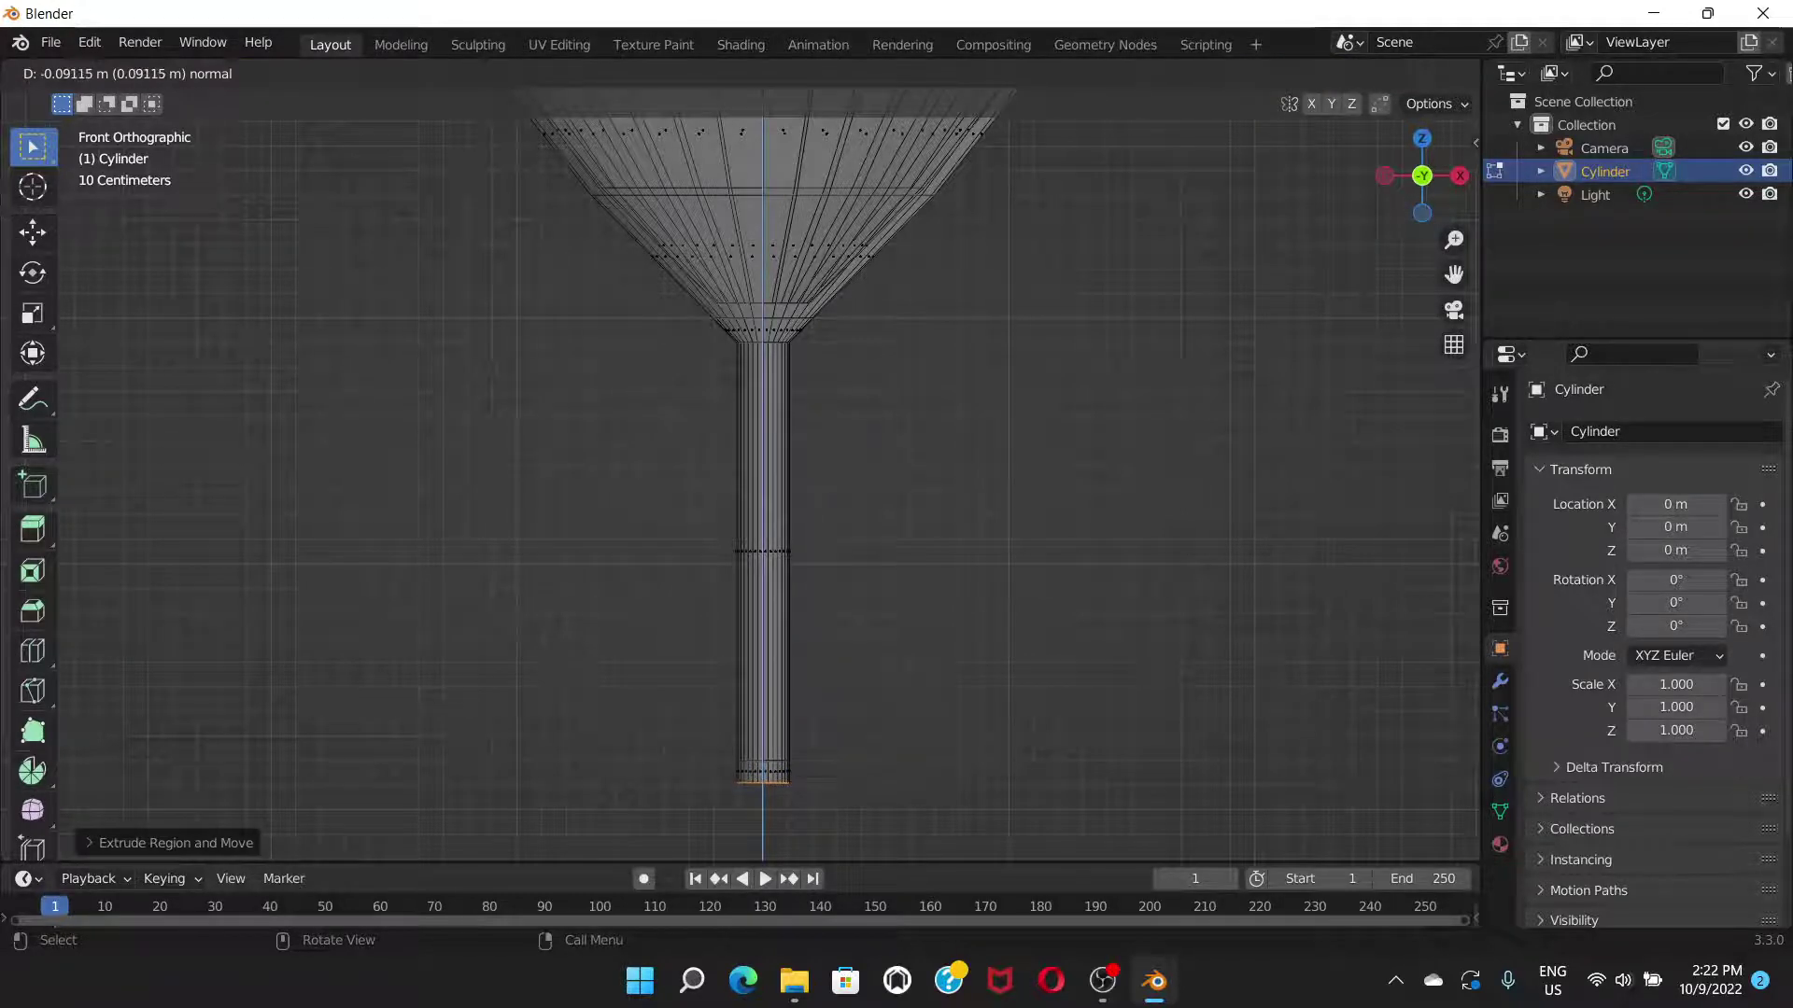
key(Return)
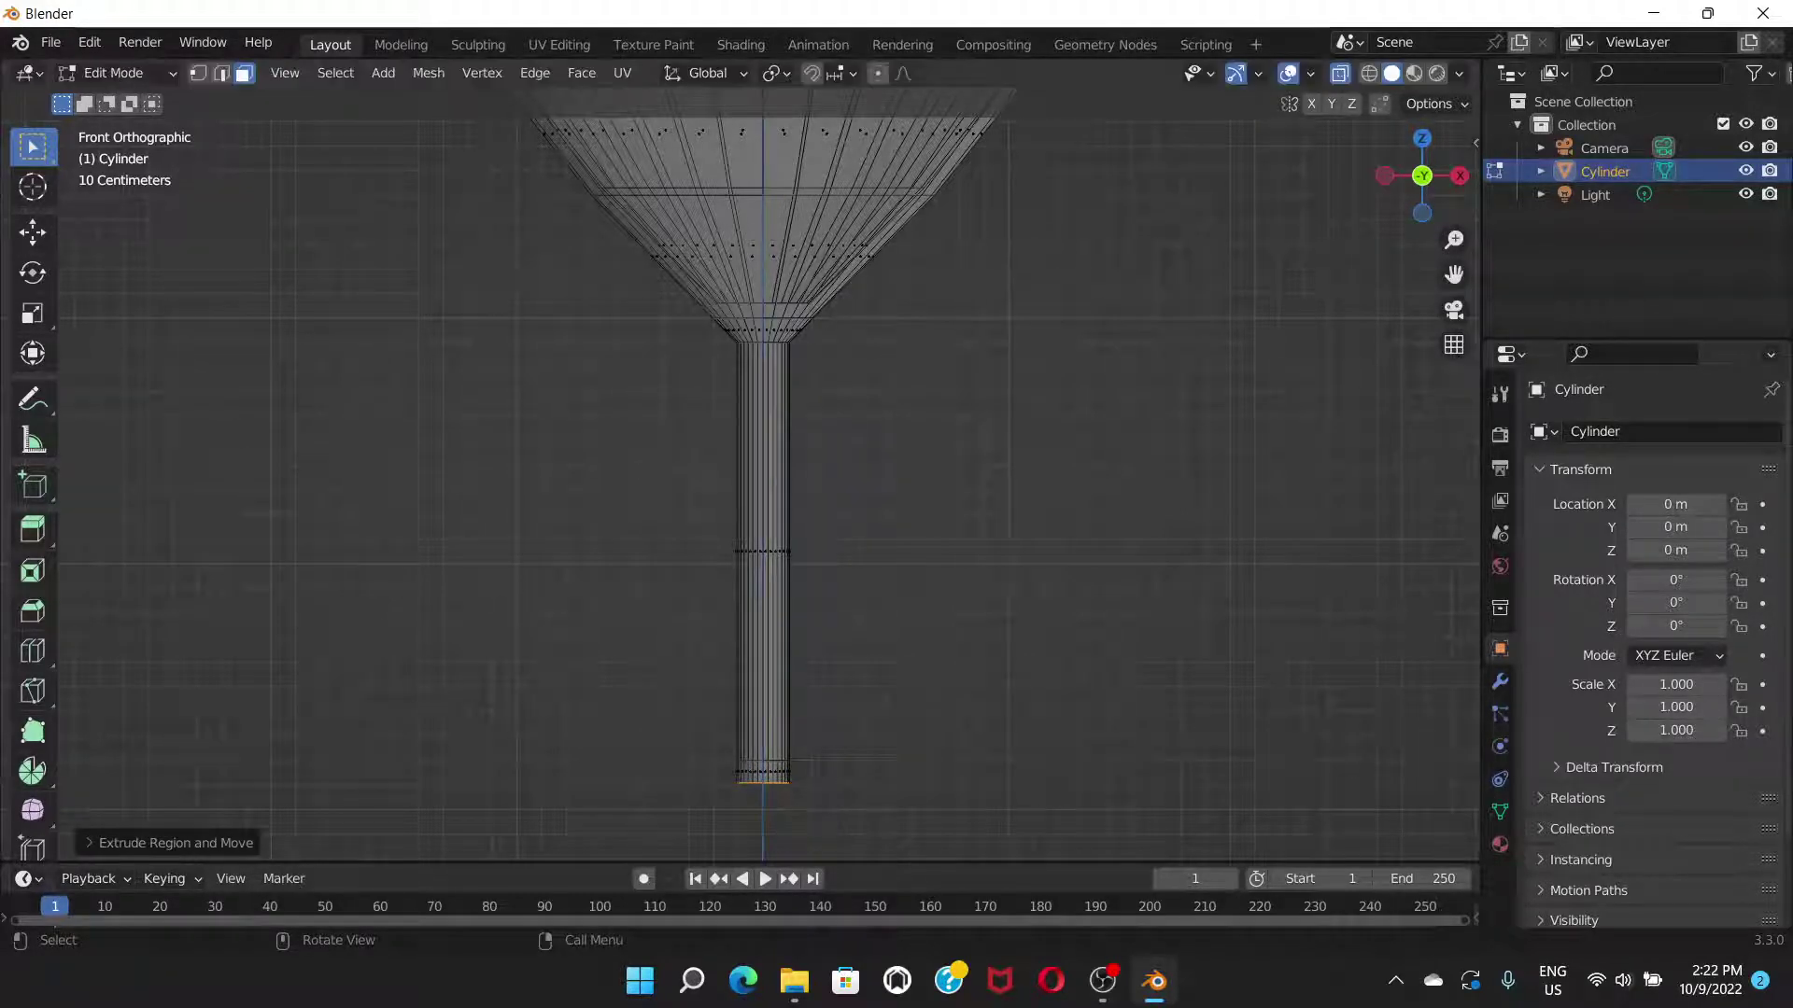
key(s)
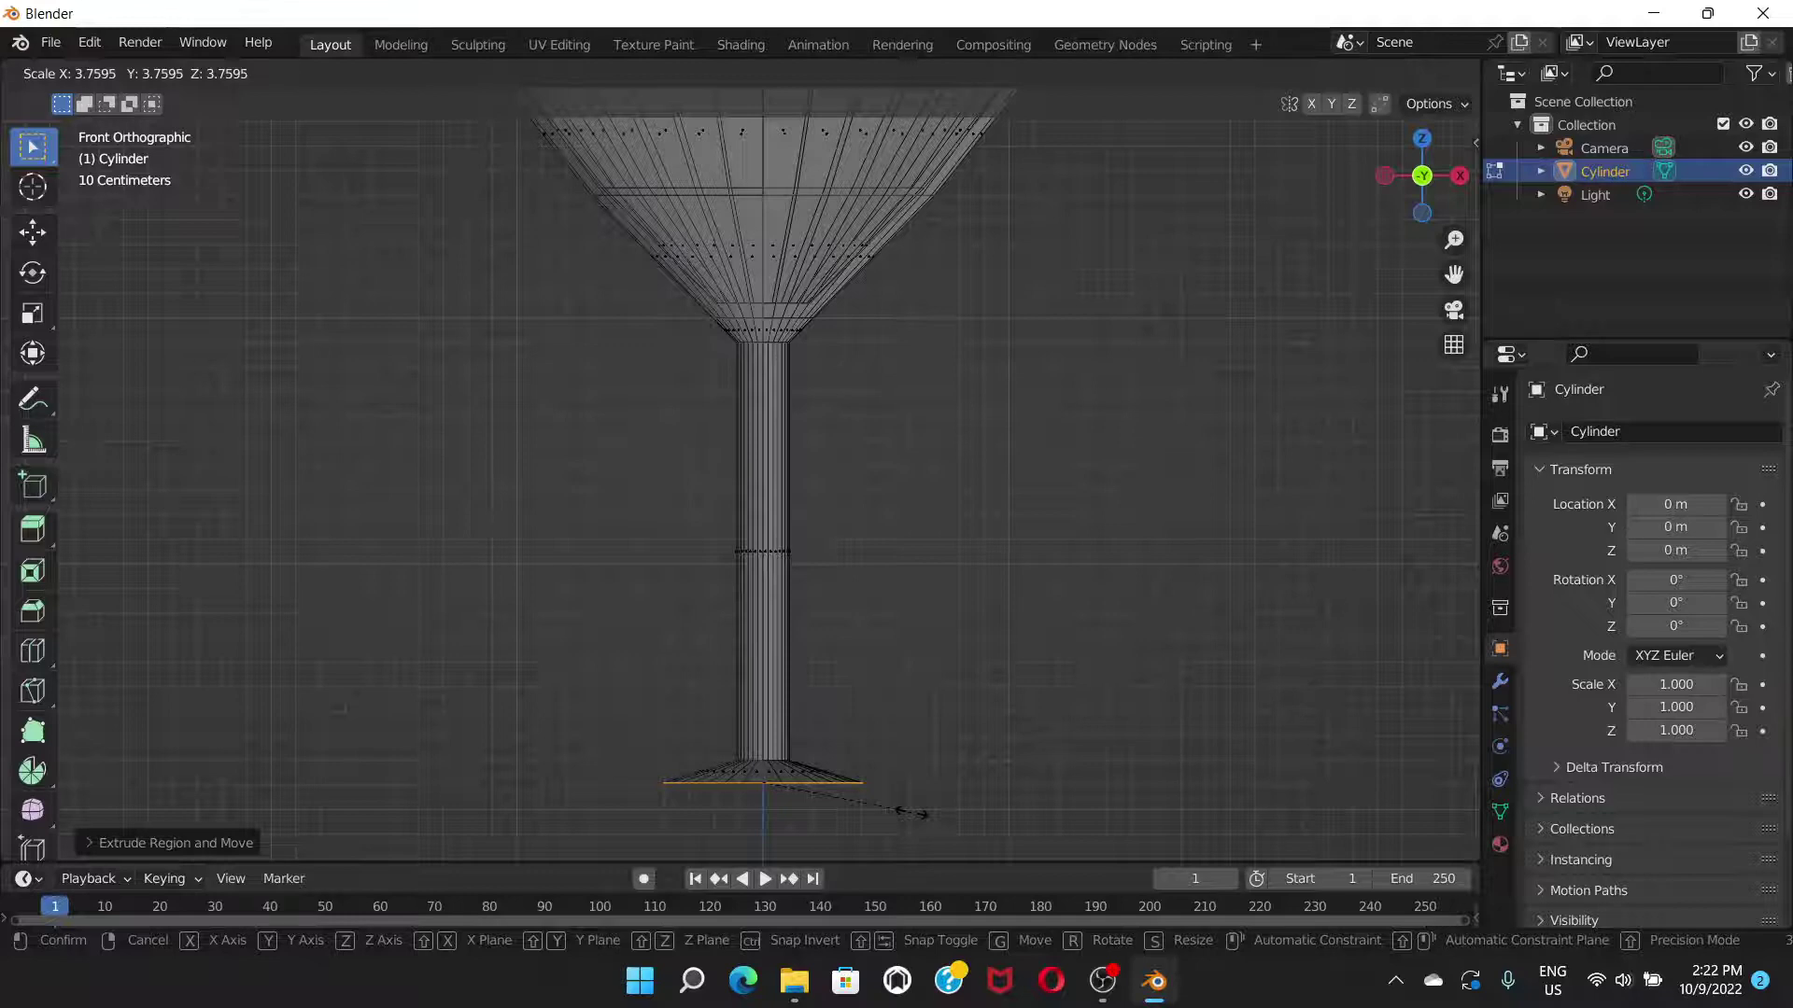
click(910, 812)
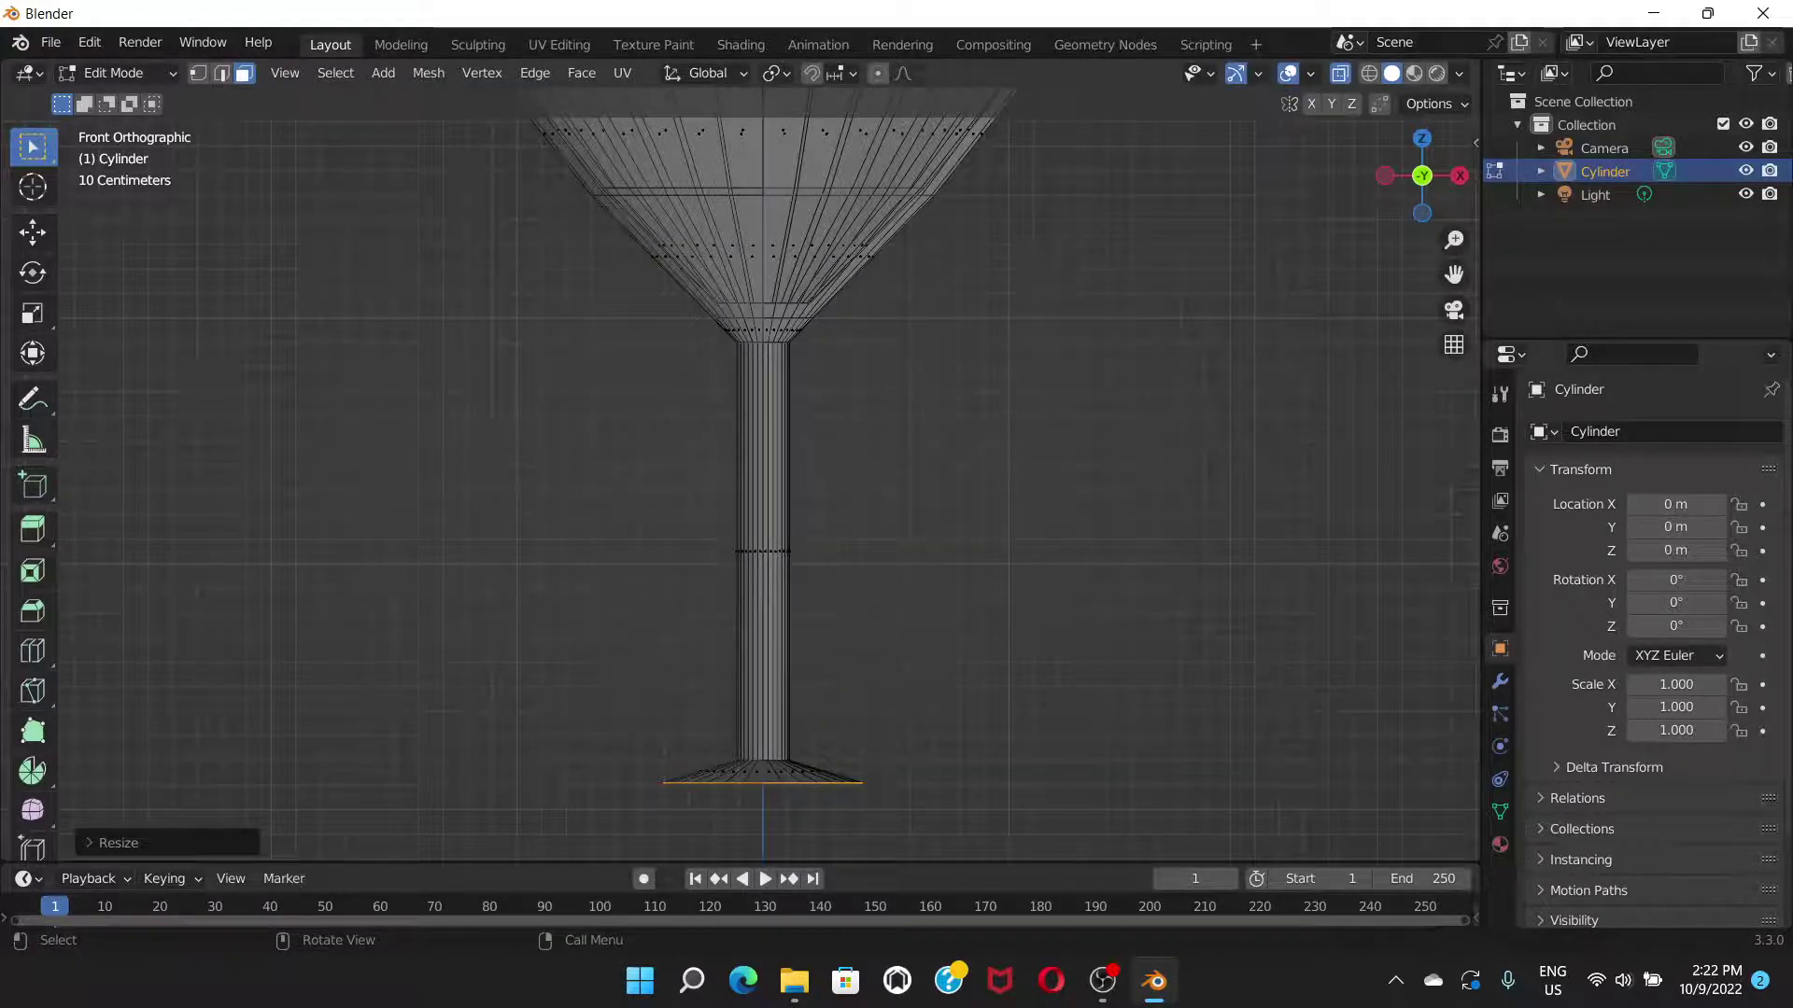
- Extrude the flared bottom face down by about 0.10 m and scale it outward to about 2.22
key(e)
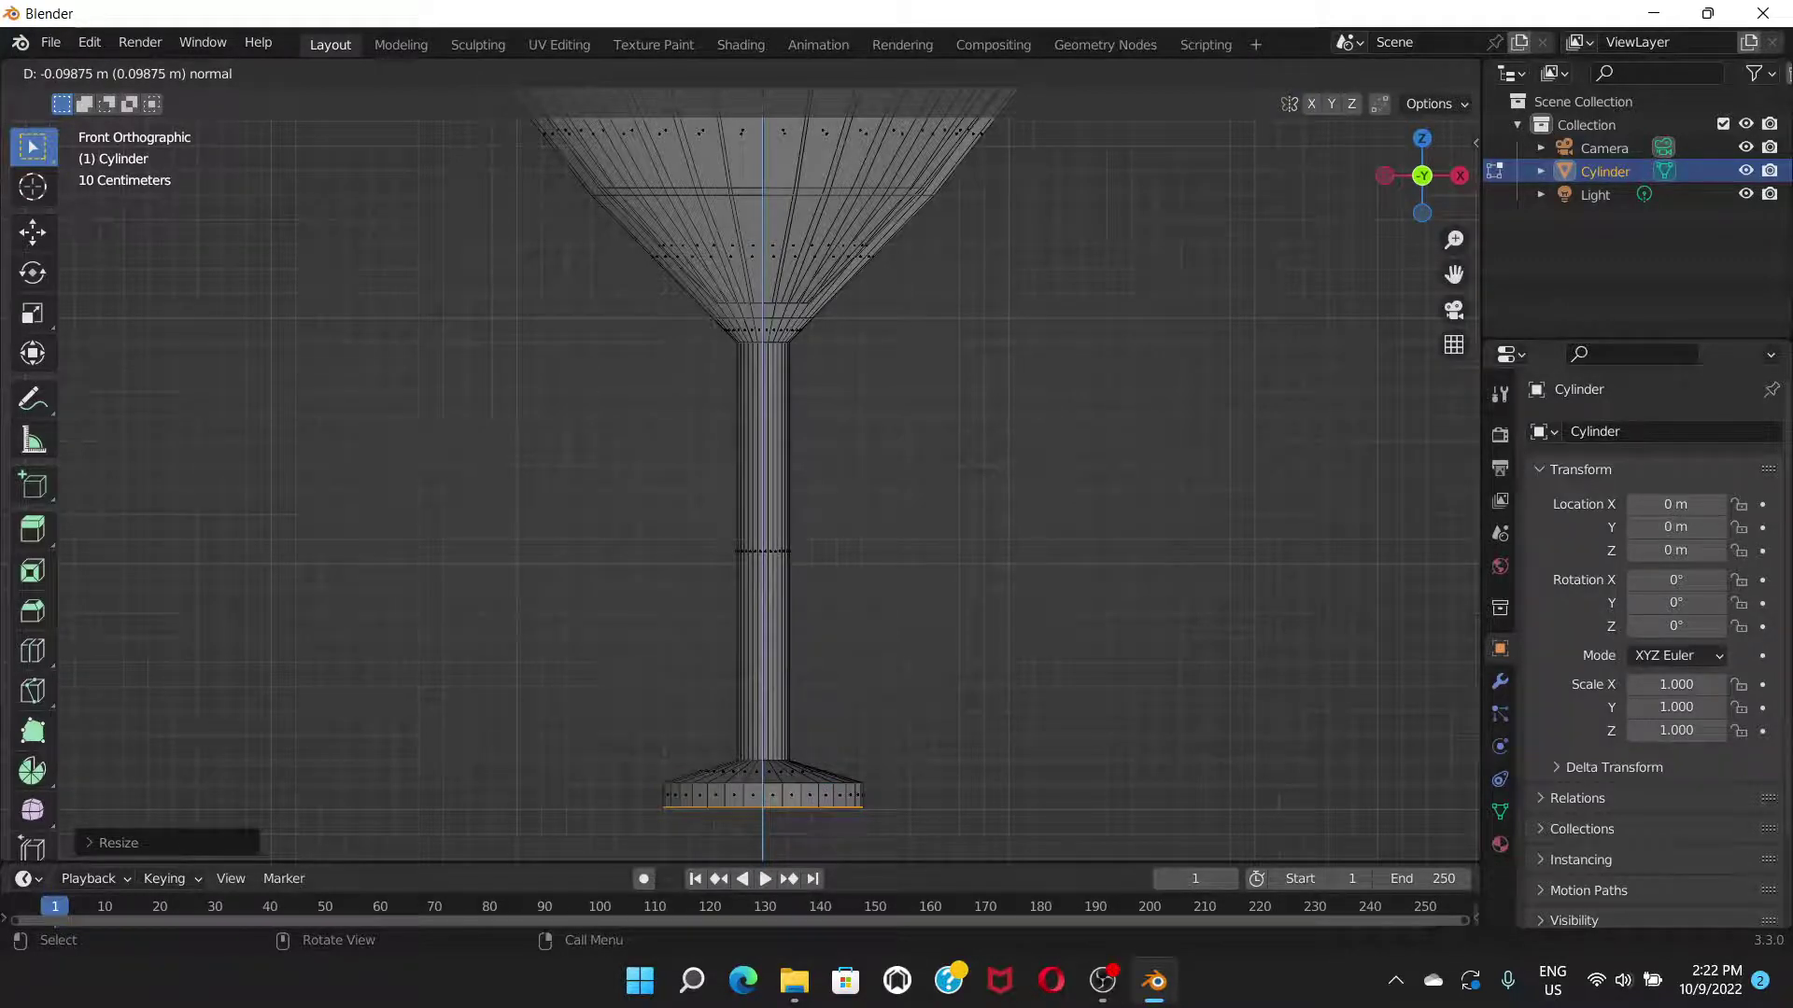
key(Return)
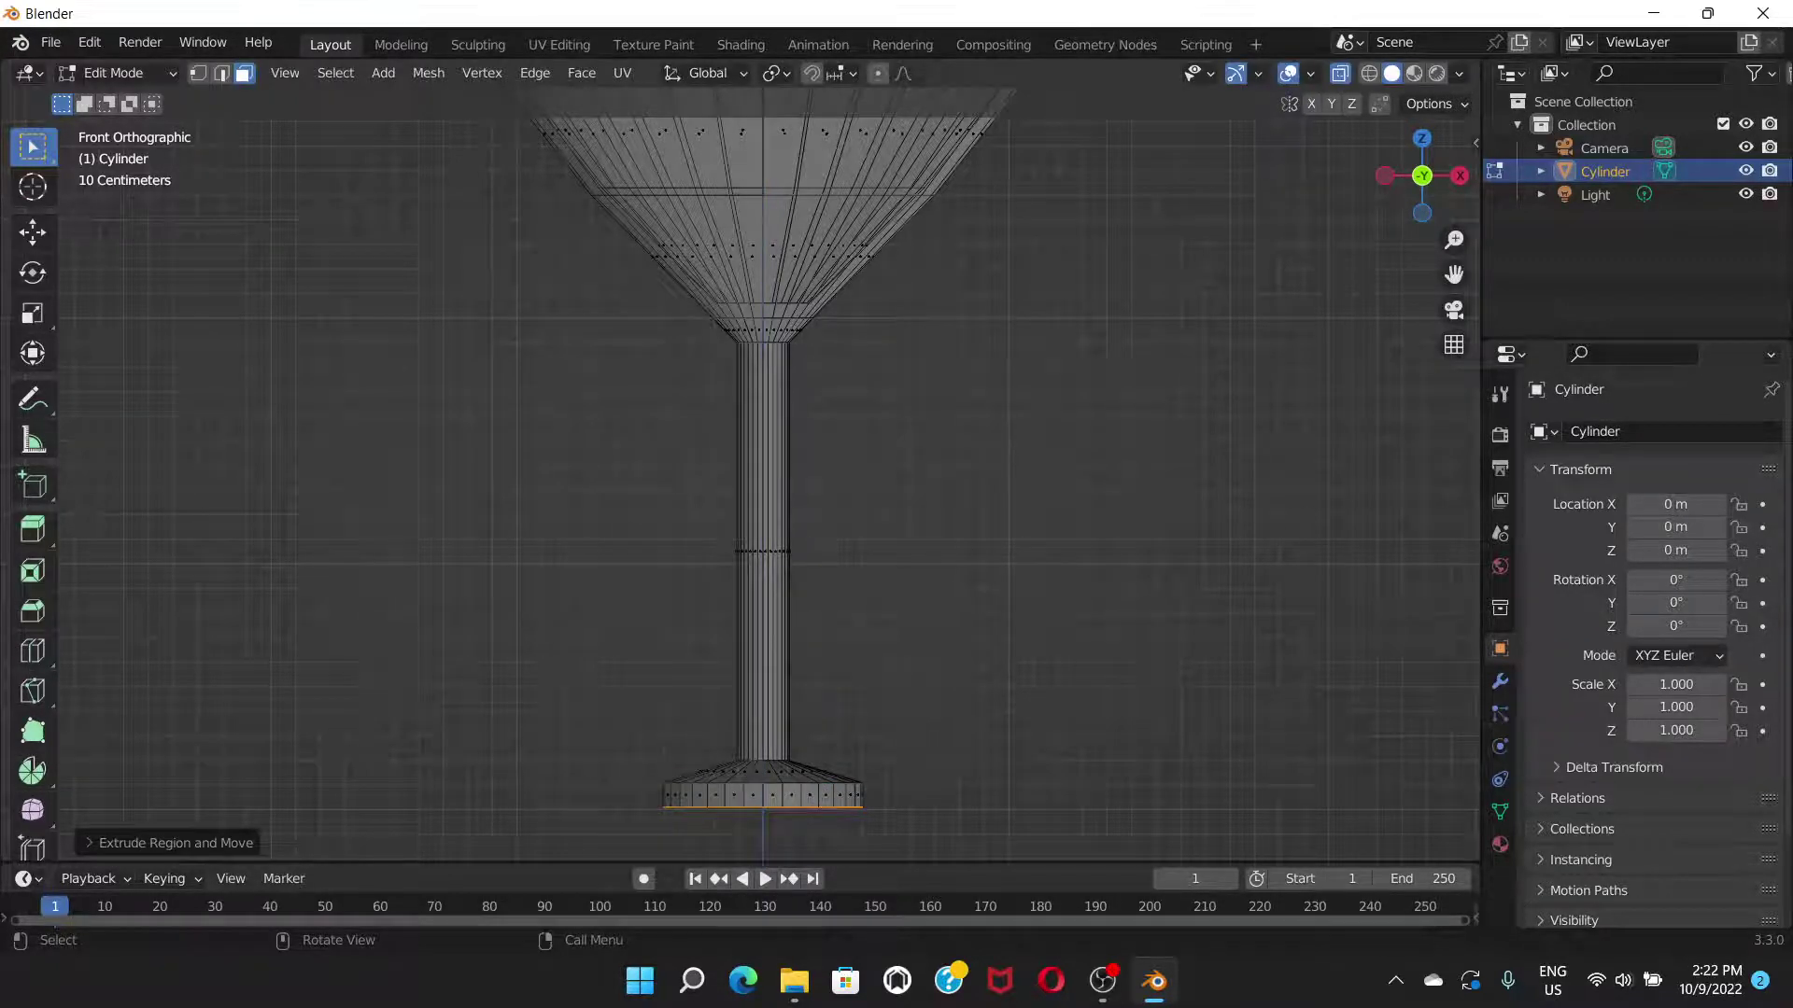
key(s)
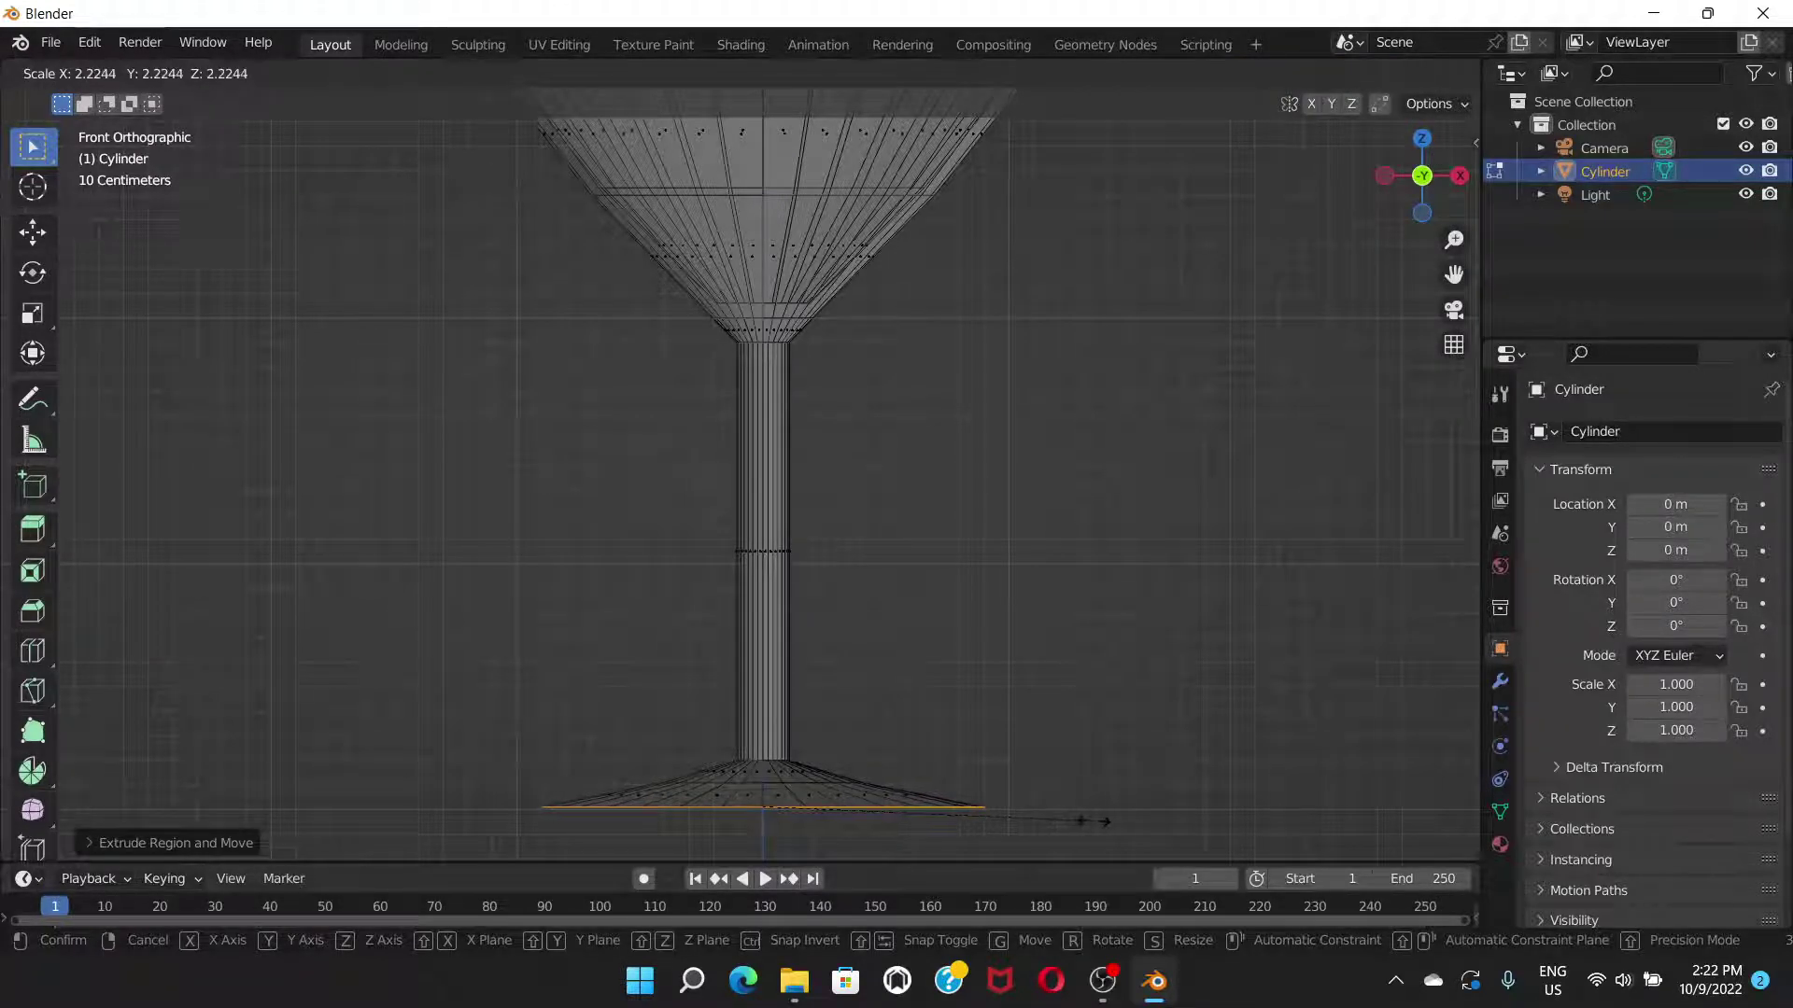
key(Return)
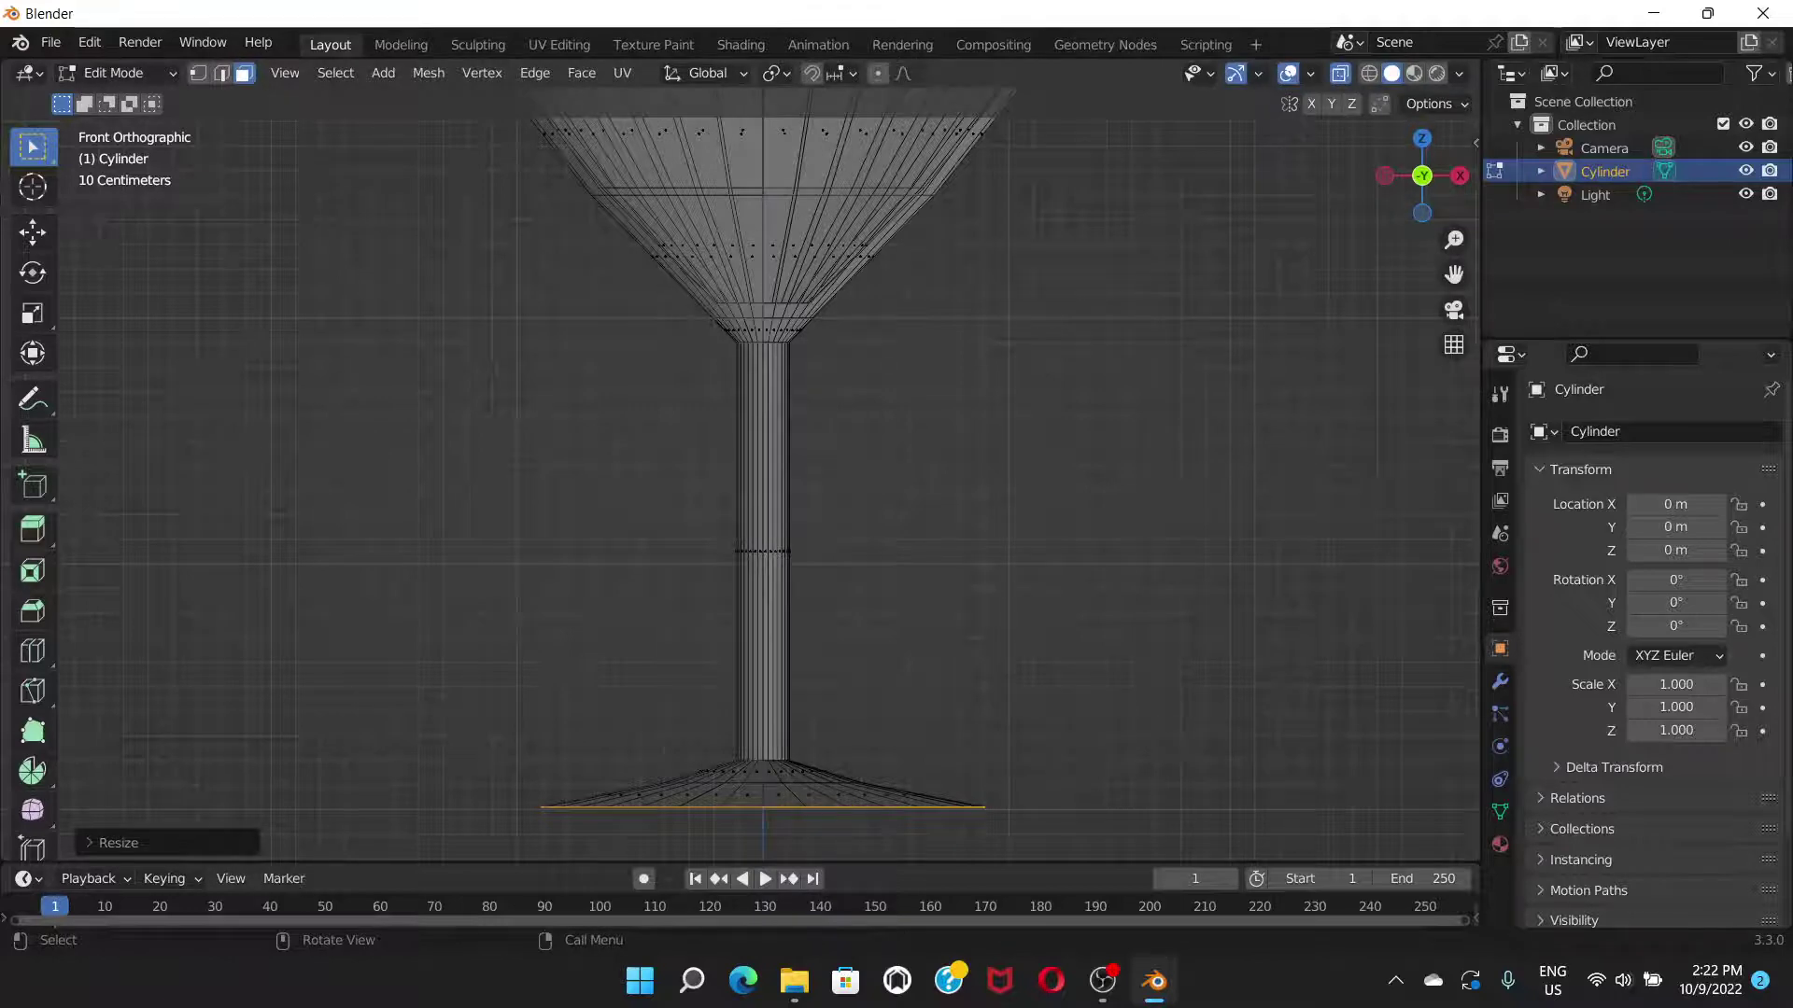
- Extrude the wide base face downward by about 0.10 m to form the foot's rim, and deselect everything
key(e)
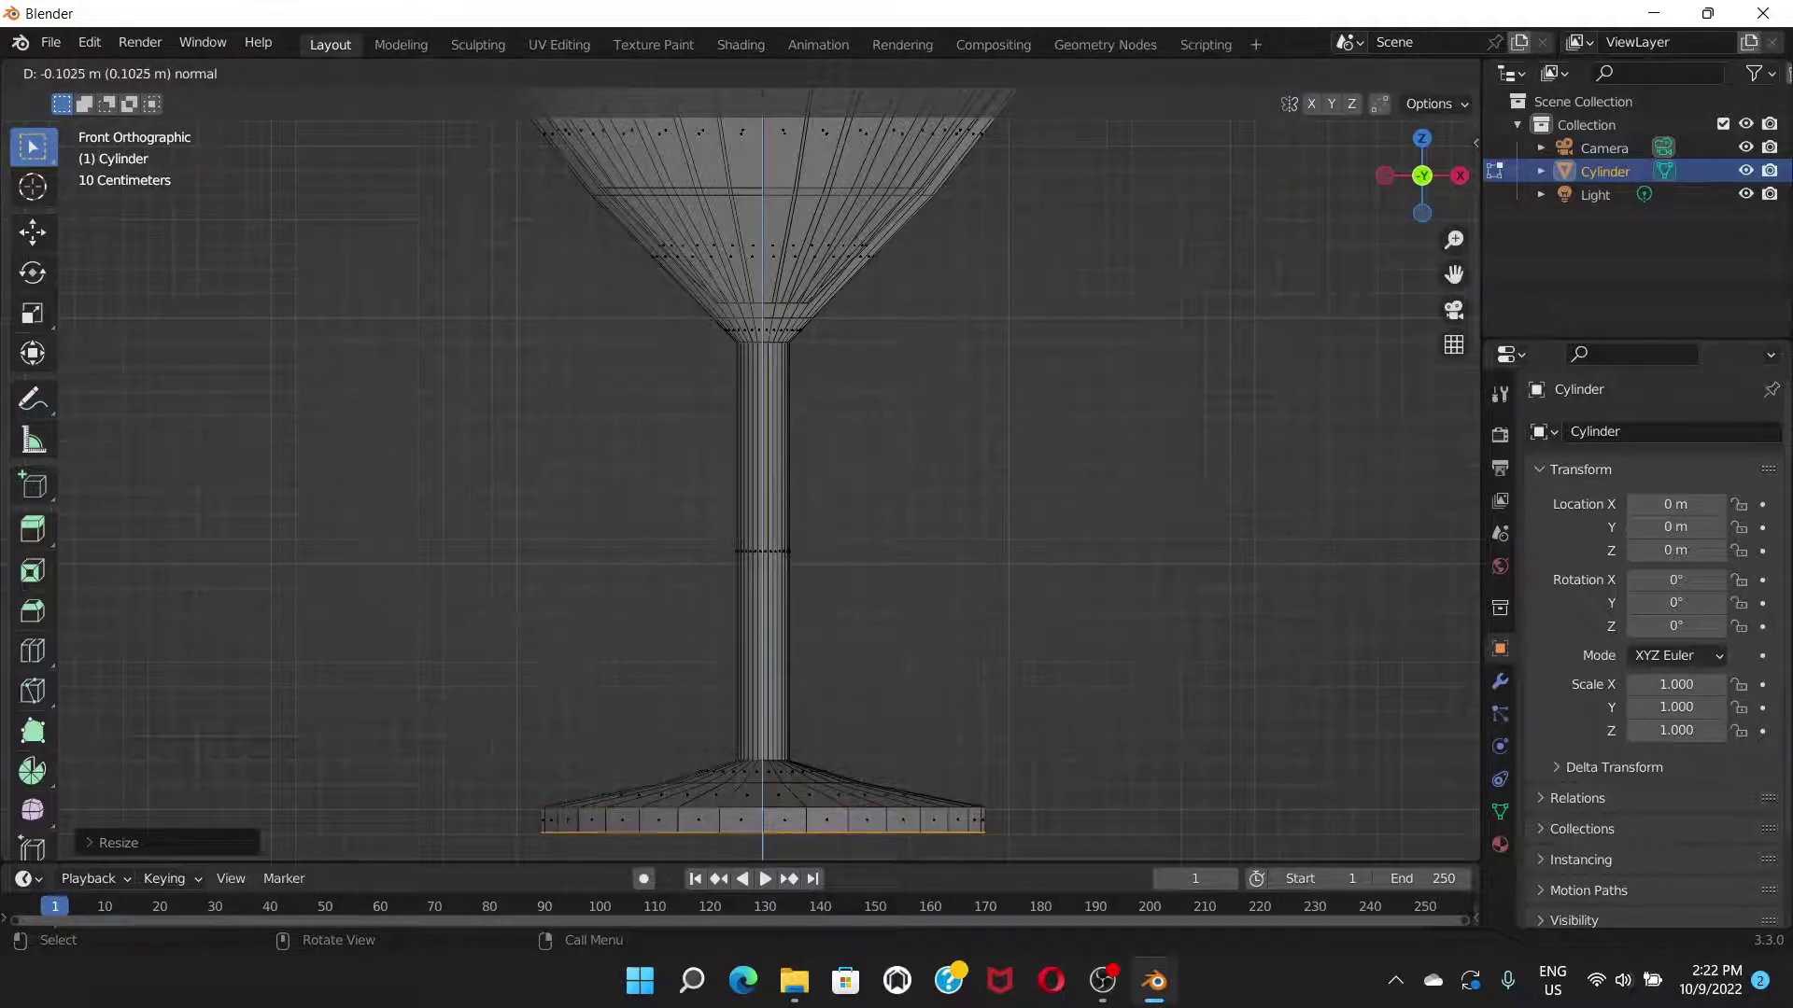
key(Return)
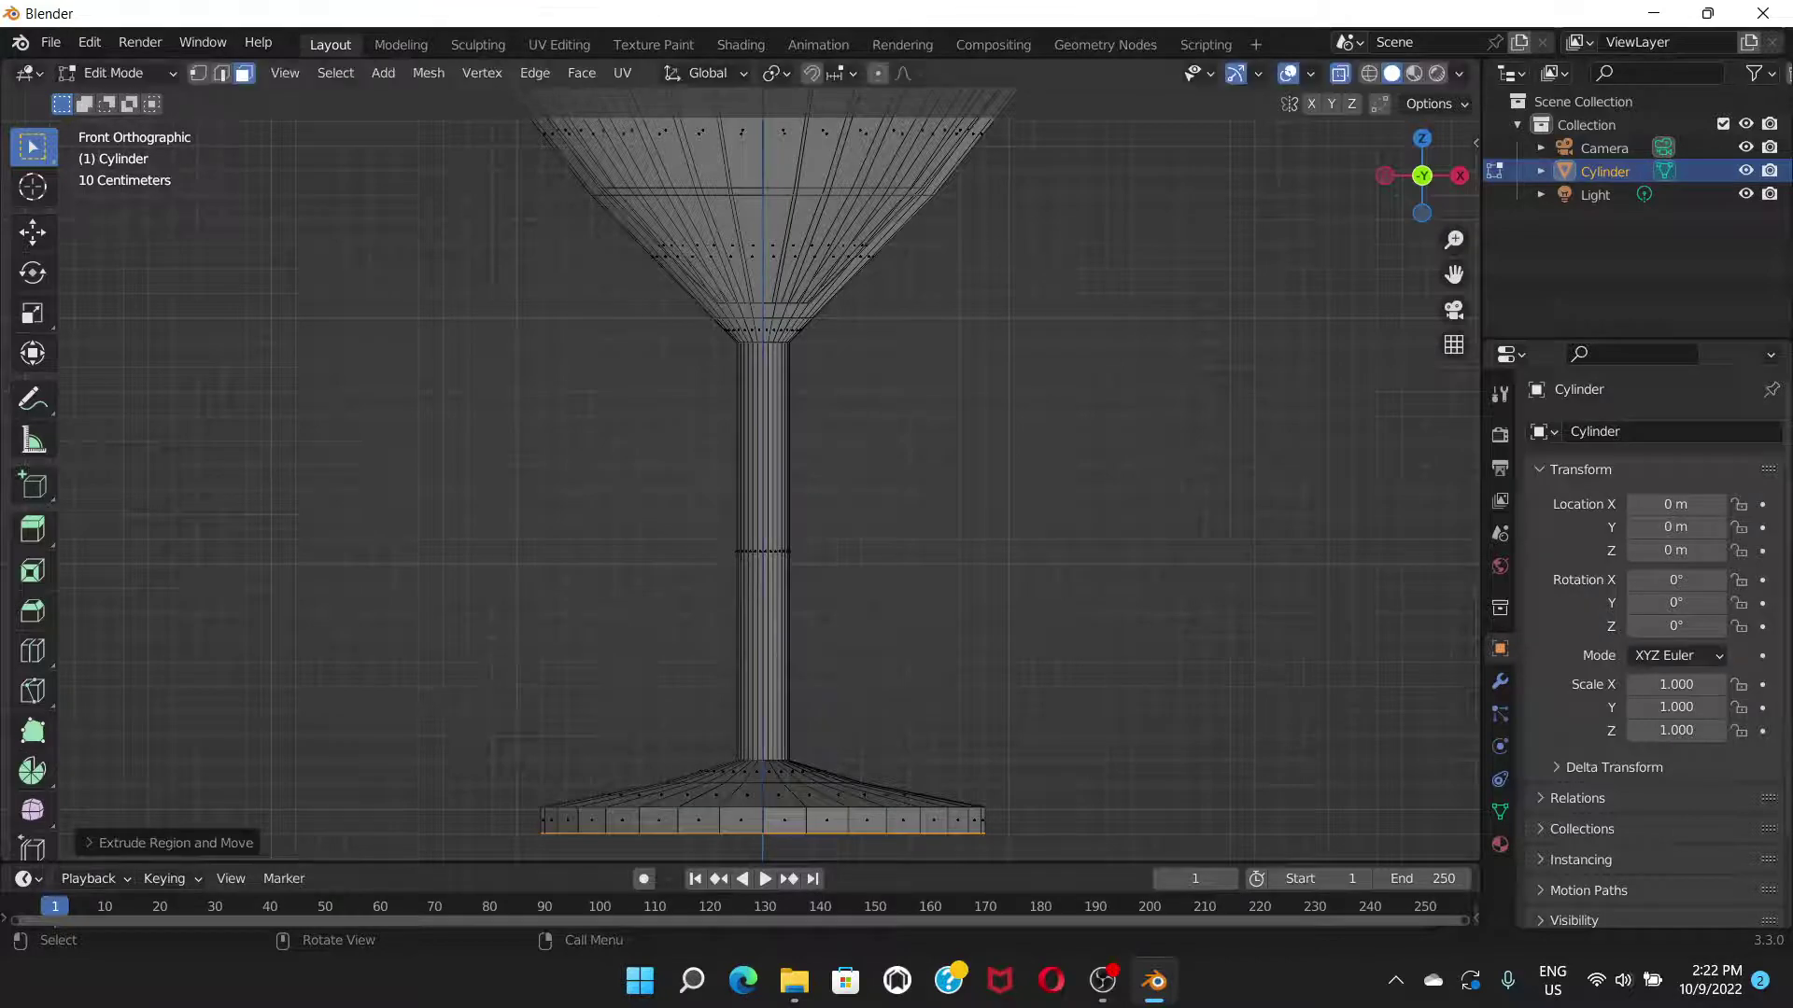
scroll(763, 467, down, 5)
middle_drag(859, 448, 588, 493)
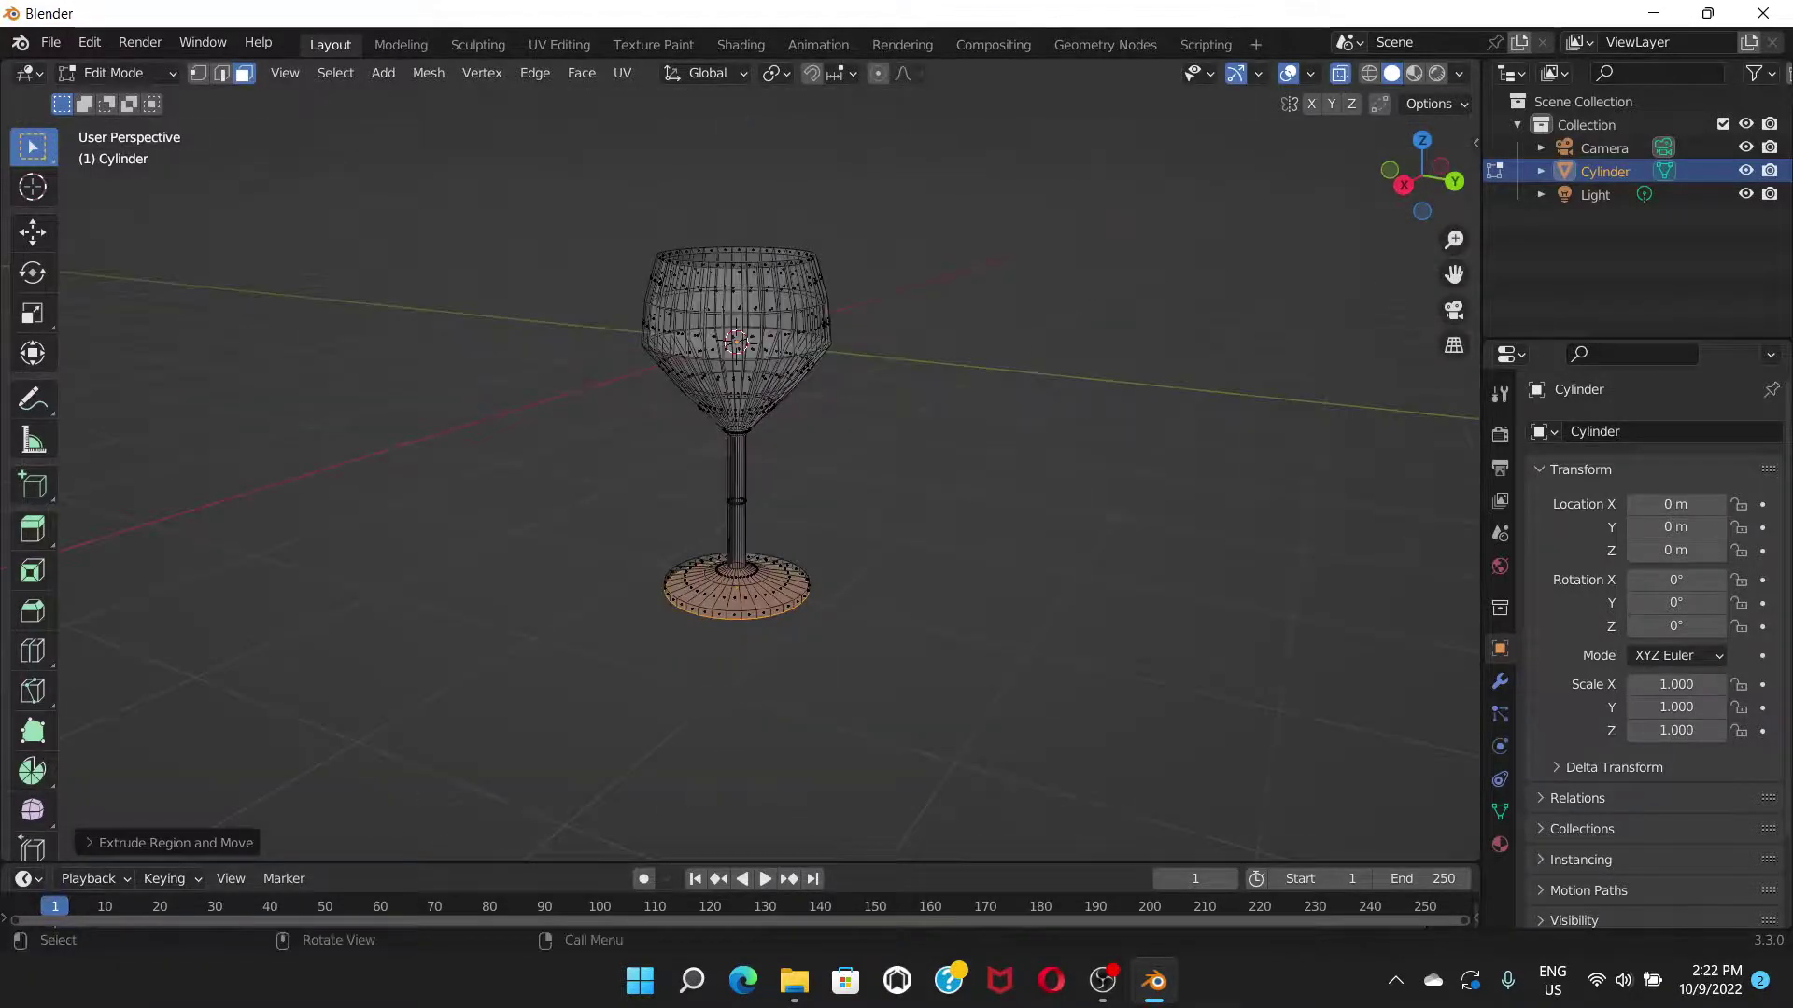
middle_drag(673, 401, 611, 380)
key(alt+a)
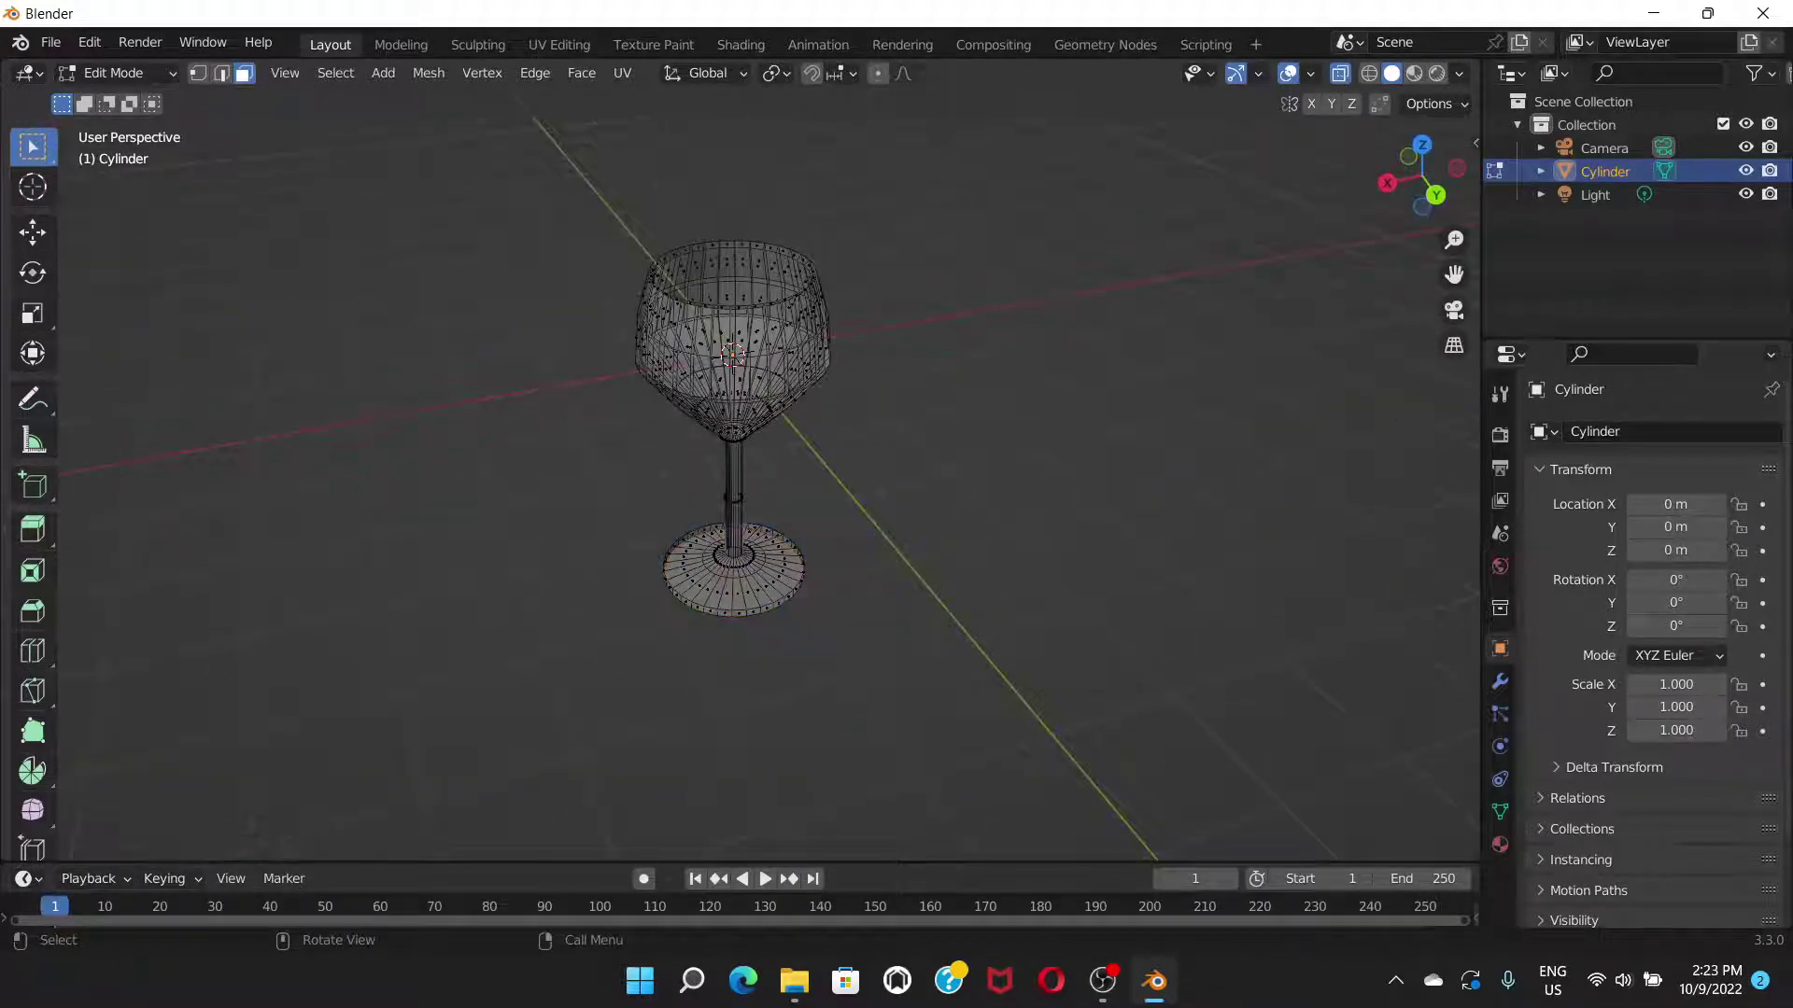
- Switch from Edit Mode to Object Mode and turn off X-Ray
click(114, 73)
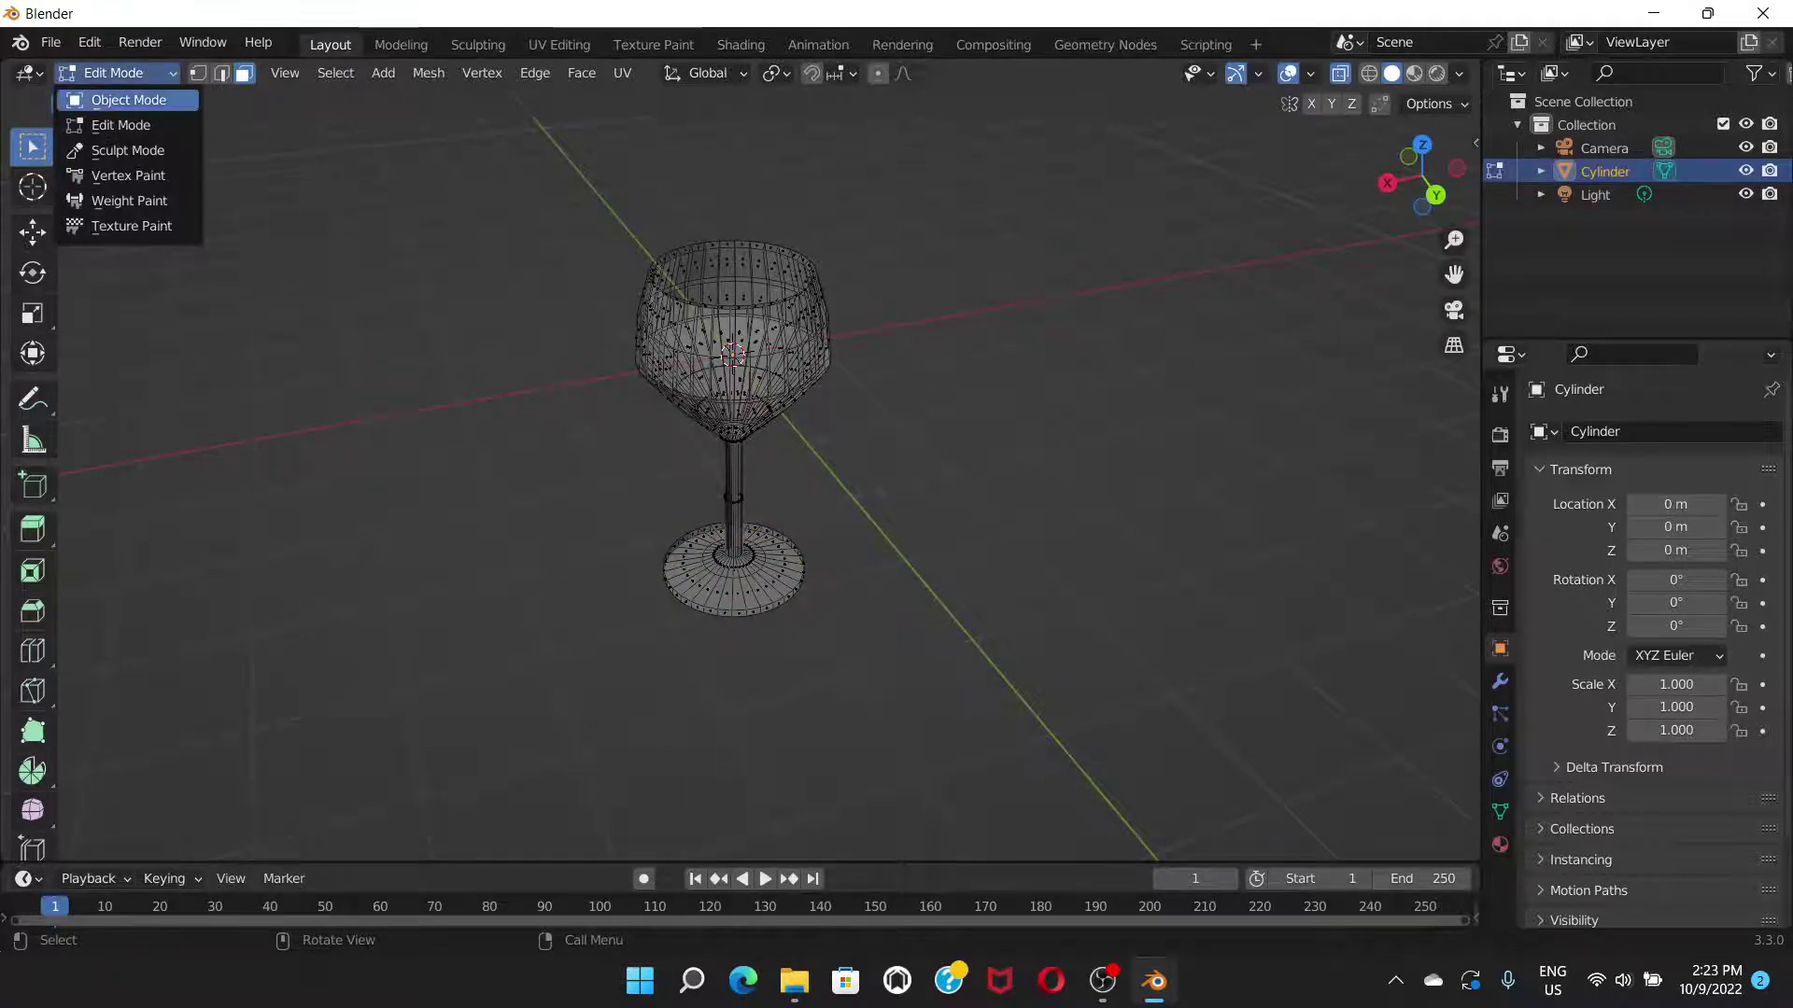
click(129, 99)
middle_drag(560, 411, 630, 378)
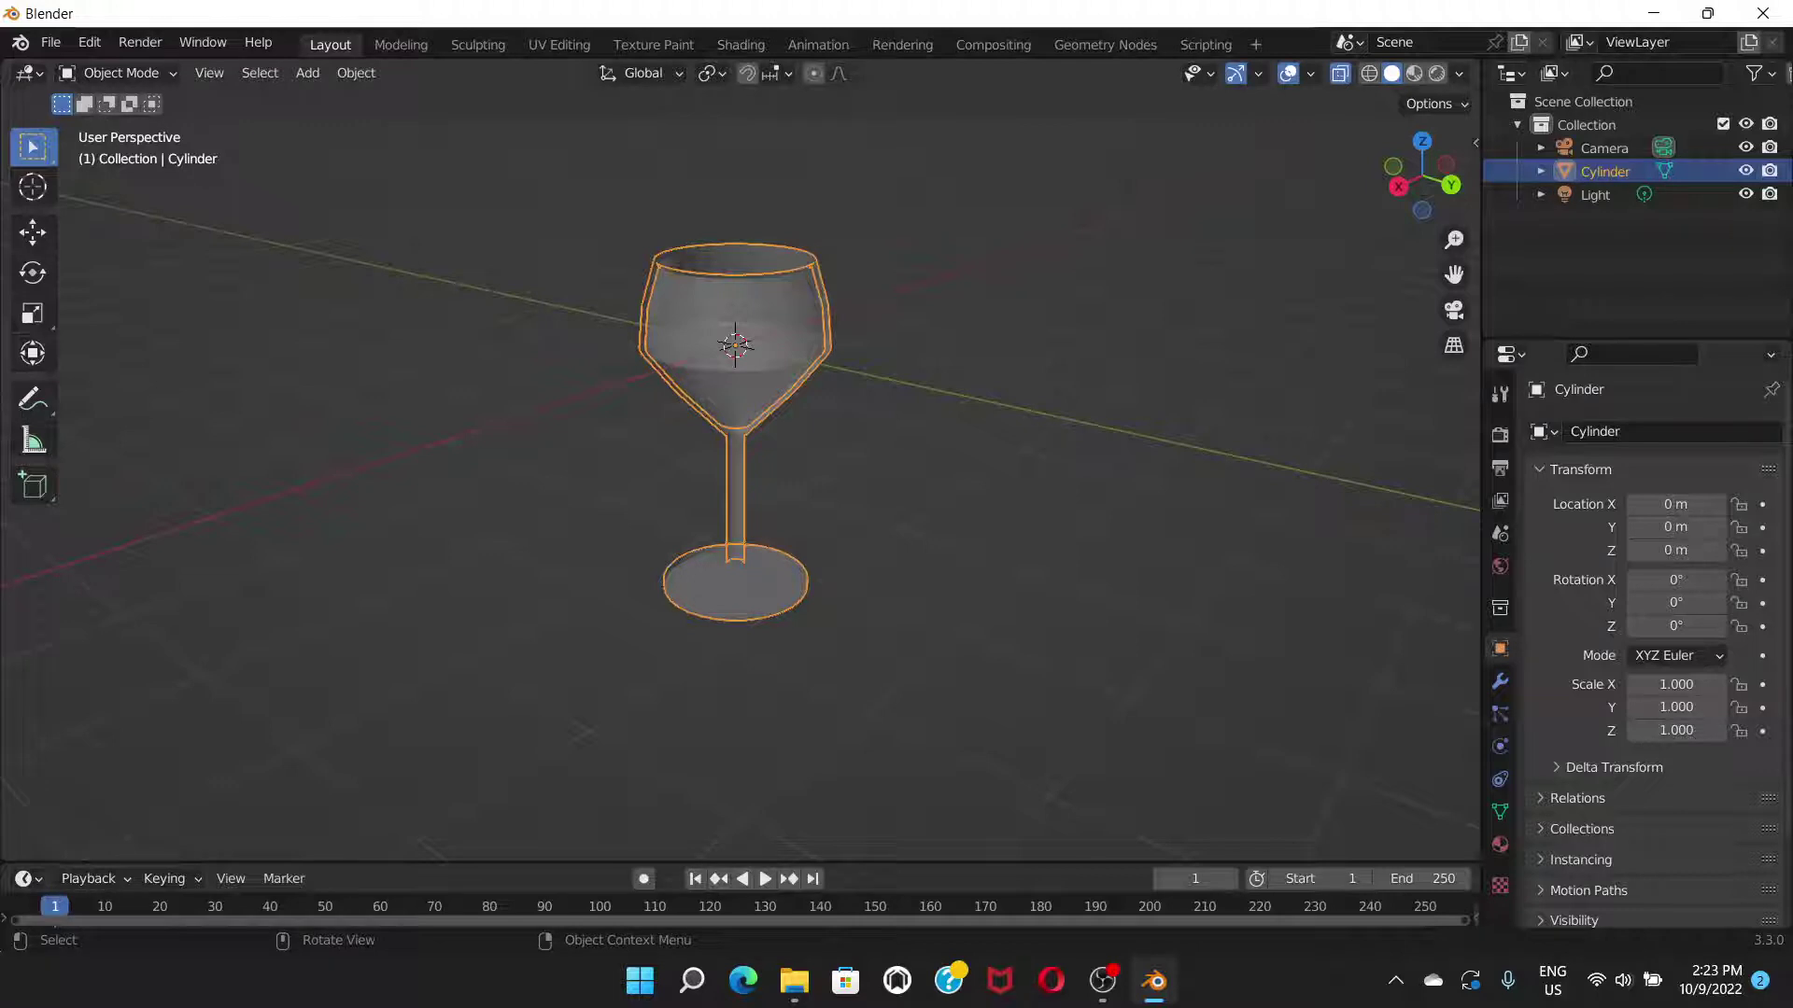
click(1340, 73)
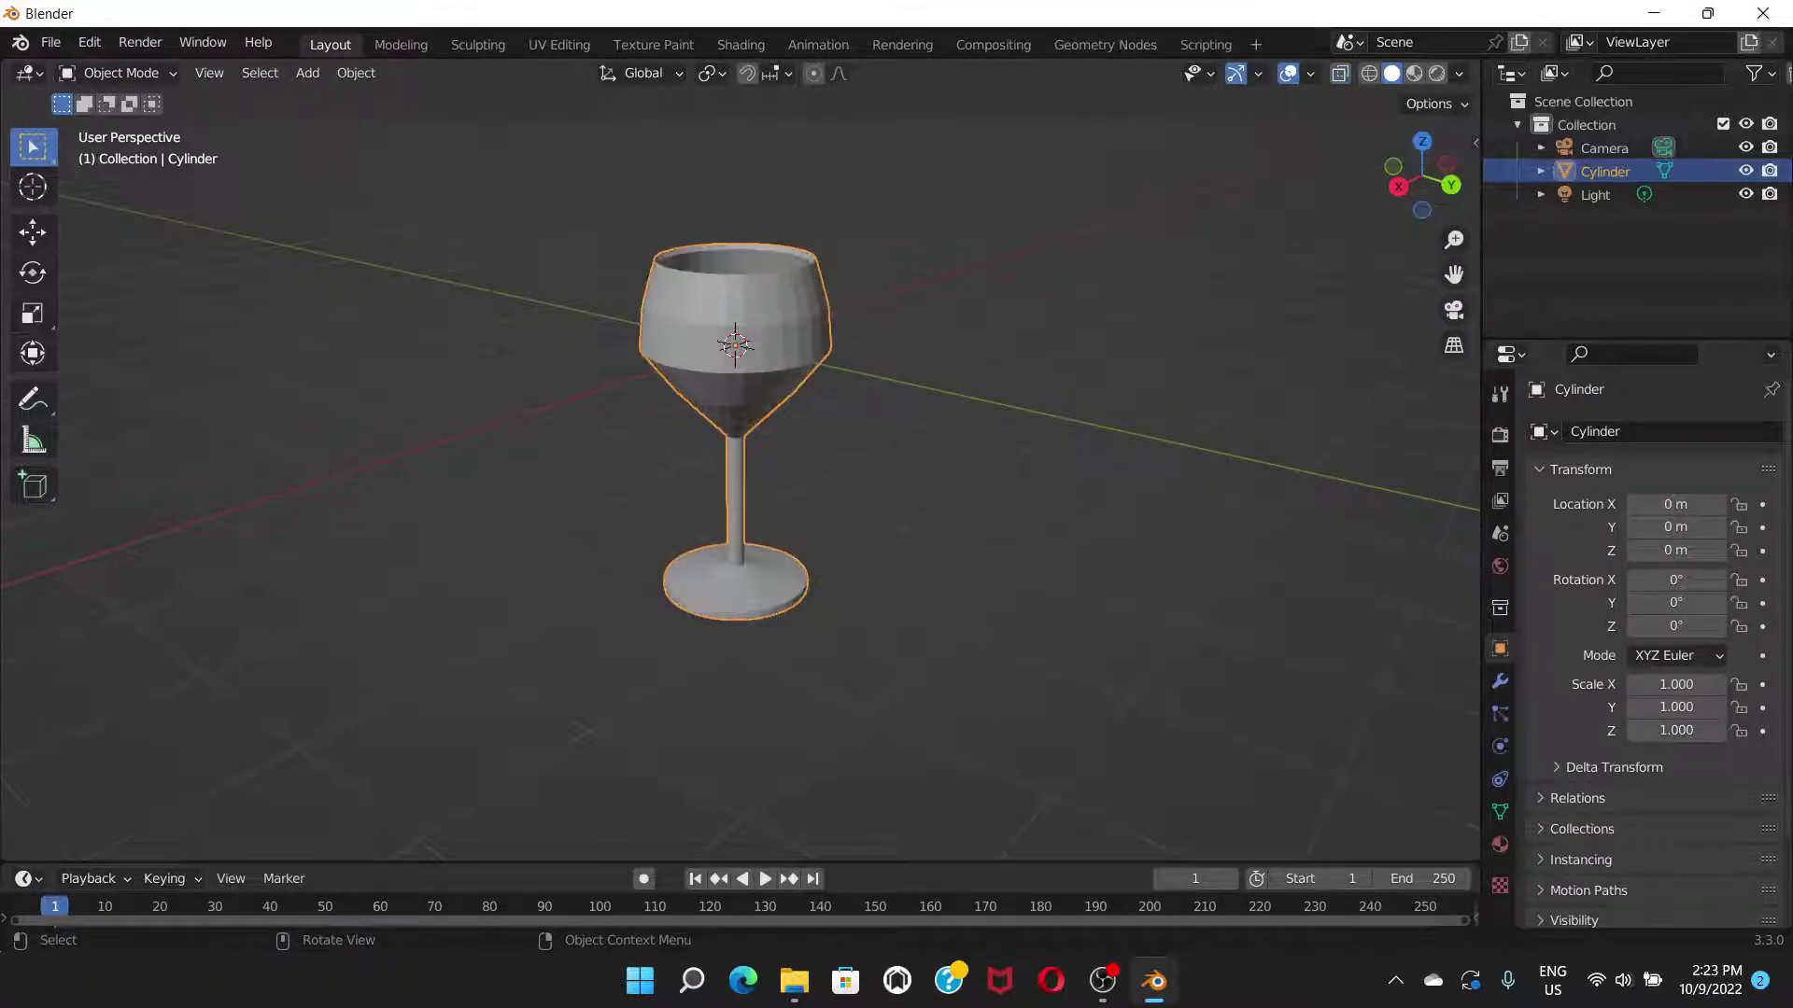
- Apply Shade Smooth to the glass and inspect it from several angles
right_click(658, 308)
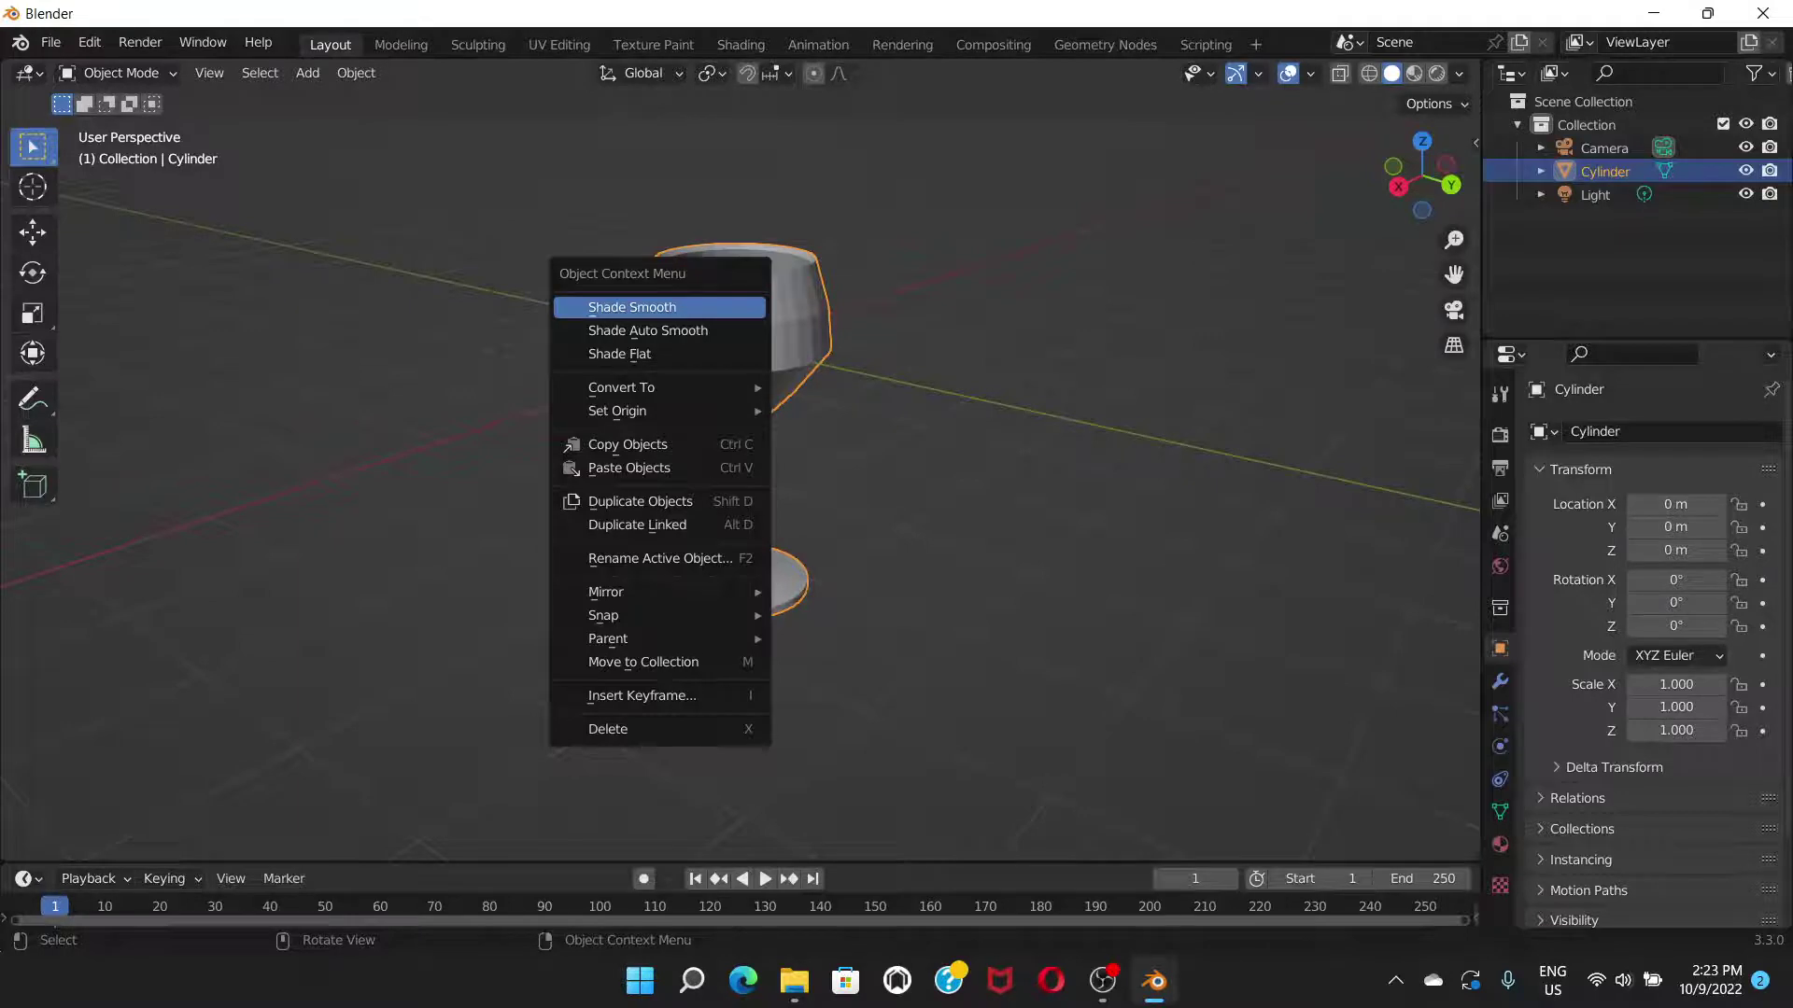
click(658, 307)
scroll(658, 308, up, 3)
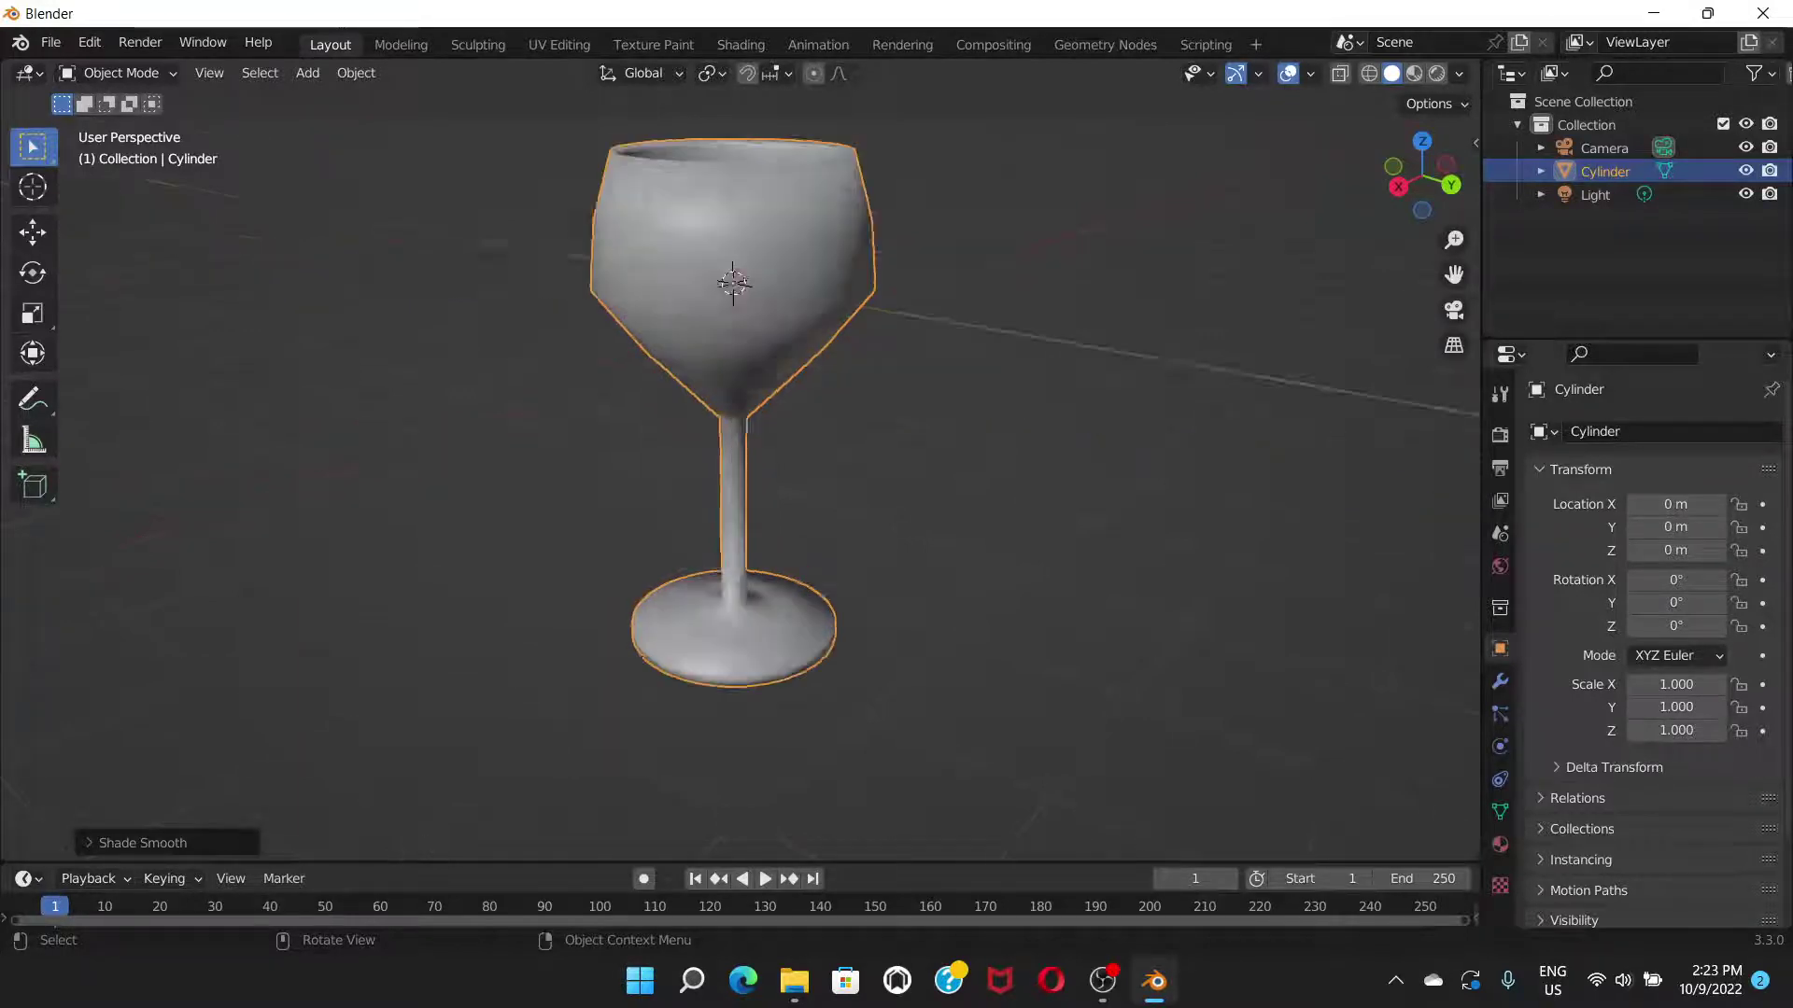
scroll(658, 309, up, 2)
middle_drag(658, 308, 693, 393)
scroll(693, 392, down, 5)
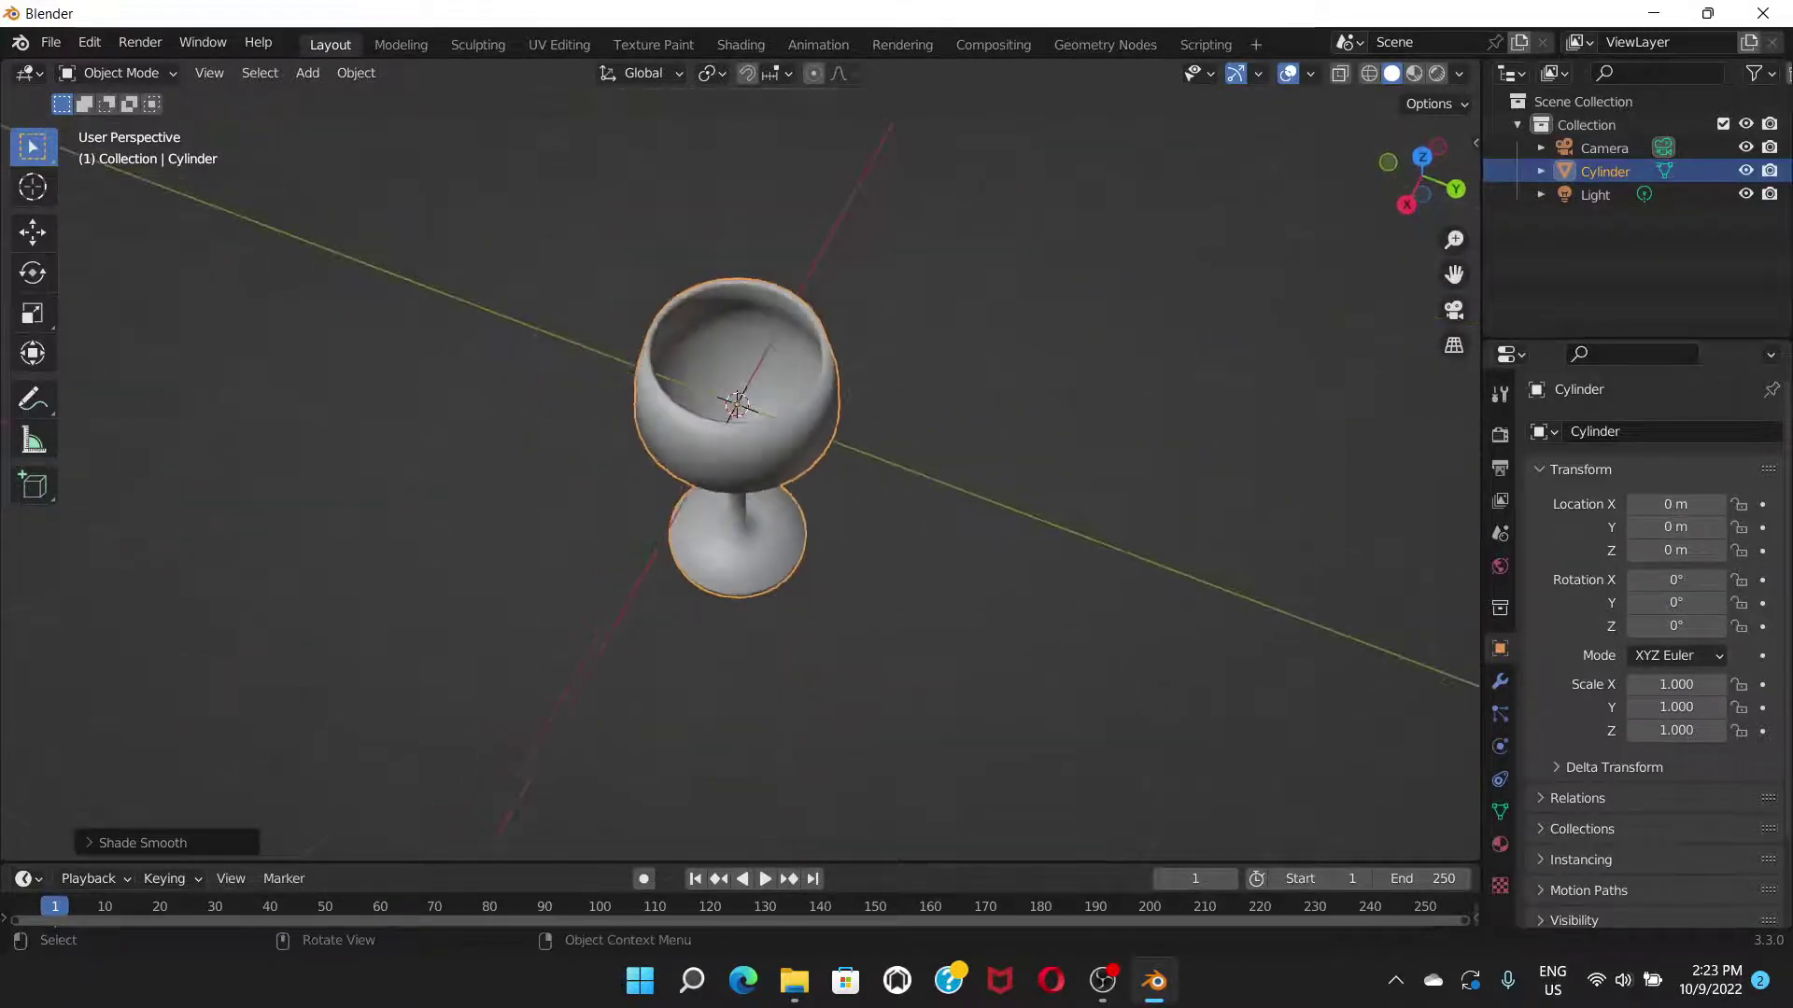
middle_drag(518, 455, 560, 300)
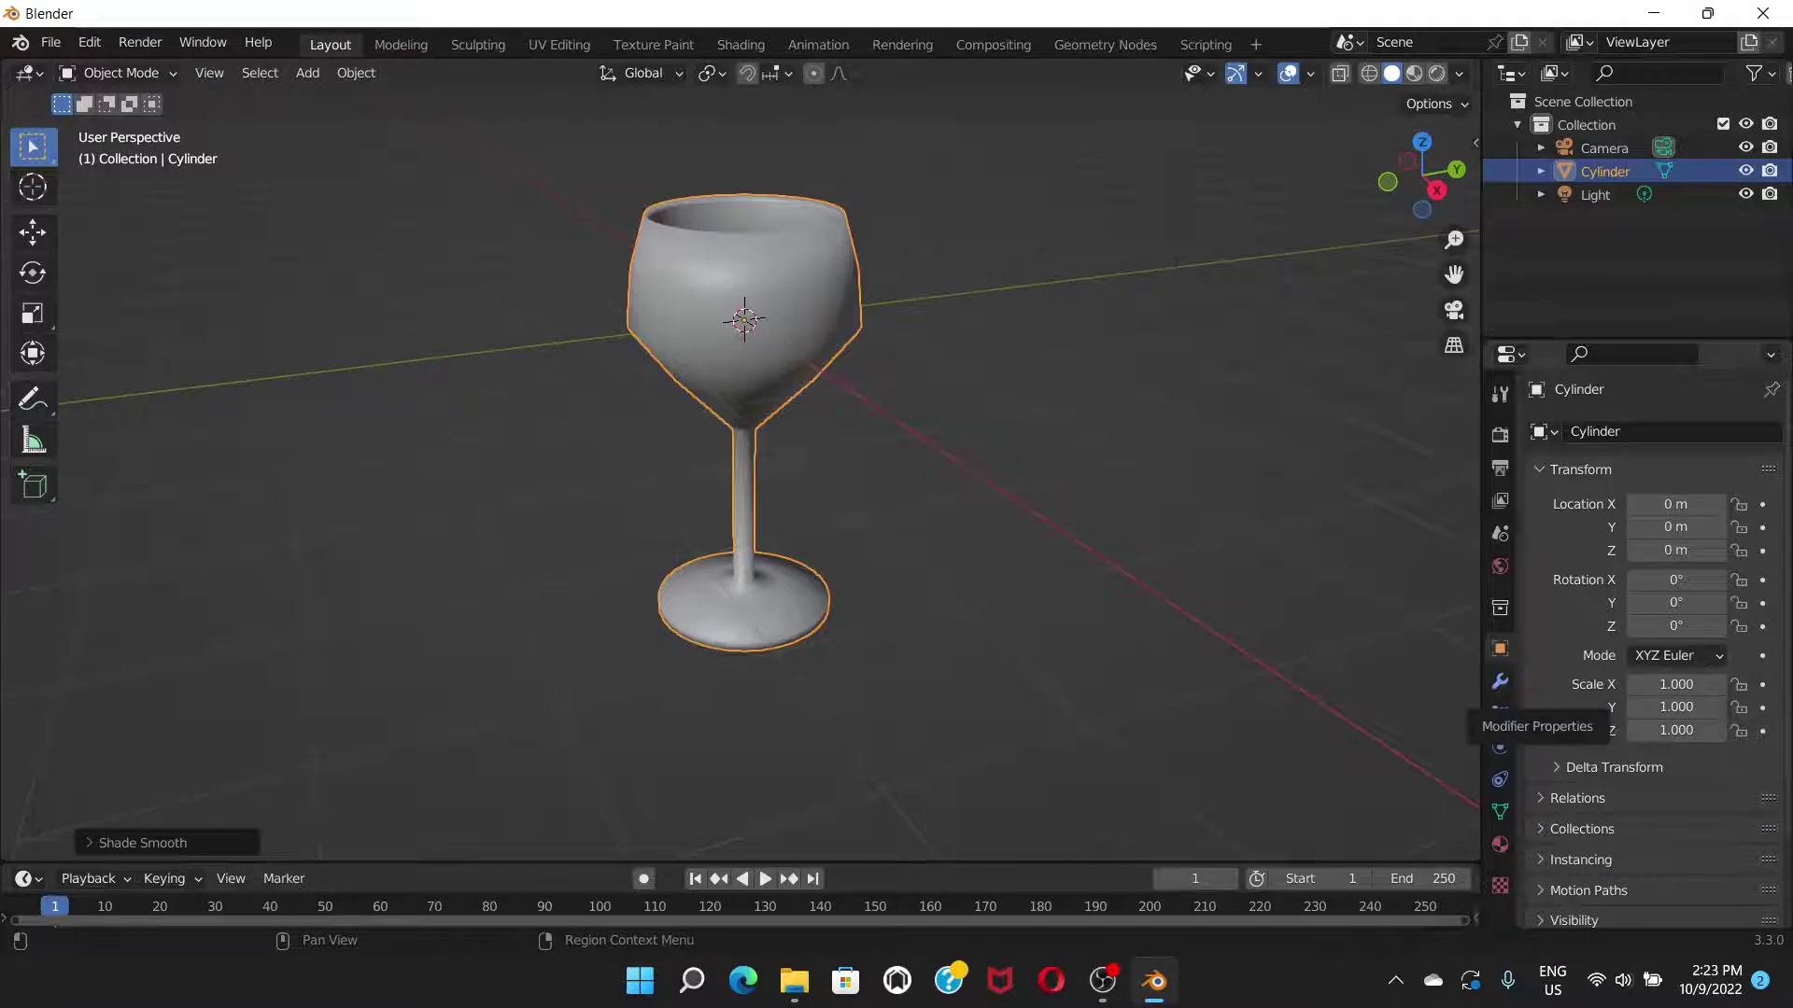
- Add a Subdivision Surface modifier to the glass and set its viewport level to 2
click(1500, 682)
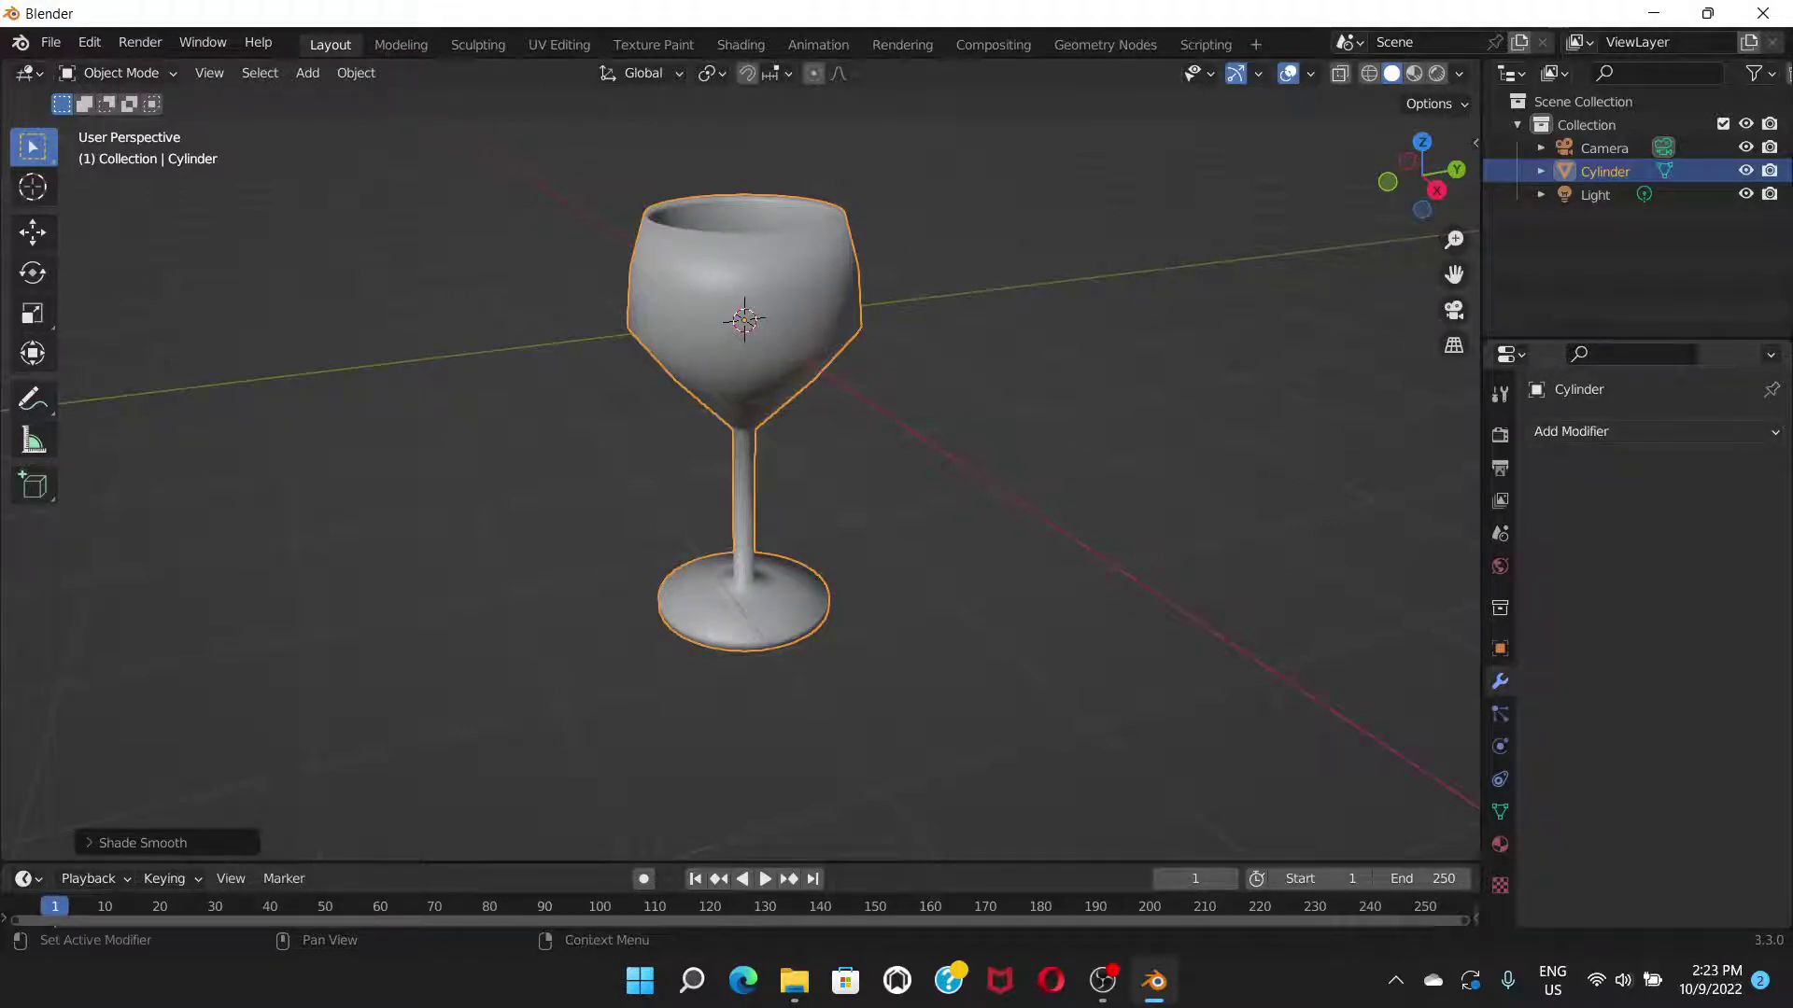
click(1578, 432)
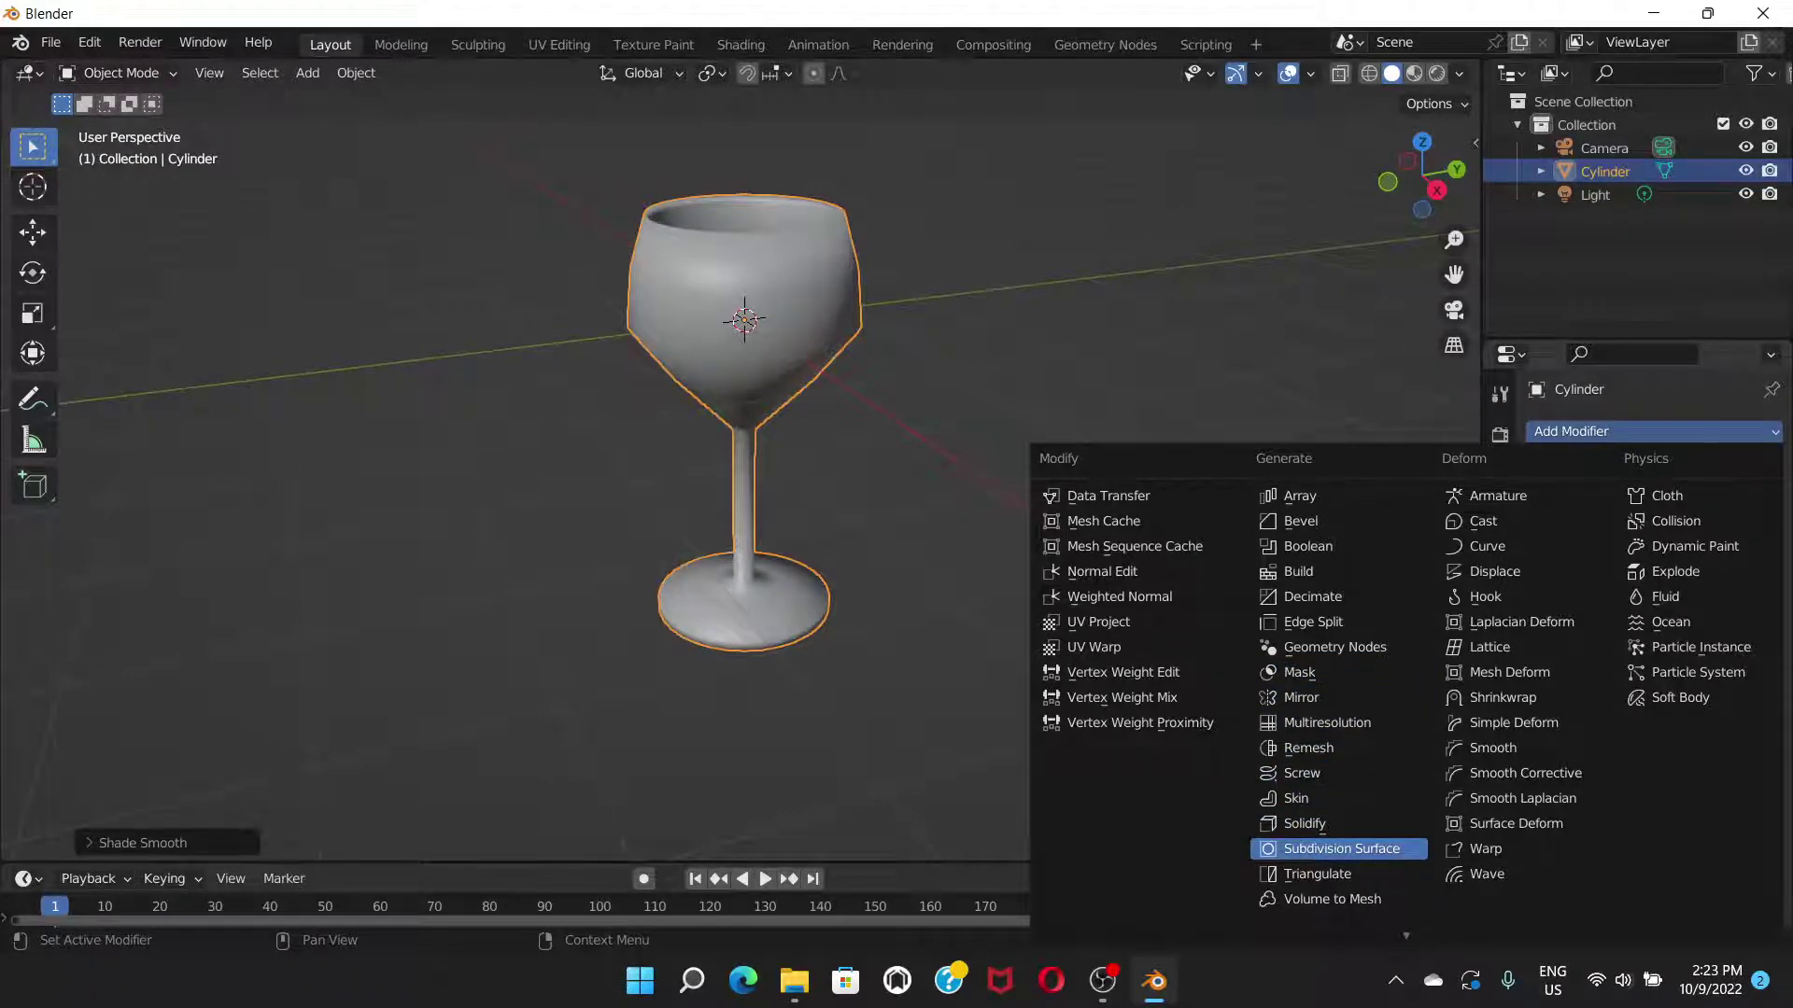
click(1341, 848)
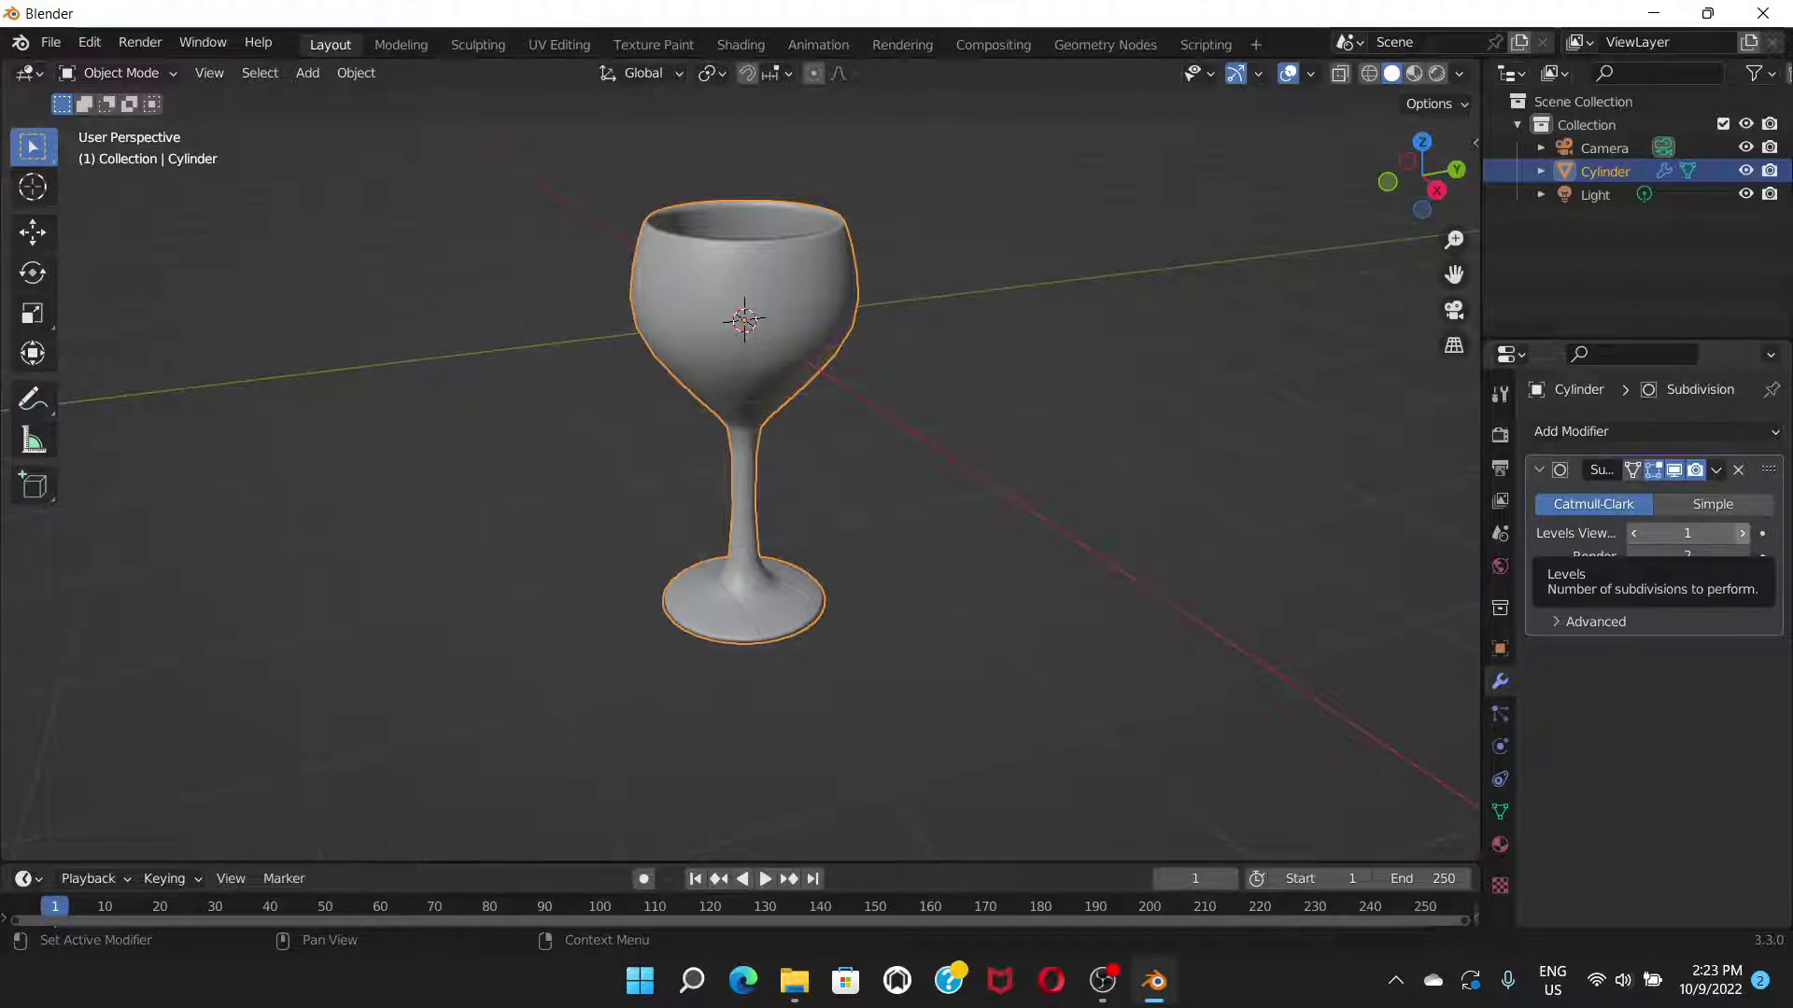
click(1742, 533)
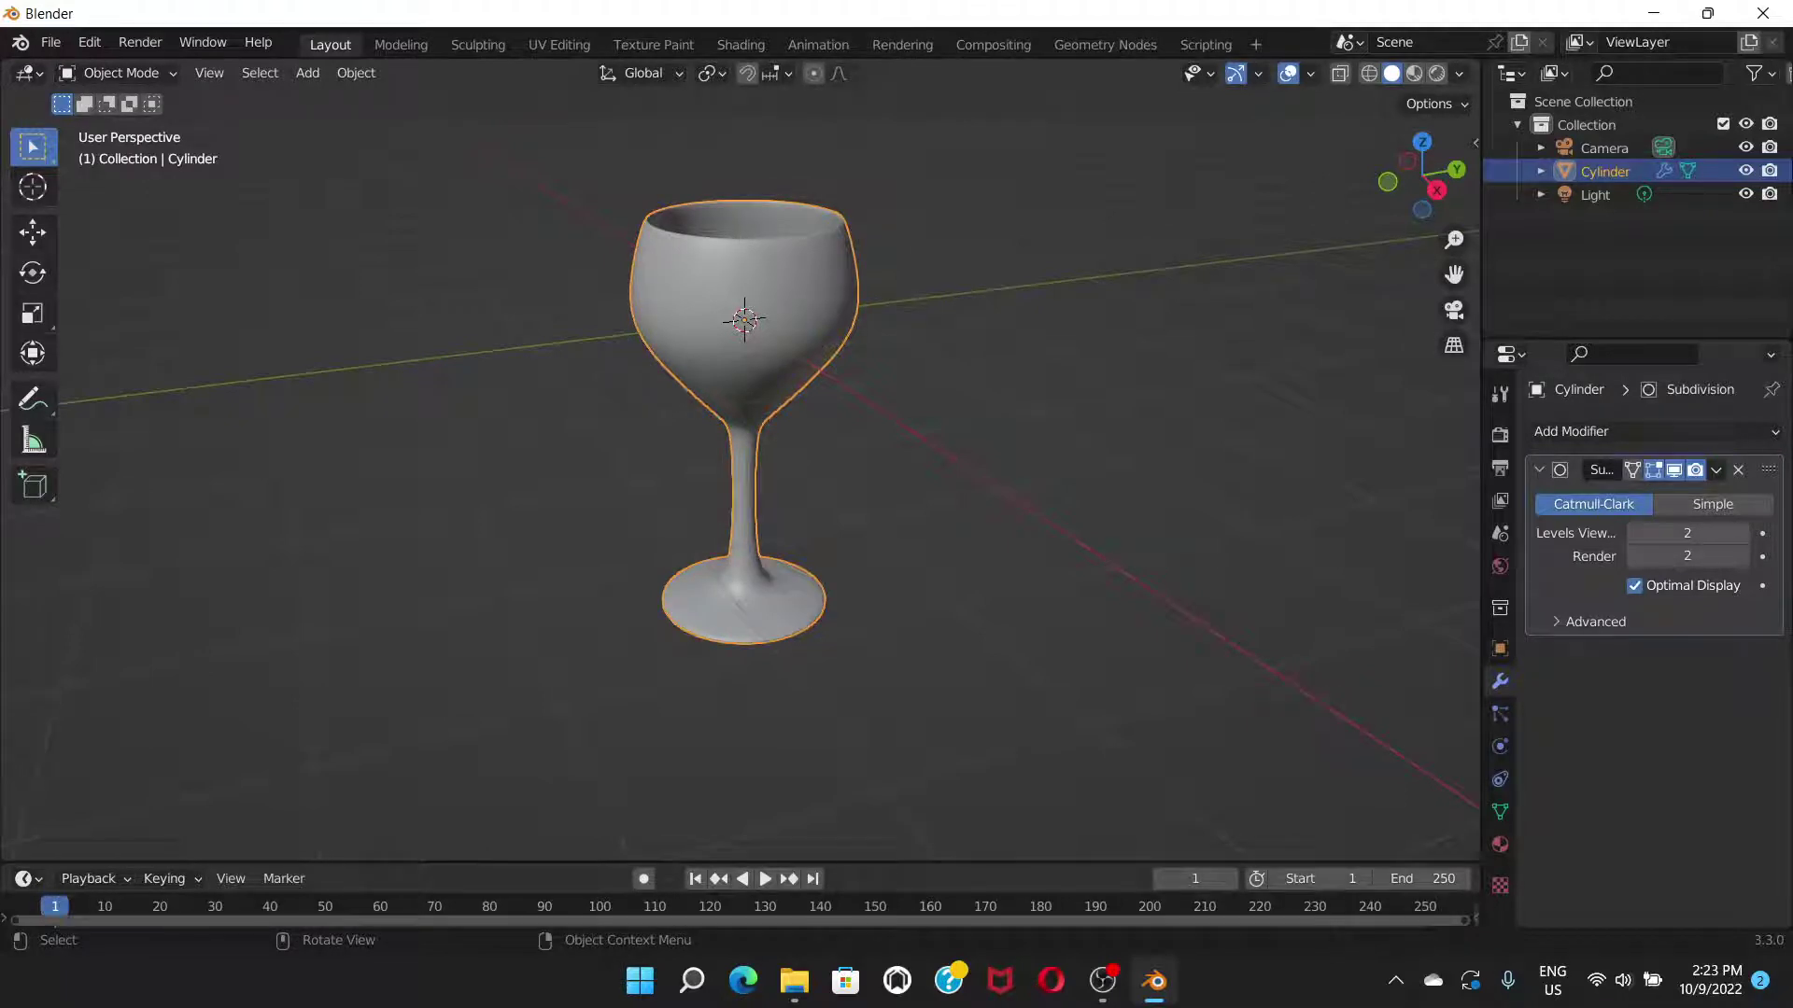
middle_drag(934, 448, 854, 453)
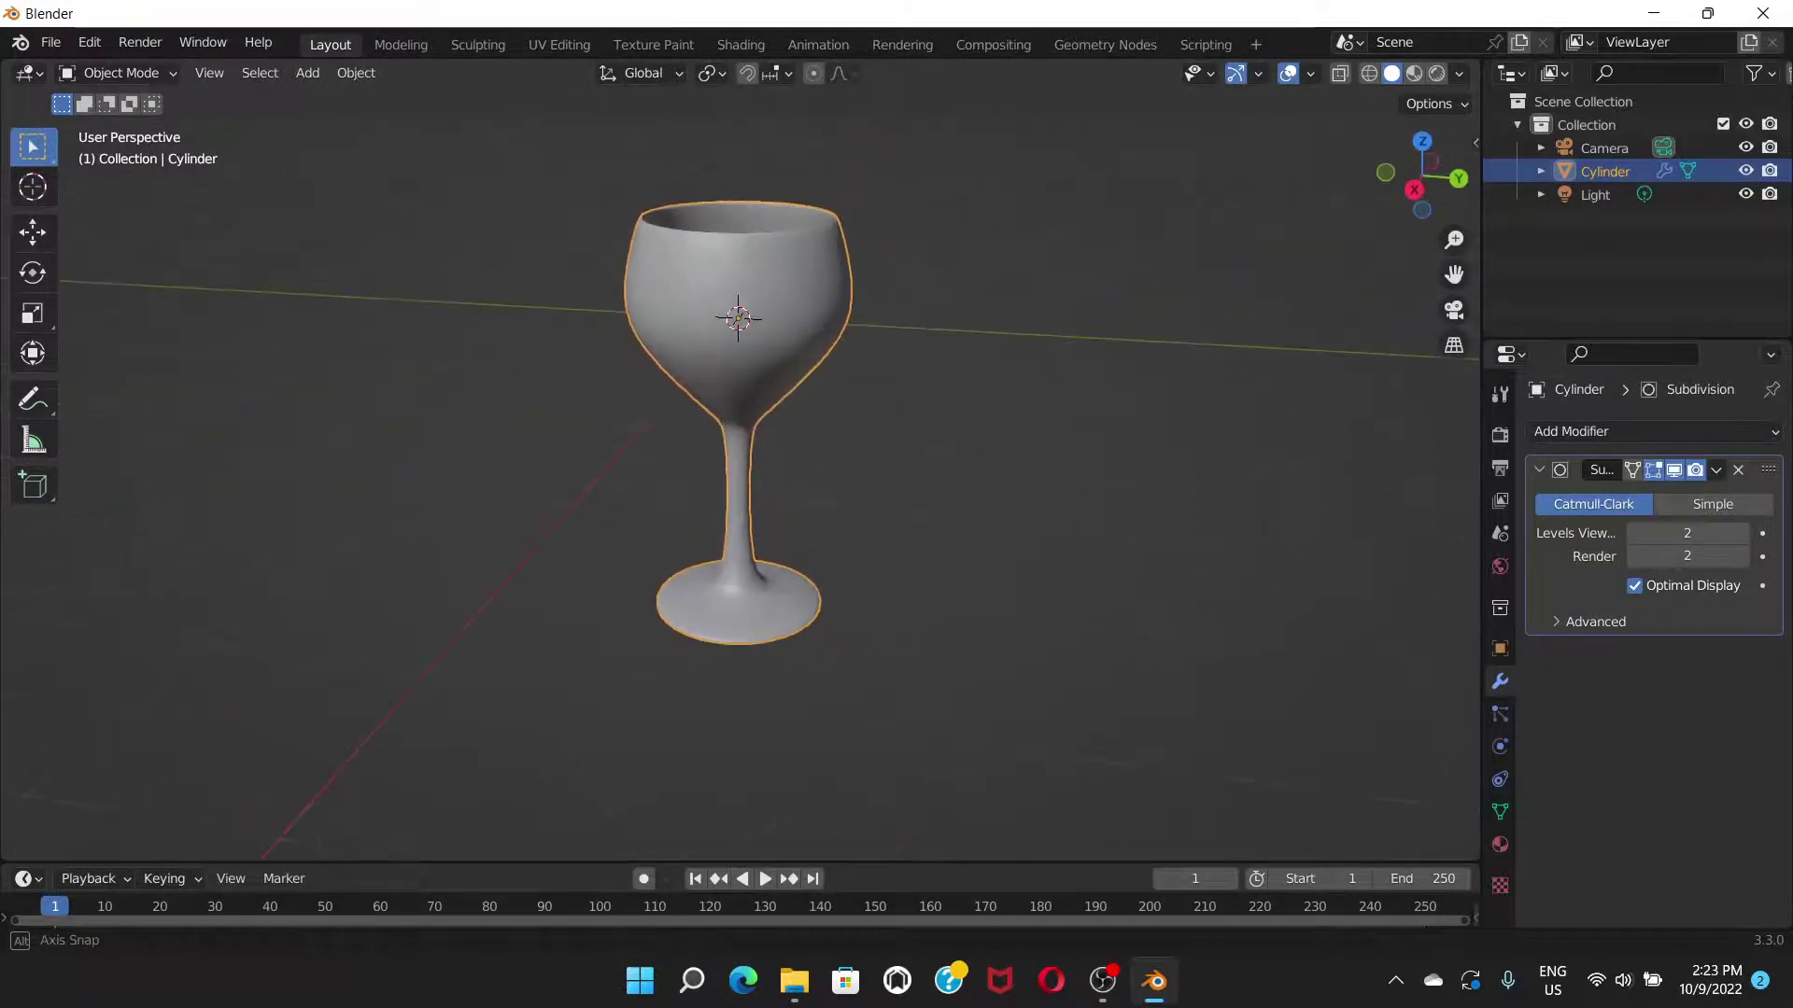
scroll(855, 453, down, 1)
scroll(738, 420, up, 3)
scroll(737, 420, down, 4)
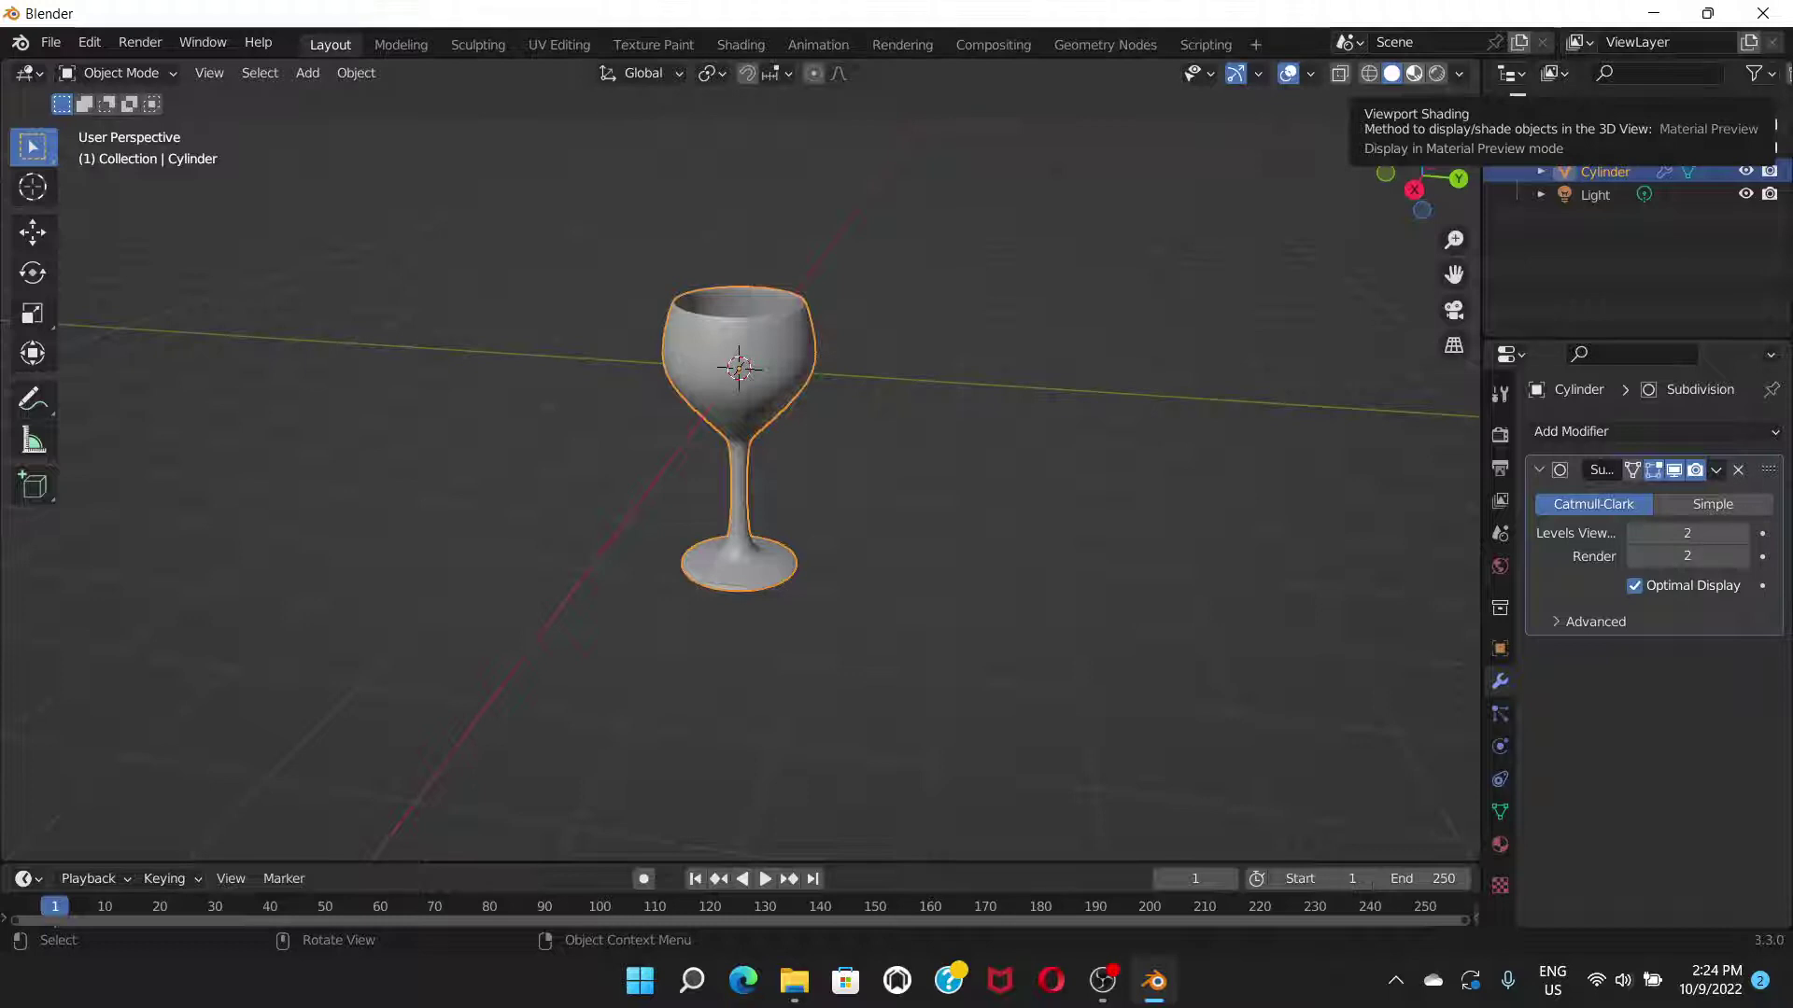
- Set the viewport shading to Material Preview and inspect the glass
click(1413, 73)
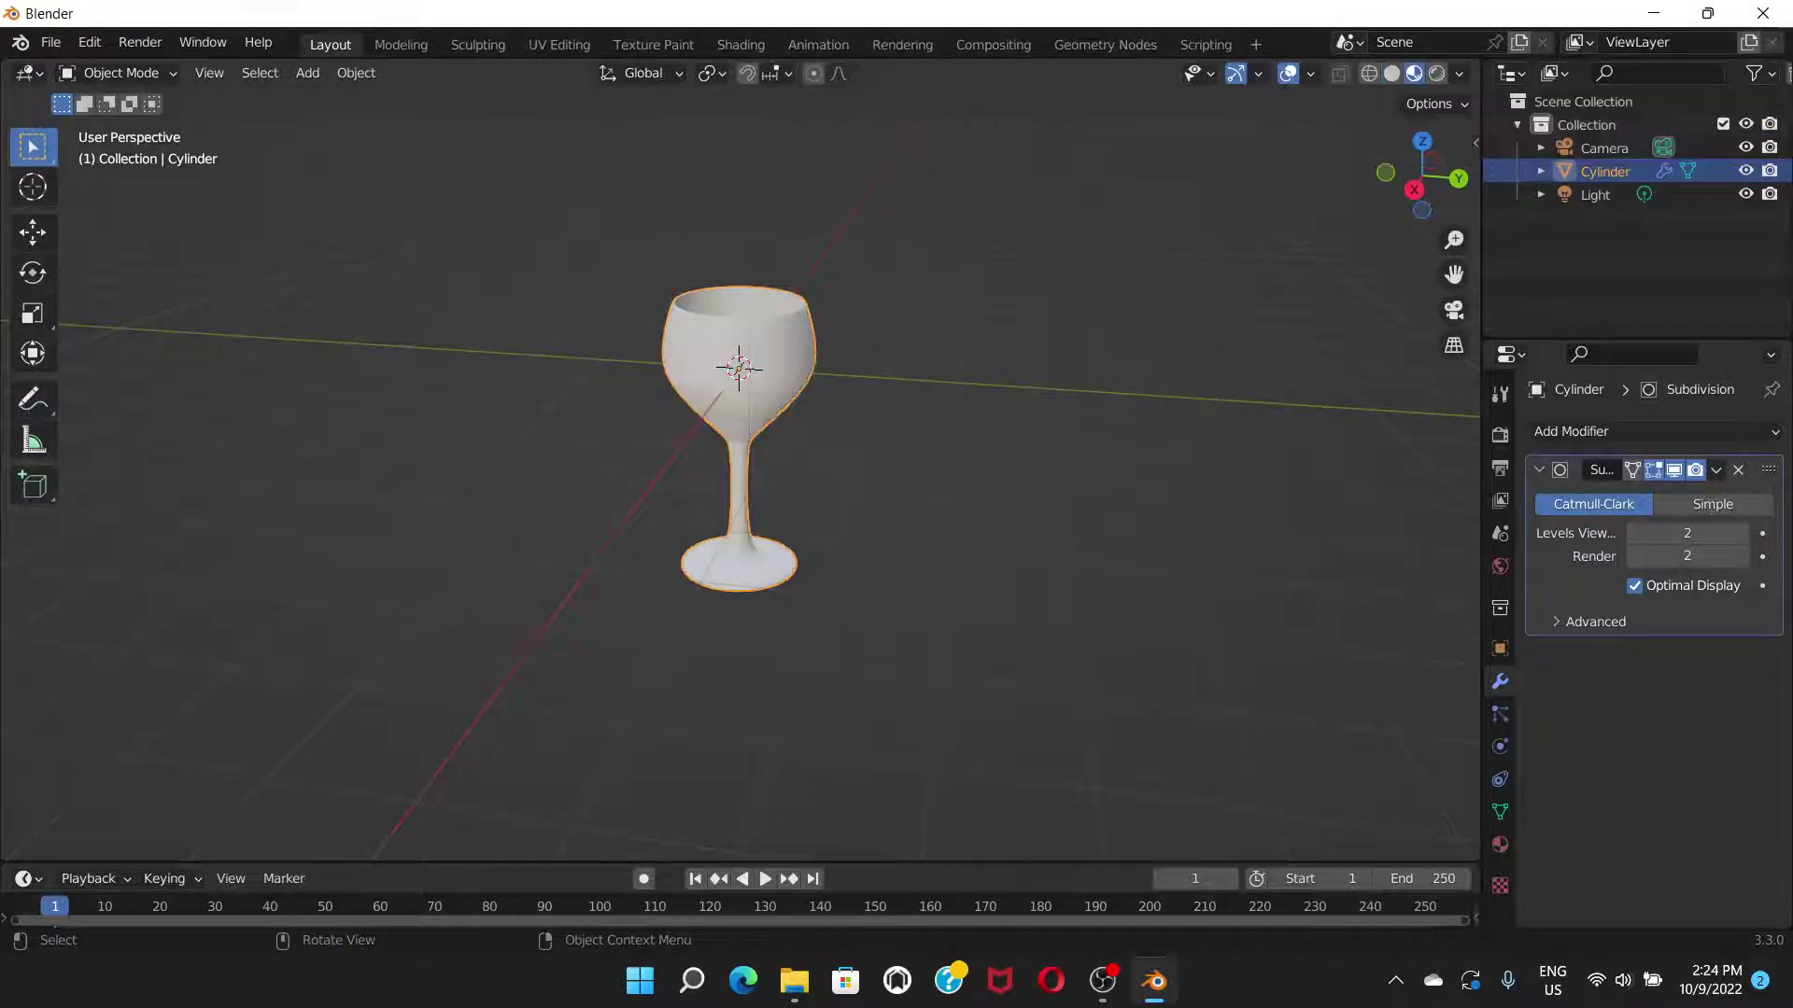
middle_drag(840, 448, 775, 441)
scroll(740, 460, up, 1)
scroll(741, 460, down, 2)
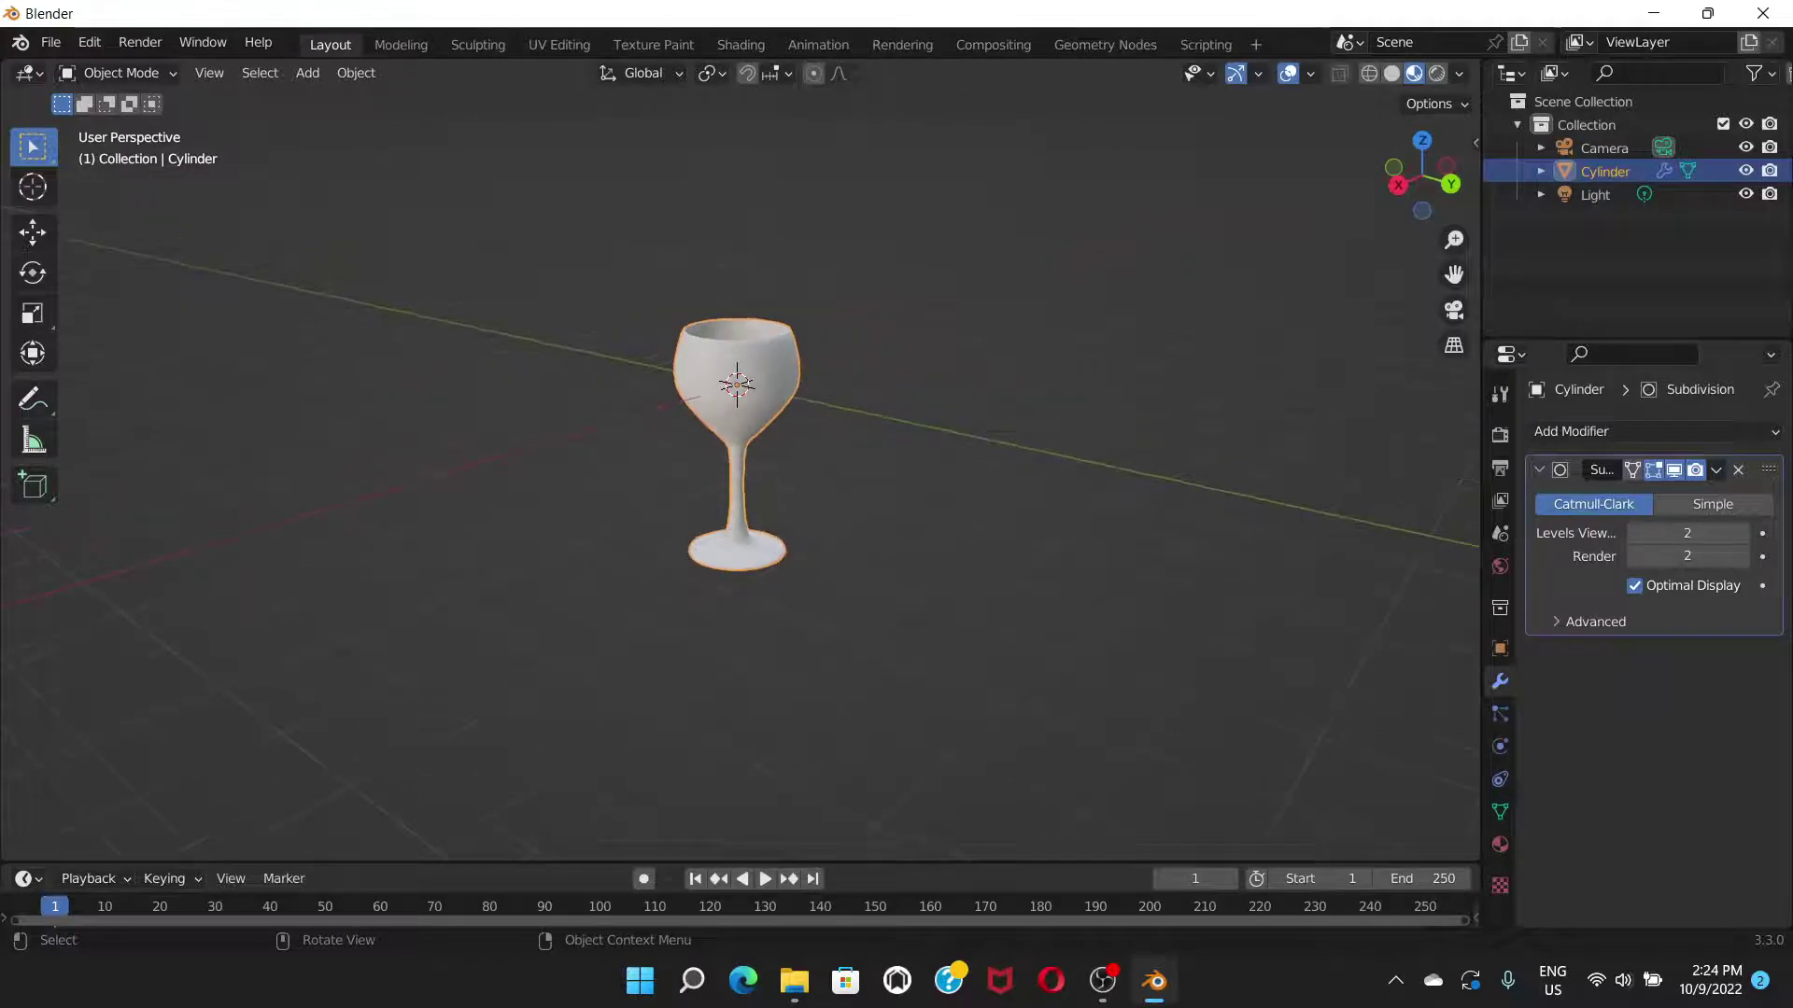
- Add a mesh plane at the glass's origin and scale it up more than nine times as a ground surface
click(1594, 195)
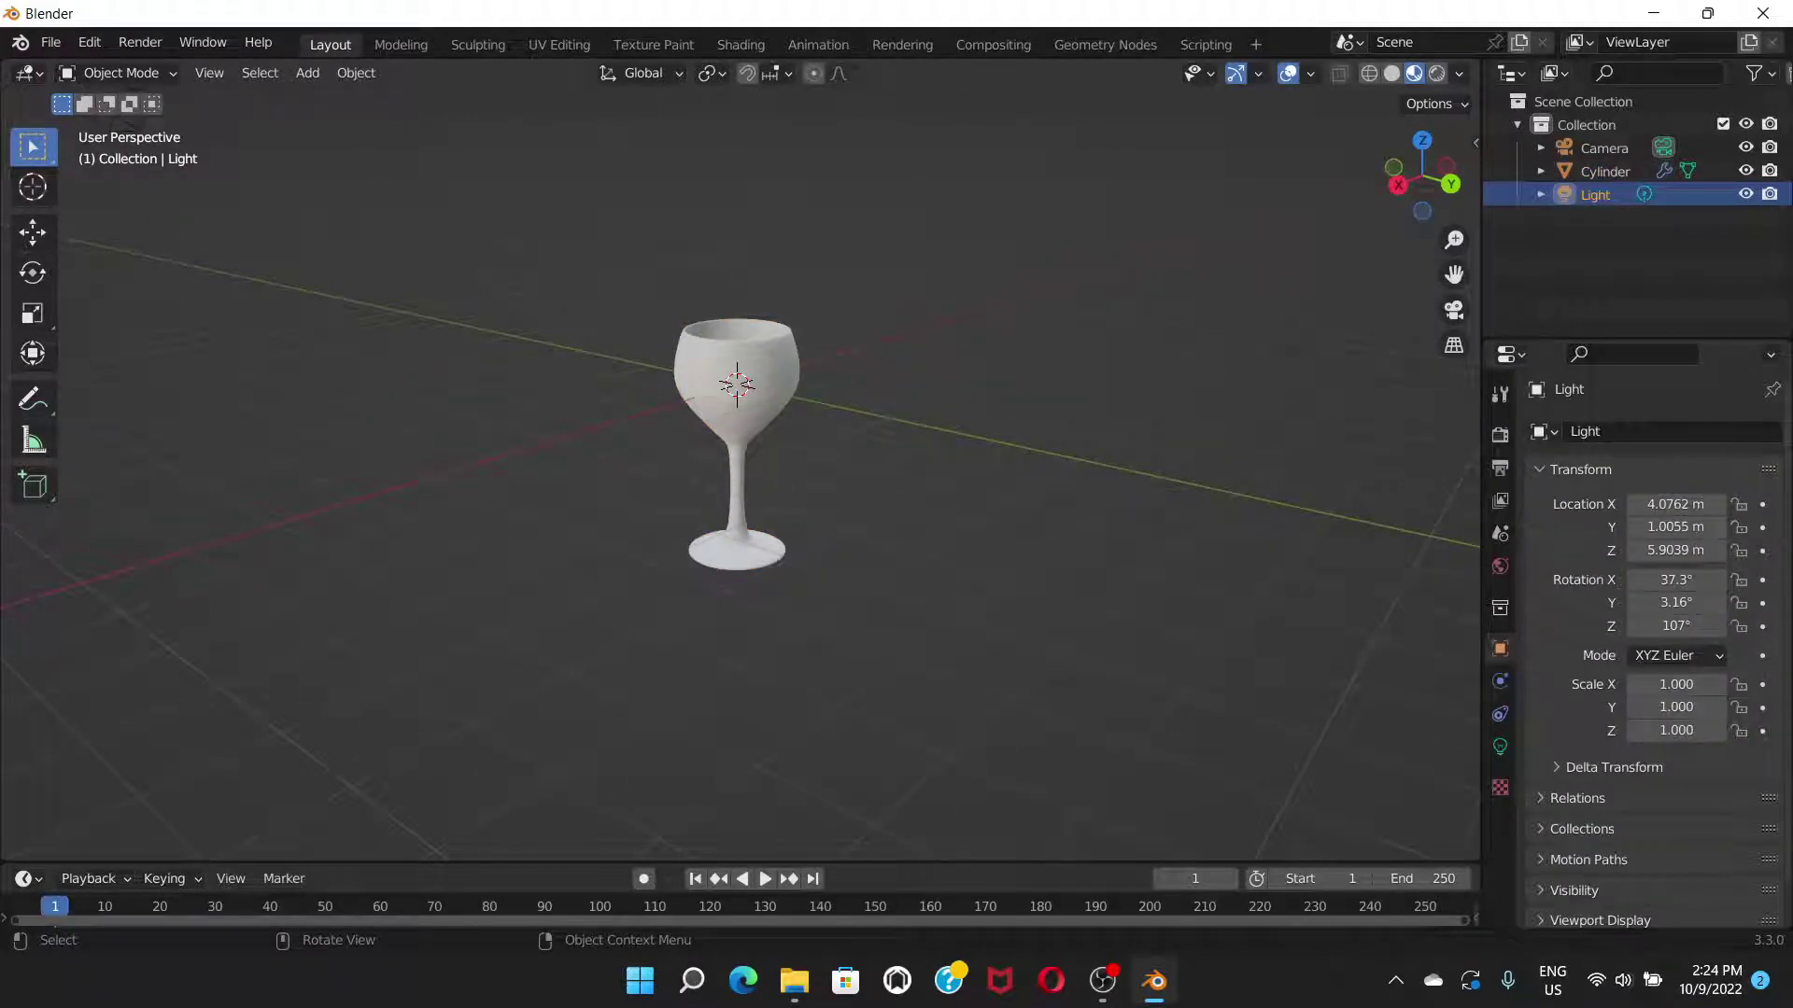
click(308, 72)
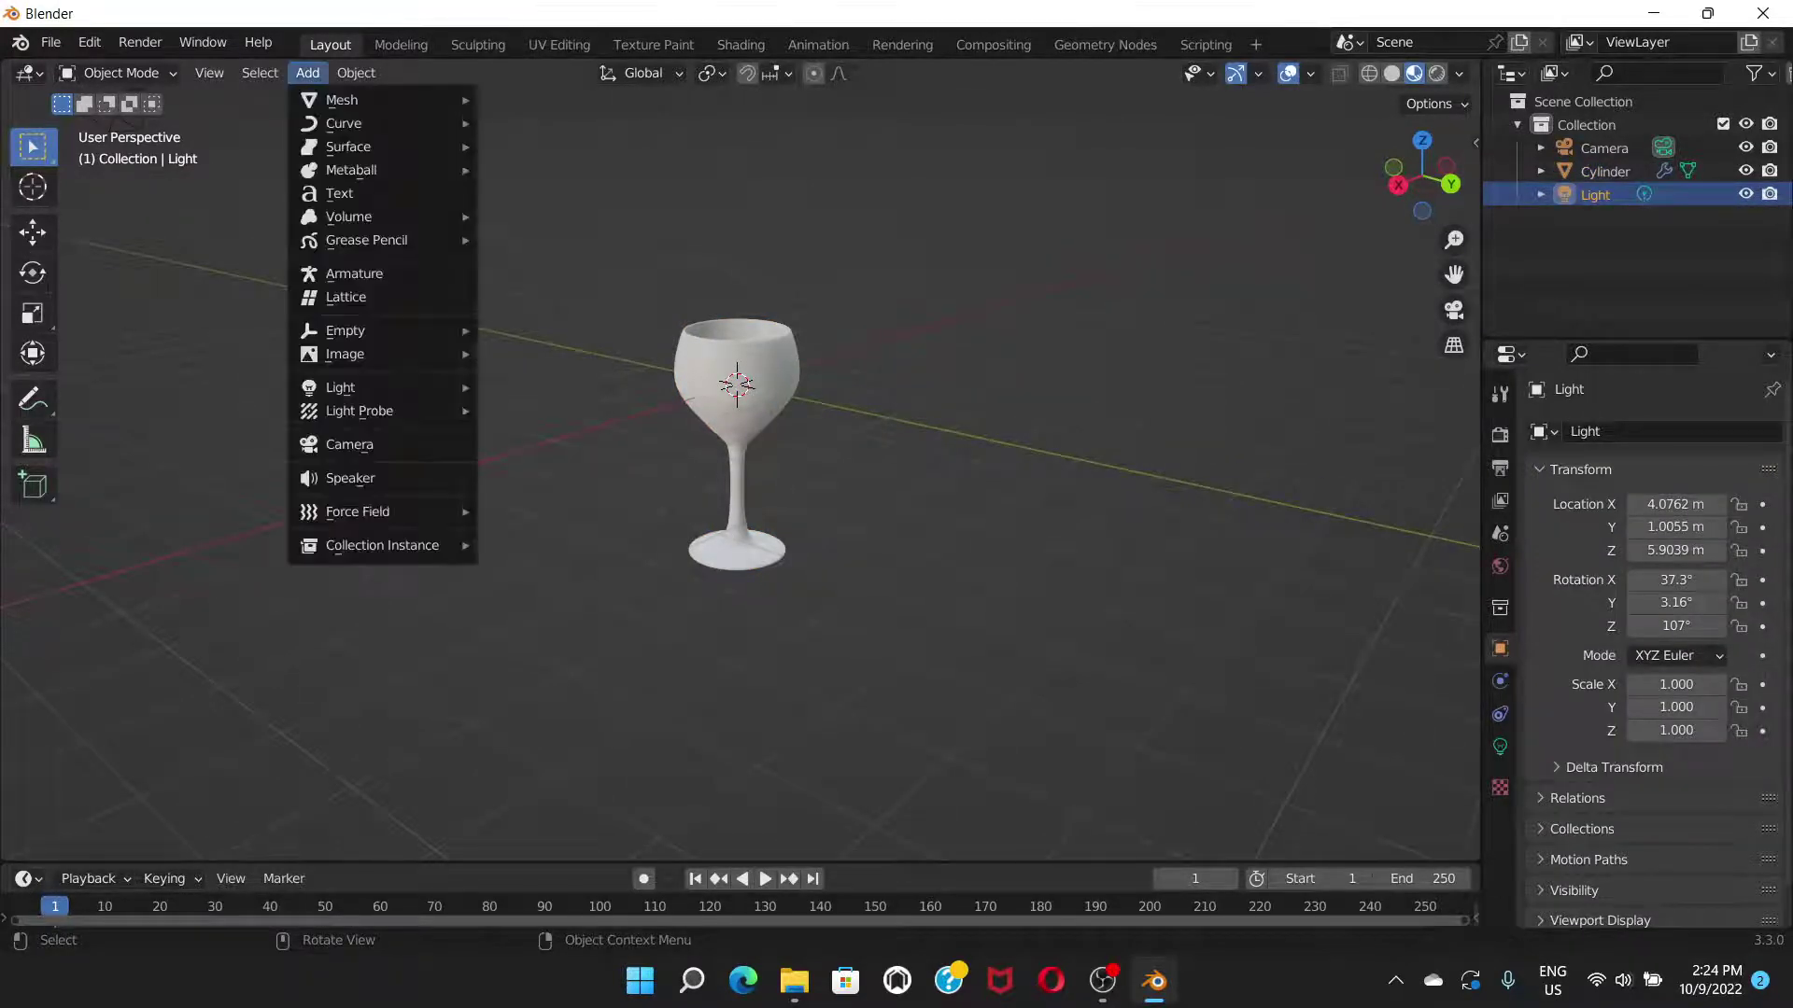
mouse_move(373, 100)
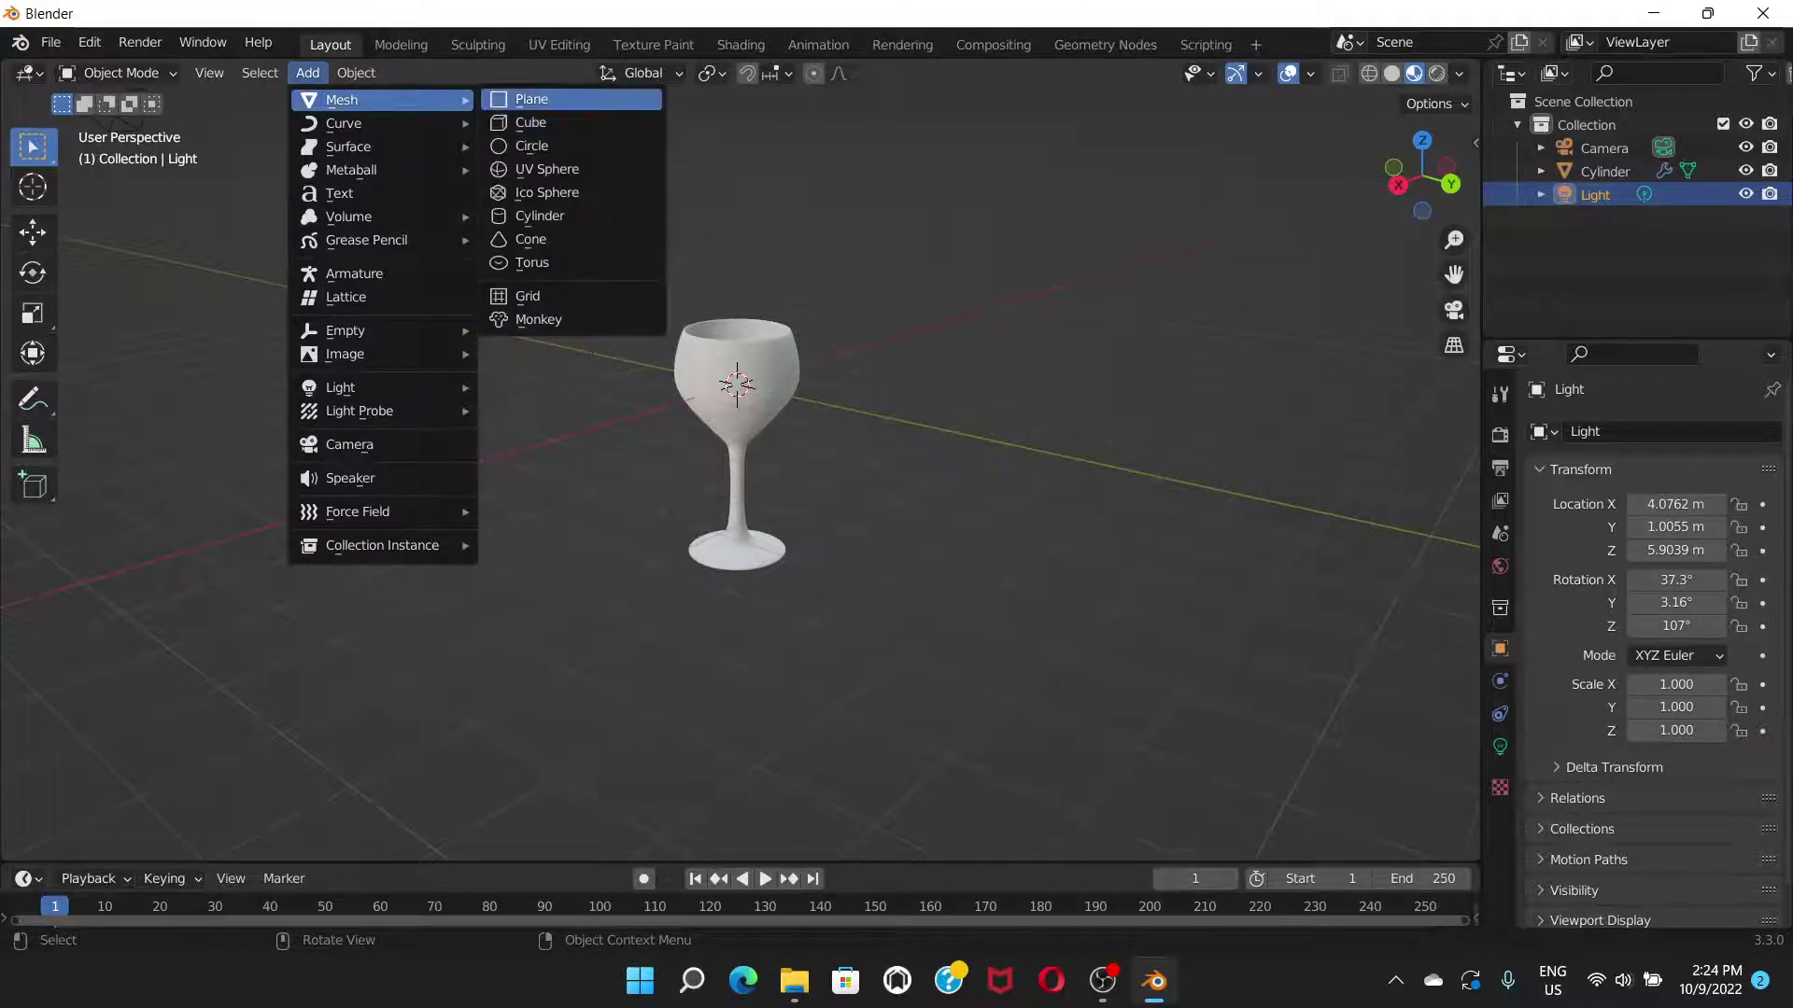
click(541, 99)
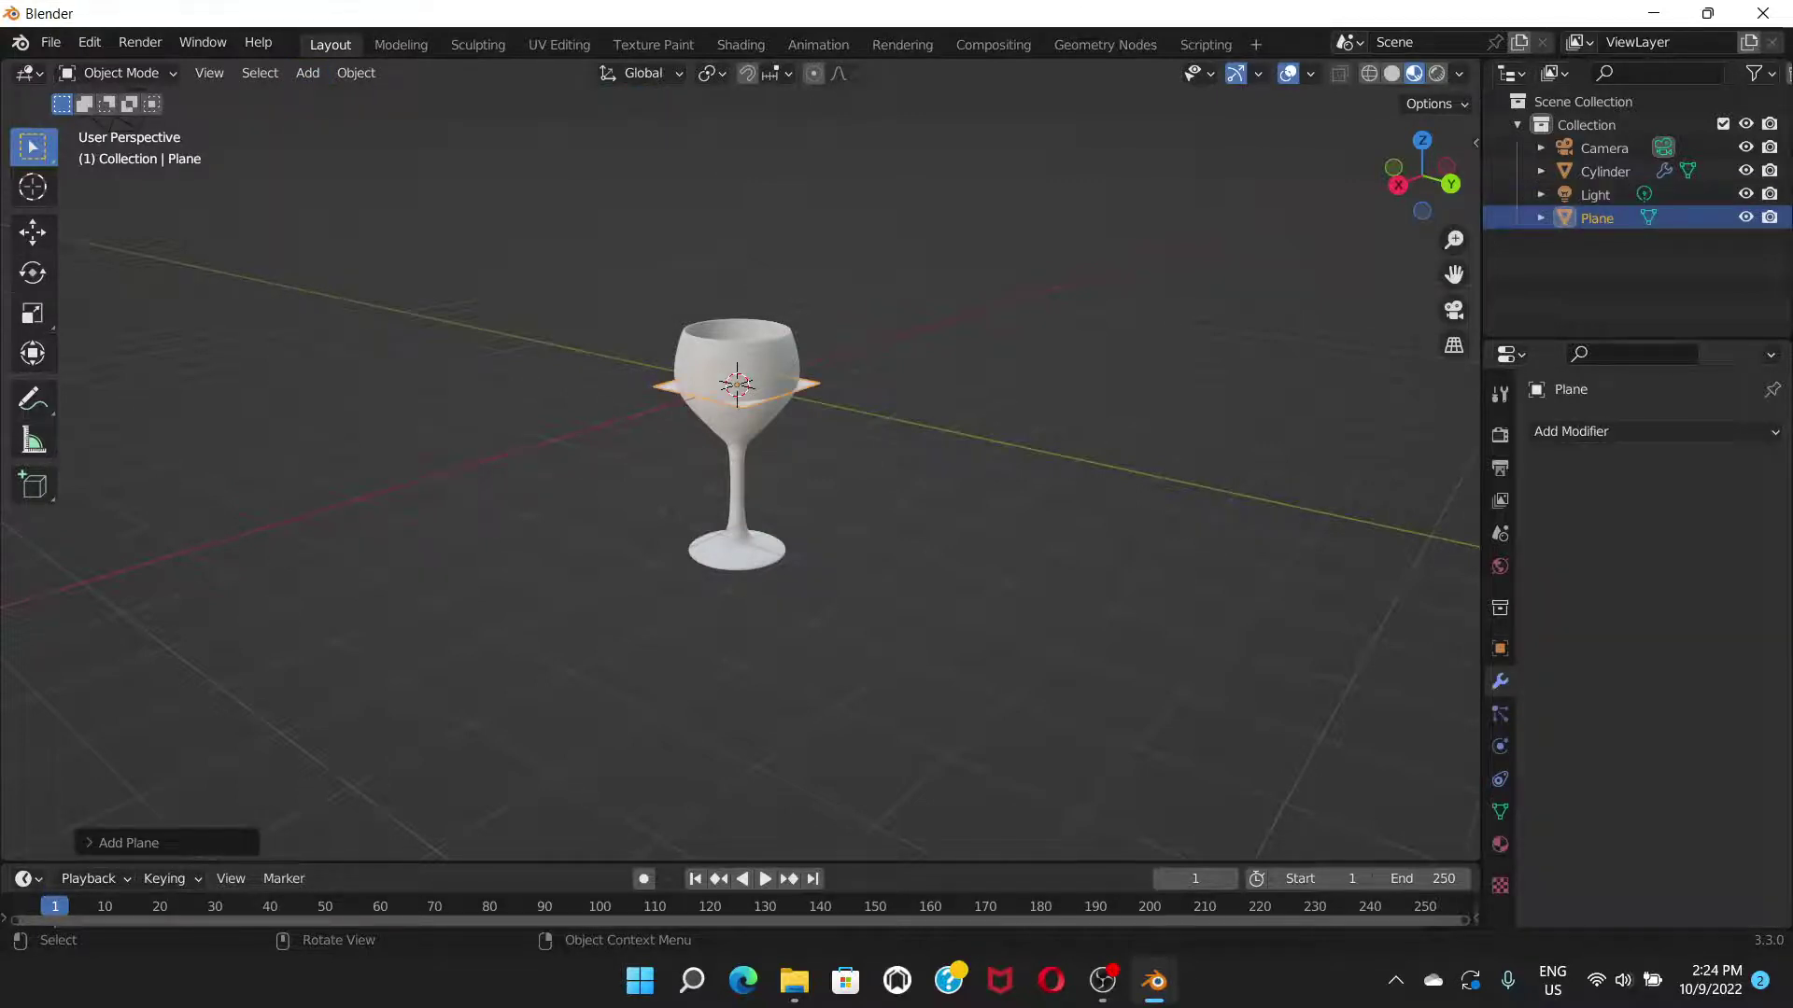
key(s)
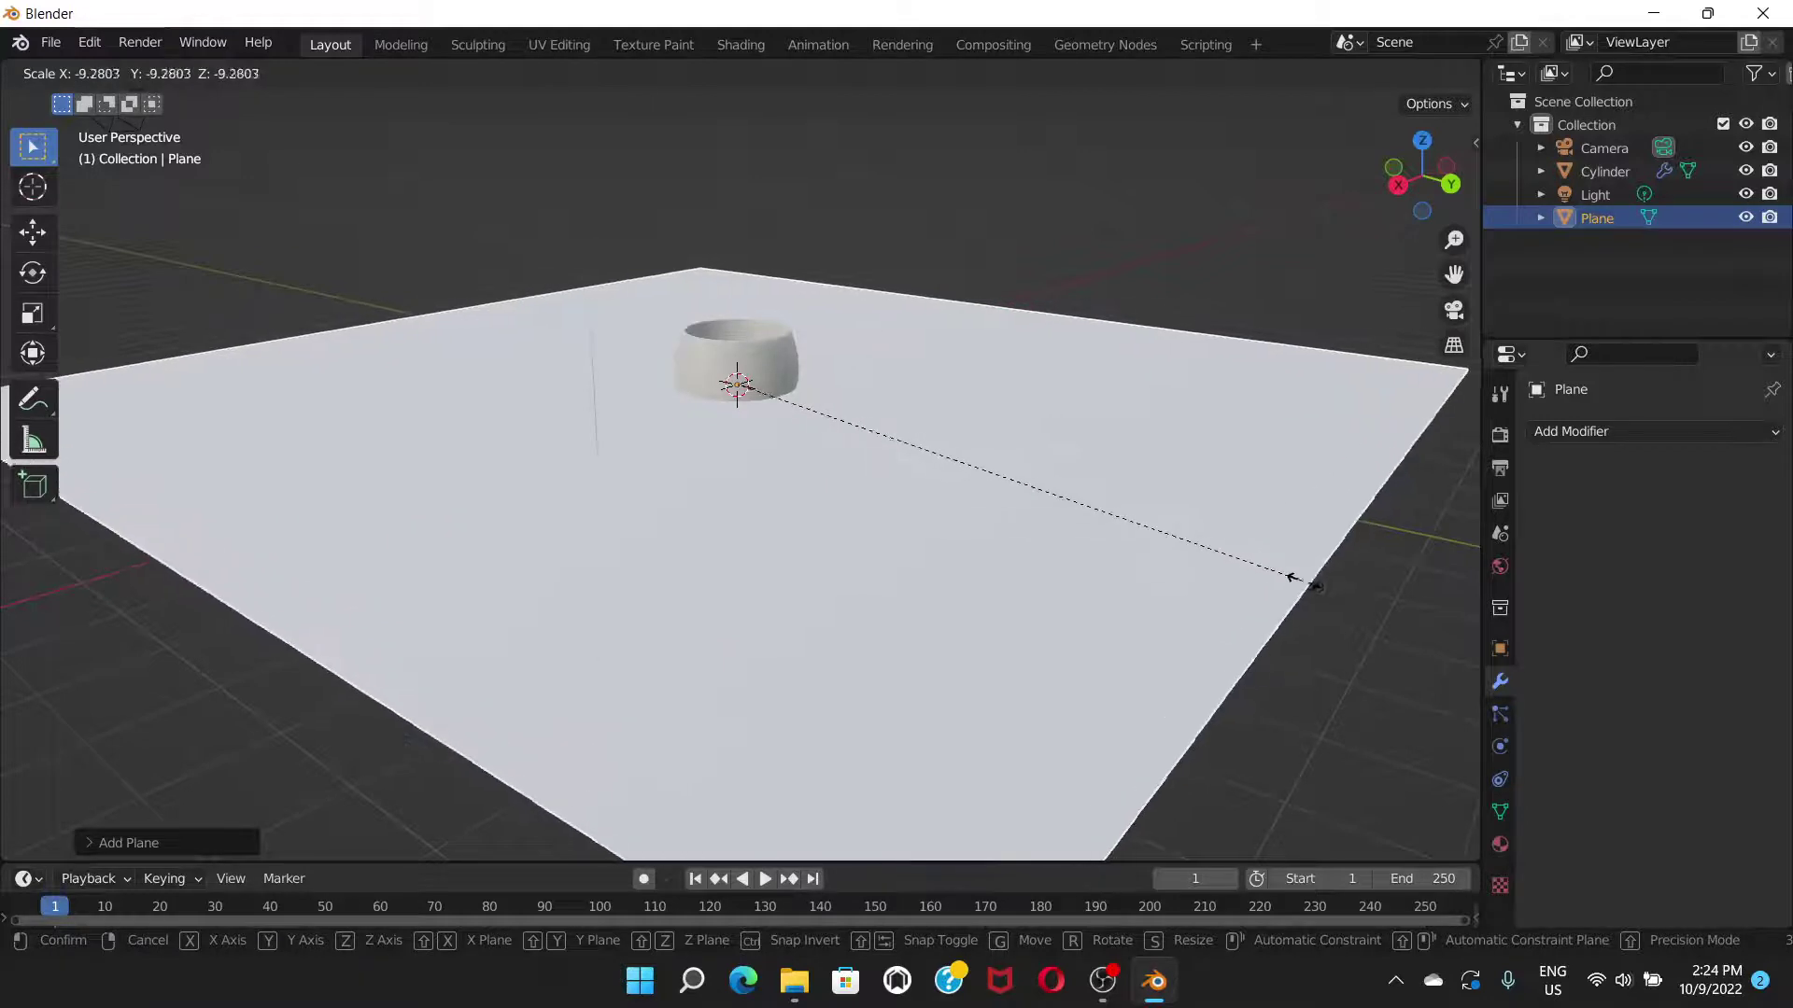
click(1337, 596)
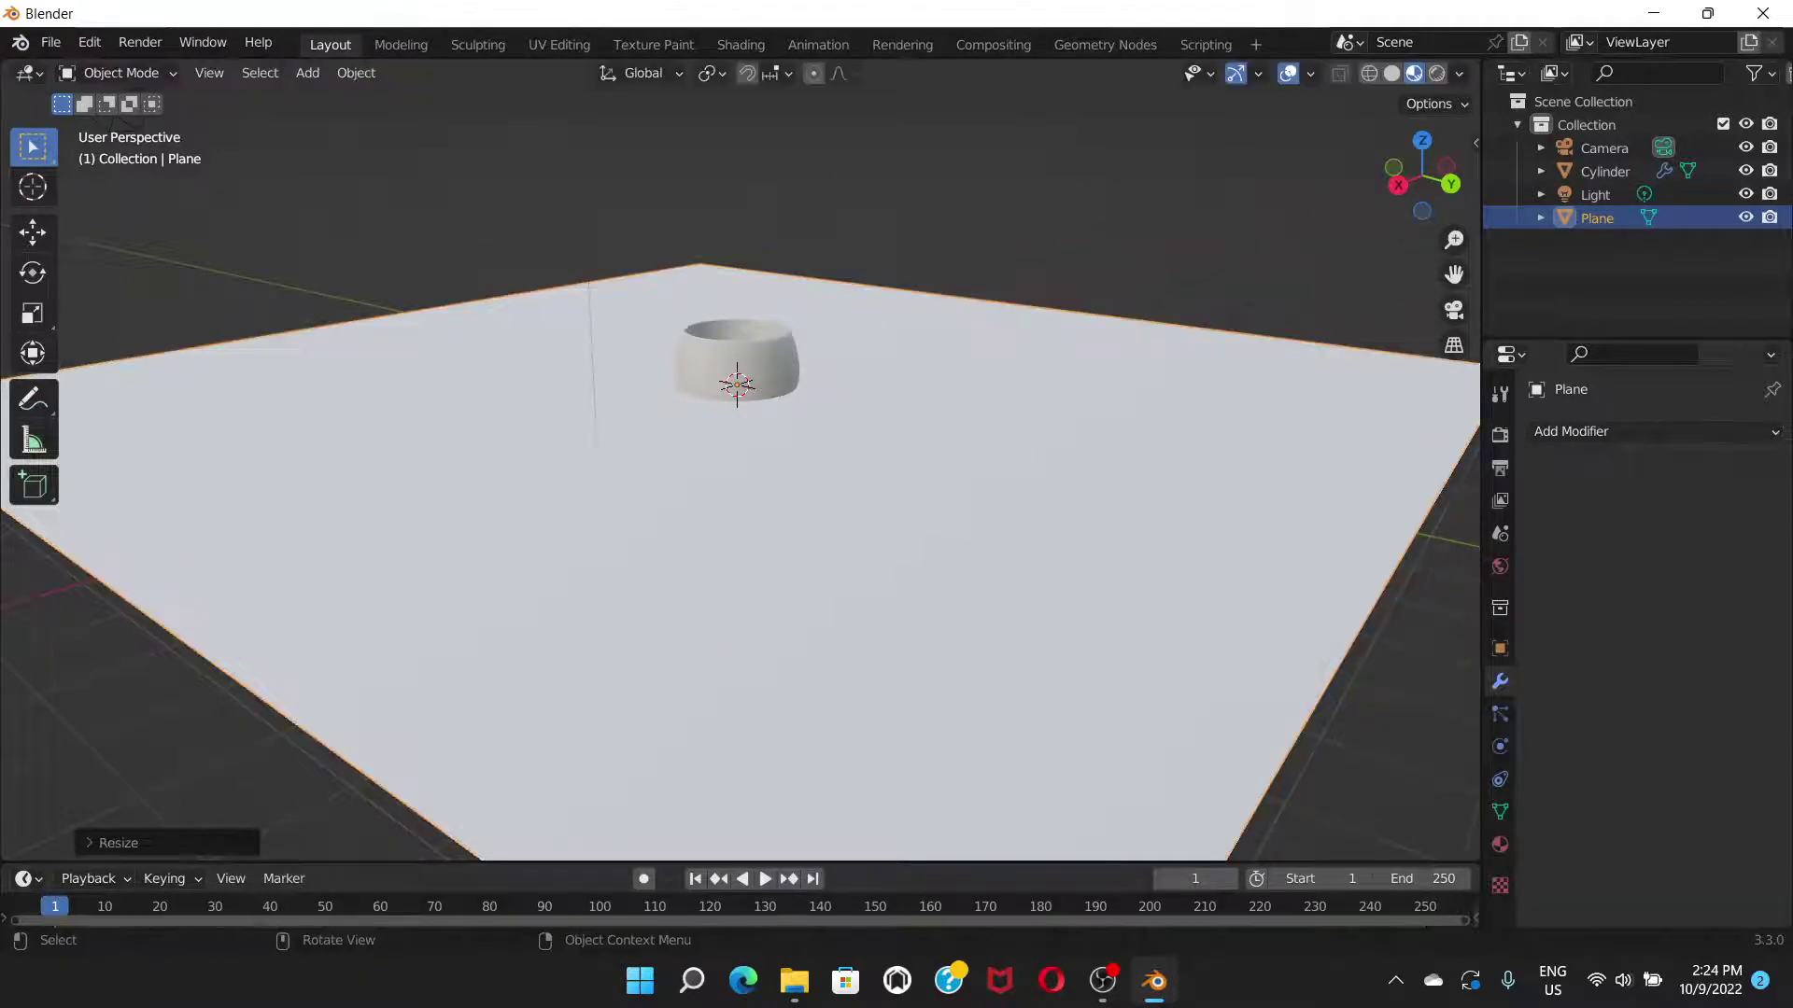
- Raise the wine glass about 3.2 m along the global Z axis to bring its foot up to the ground plane
mouse_move(1337, 595)
middle_down()
mouse_move(1326, 530)
mouse_move(1326, 563)
middle_up()
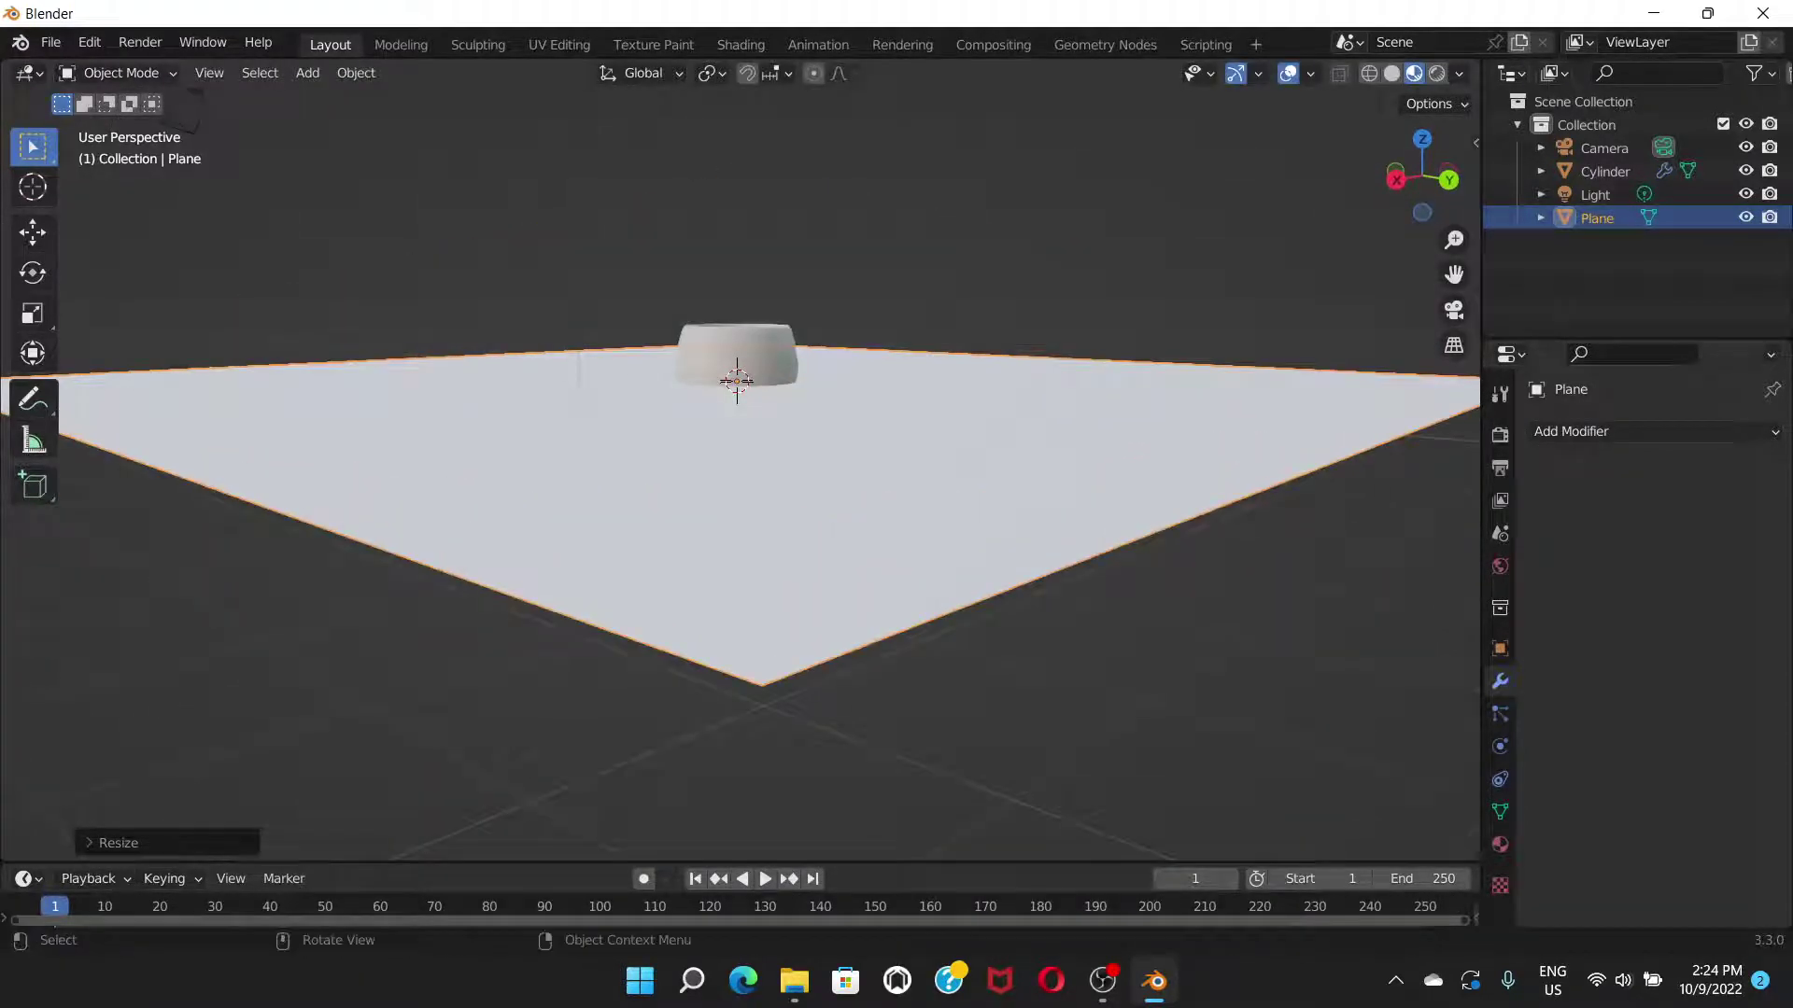
click(736, 355)
key(ctrl+2)
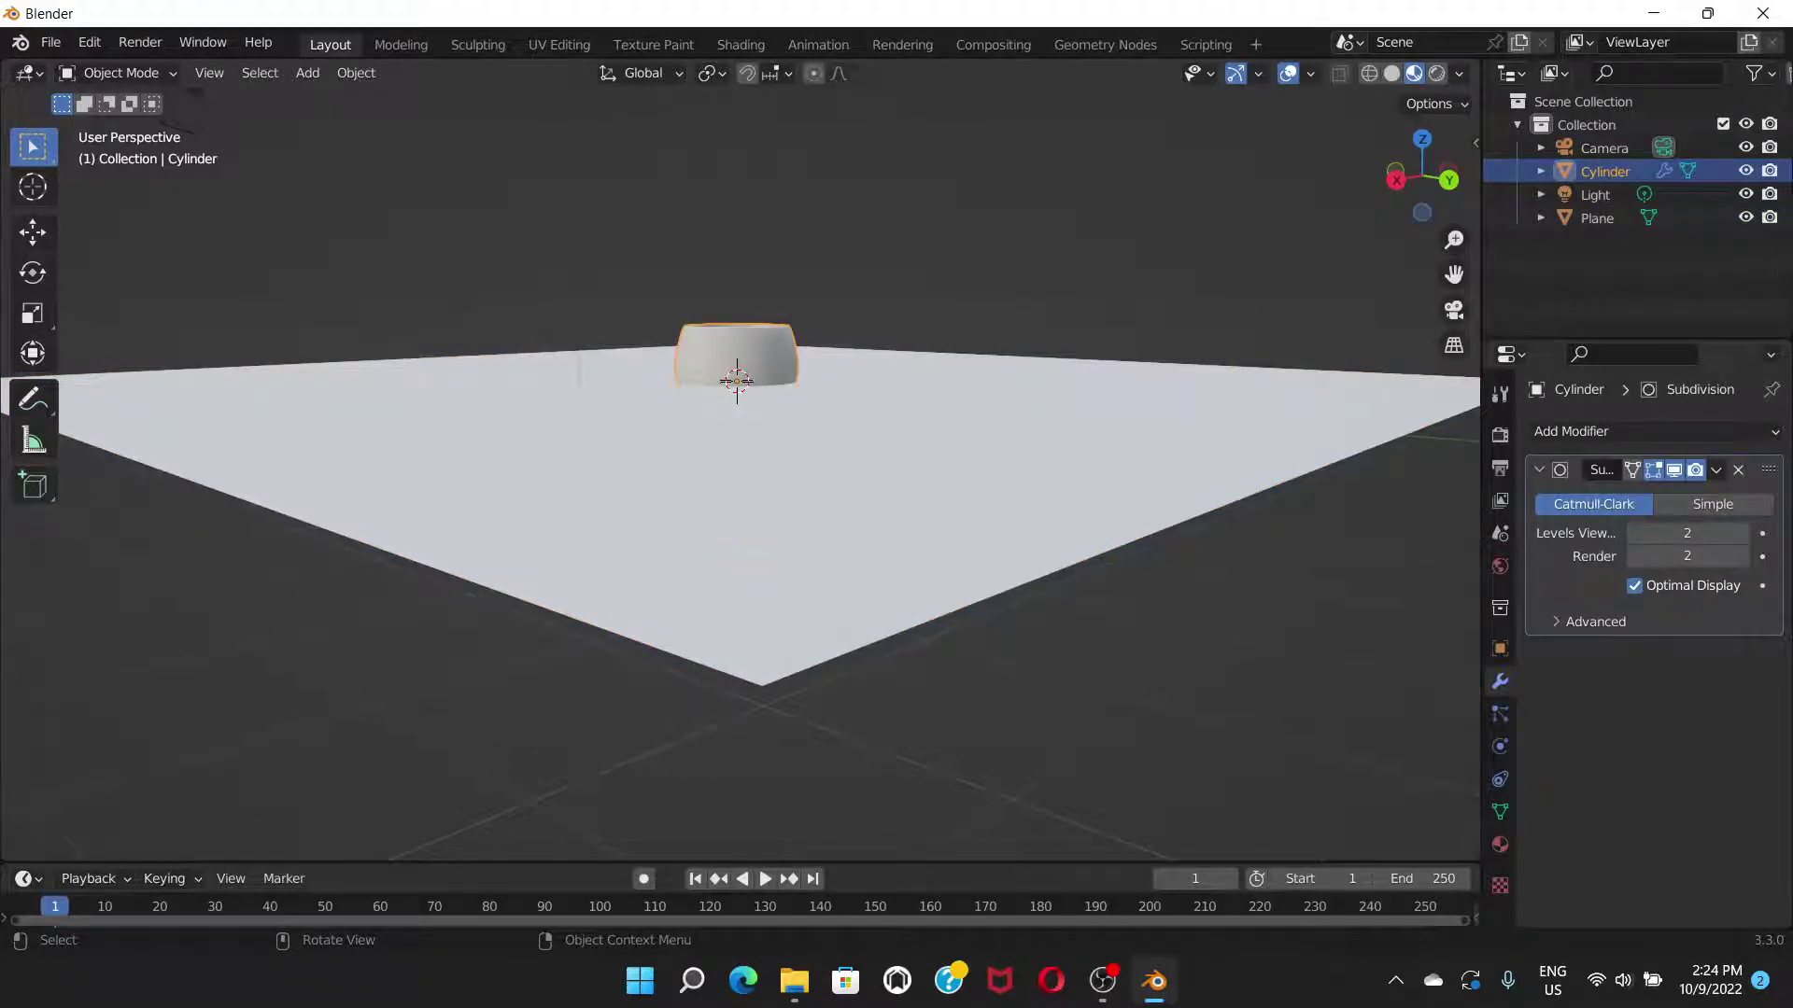
key(g)
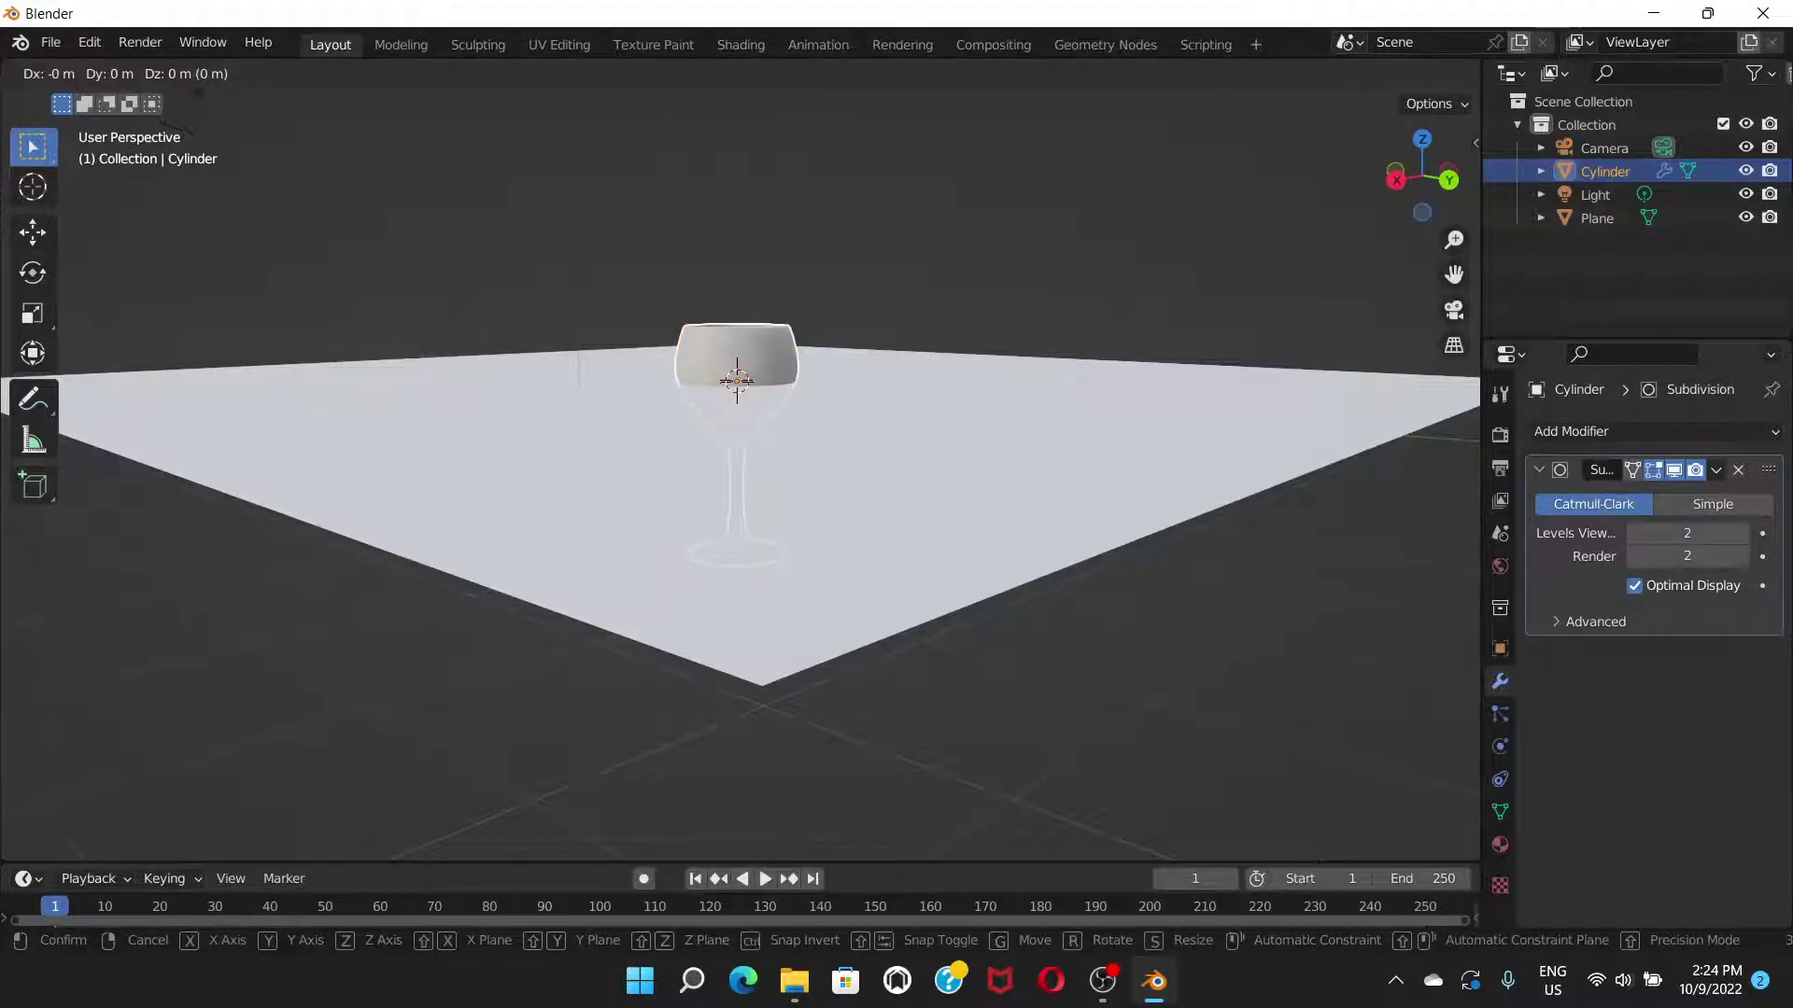
key(z)
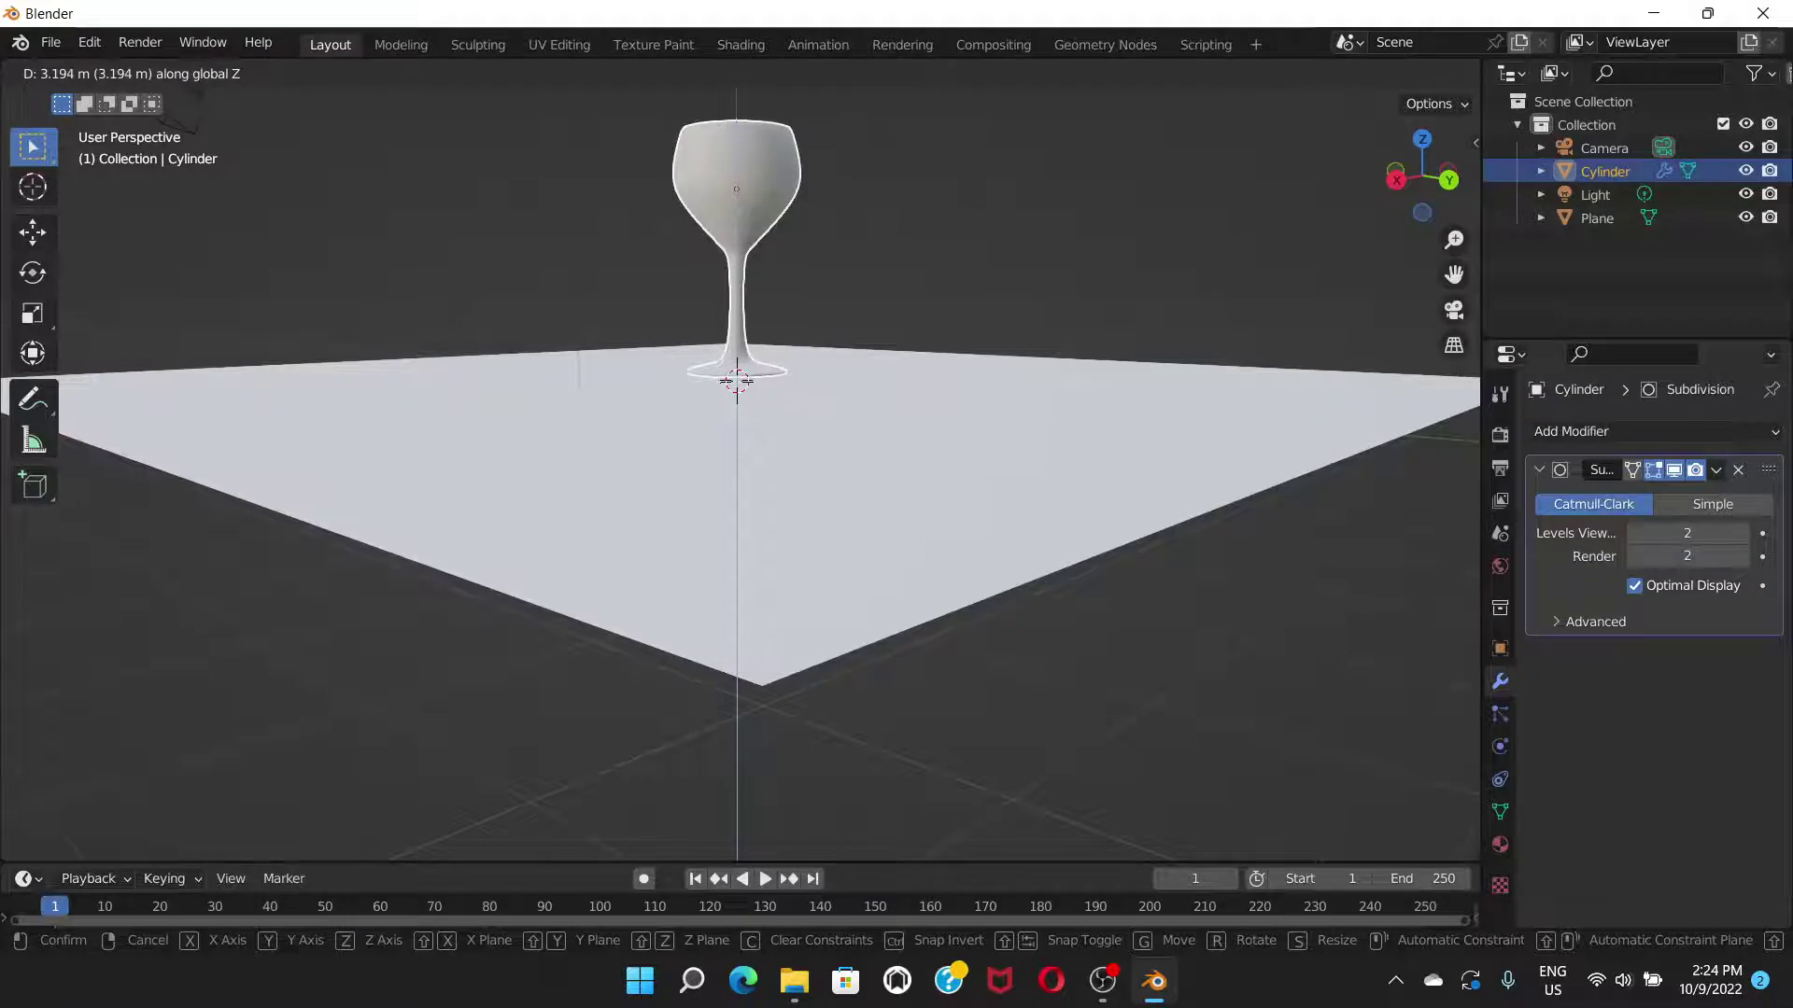
click(747, 420)
- Lower the wine glass about 0.09 m along the global Z axis so its foot rests on the plane
middle_drag(747, 420, 523, 411)
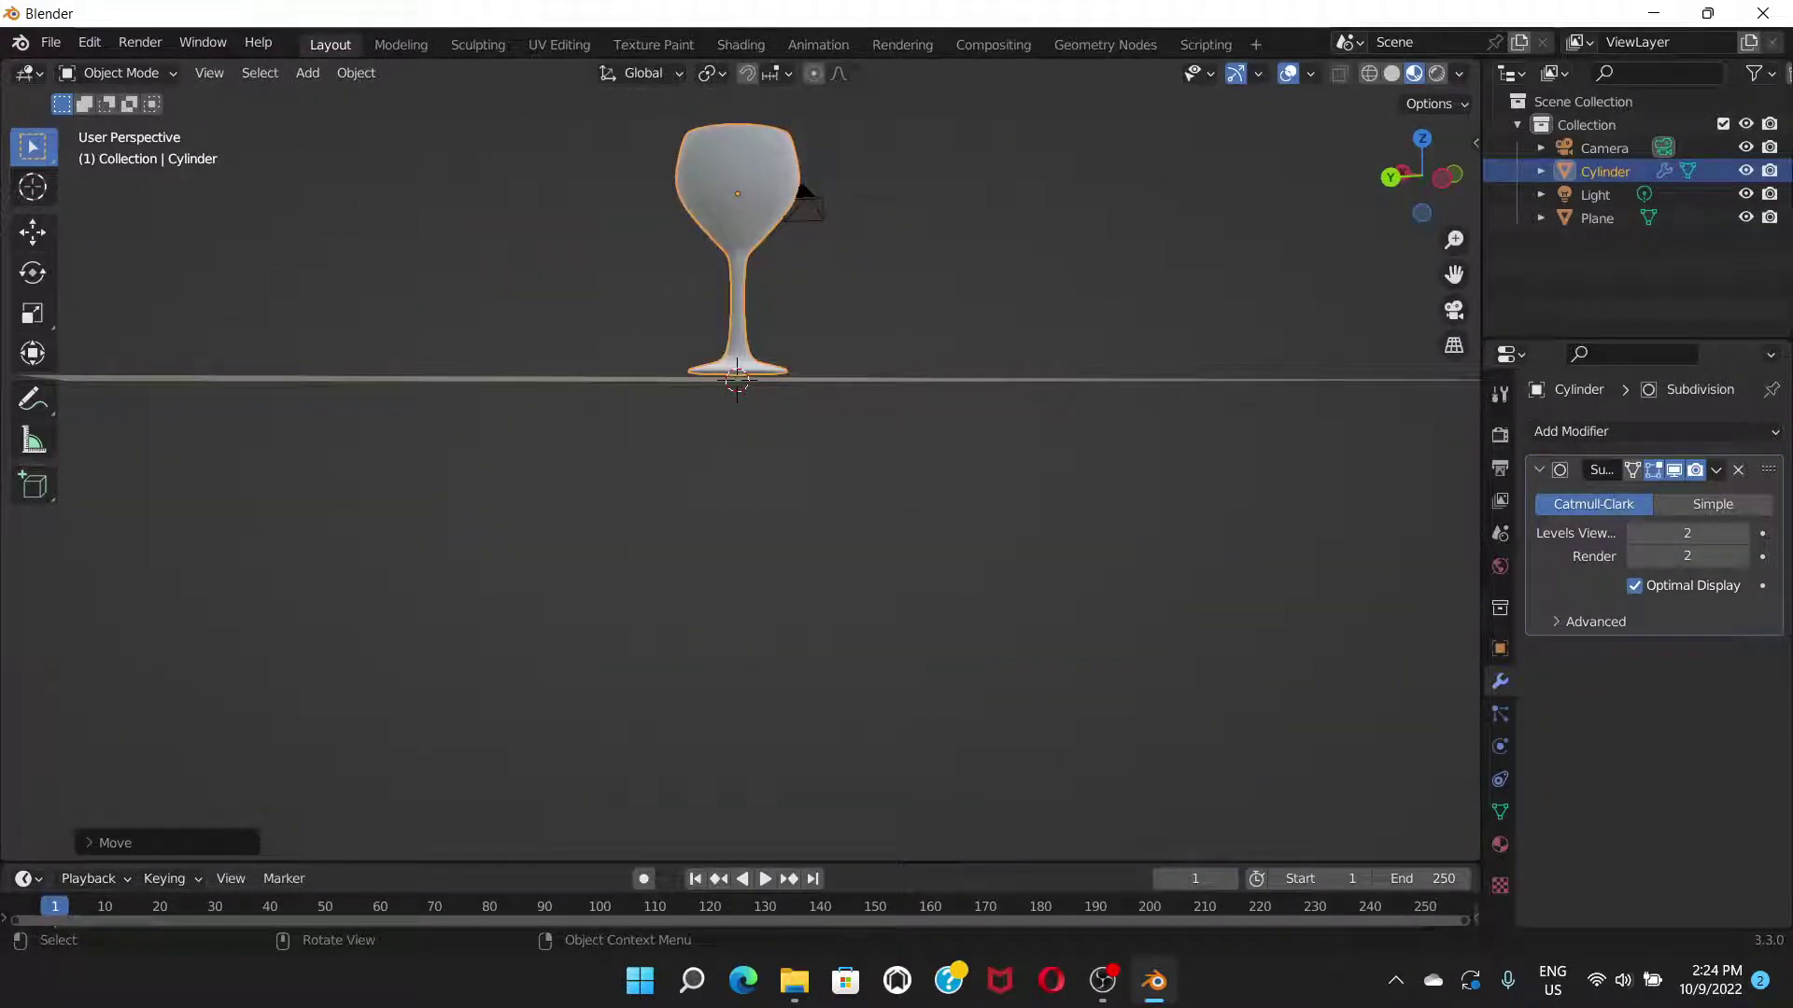
key(g)
key(z)
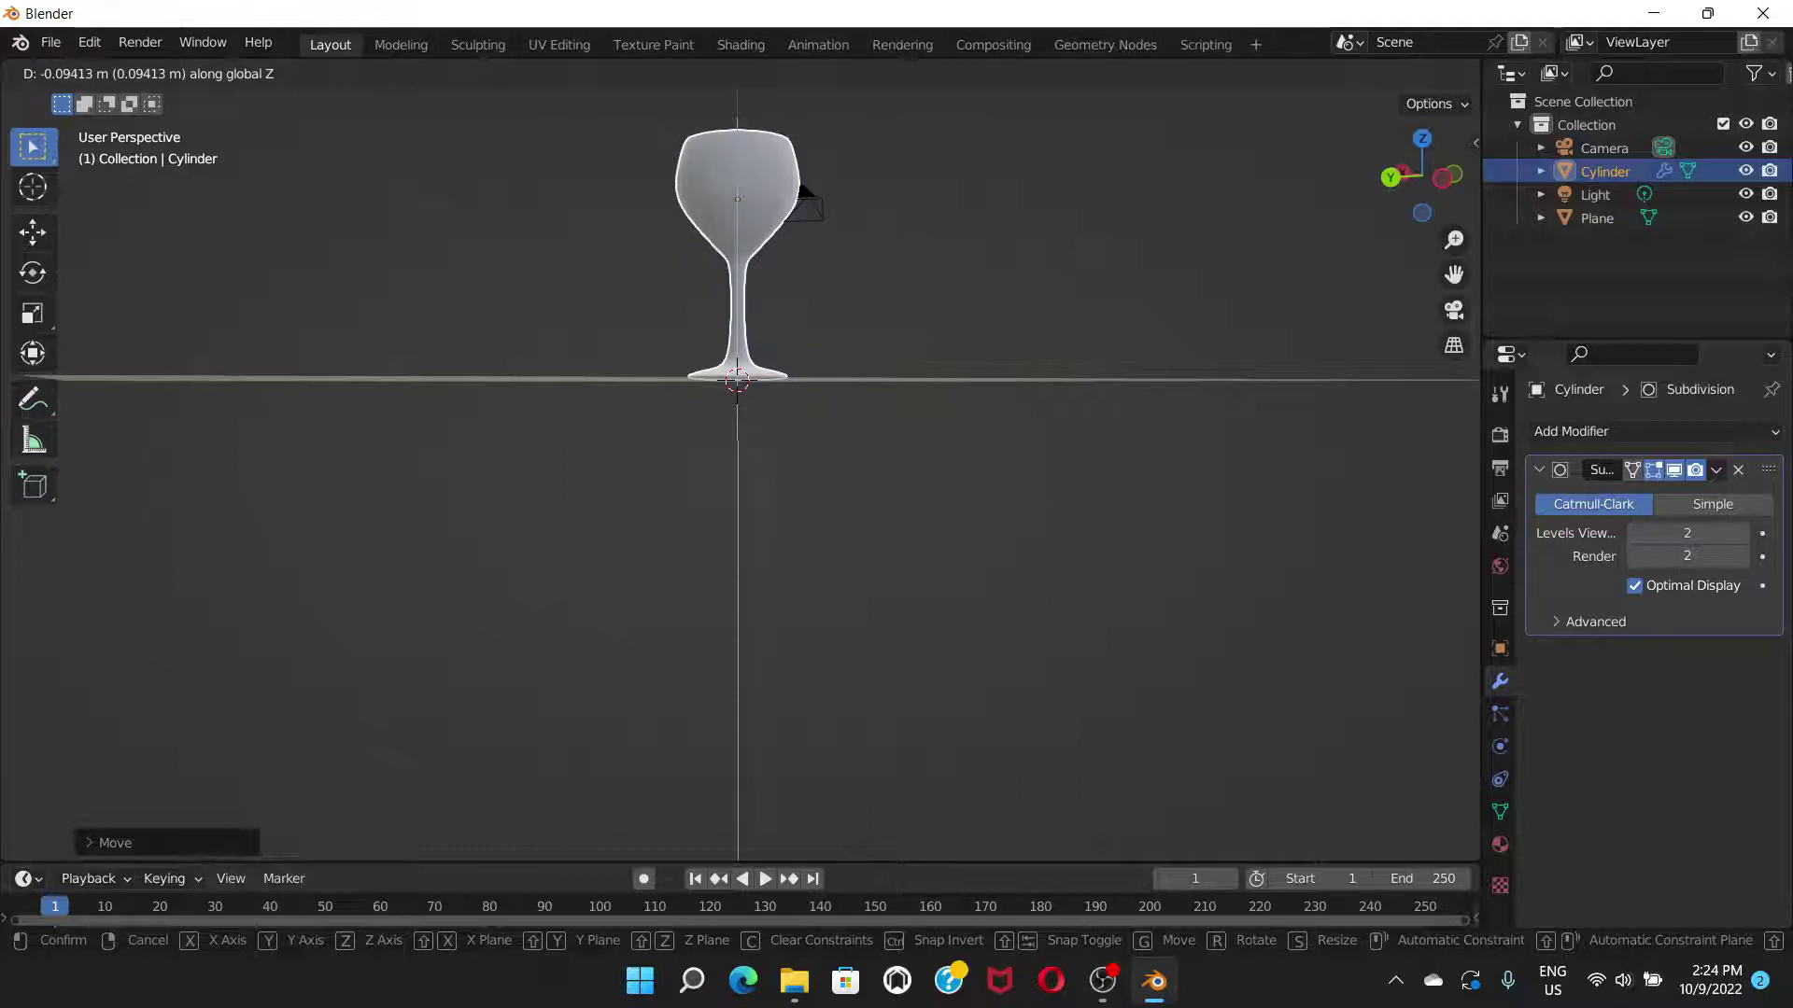
click(800, 191)
middle_drag(800, 187, 422, 205)
scroll(504, 236, down, 5)
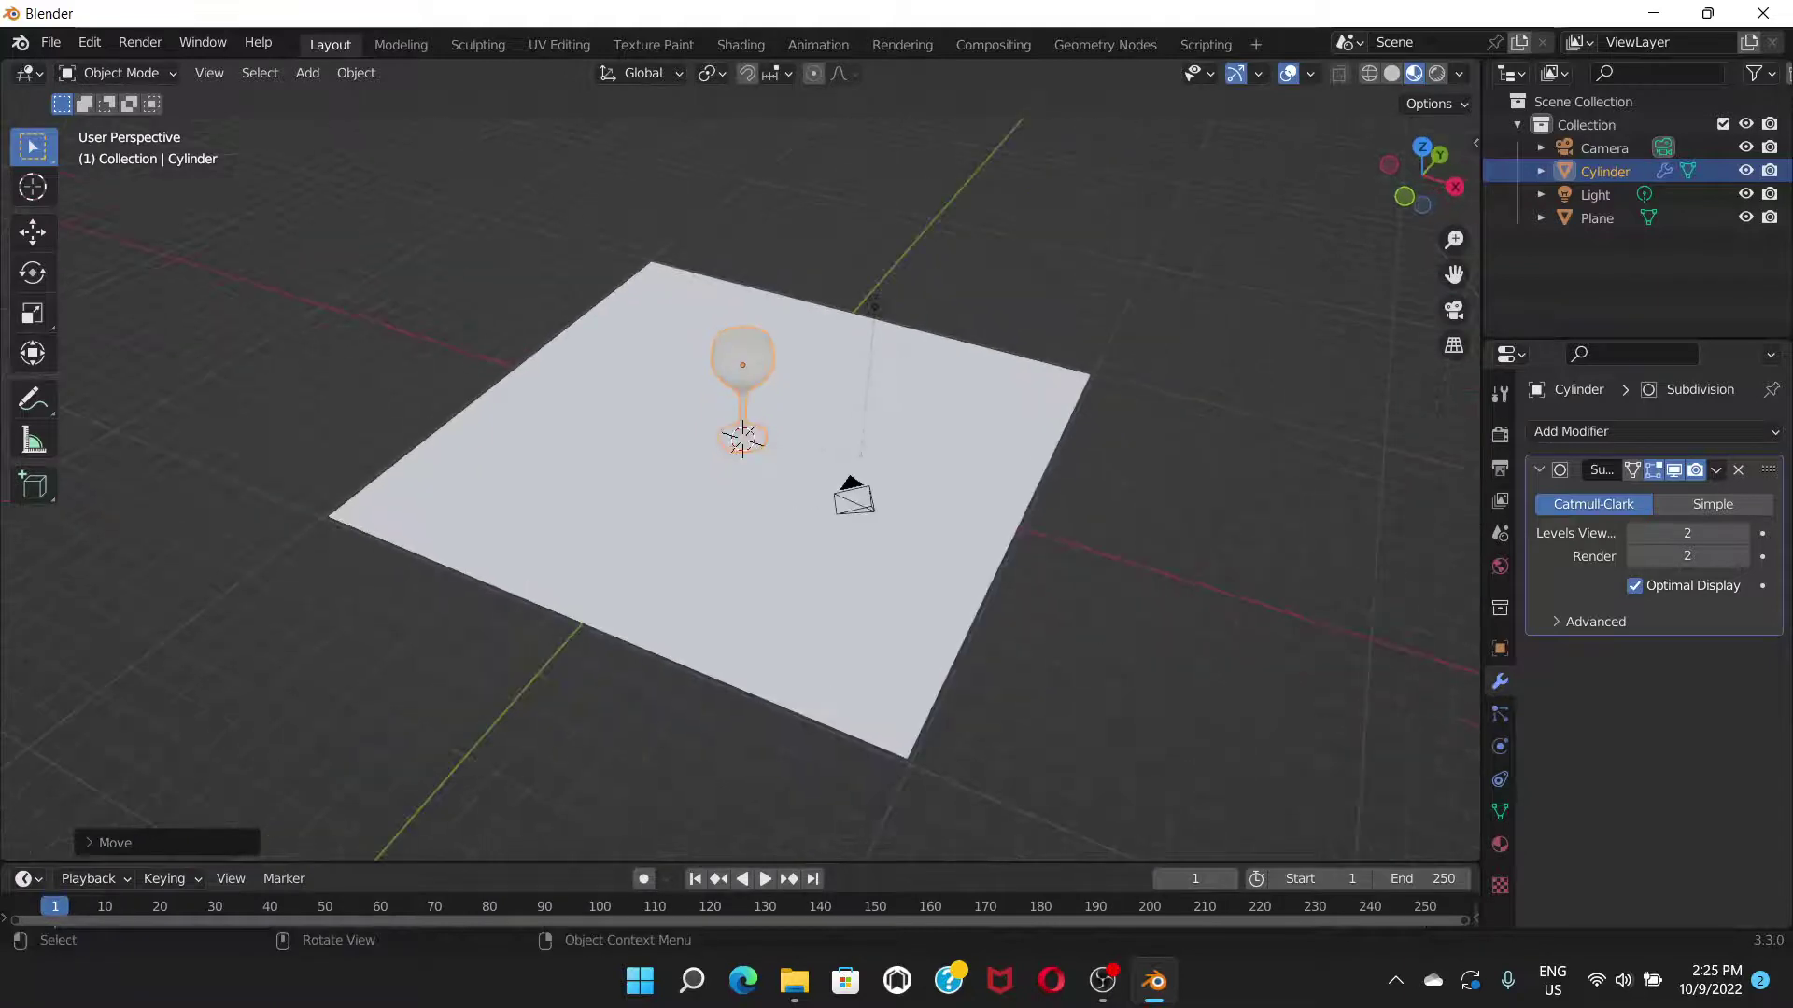
- Create a new material for the ground plane and set its base color to orange-red
scroll(422, 205, up, 3)
scroll(822, 150, up, 2)
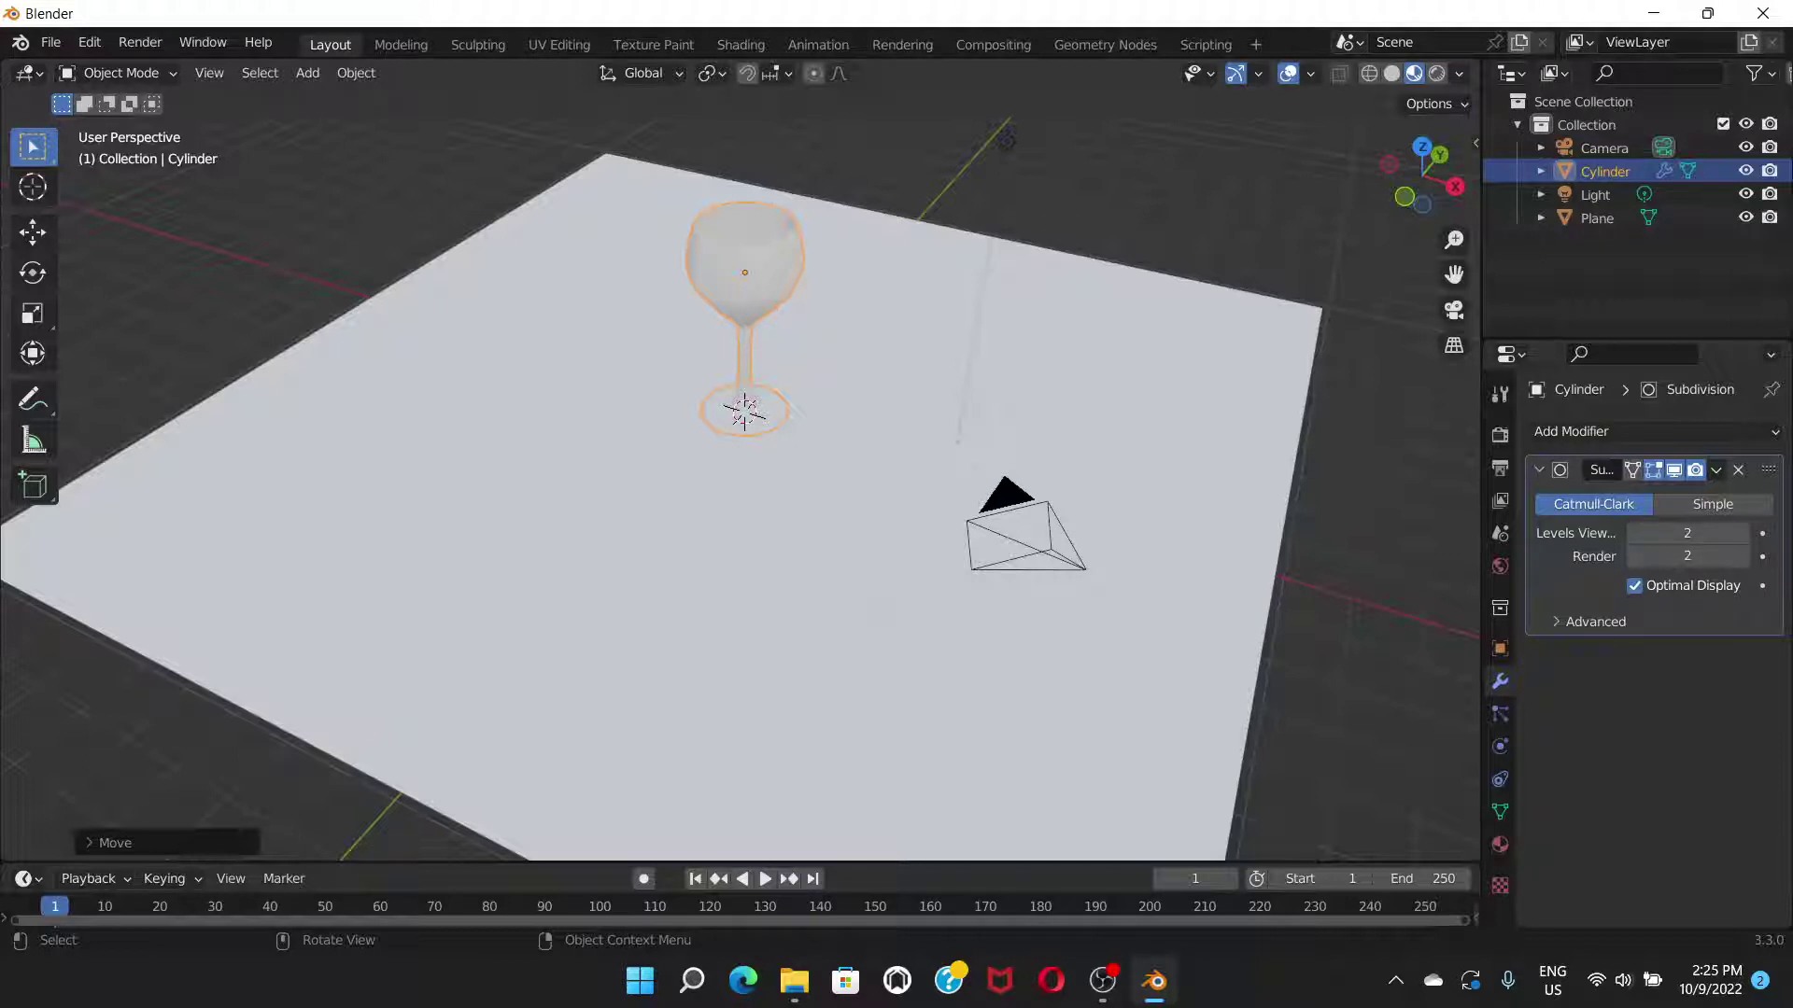
click(841, 561)
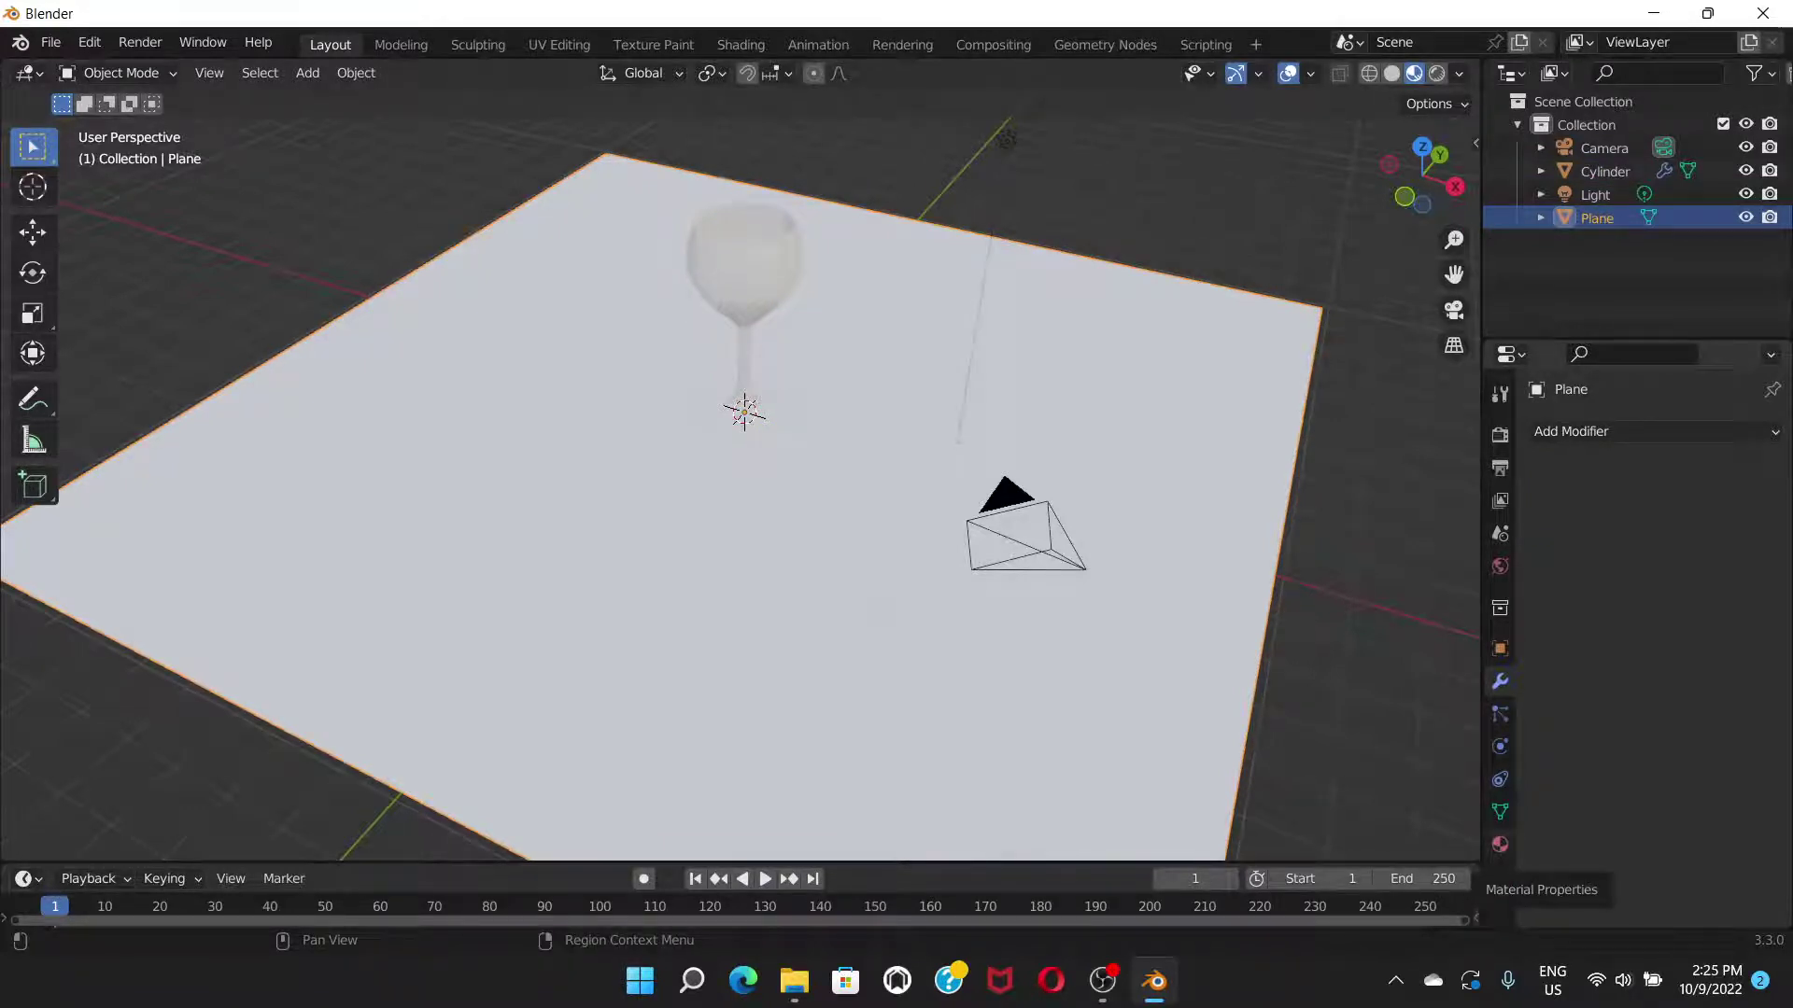
click(1499, 844)
click(1671, 530)
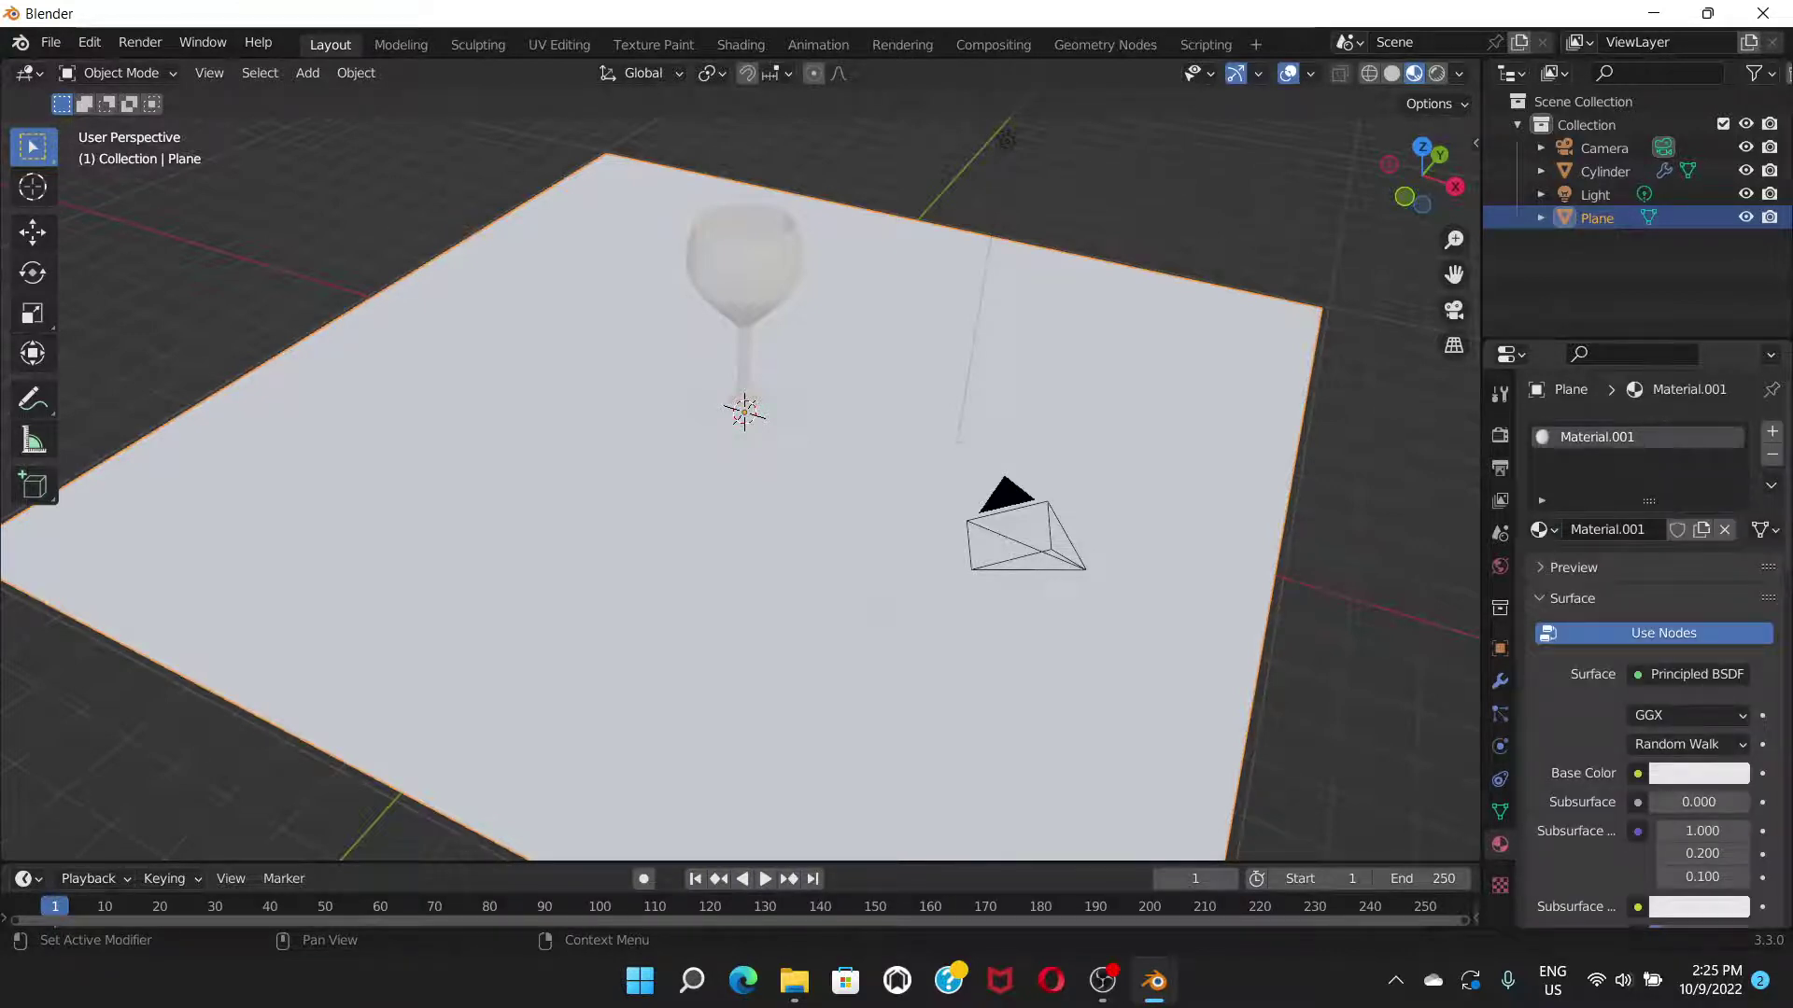
click(1698, 774)
mouse_move(1598, 560)
mouse_down()
mouse_move(1639, 576)
mouse_move(1613, 582)
mouse_move(1633, 560)
mouse_move(1612, 582)
mouse_up()
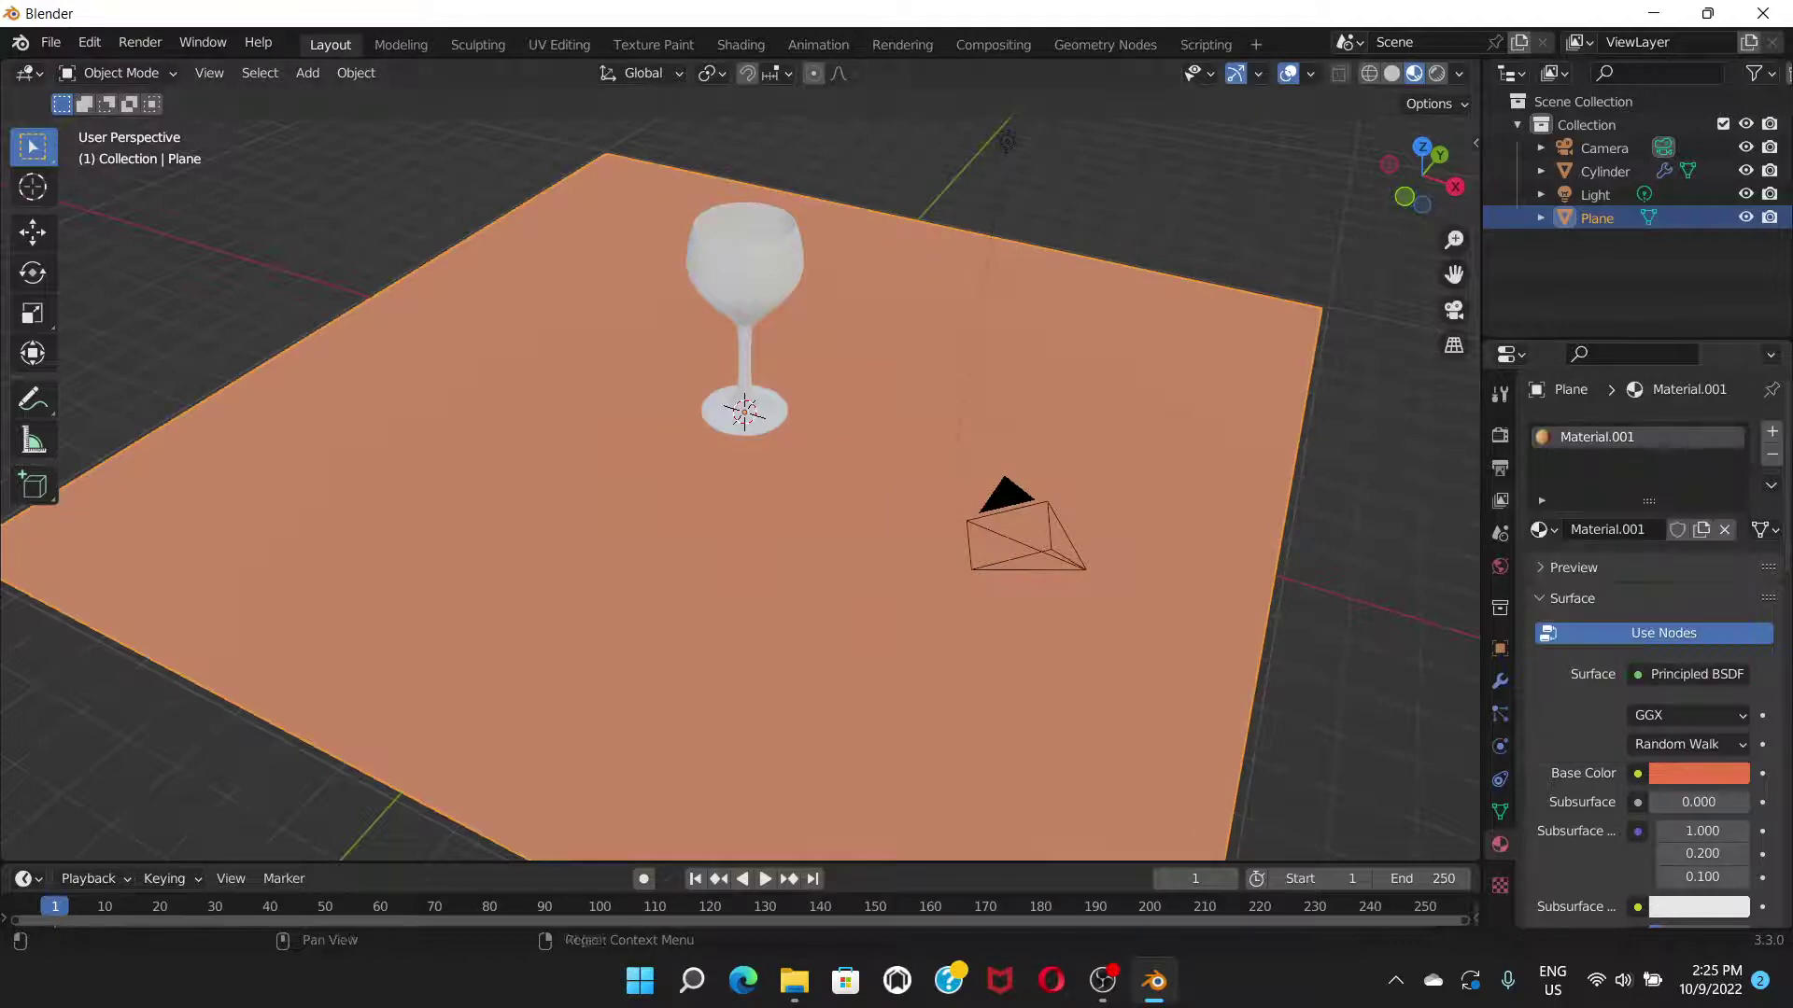
- Render a still image from the existing camera position, then close the render result
middle_drag(841, 523, 793, 493)
click(140, 43)
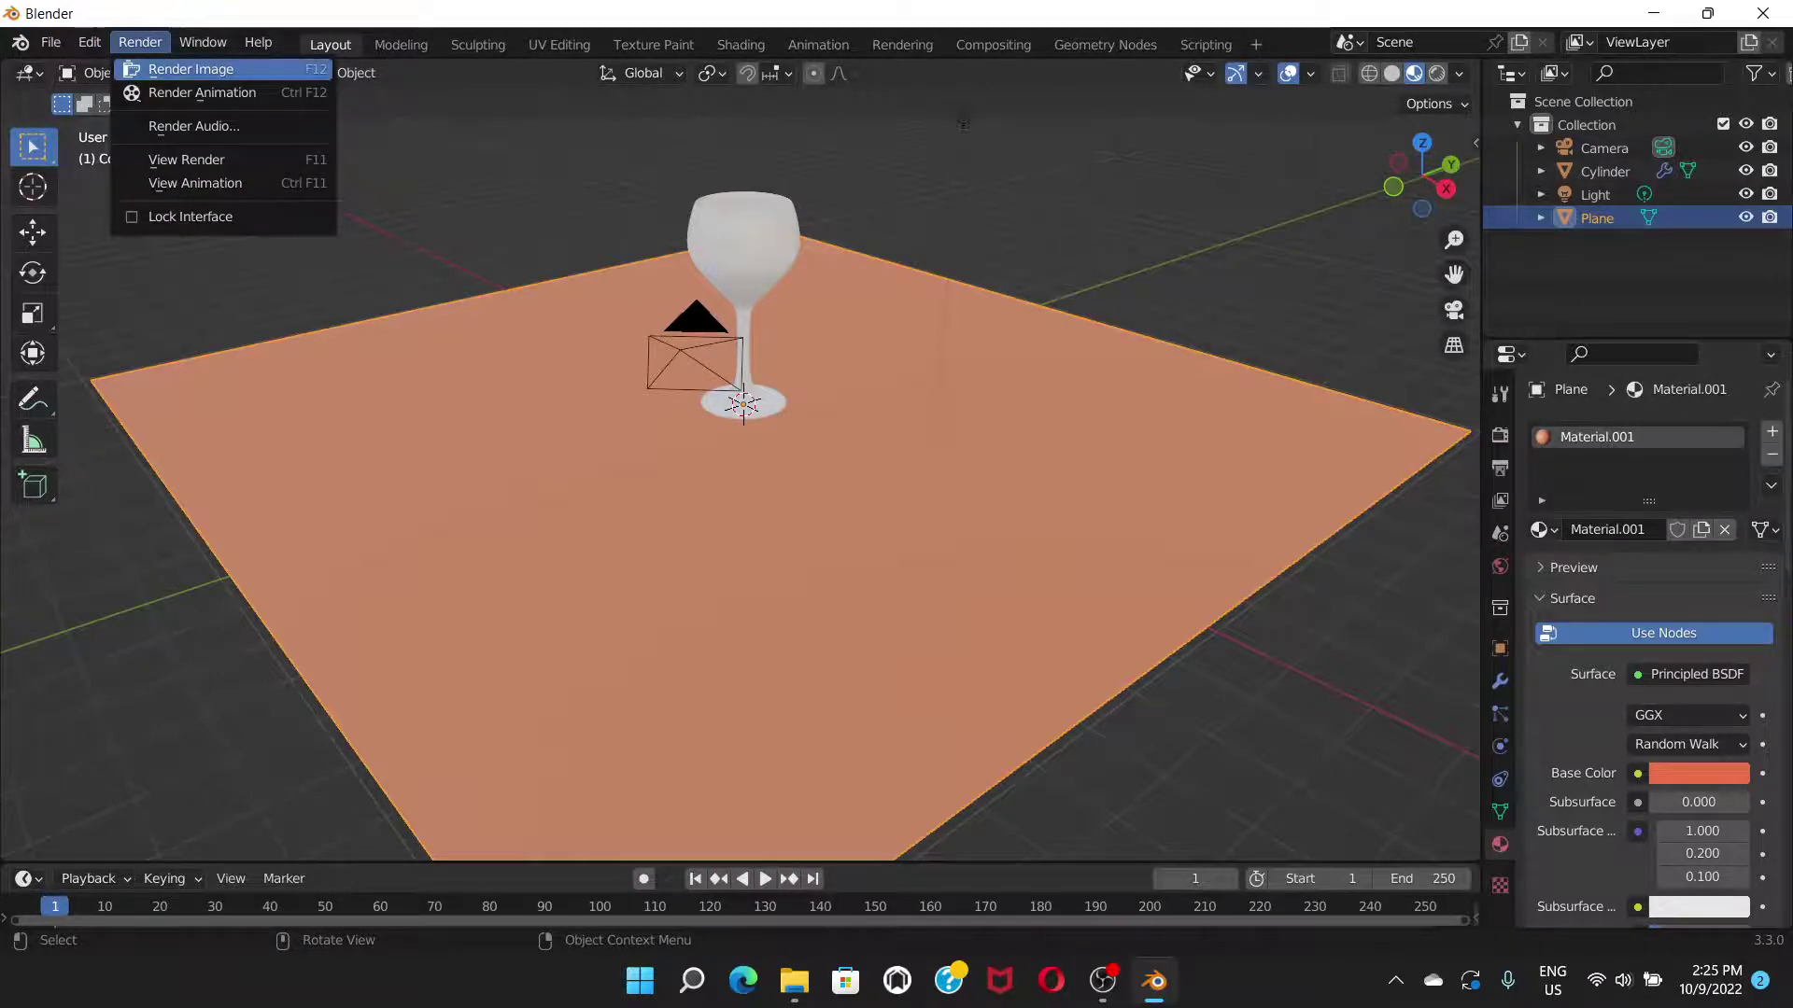
click(187, 69)
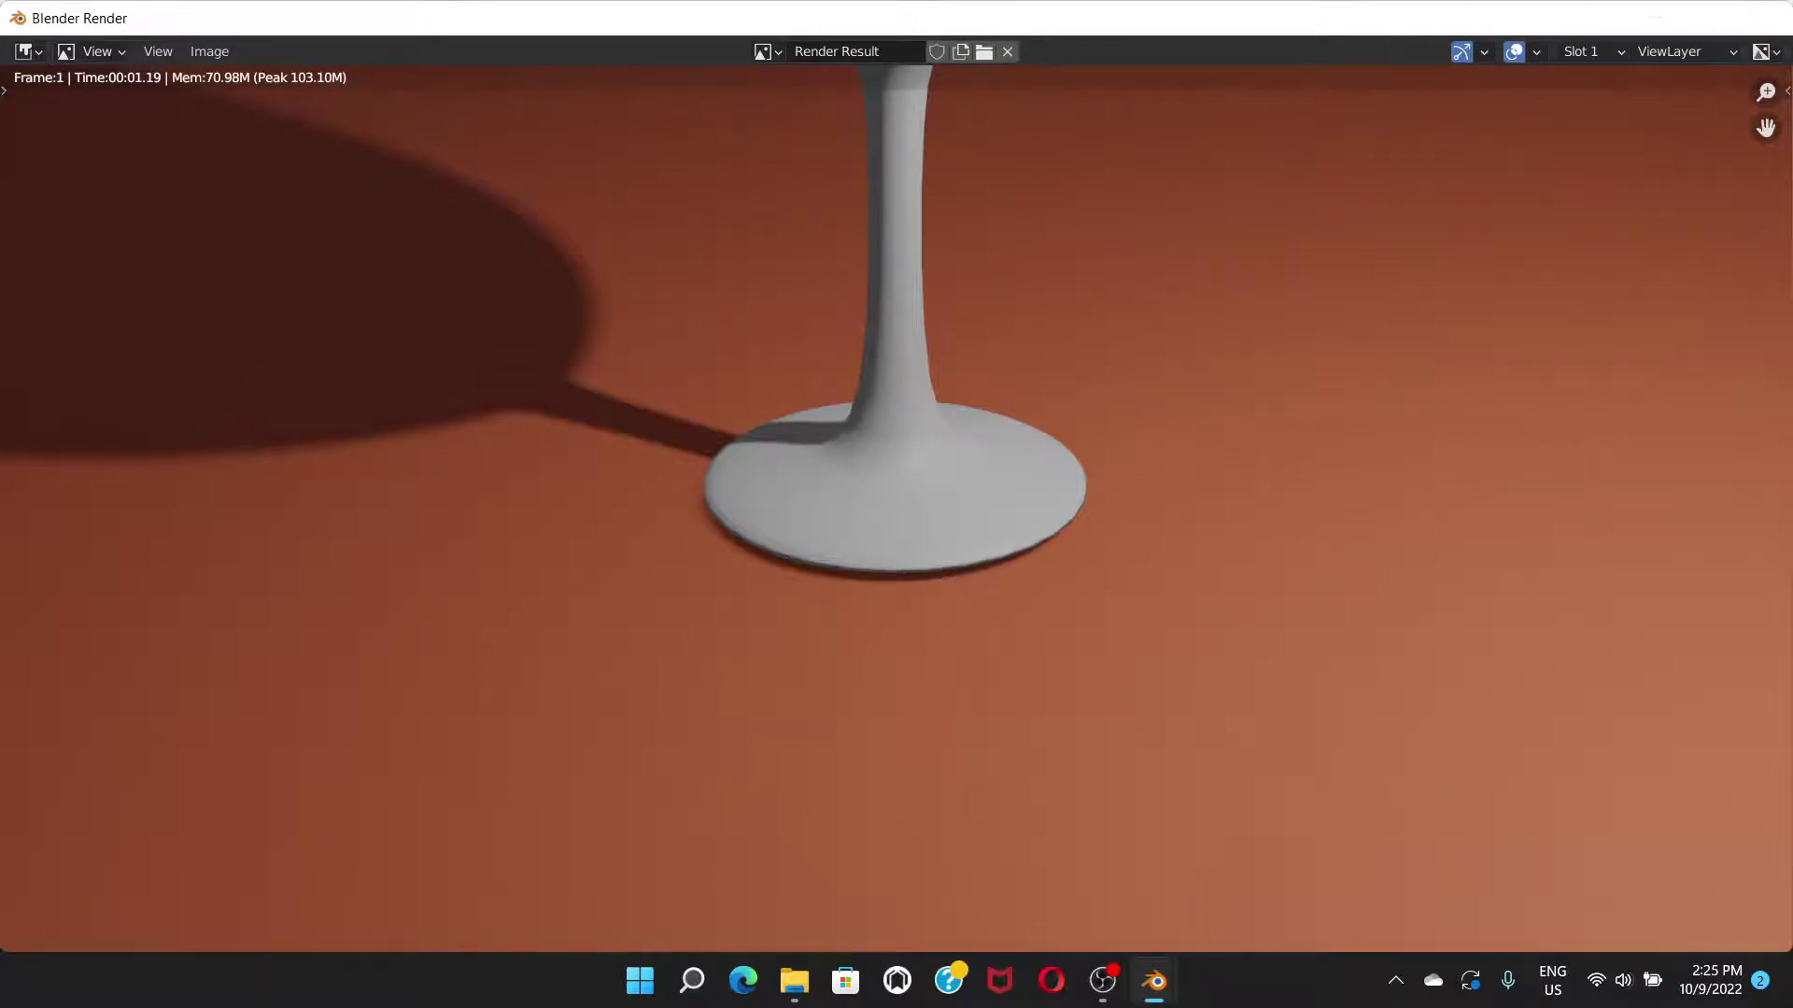
click(1765, 19)
- Frame the whole wine glass from an elevated angle and align the active camera to this view
middle_drag(803, 448, 846, 469)
middle_drag(934, 504, 942, 502)
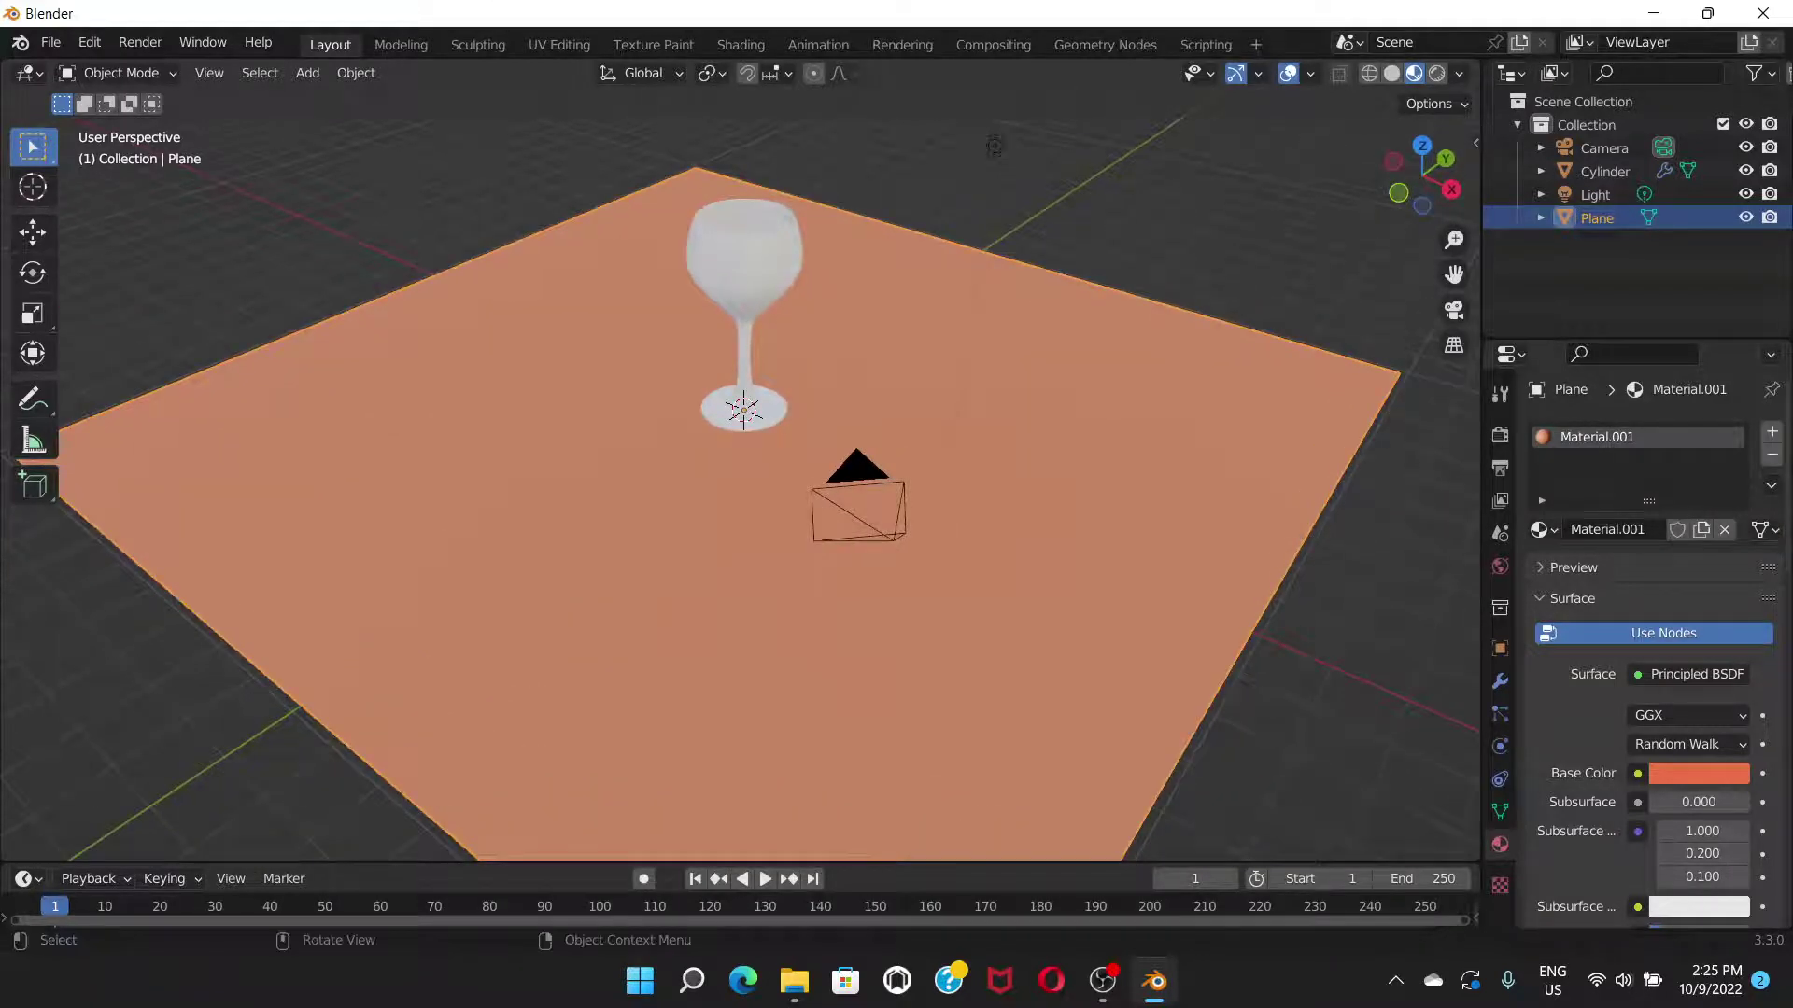
scroll(943, 502, up, 2)
drag(1454, 274, 1461, 389)
middle_drag(942, 453, 943, 420)
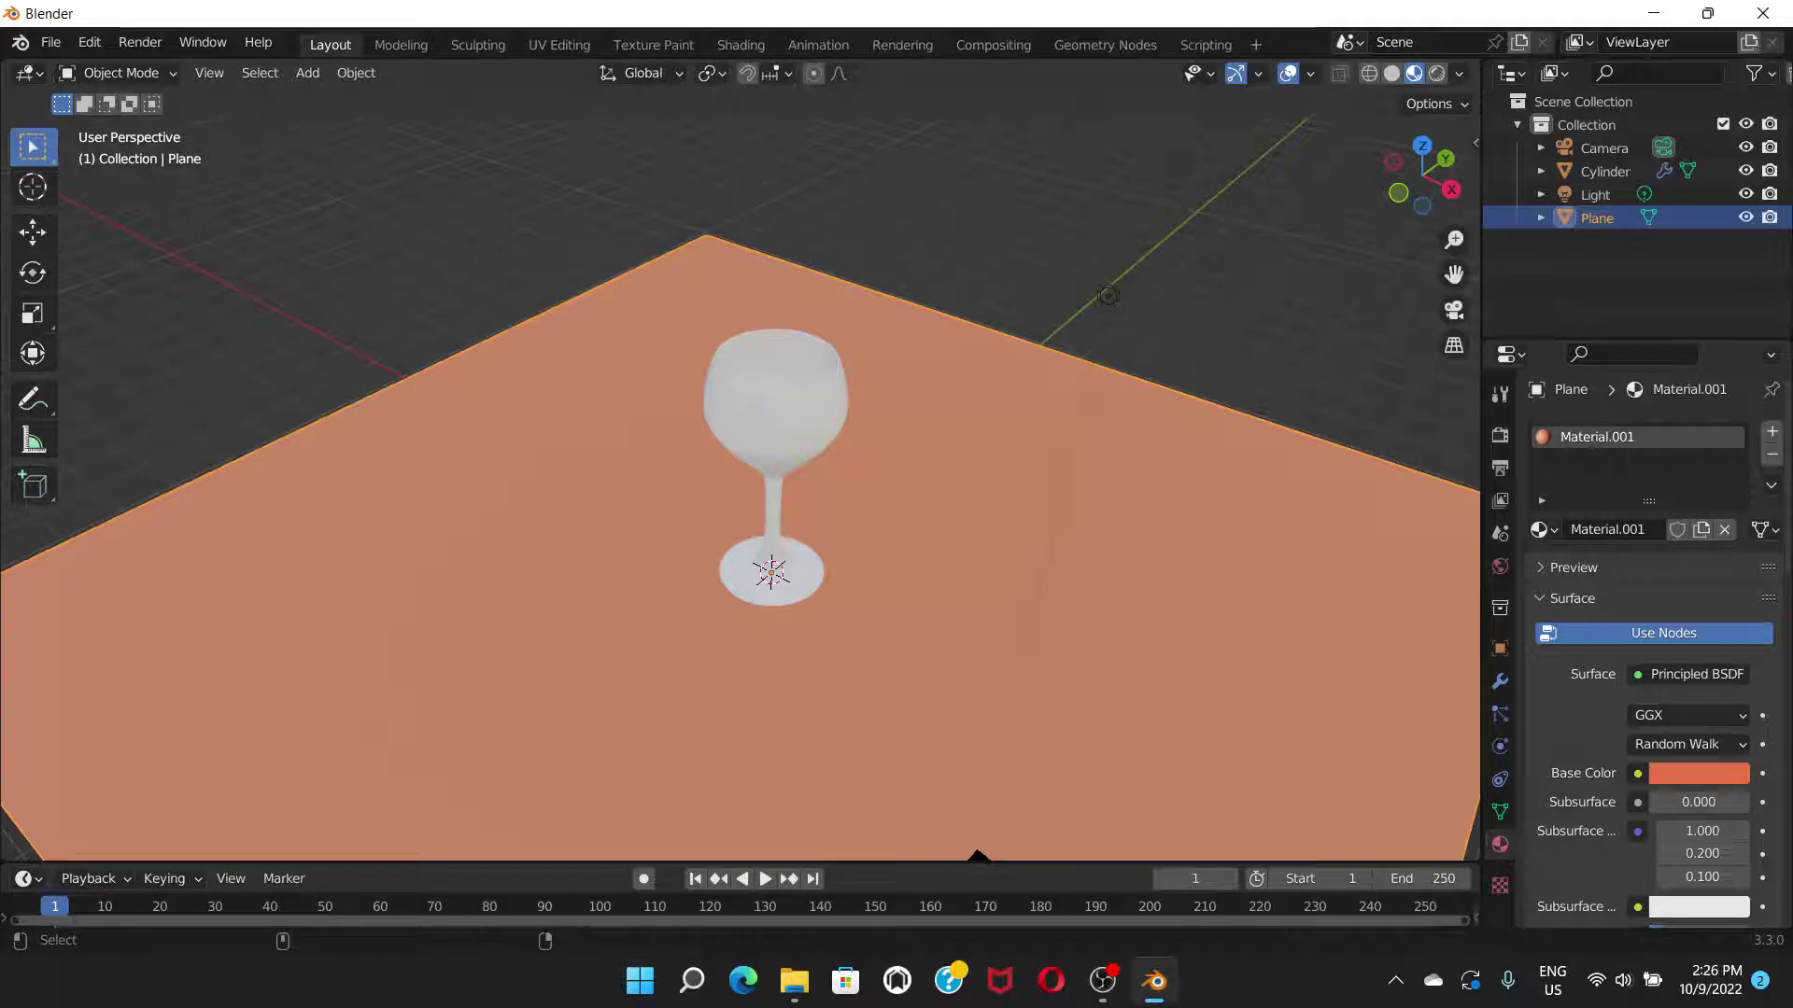
key(KP_0)
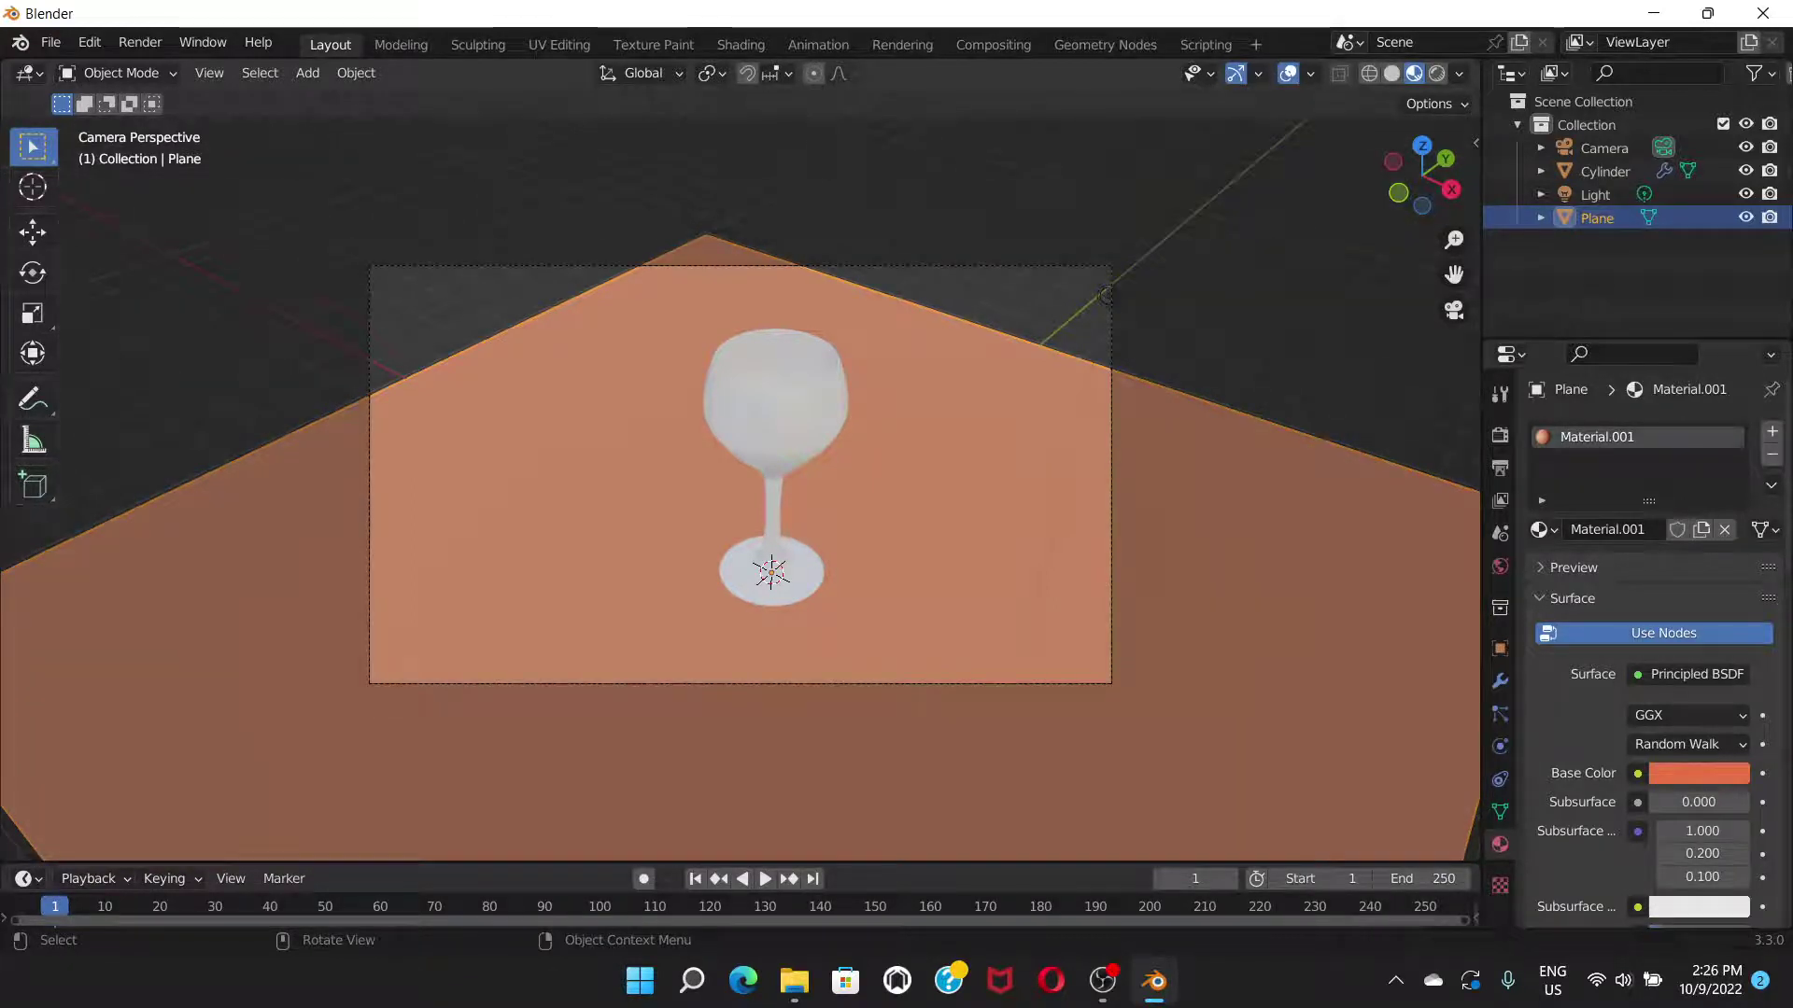
- Render a still image from the realigned camera and close the render window
click(140, 42)
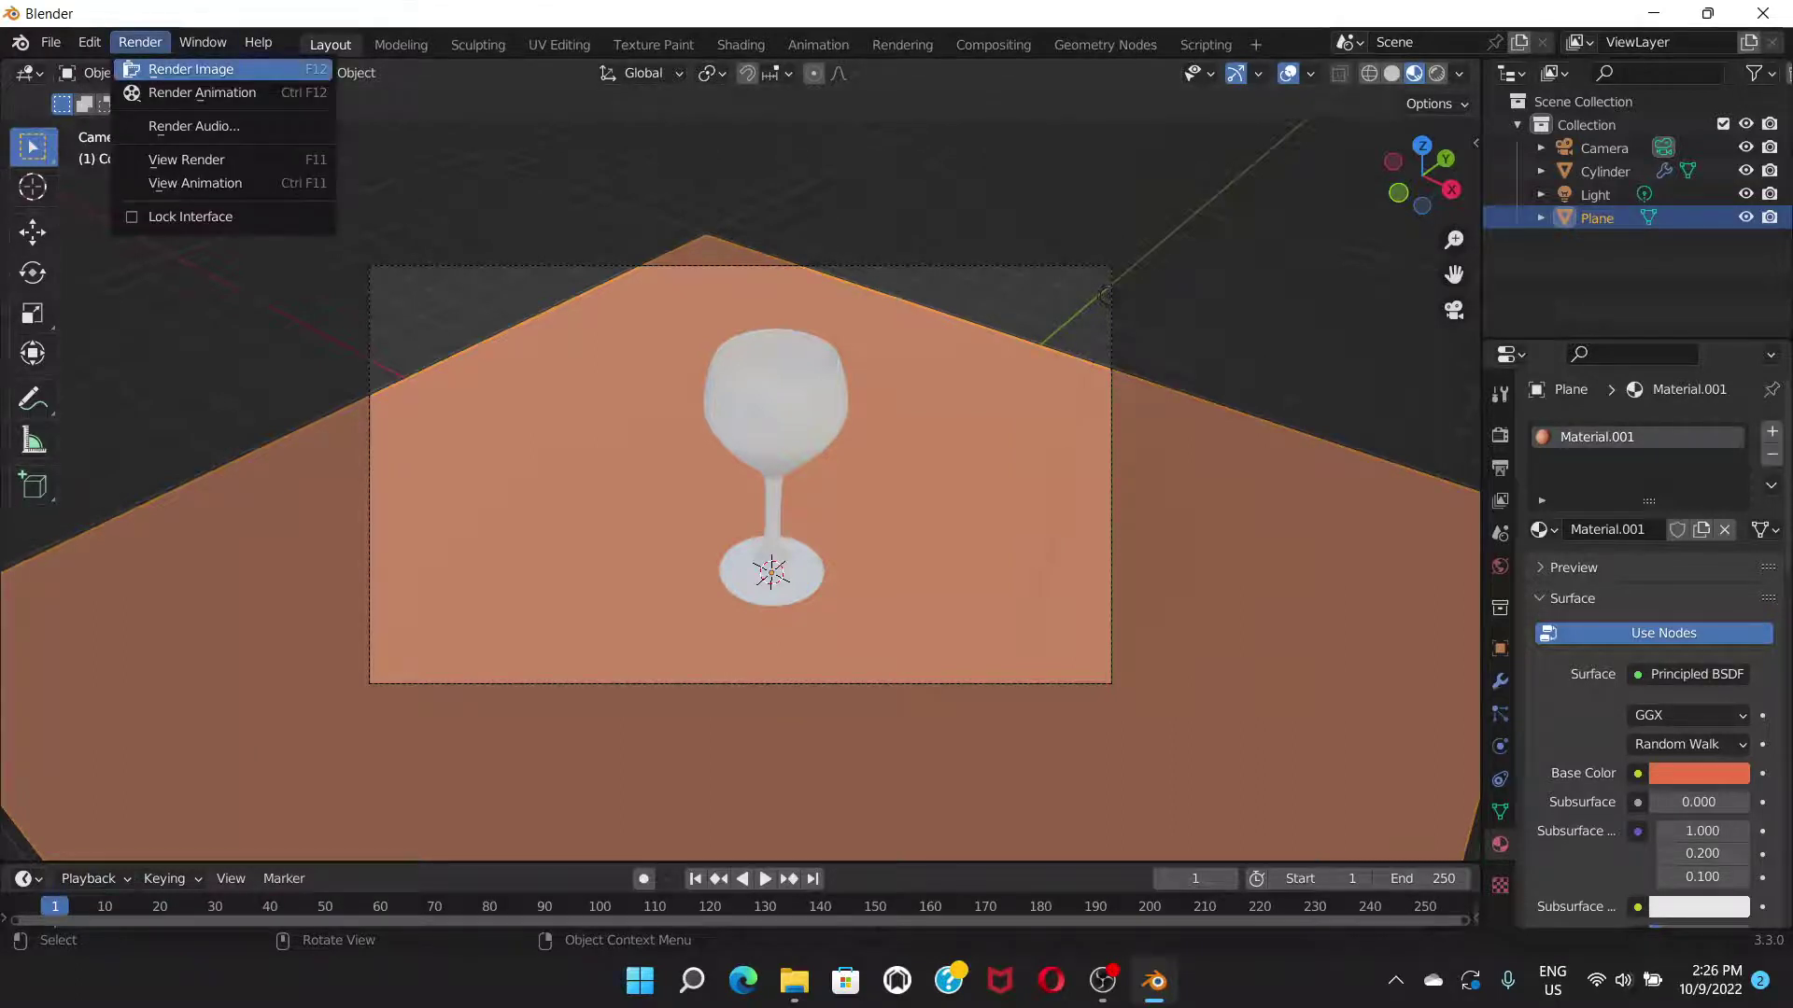
click(192, 69)
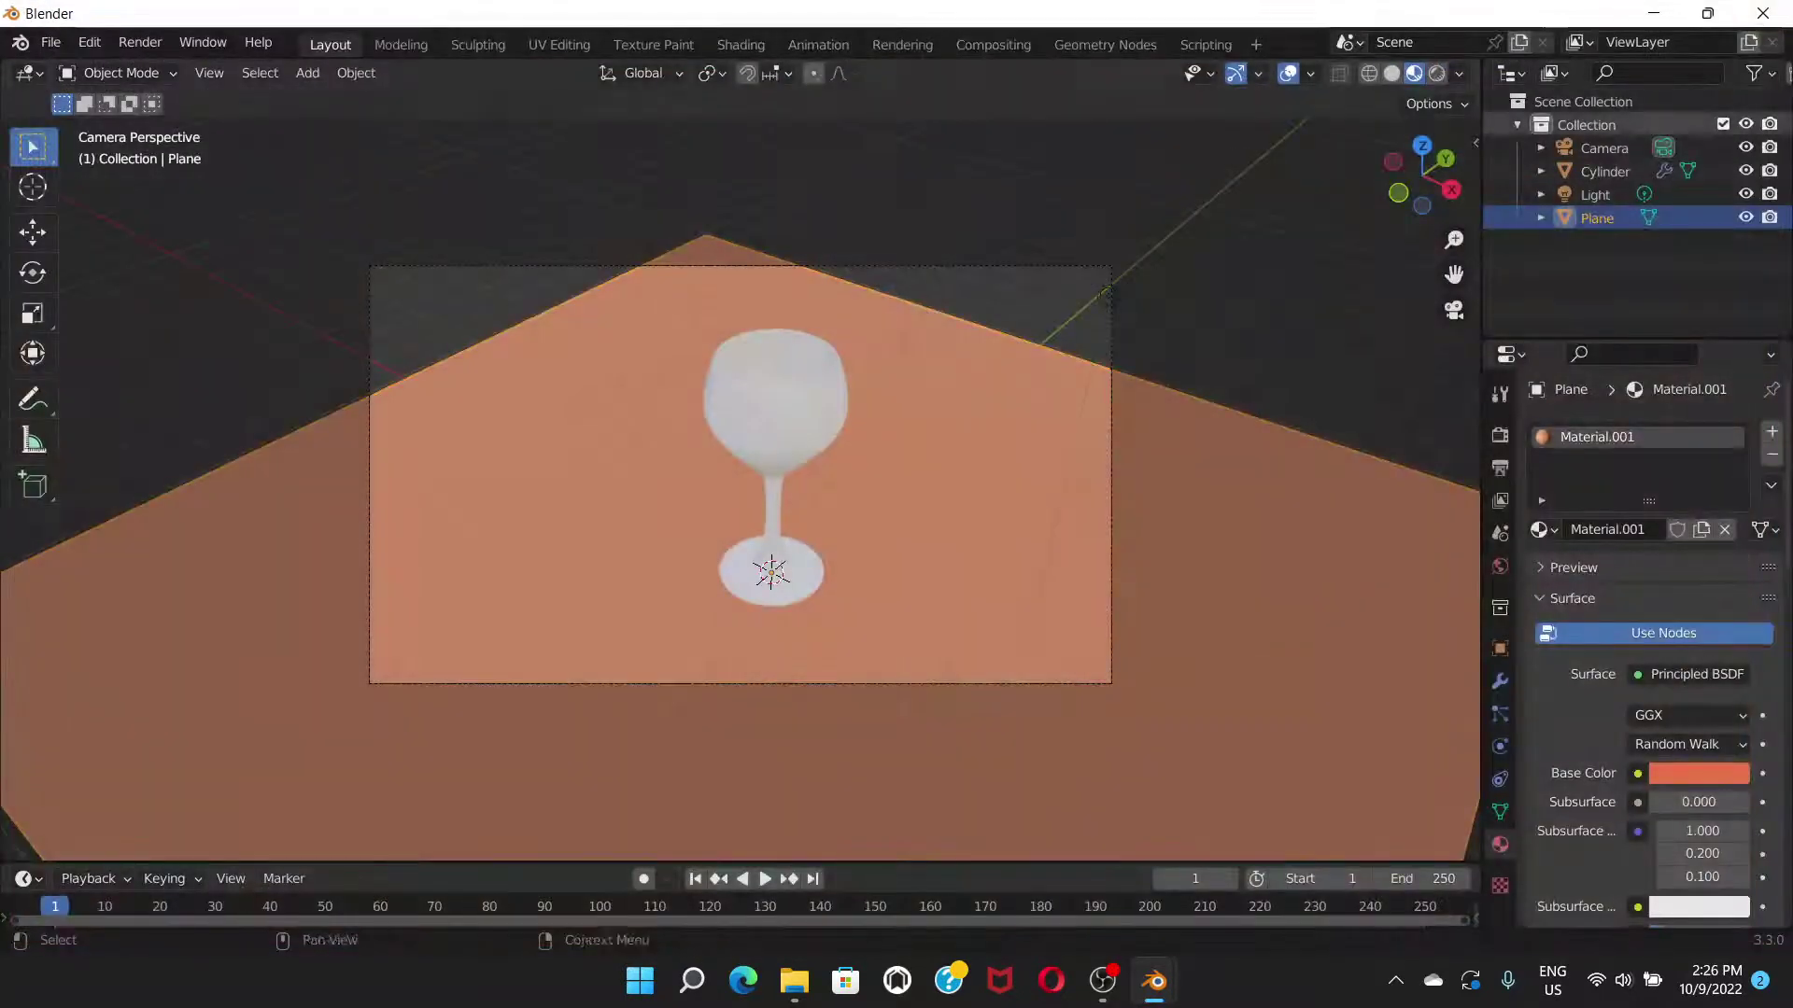
click(1765, 17)
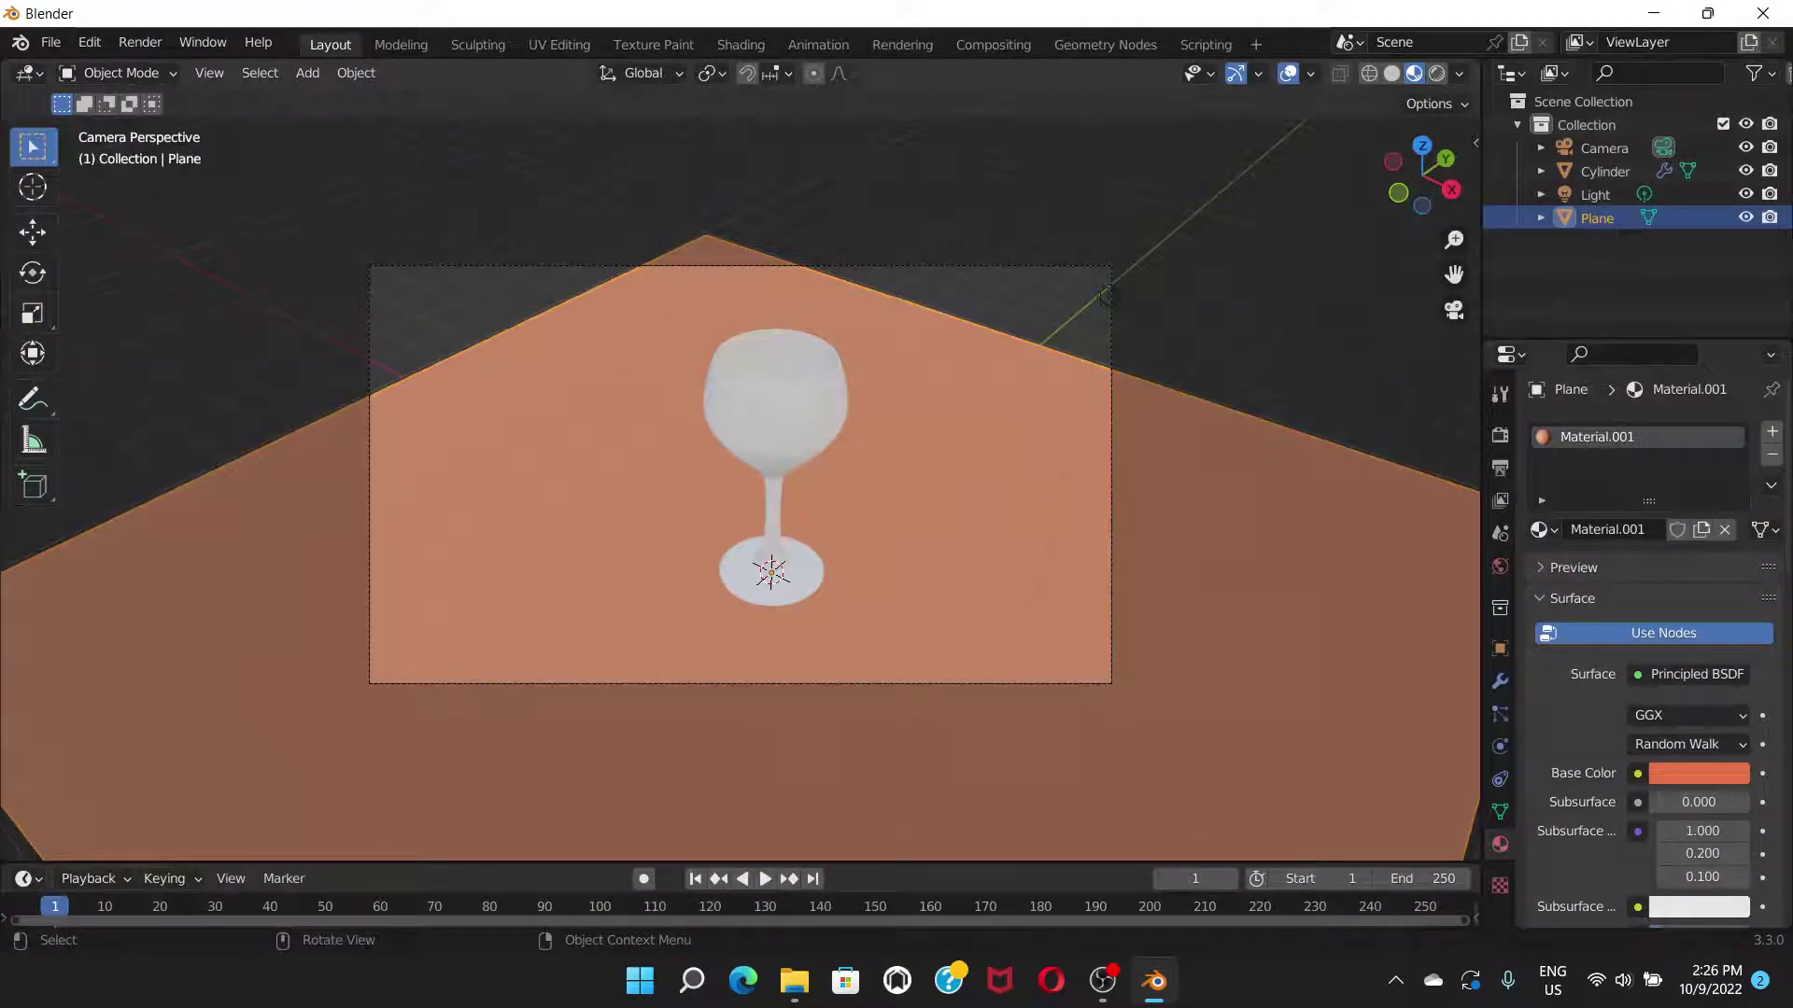
middle_drag(1106, 296, 864, 313)
middle_drag(653, 420, 982, 510)
scroll(738, 476, down, 5)
middle_drag(672, 467, 551, 504)
scroll(738, 467, down, 4)
scroll(738, 467, up, 5)
middle_drag(794, 578, 803, 467)
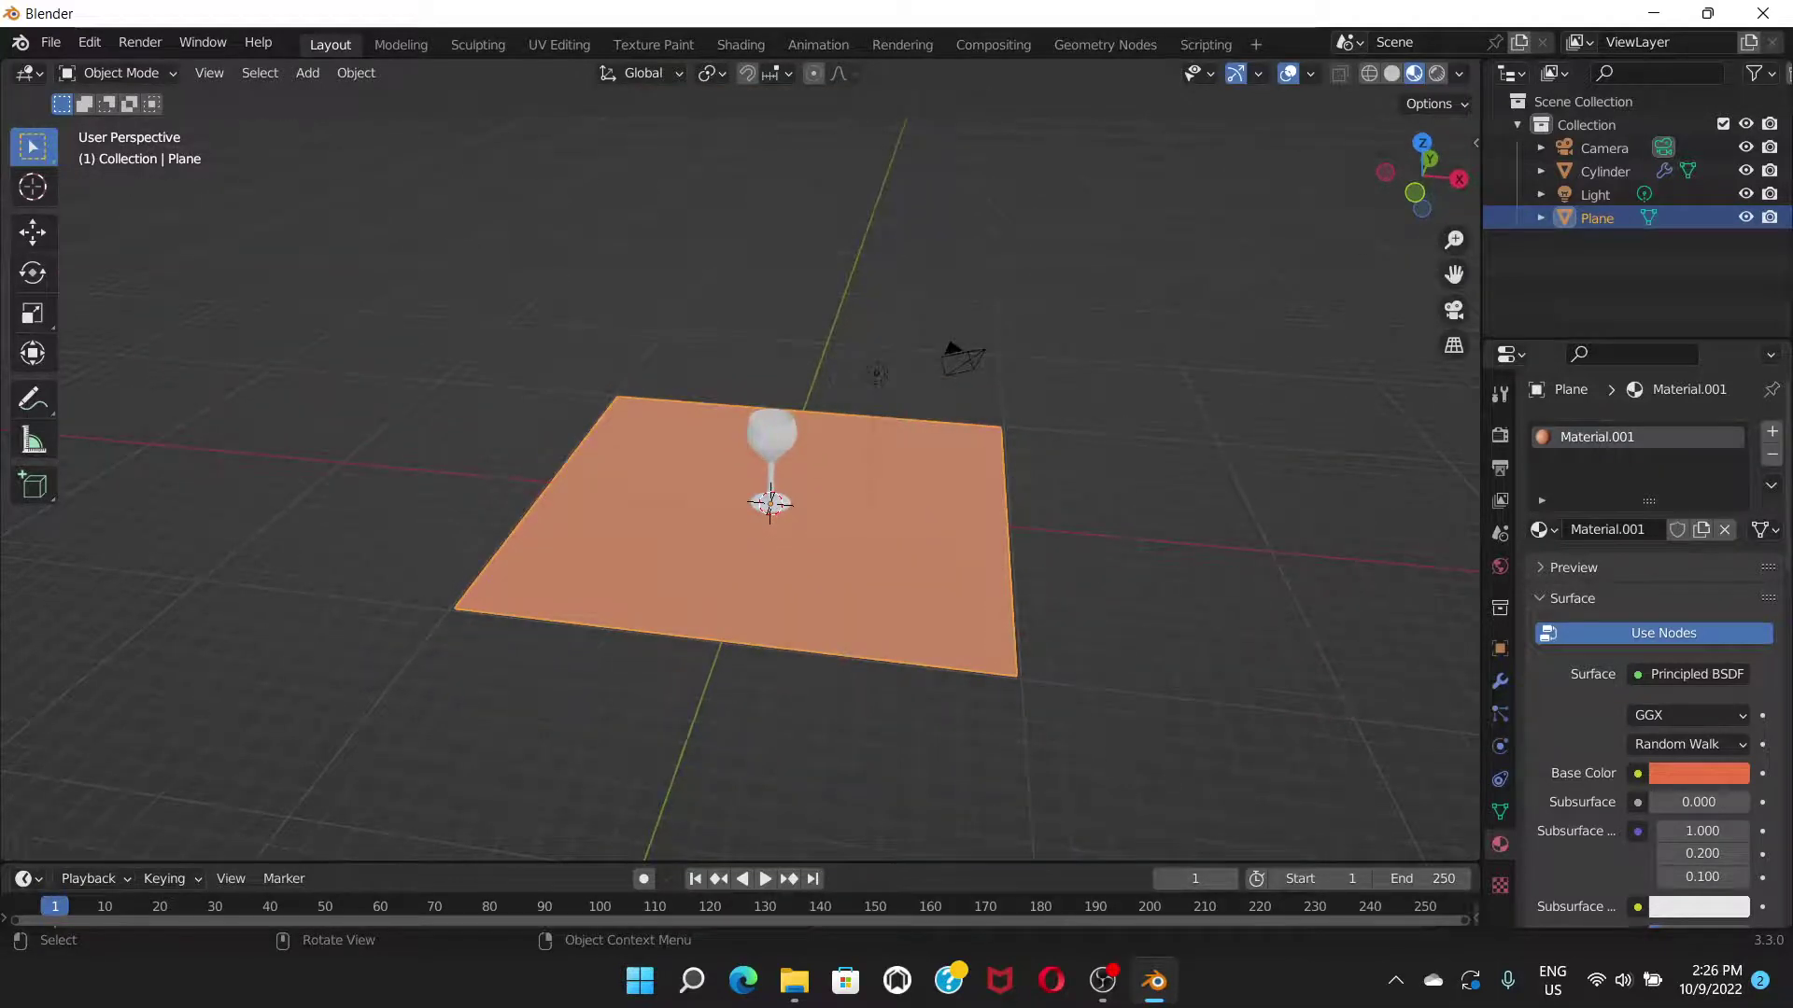
click(962, 358)
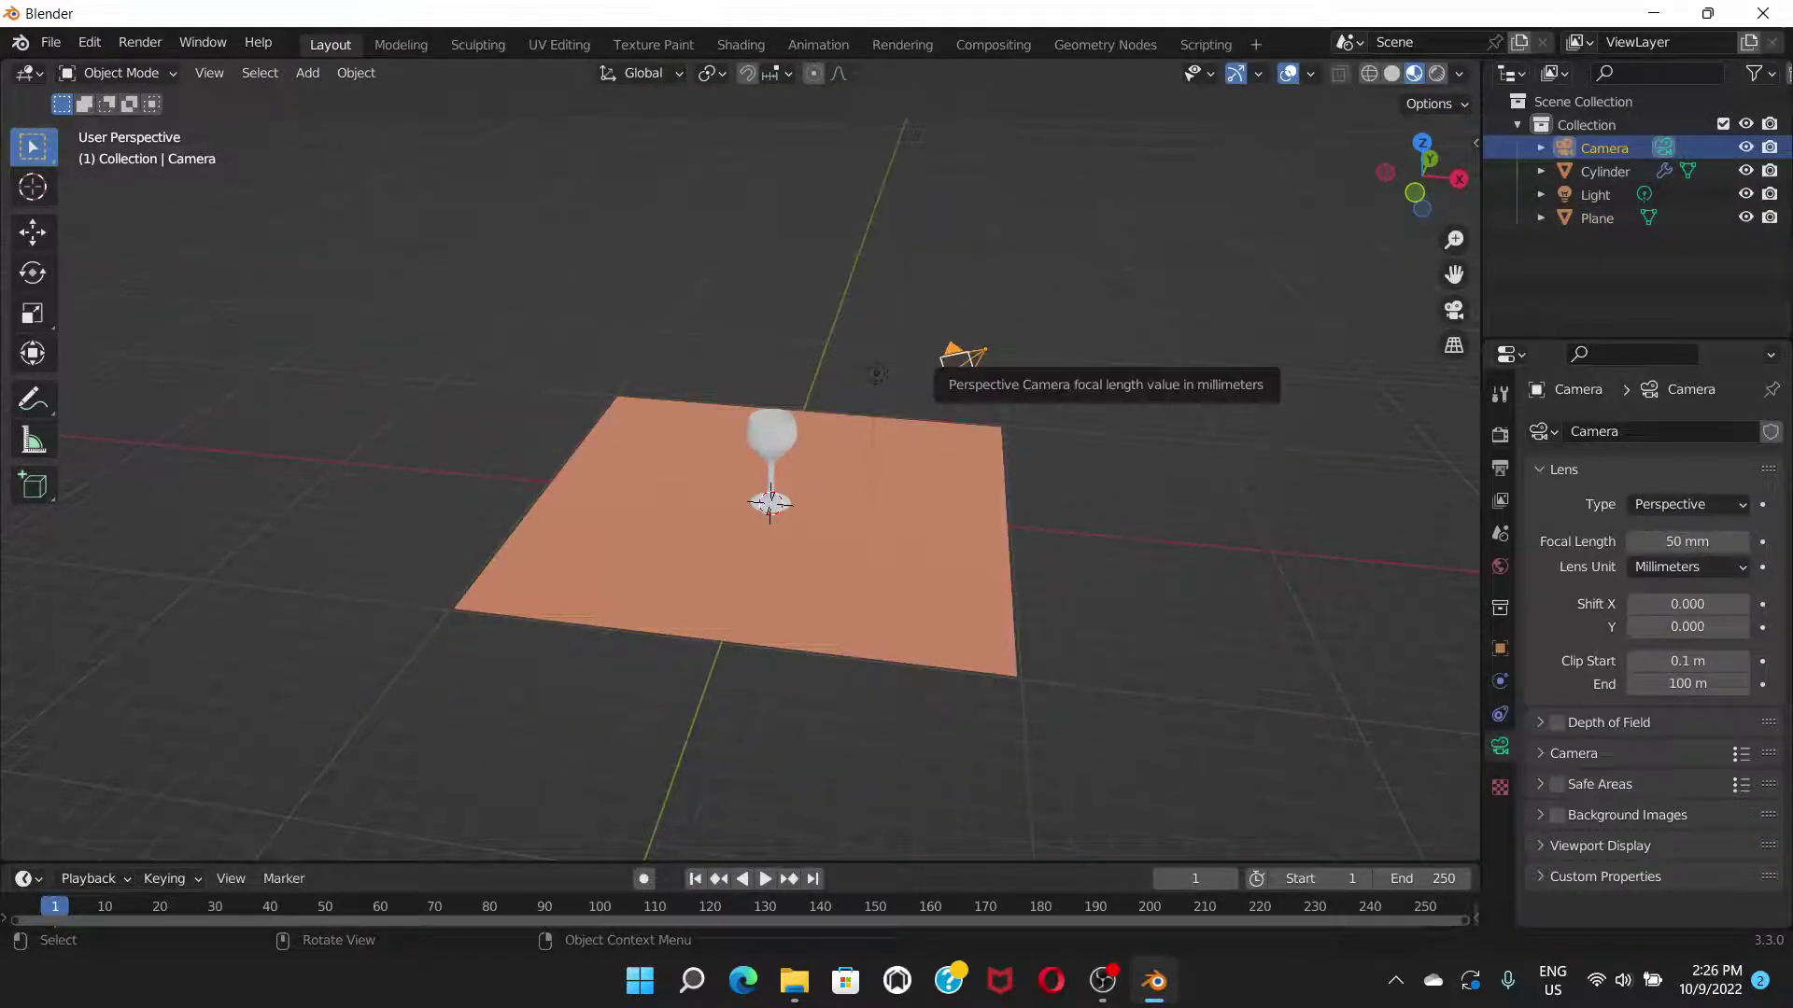
key(g)
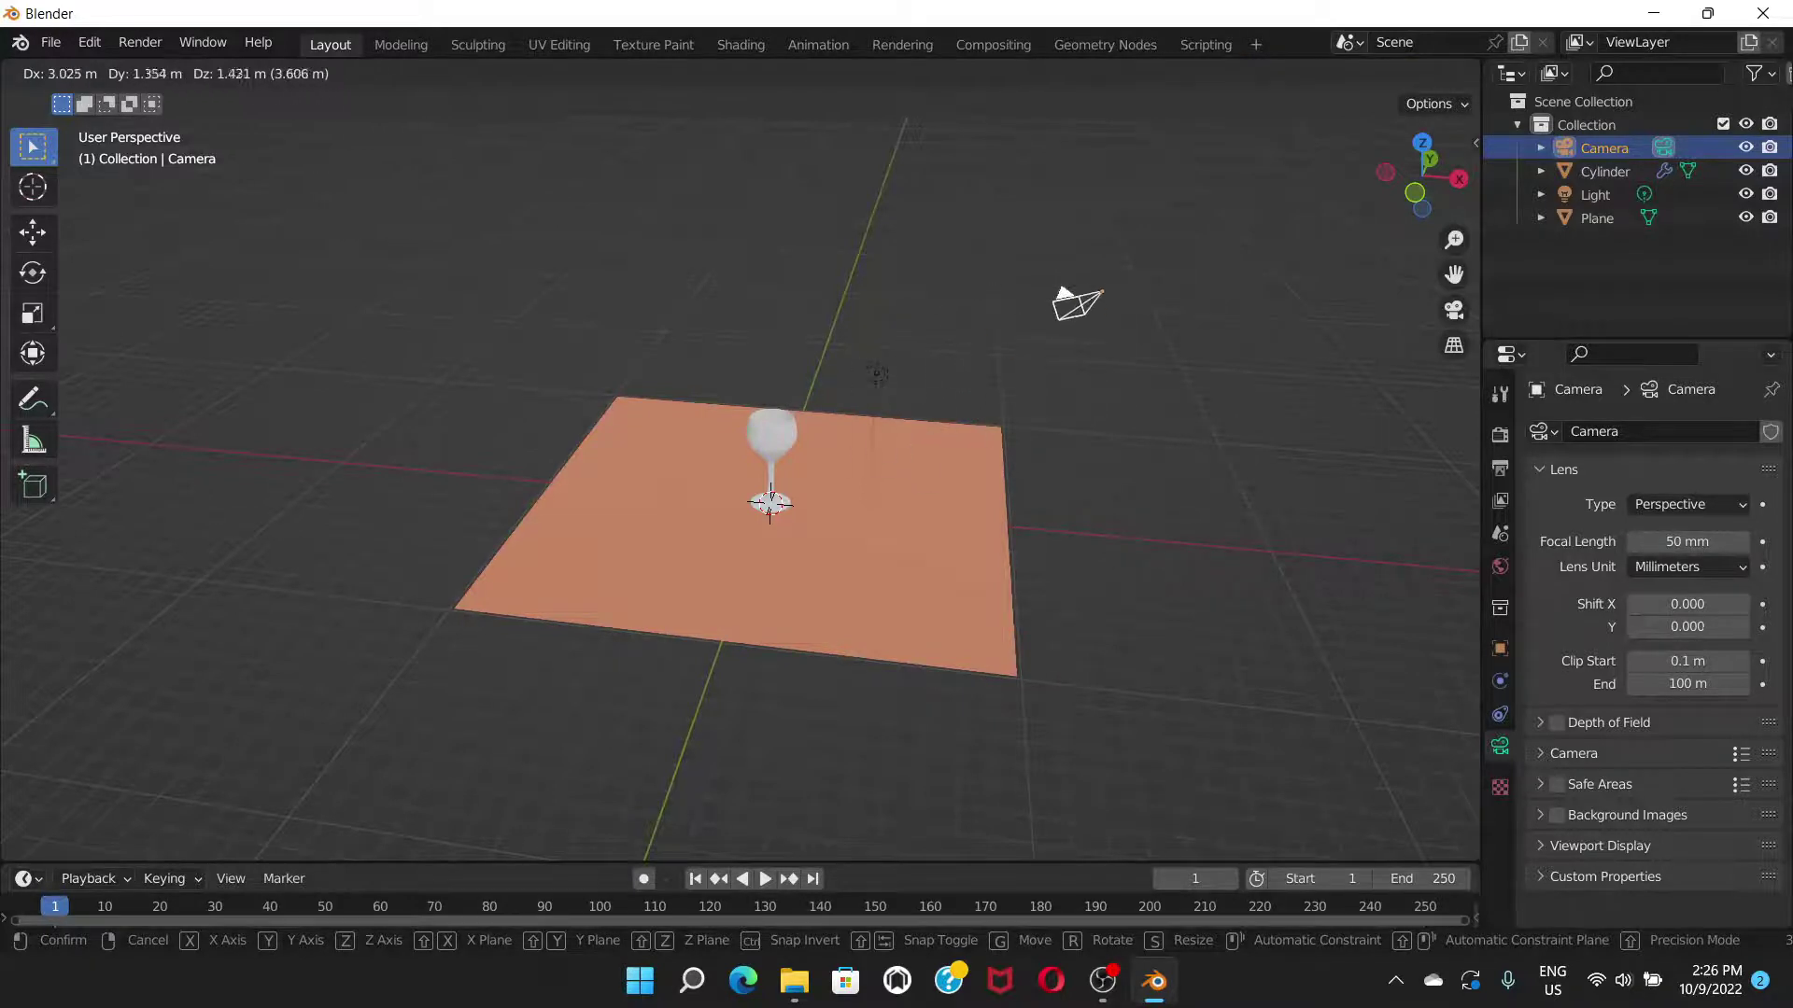
key(Escape)
- Create a new material for the wine glass and set its surface shader to Glass BSDF
middle_drag(840, 467, 700, 510)
scroll(701, 510, up, 4)
middle_drag(868, 512, 984, 292)
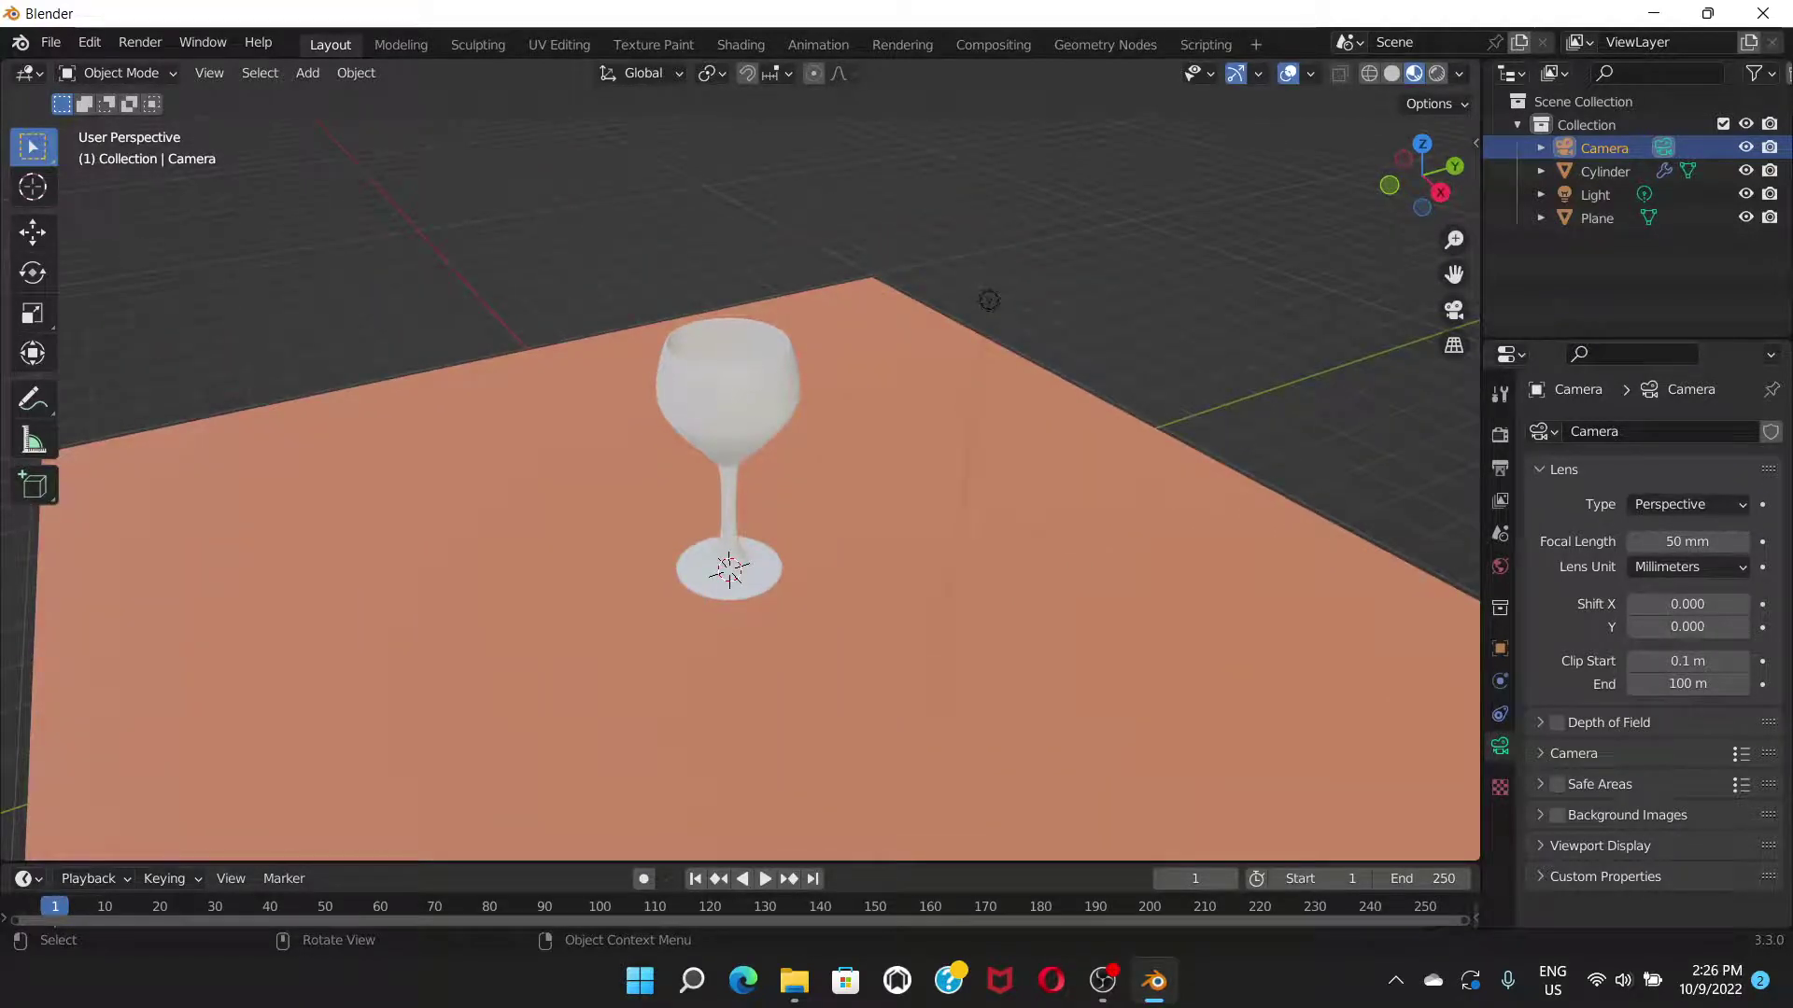
click(728, 401)
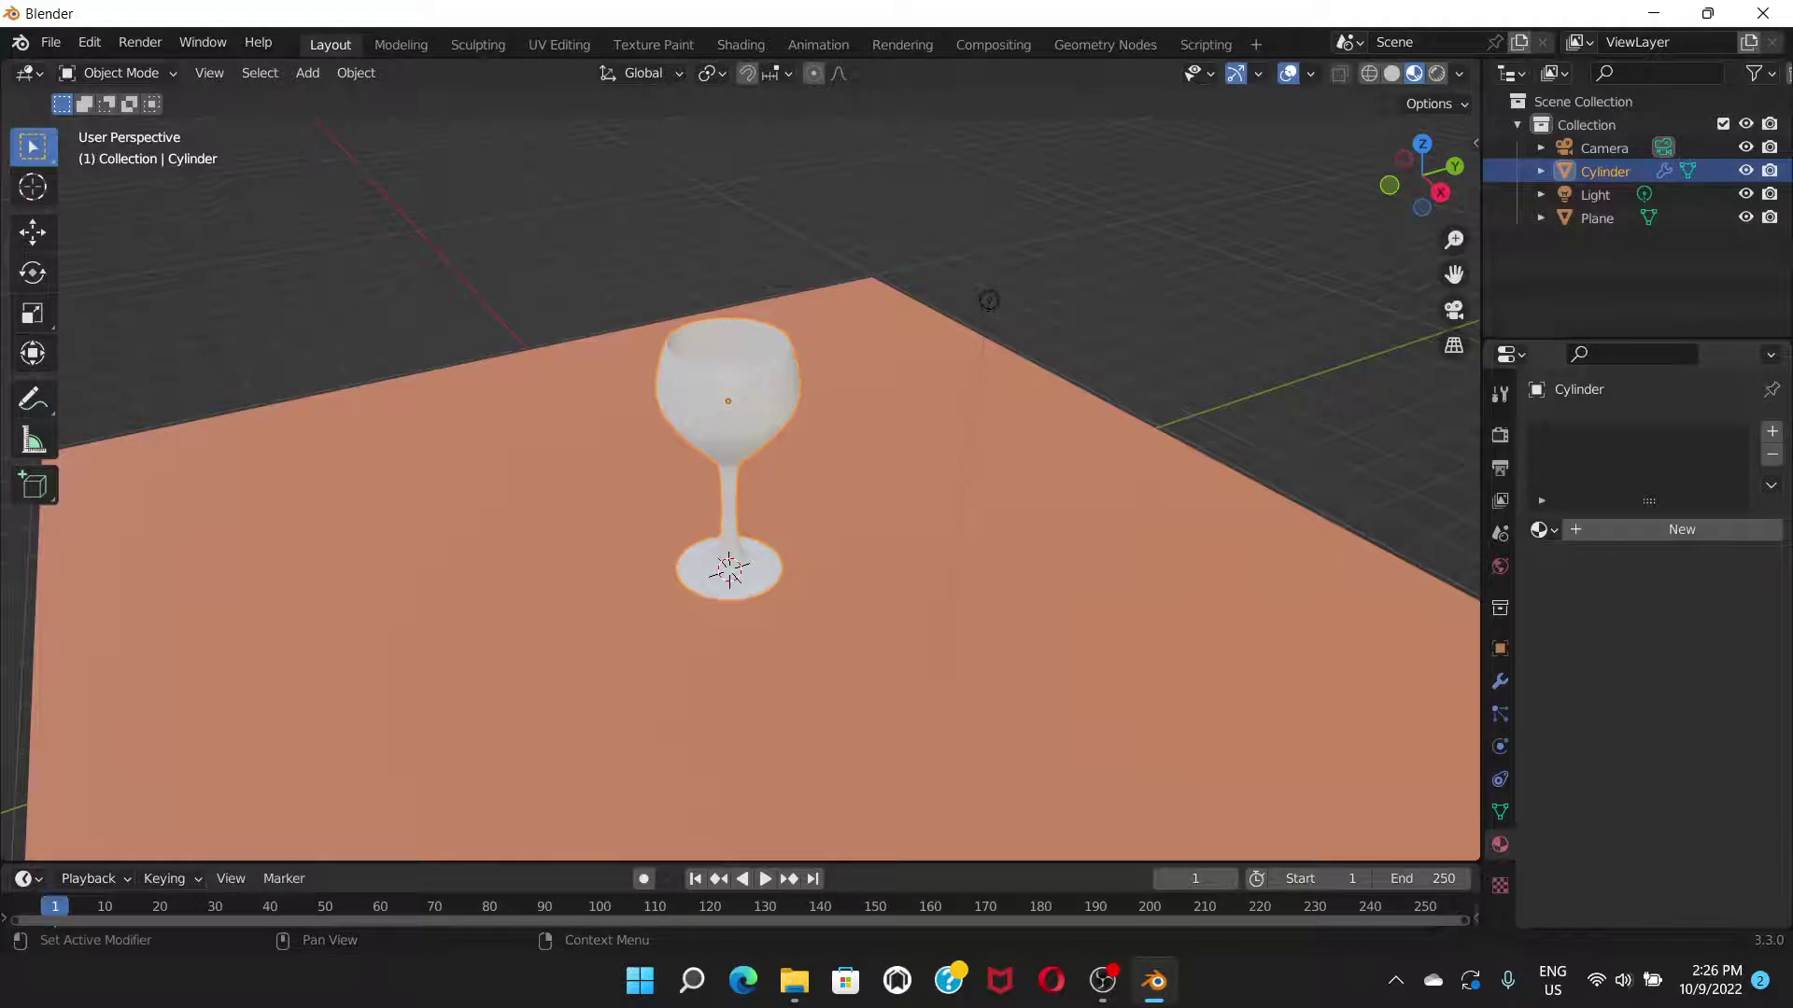
click(1644, 530)
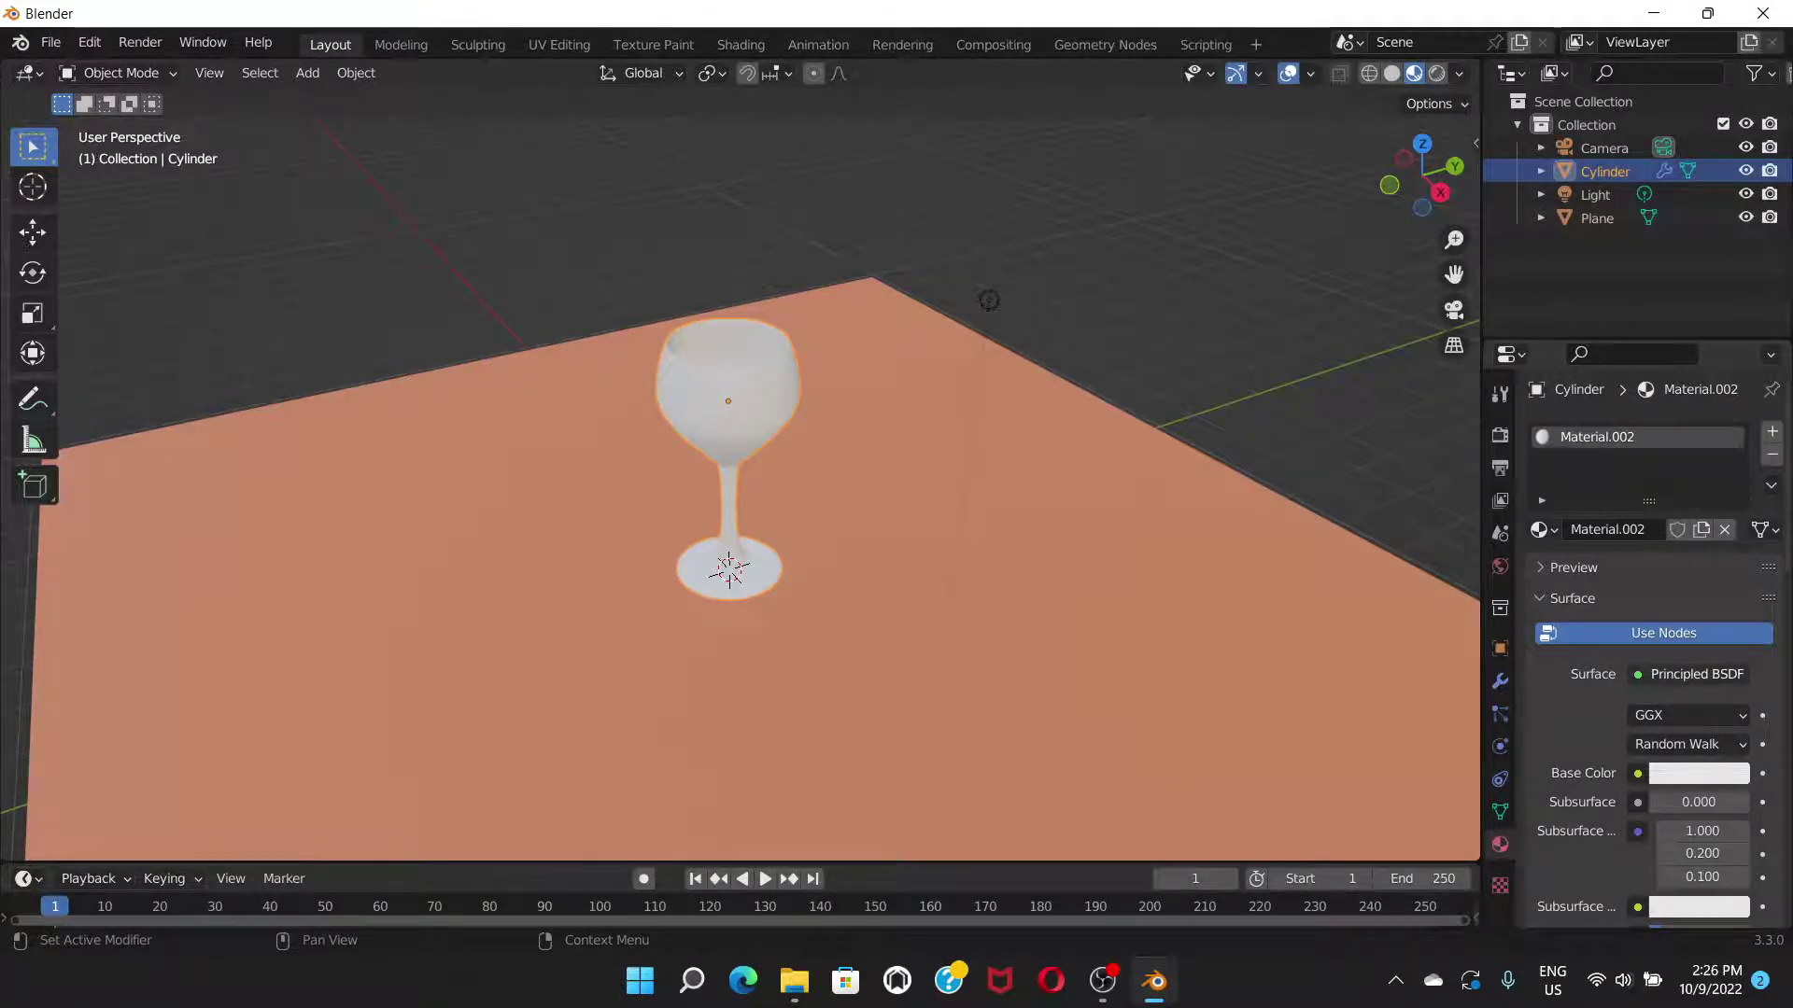
click(1688, 674)
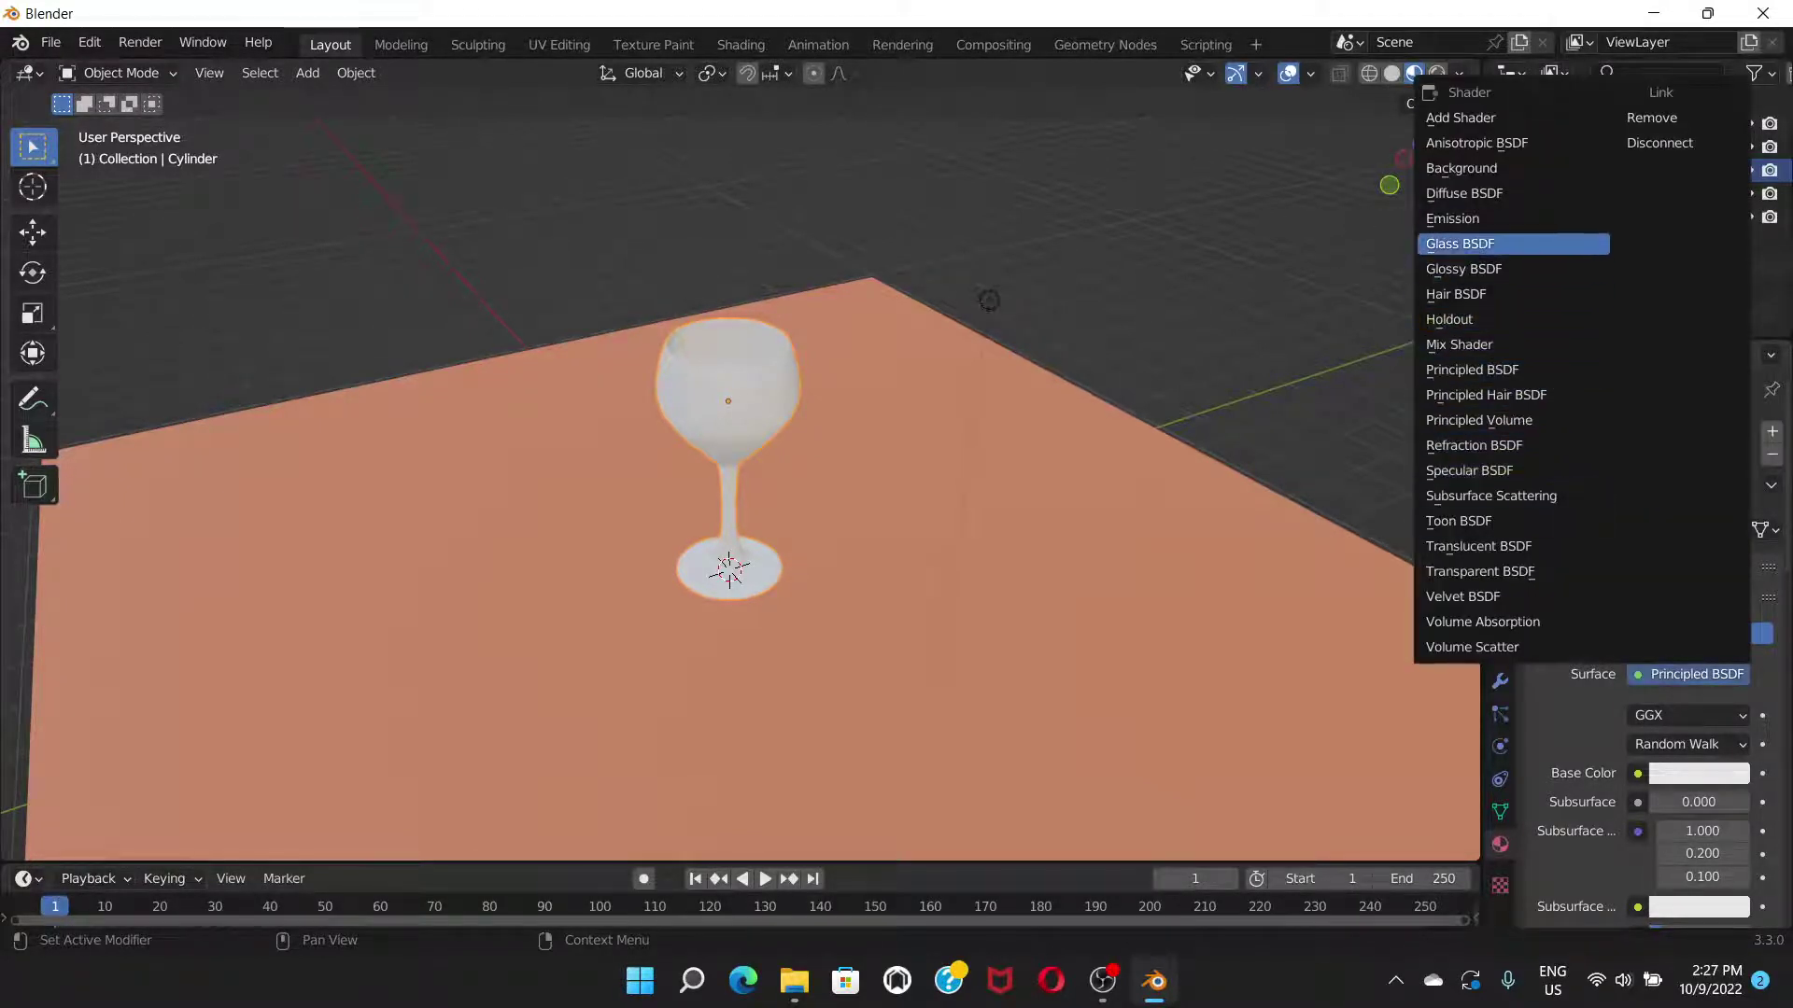
click(1493, 244)
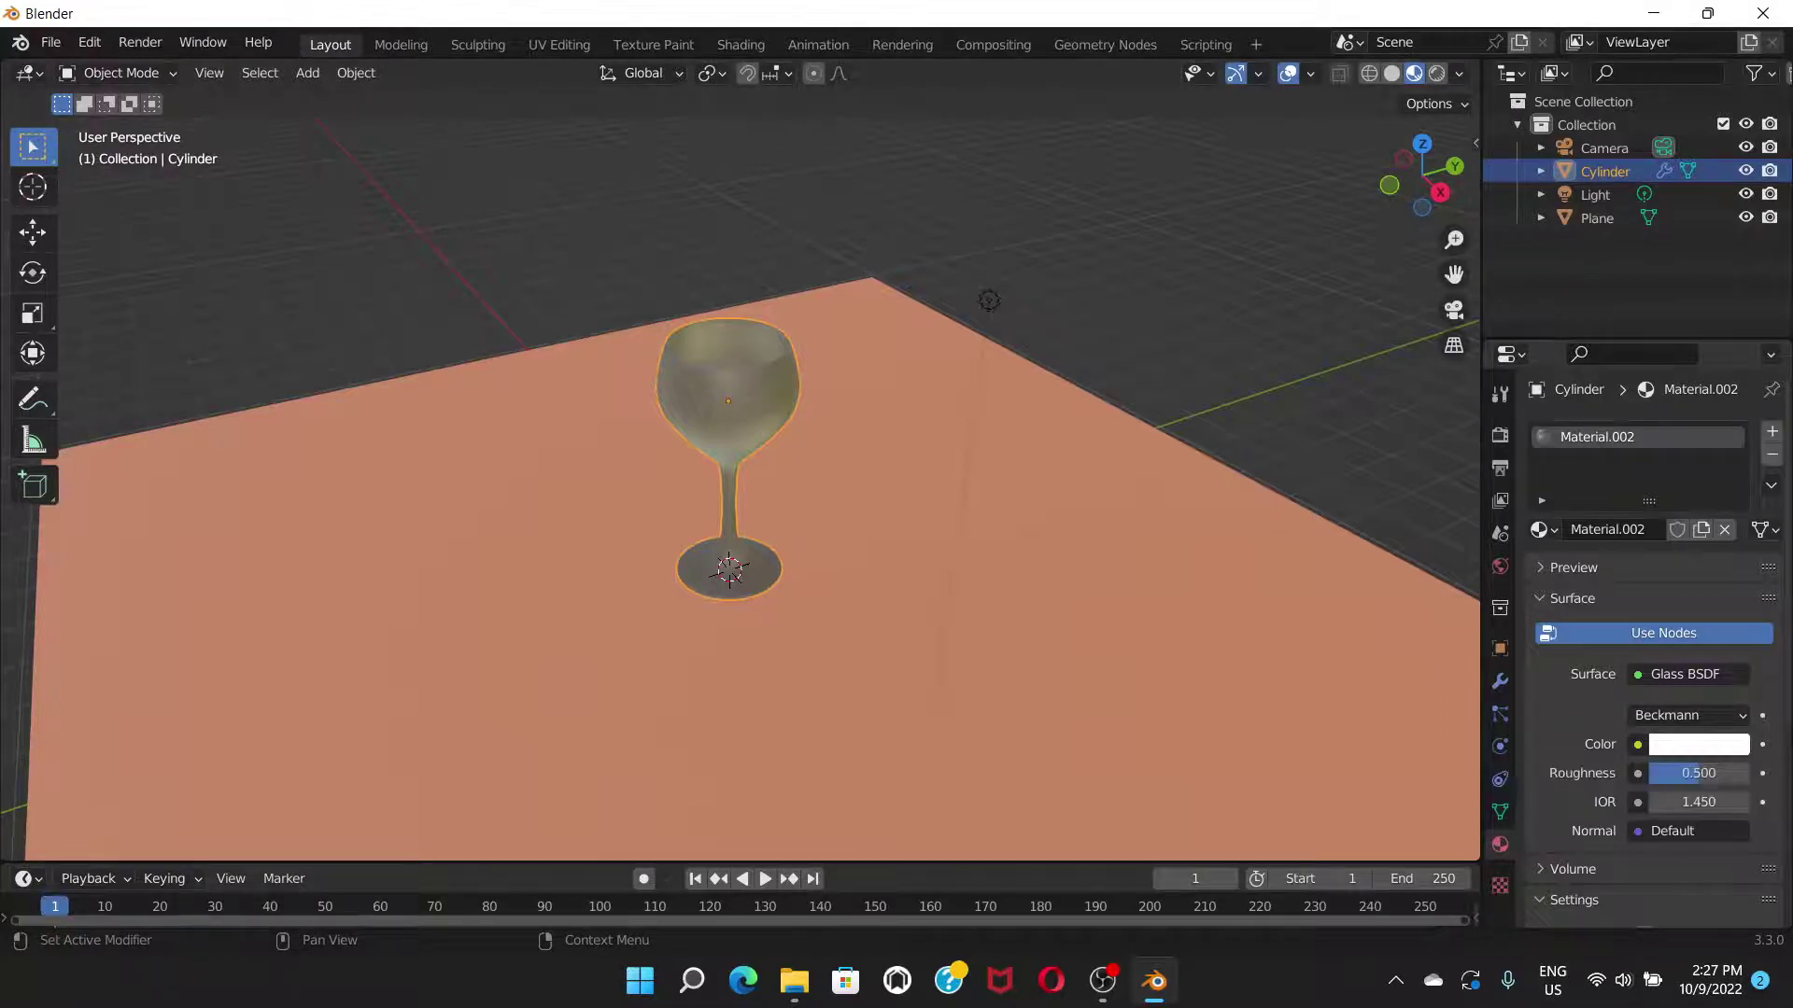
- Set the wine glass material's color to magenta and its roughness to 0.170
click(1698, 744)
mouse_move(1629, 495)
mouse_down()
mouse_move(1634, 551)
mouse_move(1588, 542)
mouse_move(1674, 522)
mouse_move(1677, 541)
mouse_up()
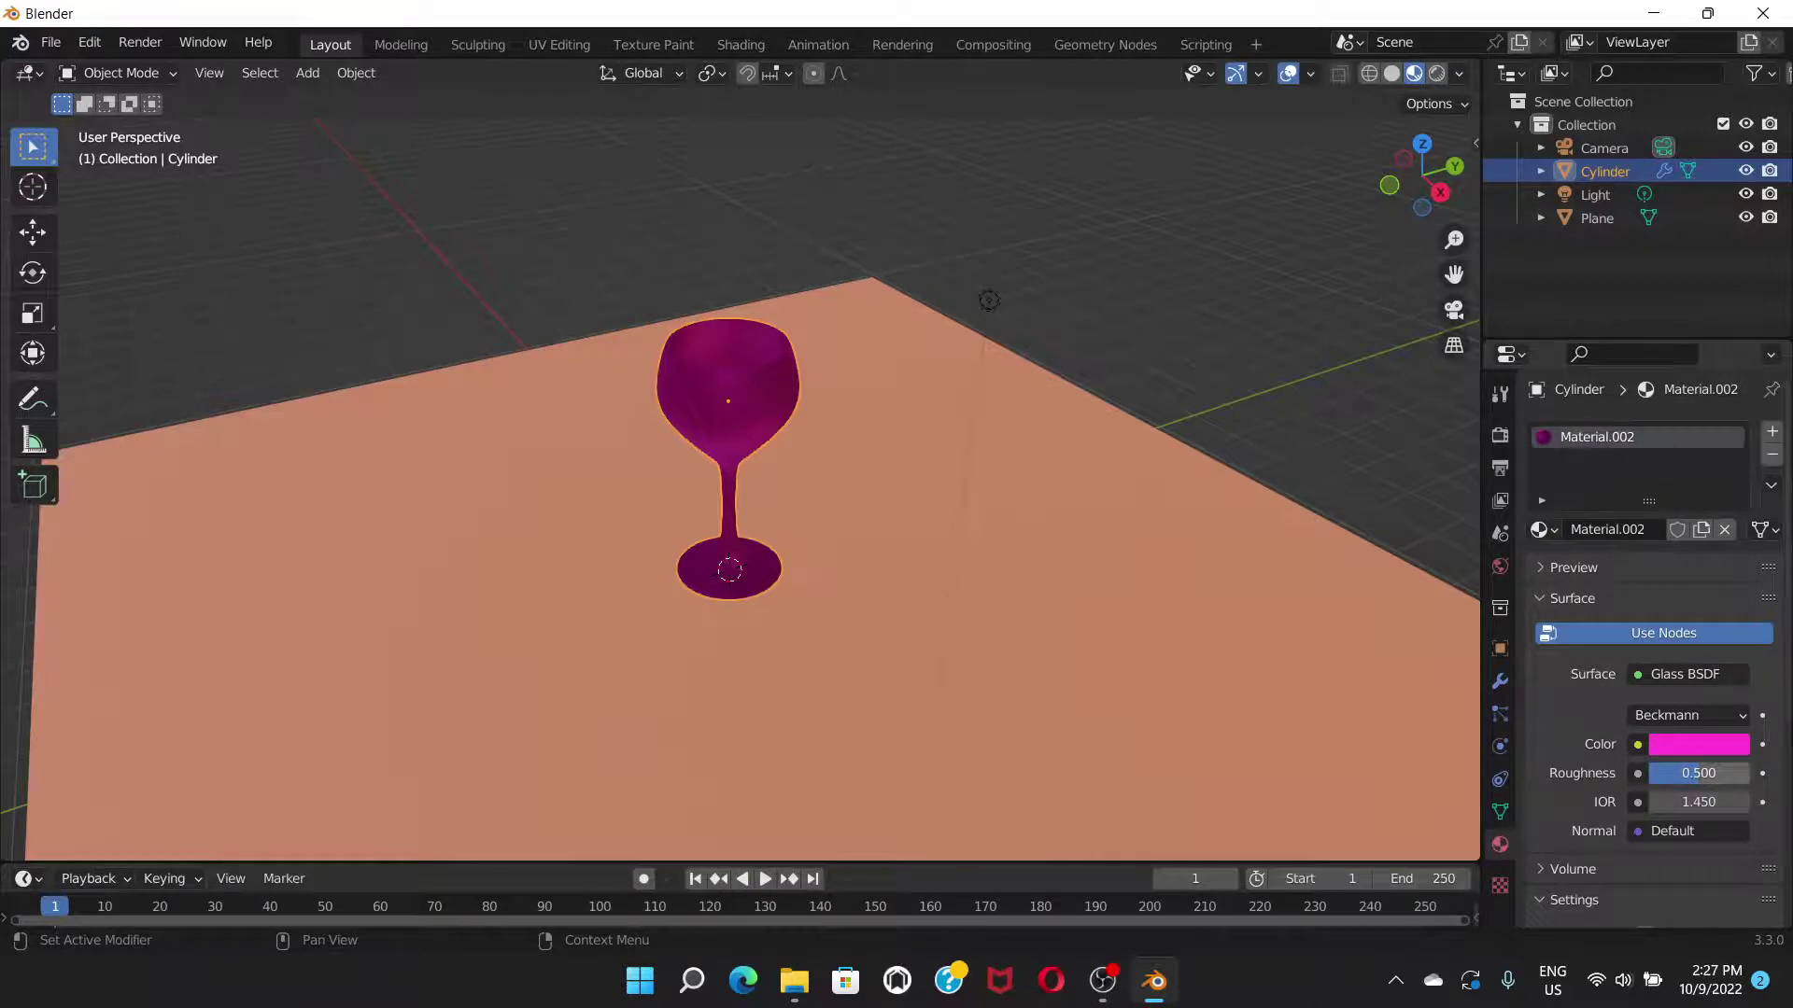
drag(1698, 773, 1656, 773)
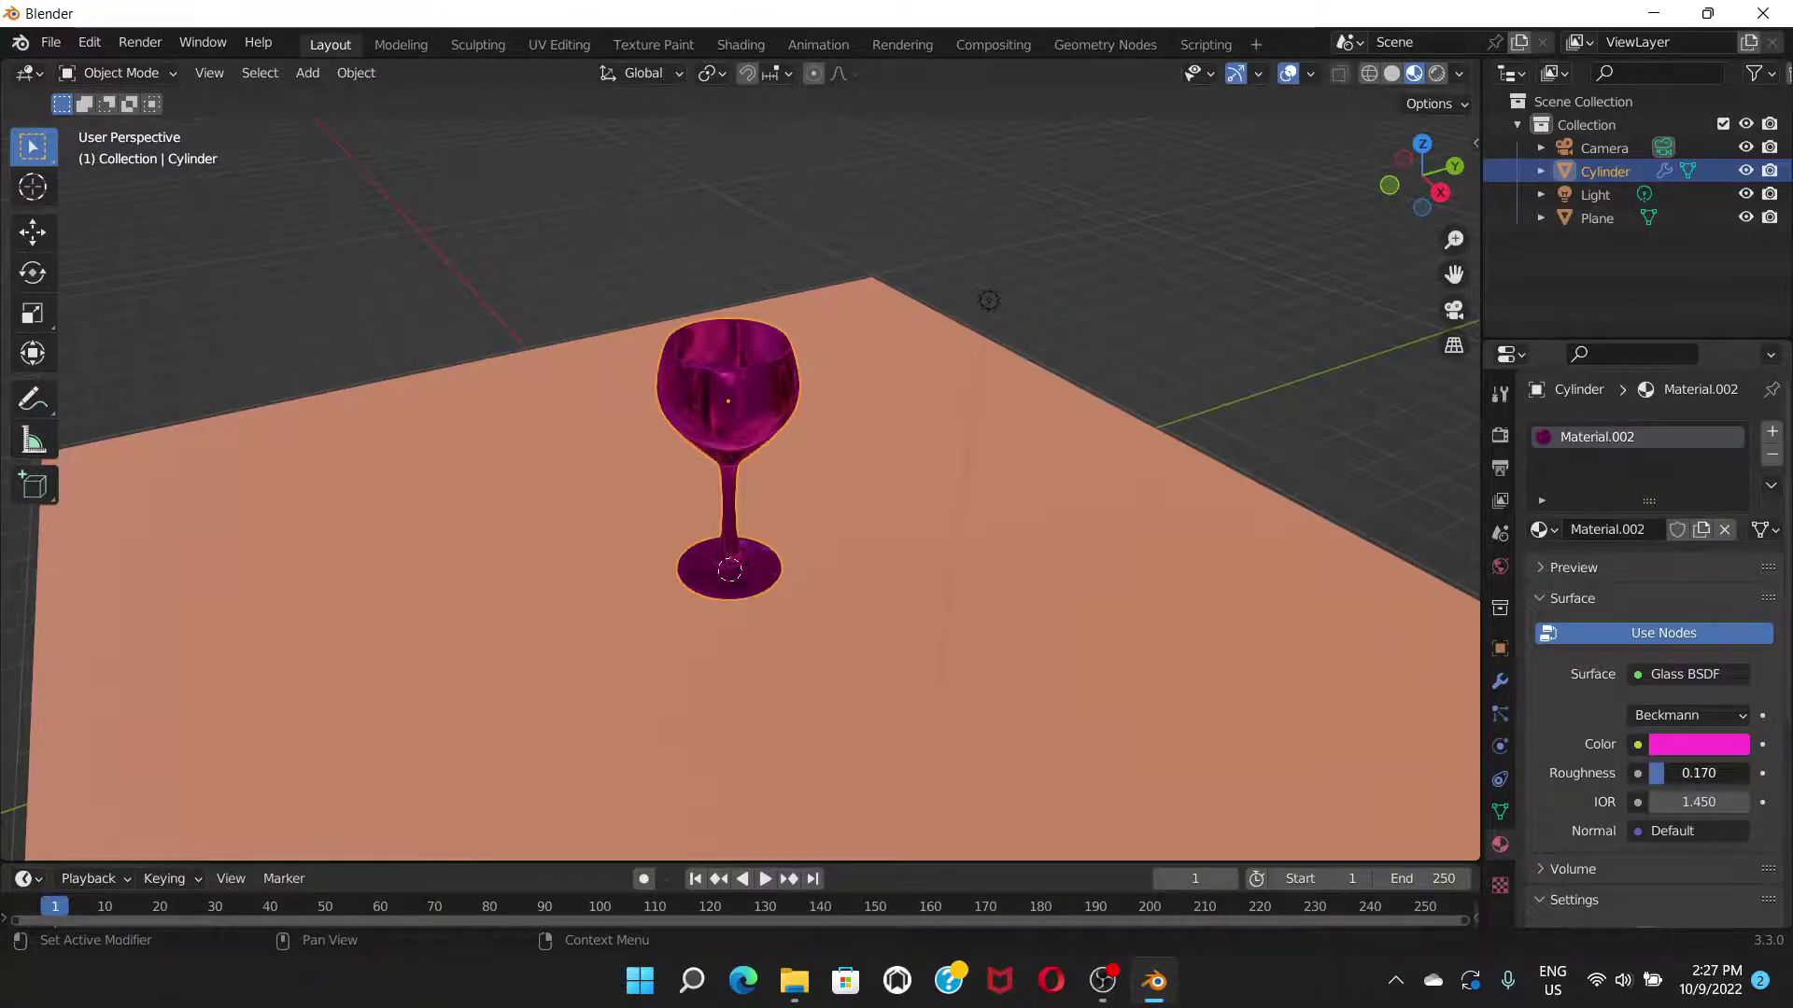
- Set the viewport shading to Rendered and inspect the glass and its shadow on the plane
click(1308, 579)
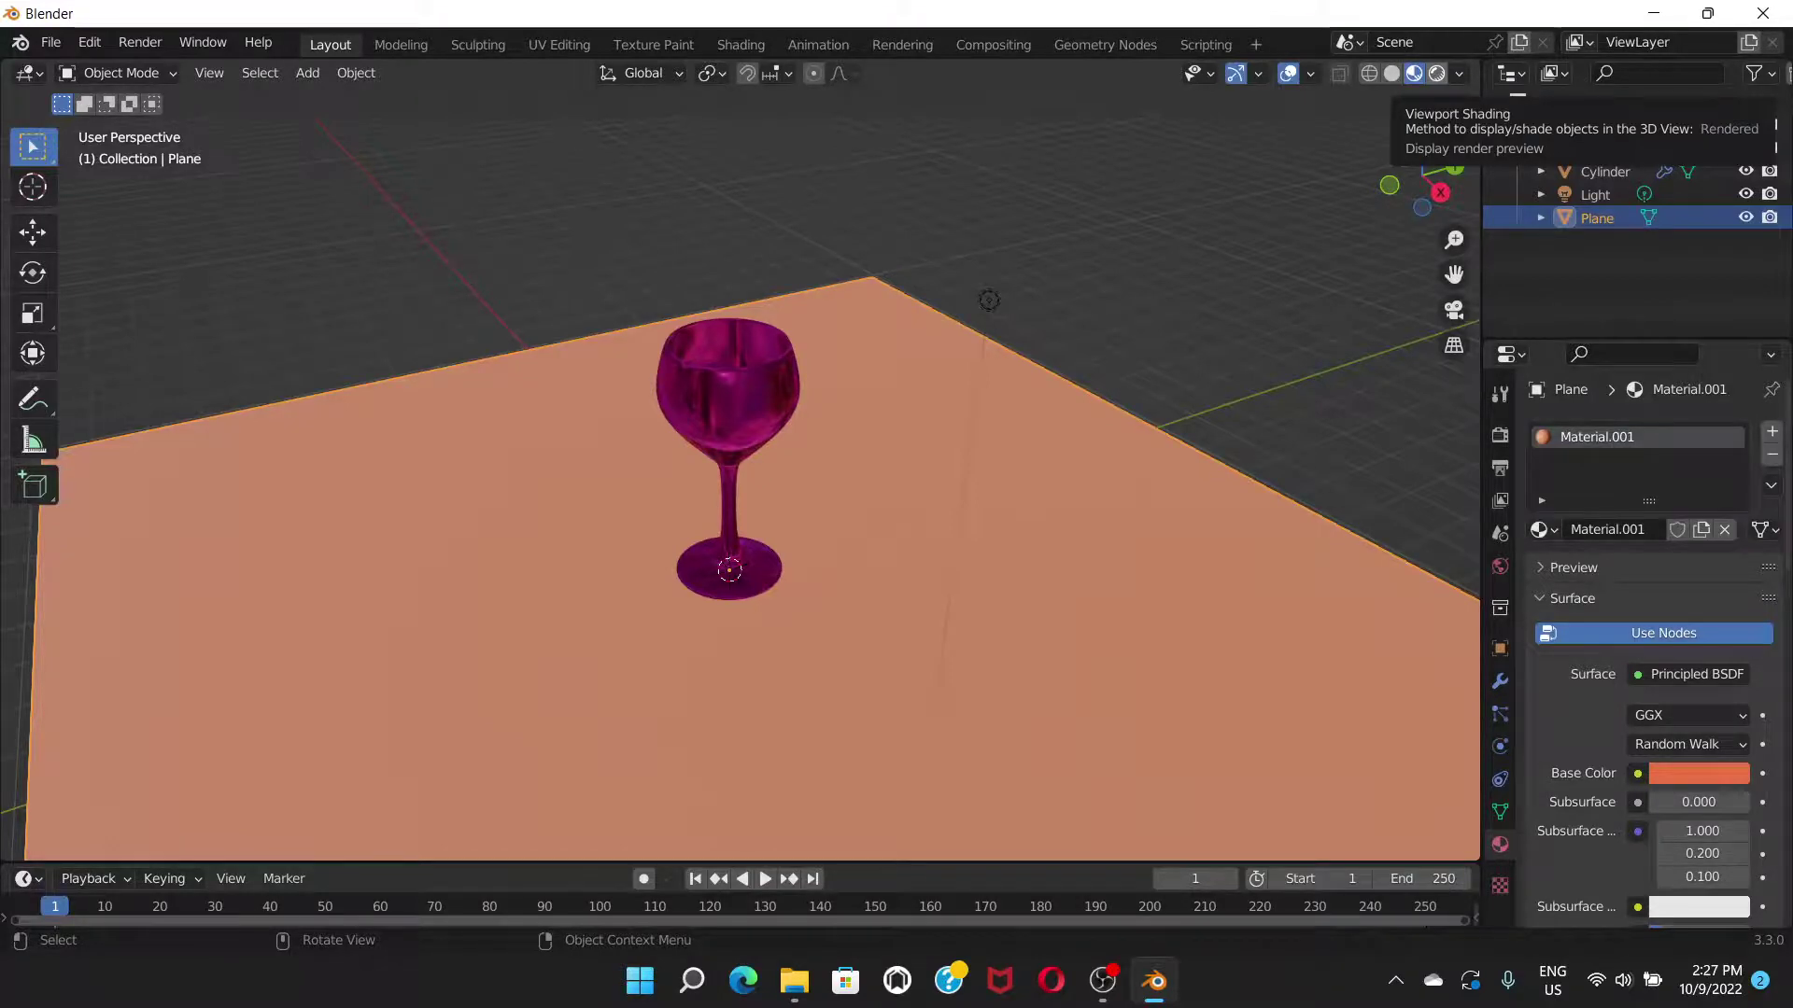
click(1437, 73)
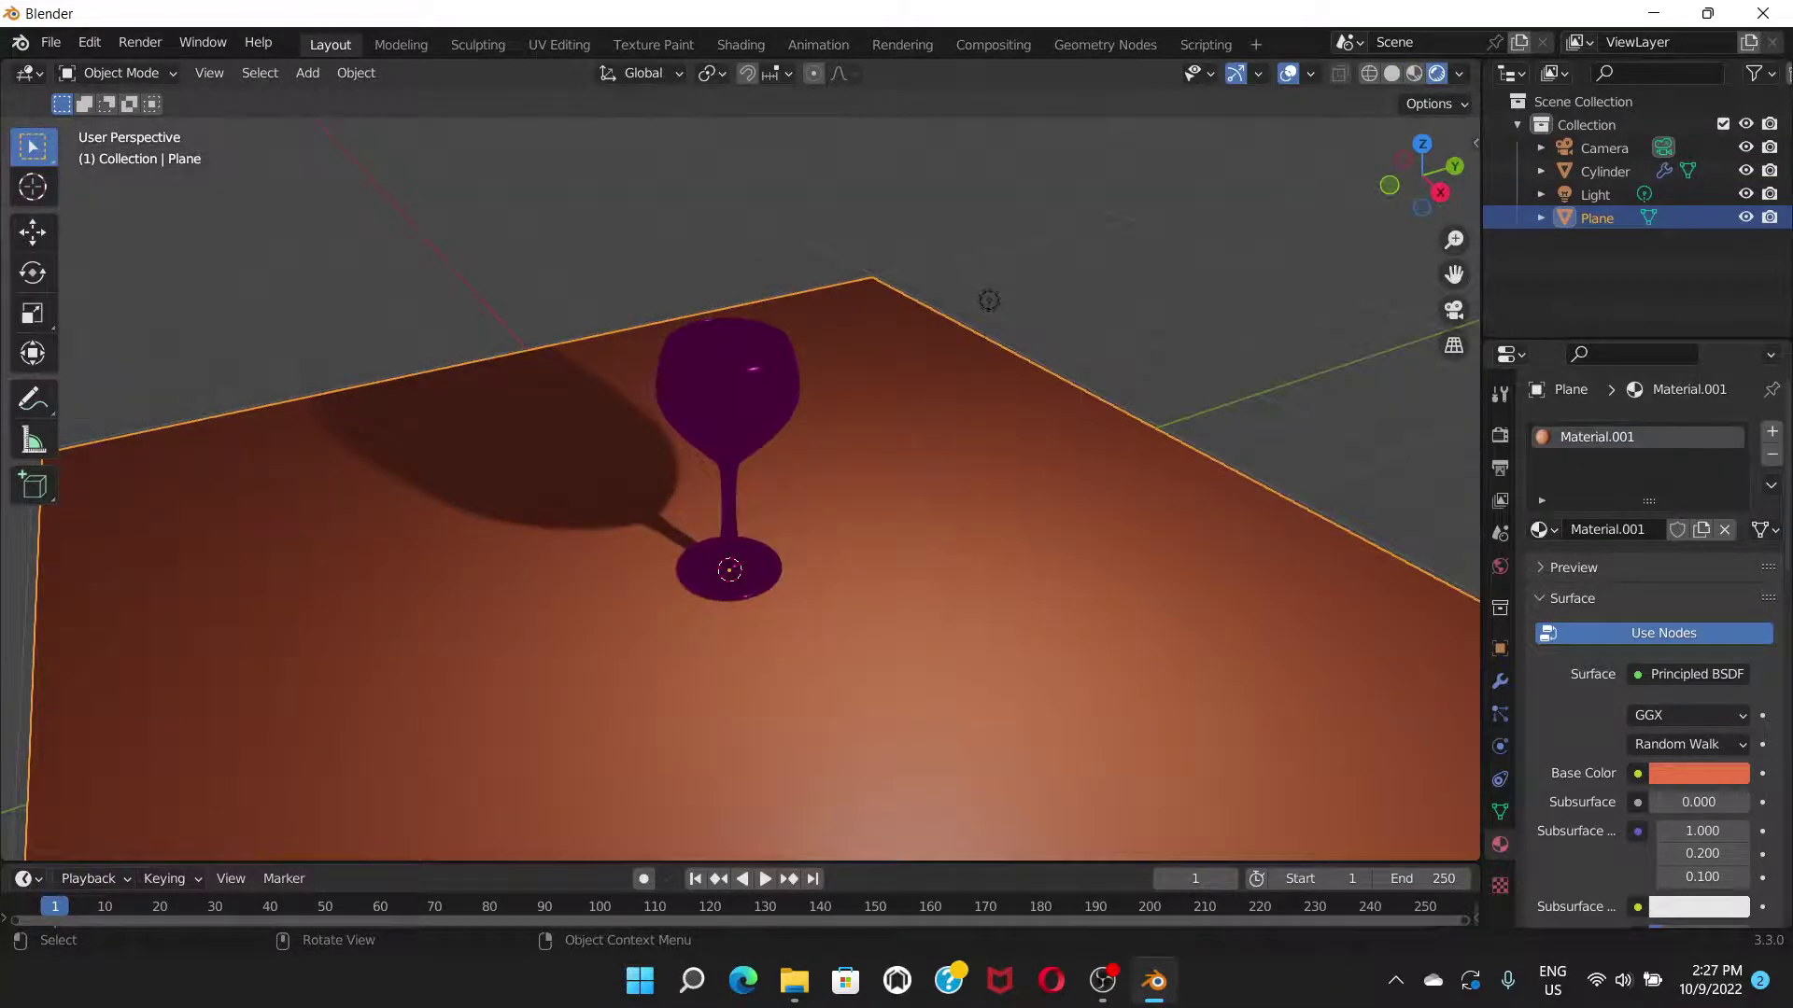
middle_drag(878, 467, 1018, 478)
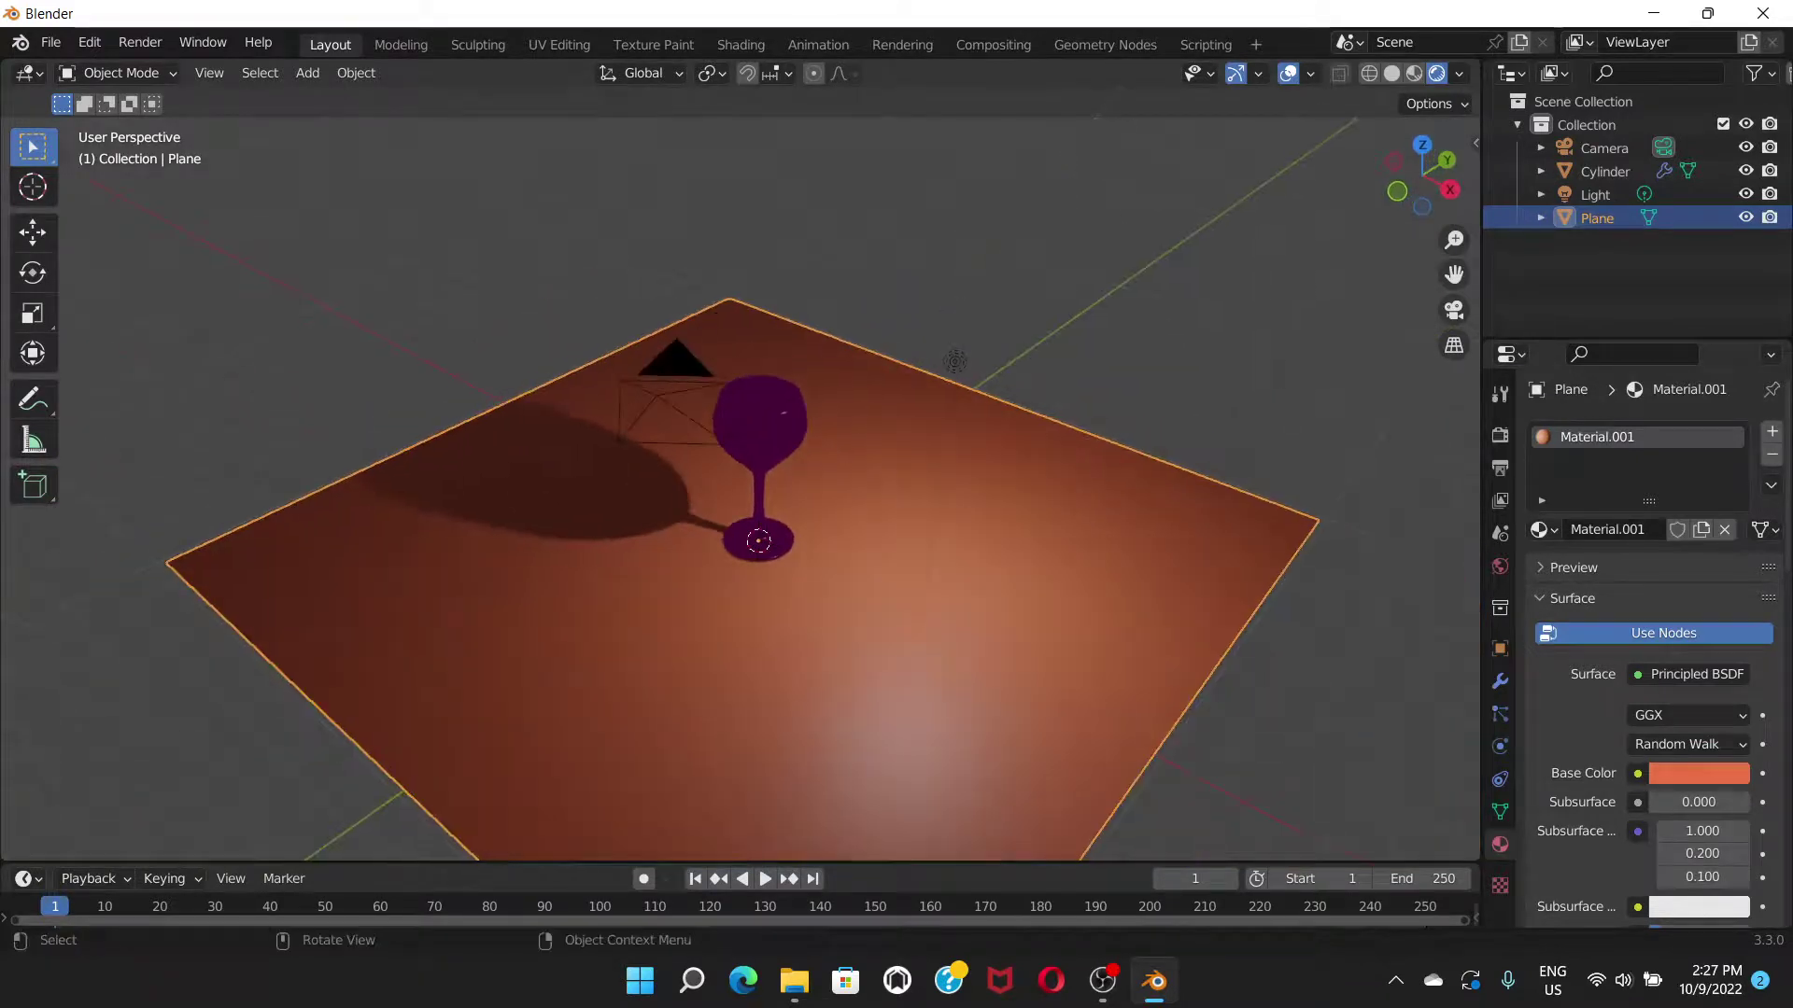
scroll(740, 490, up, 4)
scroll(740, 490, down, 2)
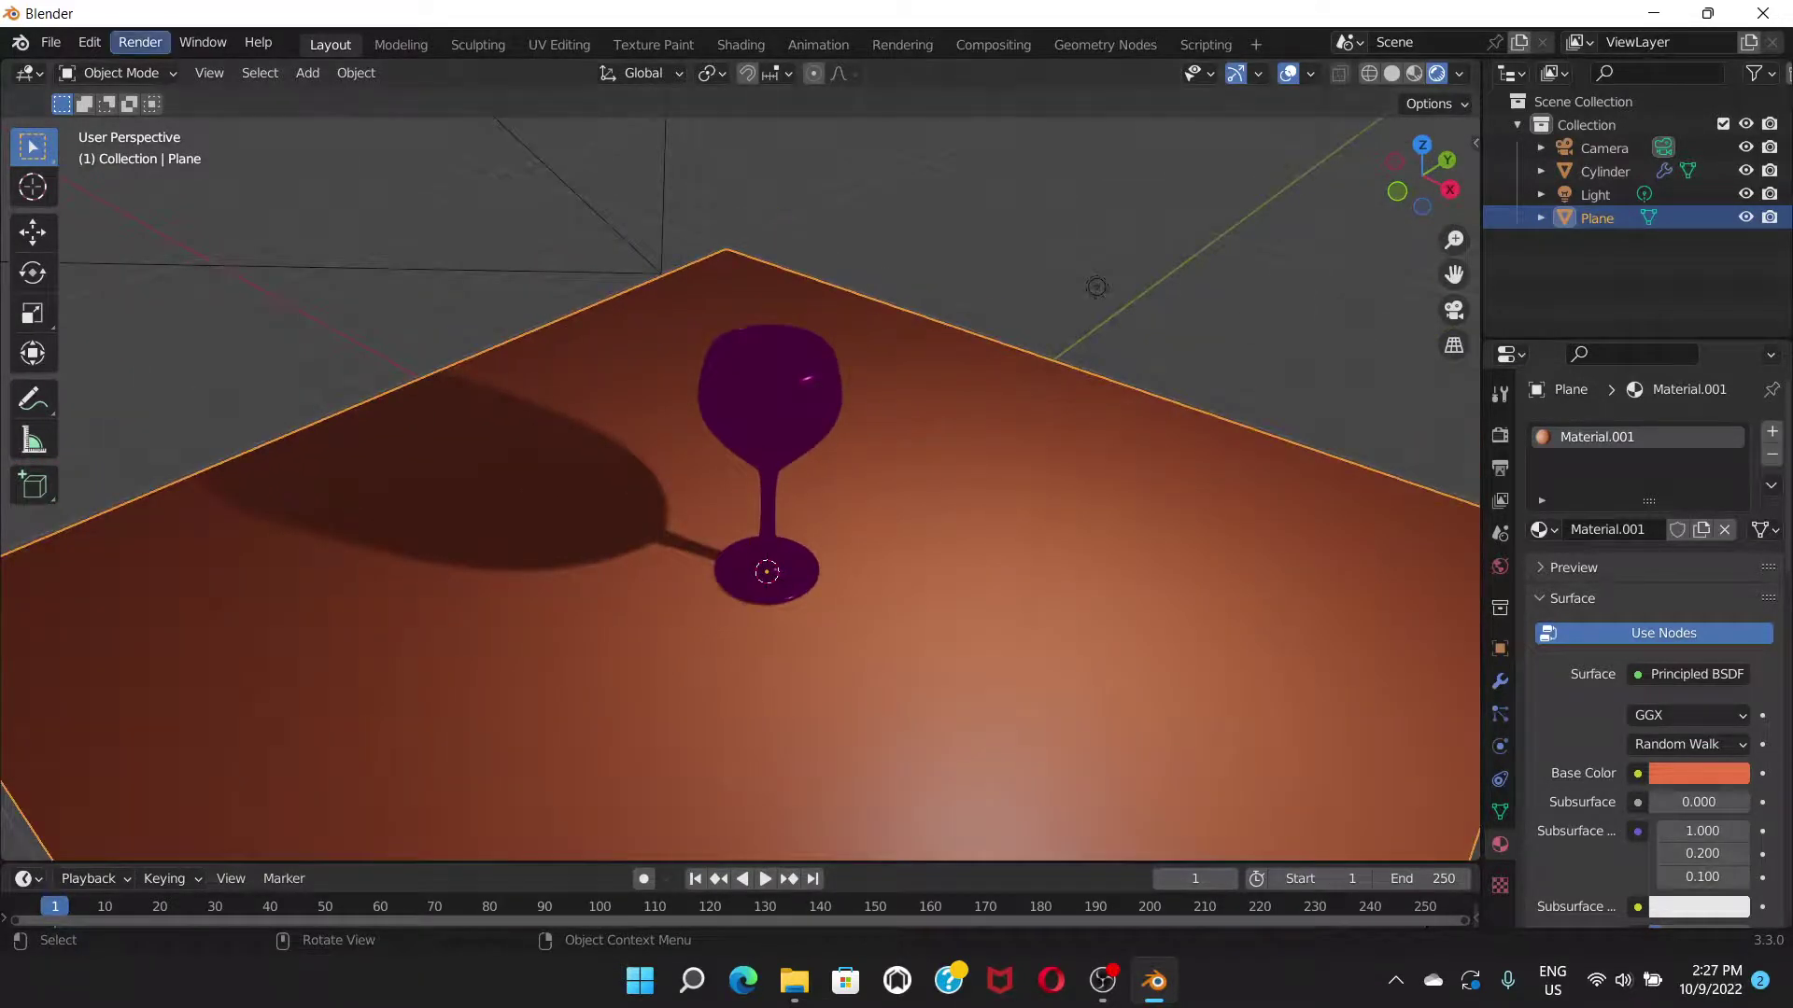
- Render a still image of the magenta glass on the orange-red plane and close the render result
click(140, 42)
click(191, 69)
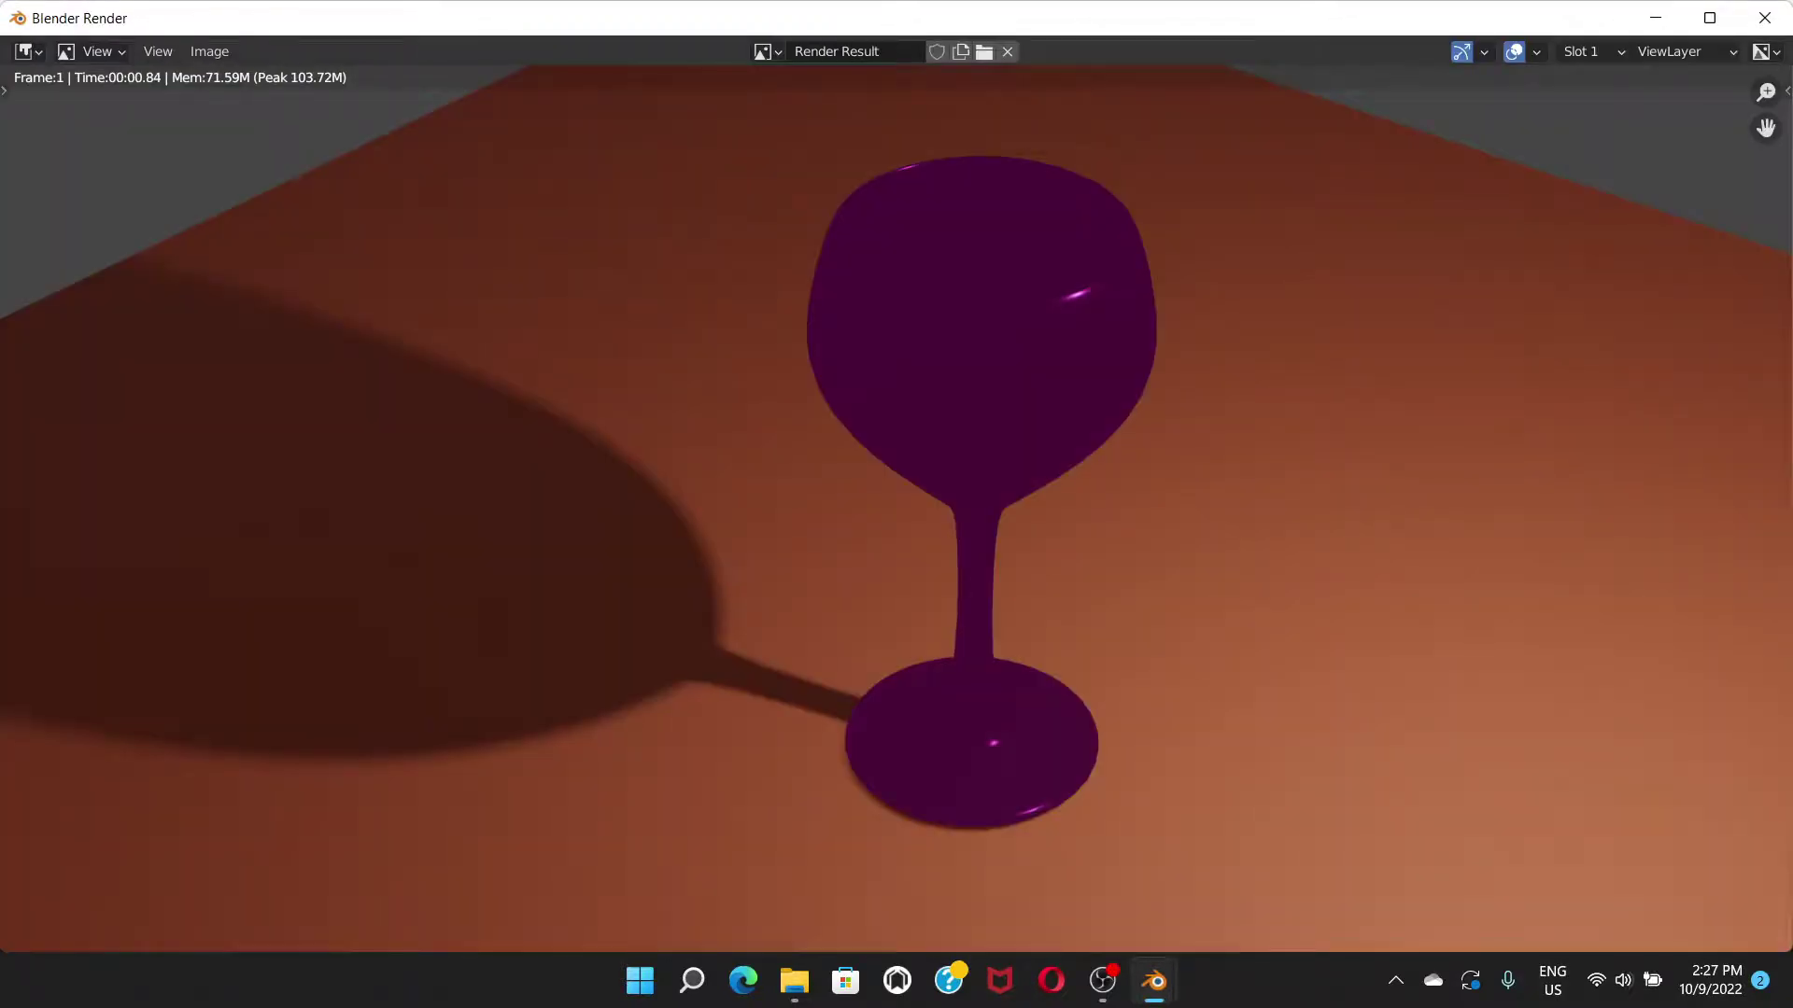
click(1764, 18)
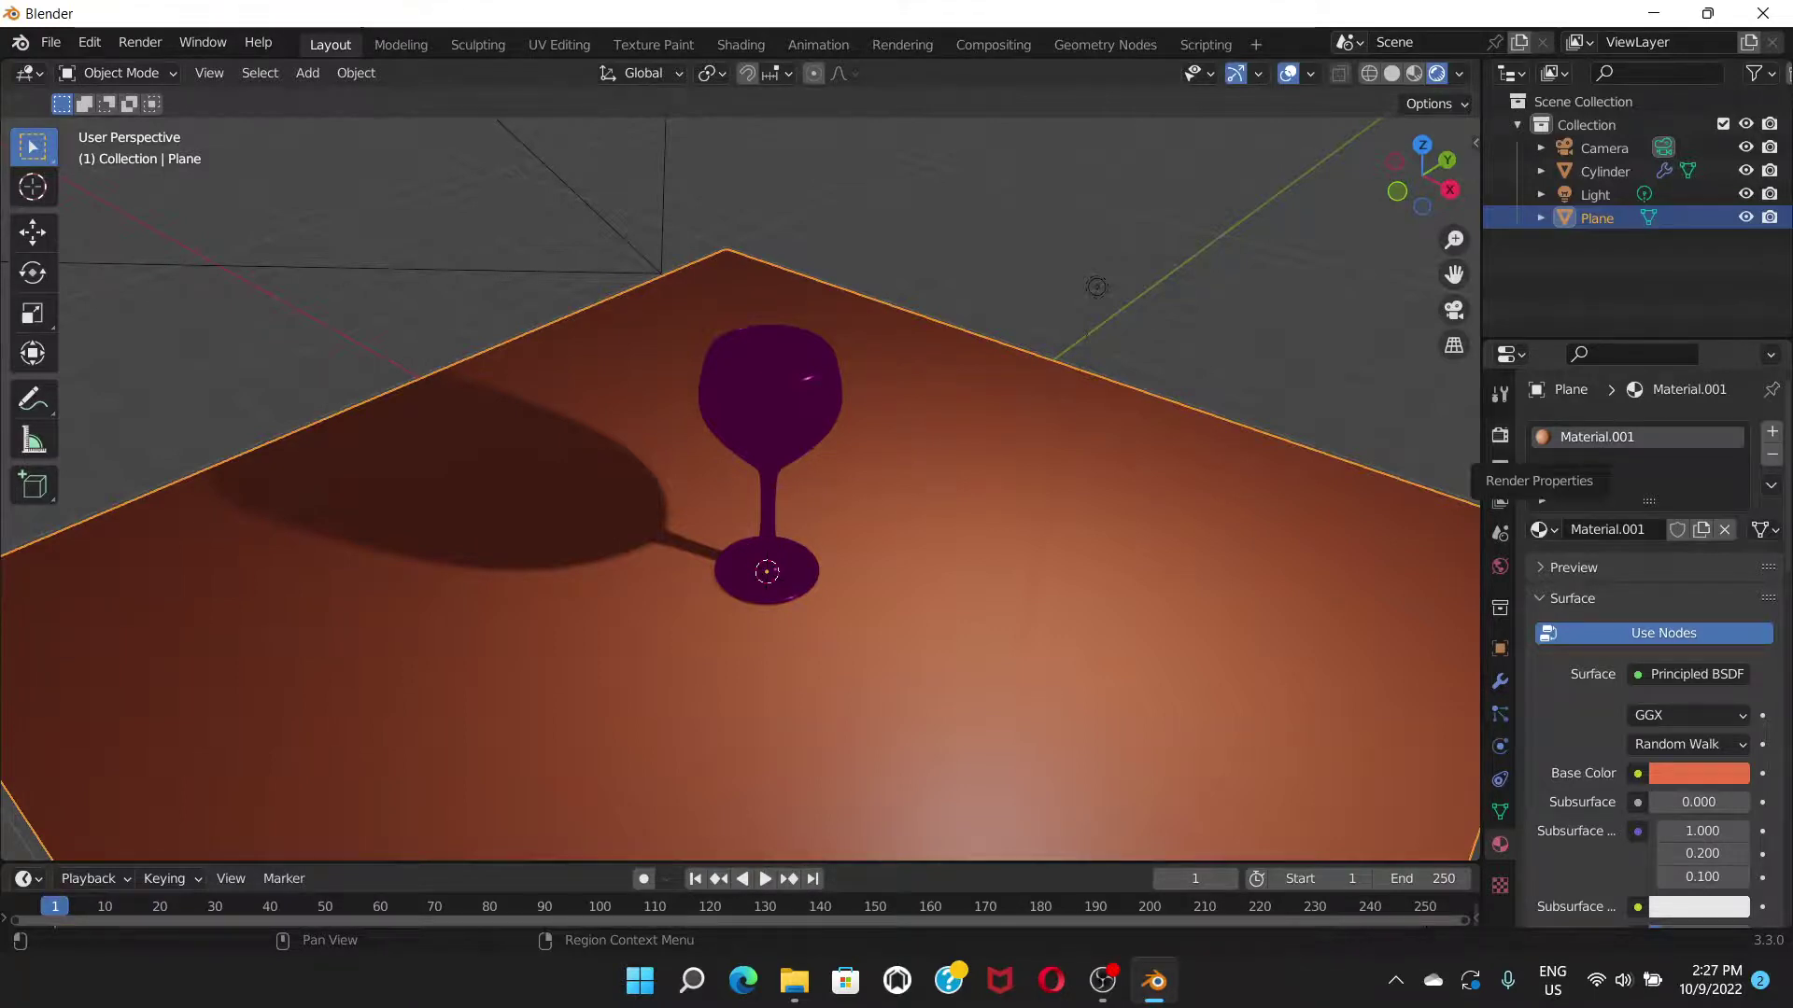
- Switch the scene's render engine to Cycles
click(1499, 435)
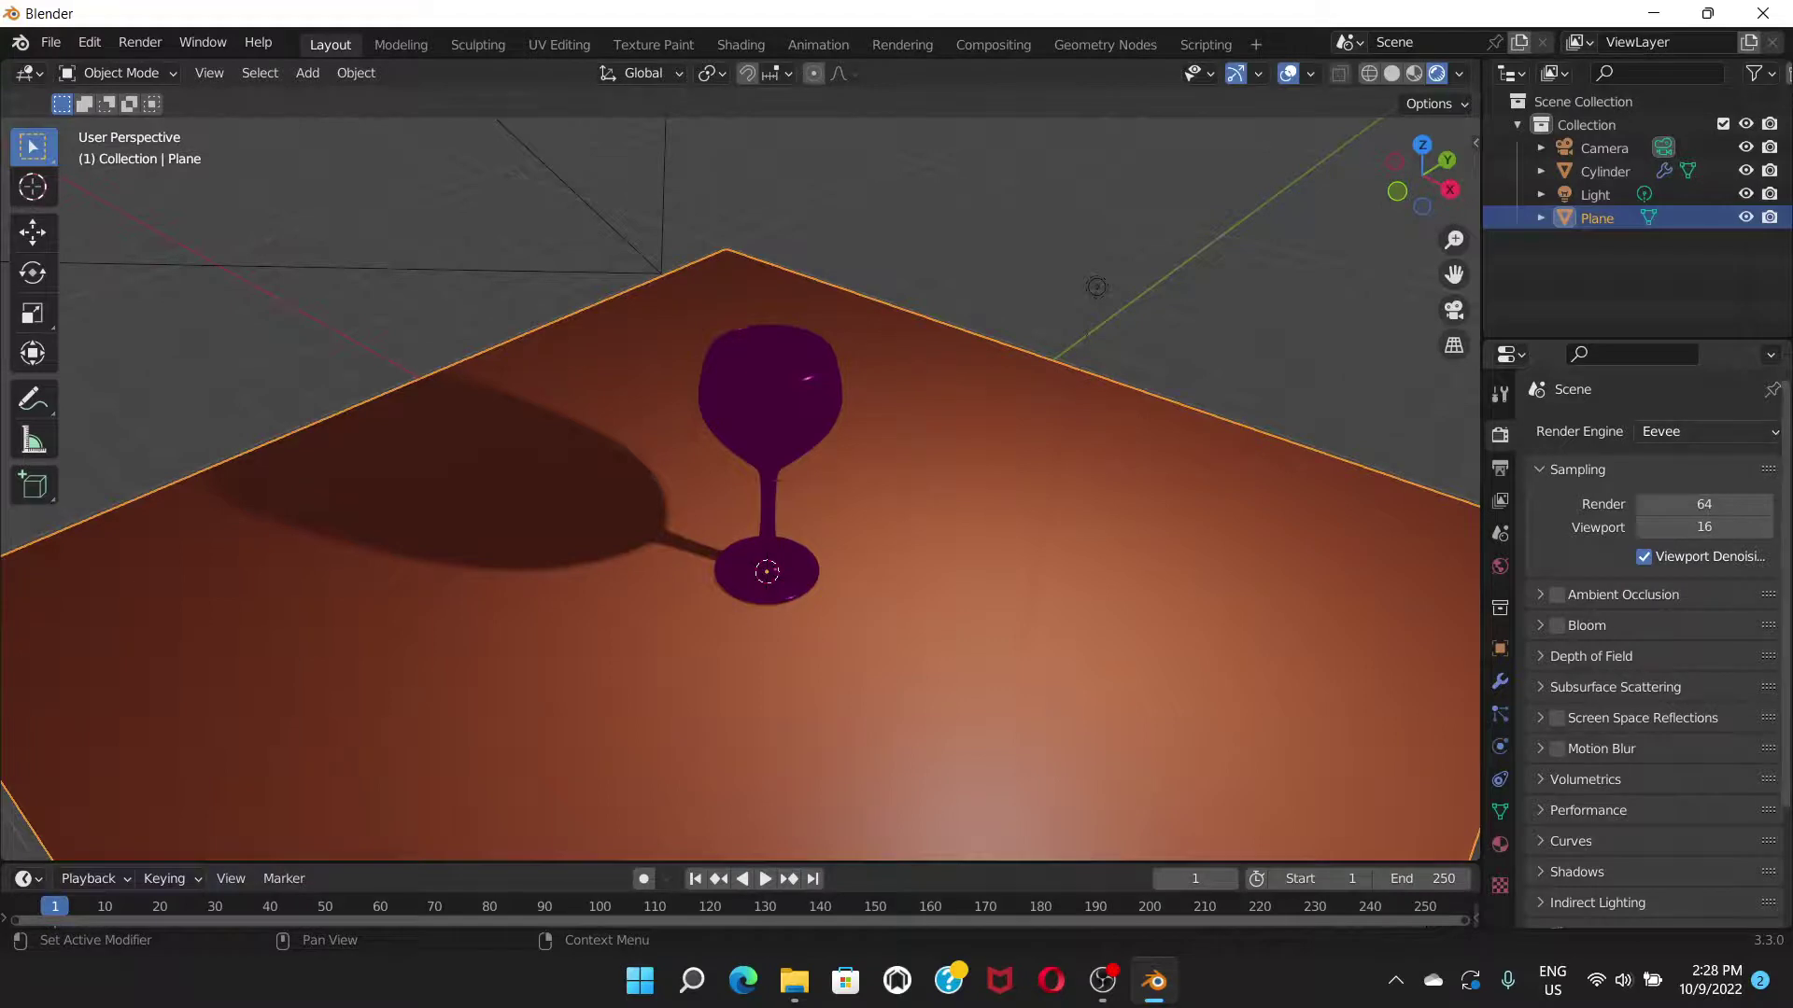
click(1707, 431)
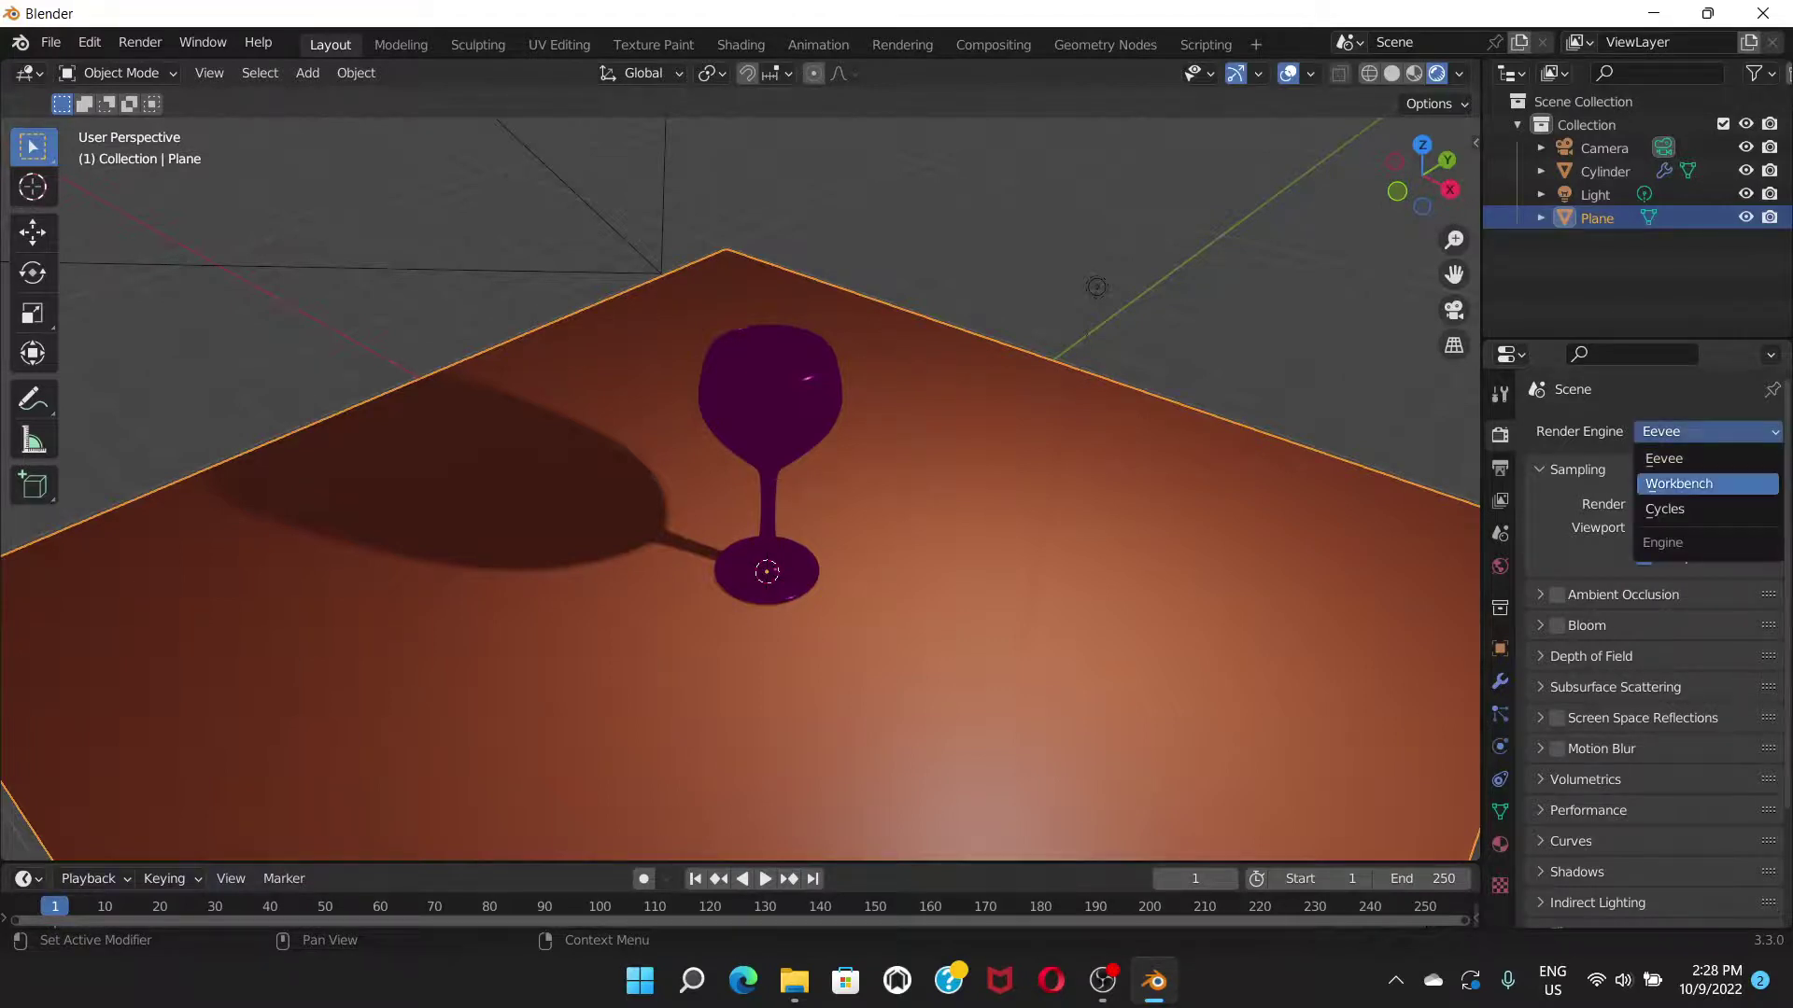
click(1665, 509)
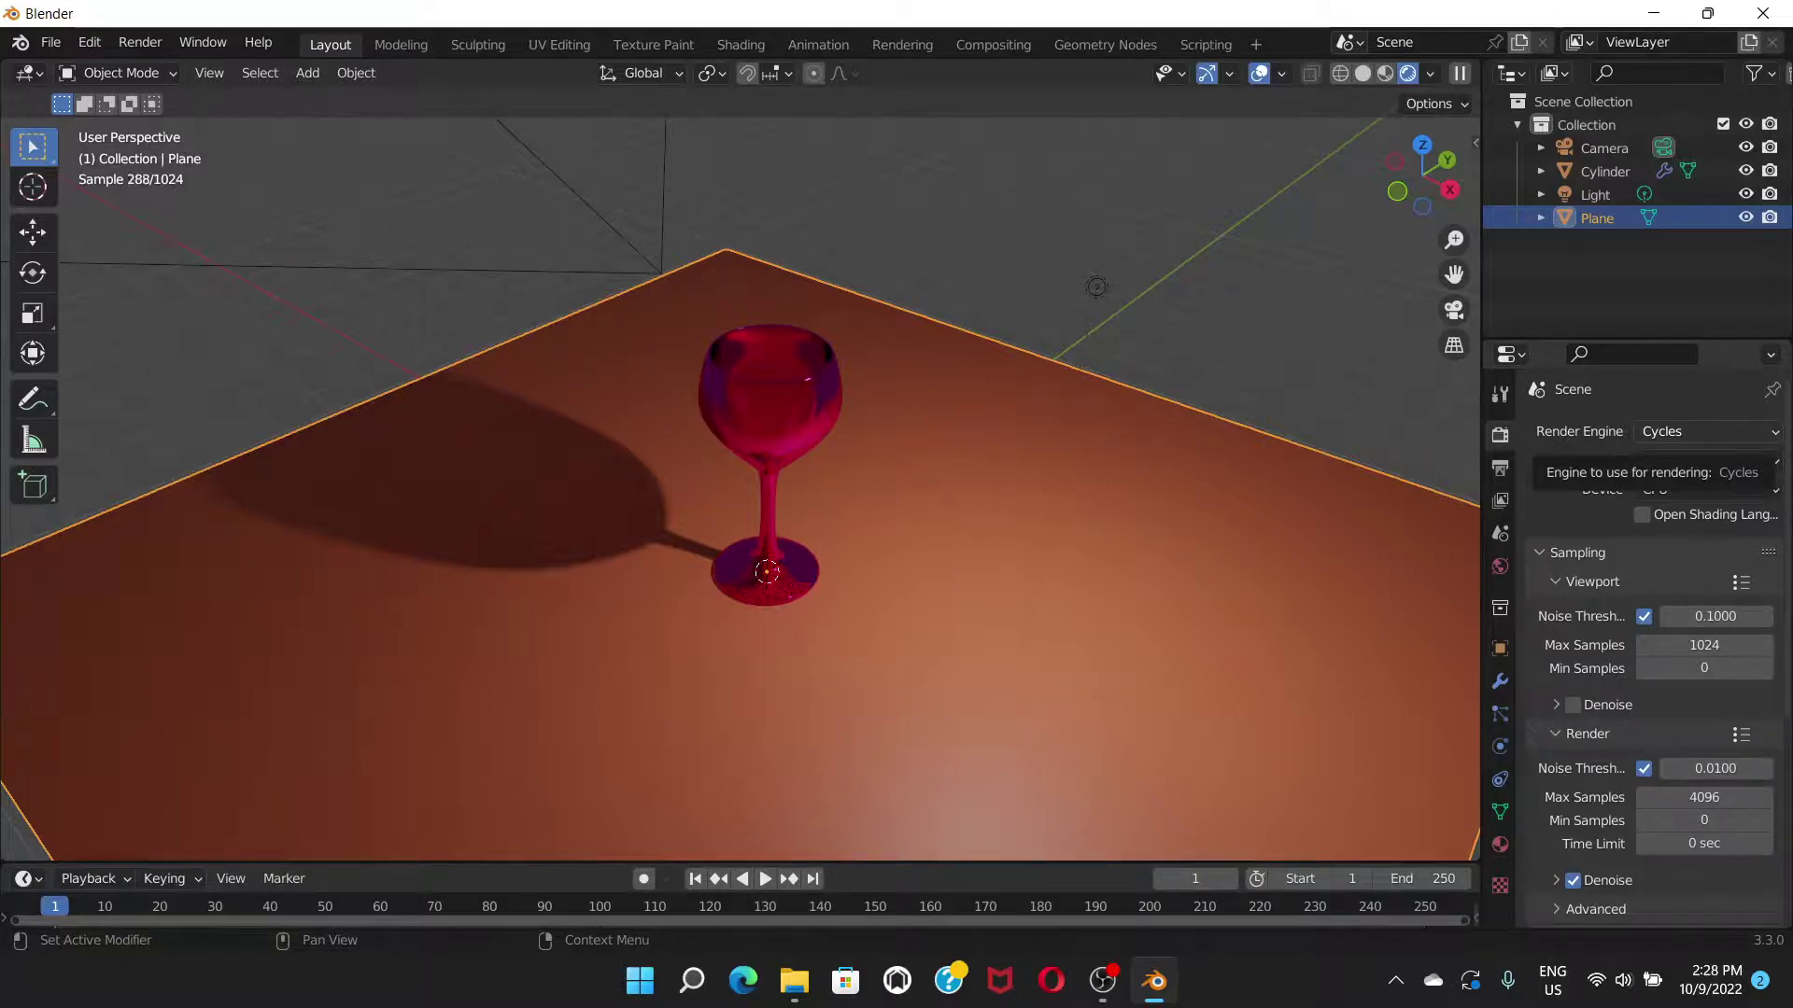
- Render a still image of the magenta glass on the orange-red plane with Cycles
click(140, 42)
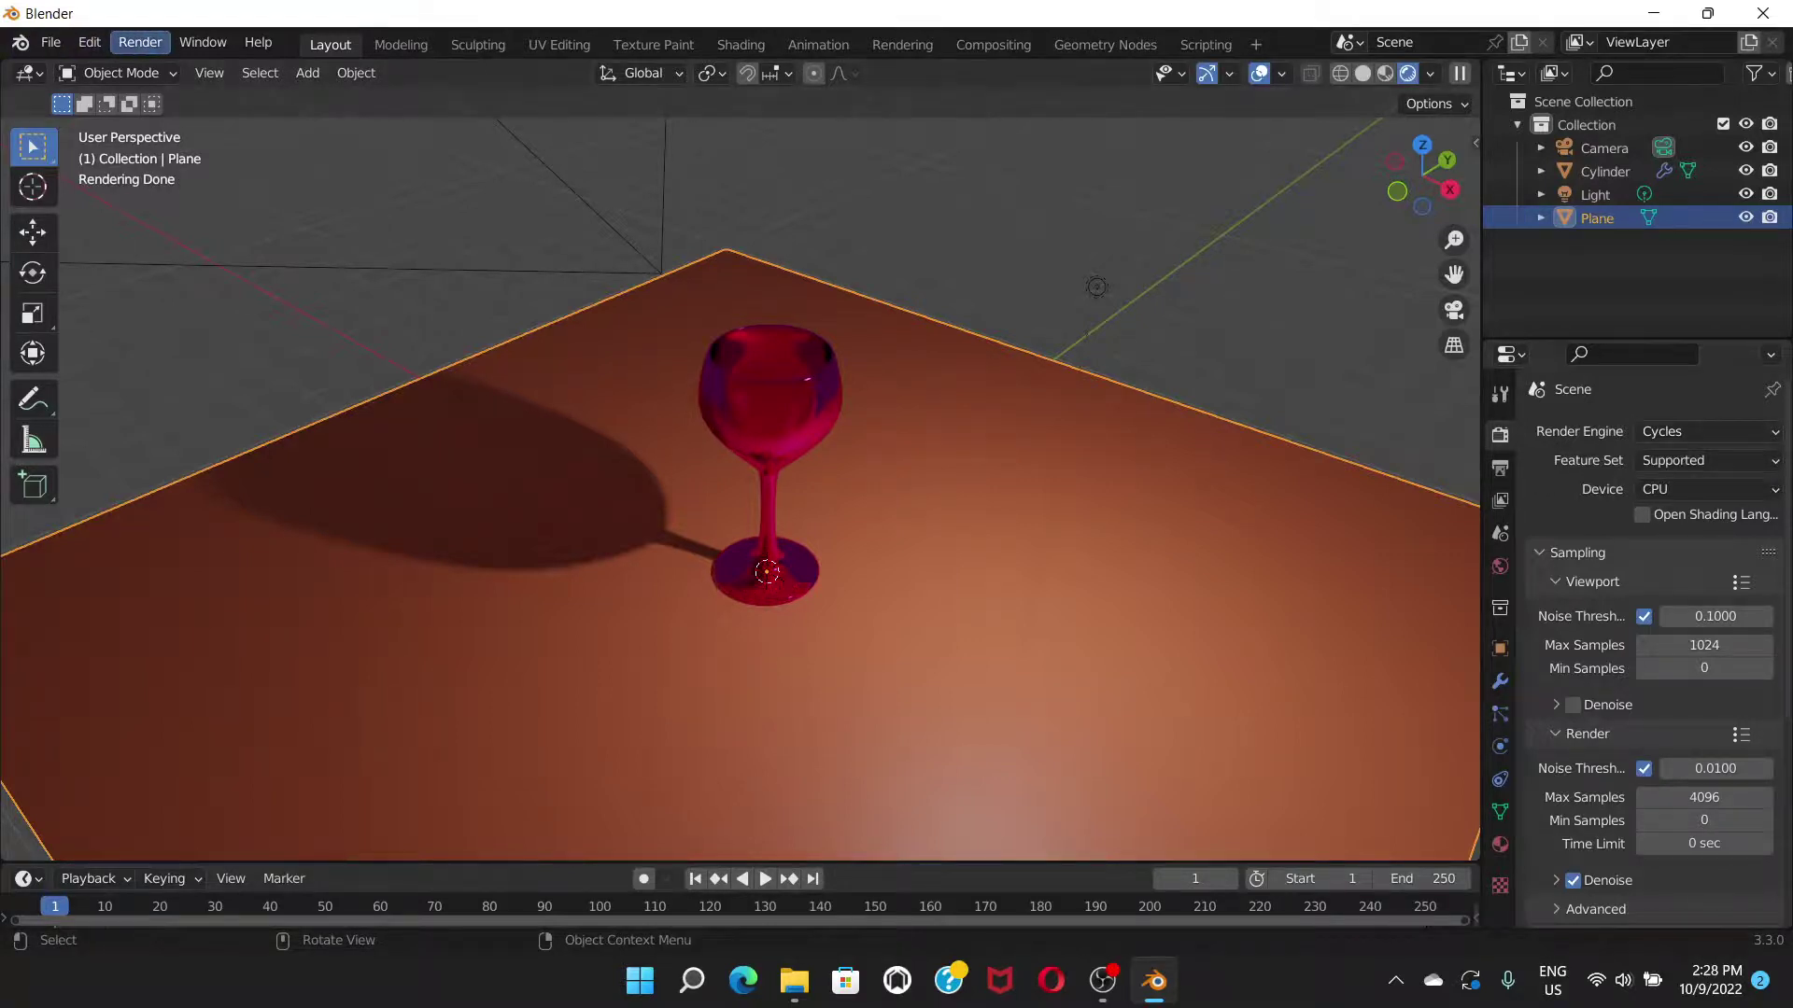
click(168, 64)
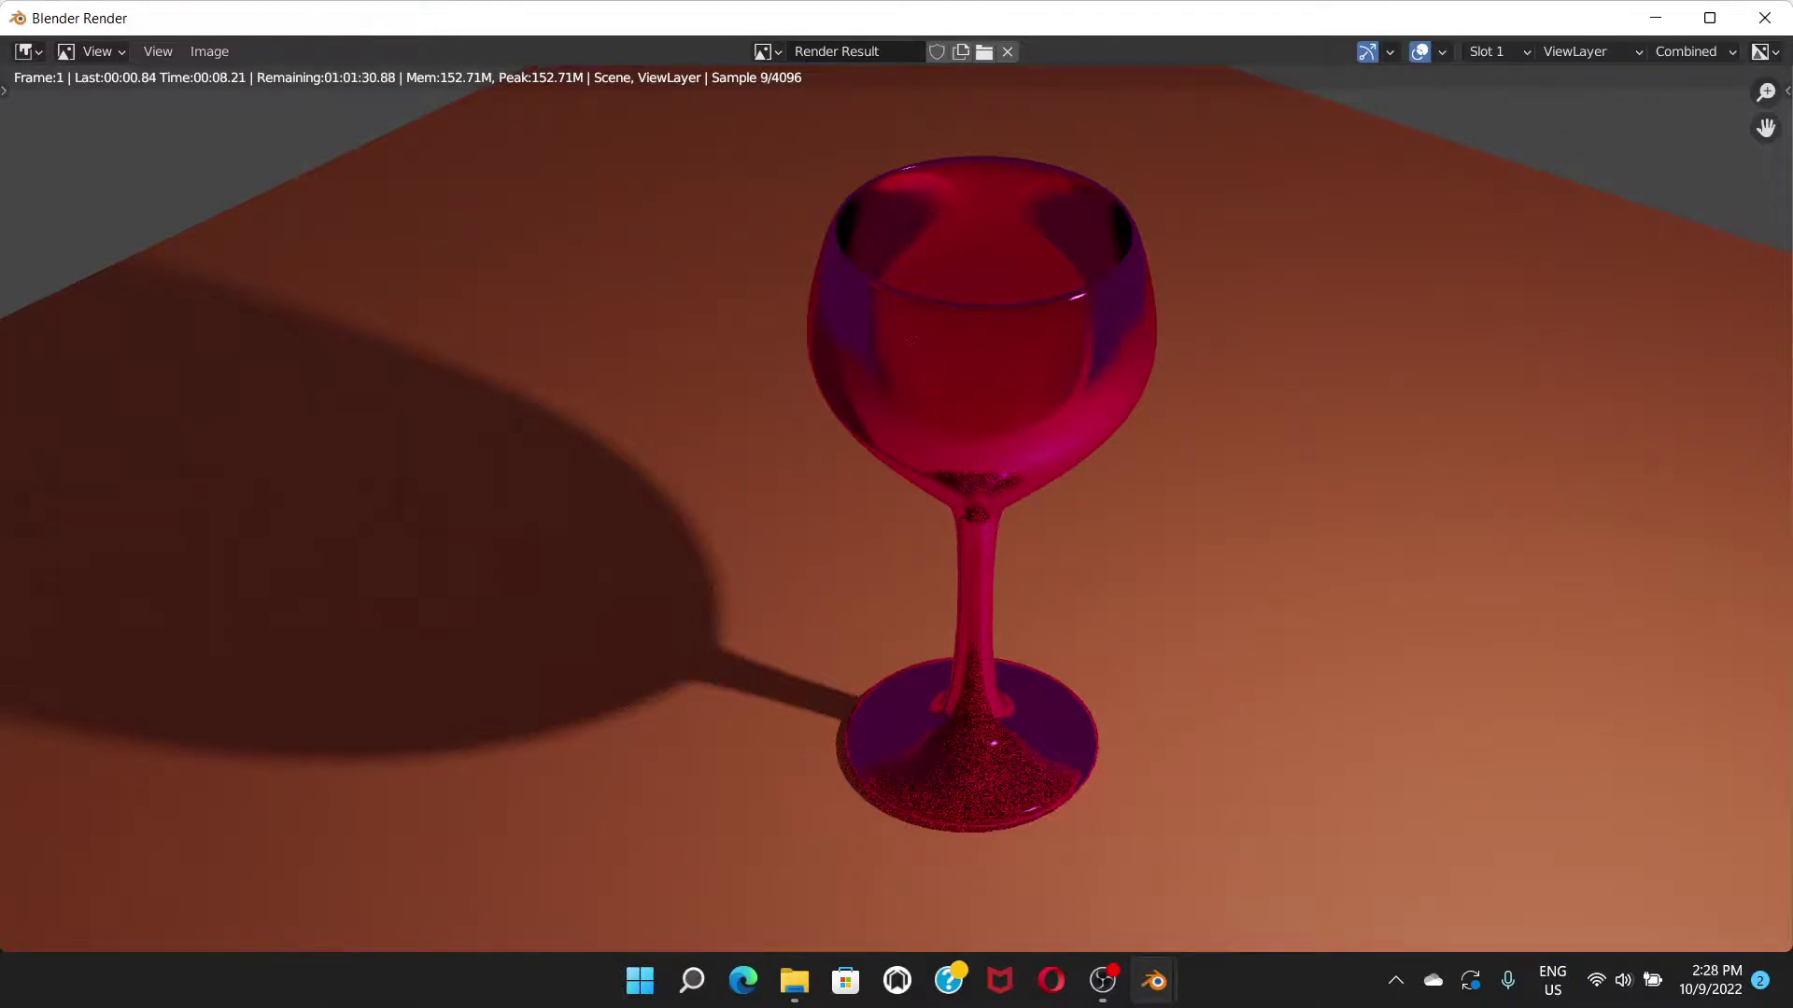
mouse_move(1102, 981)
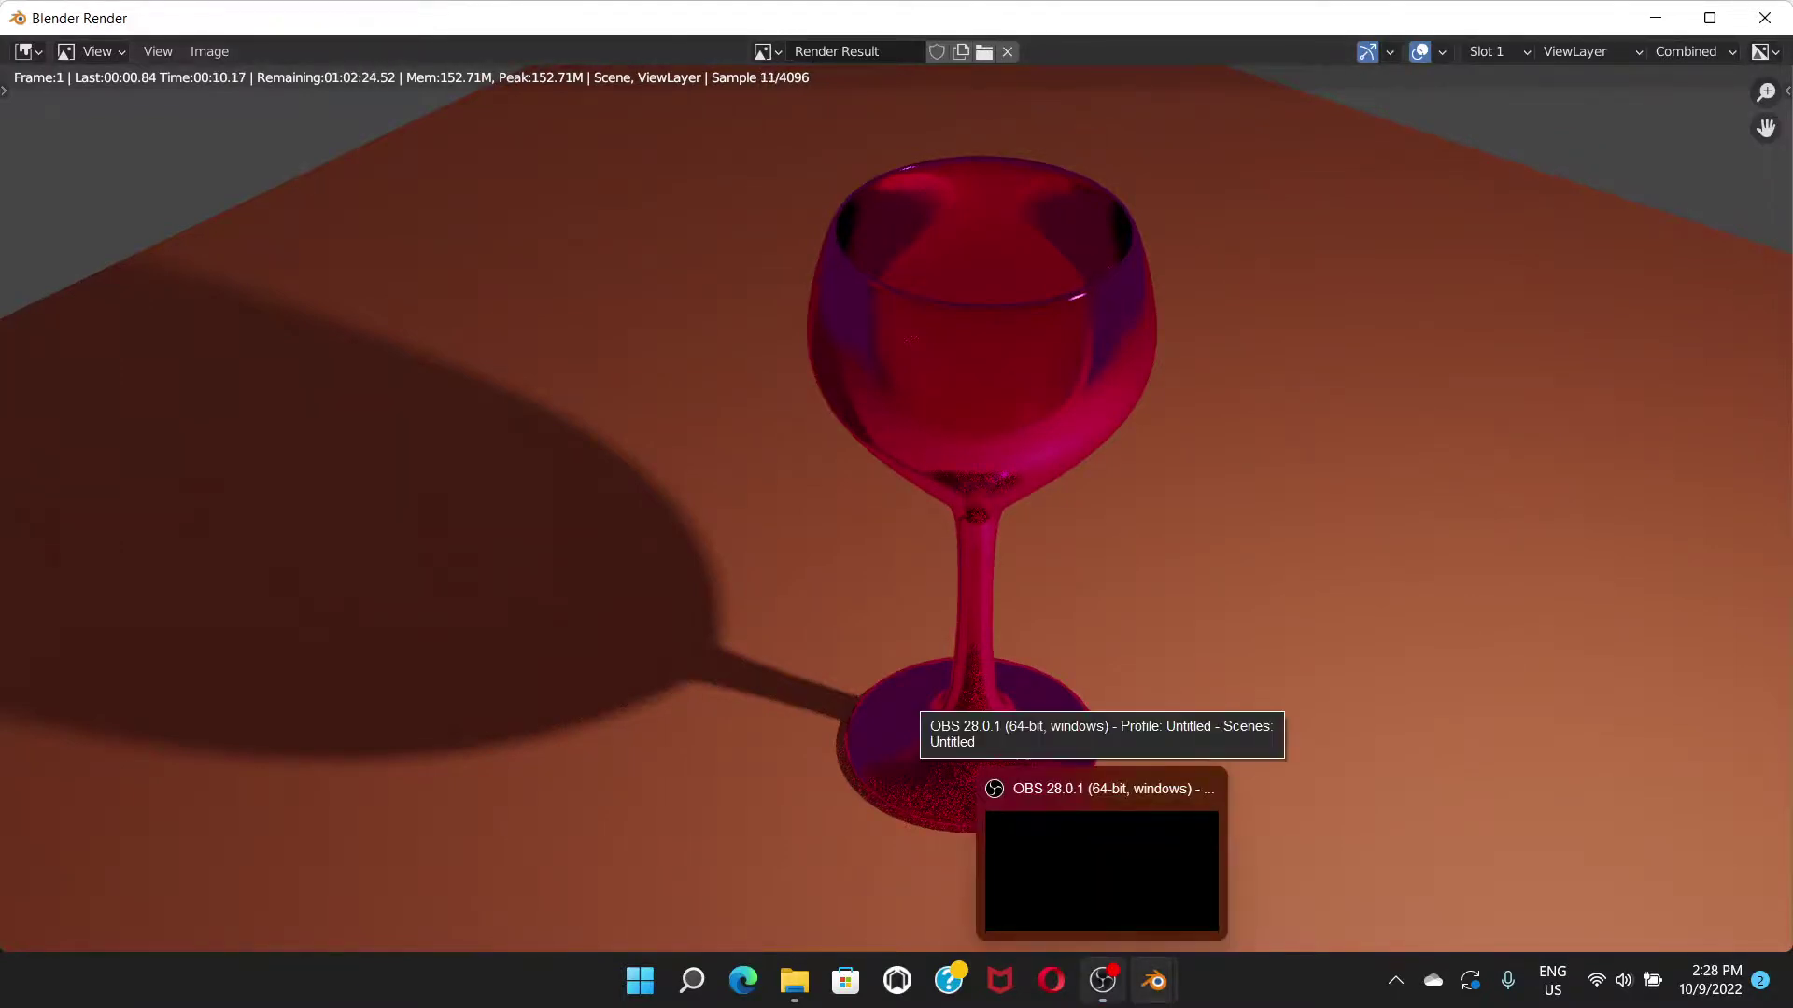
click(1102, 869)
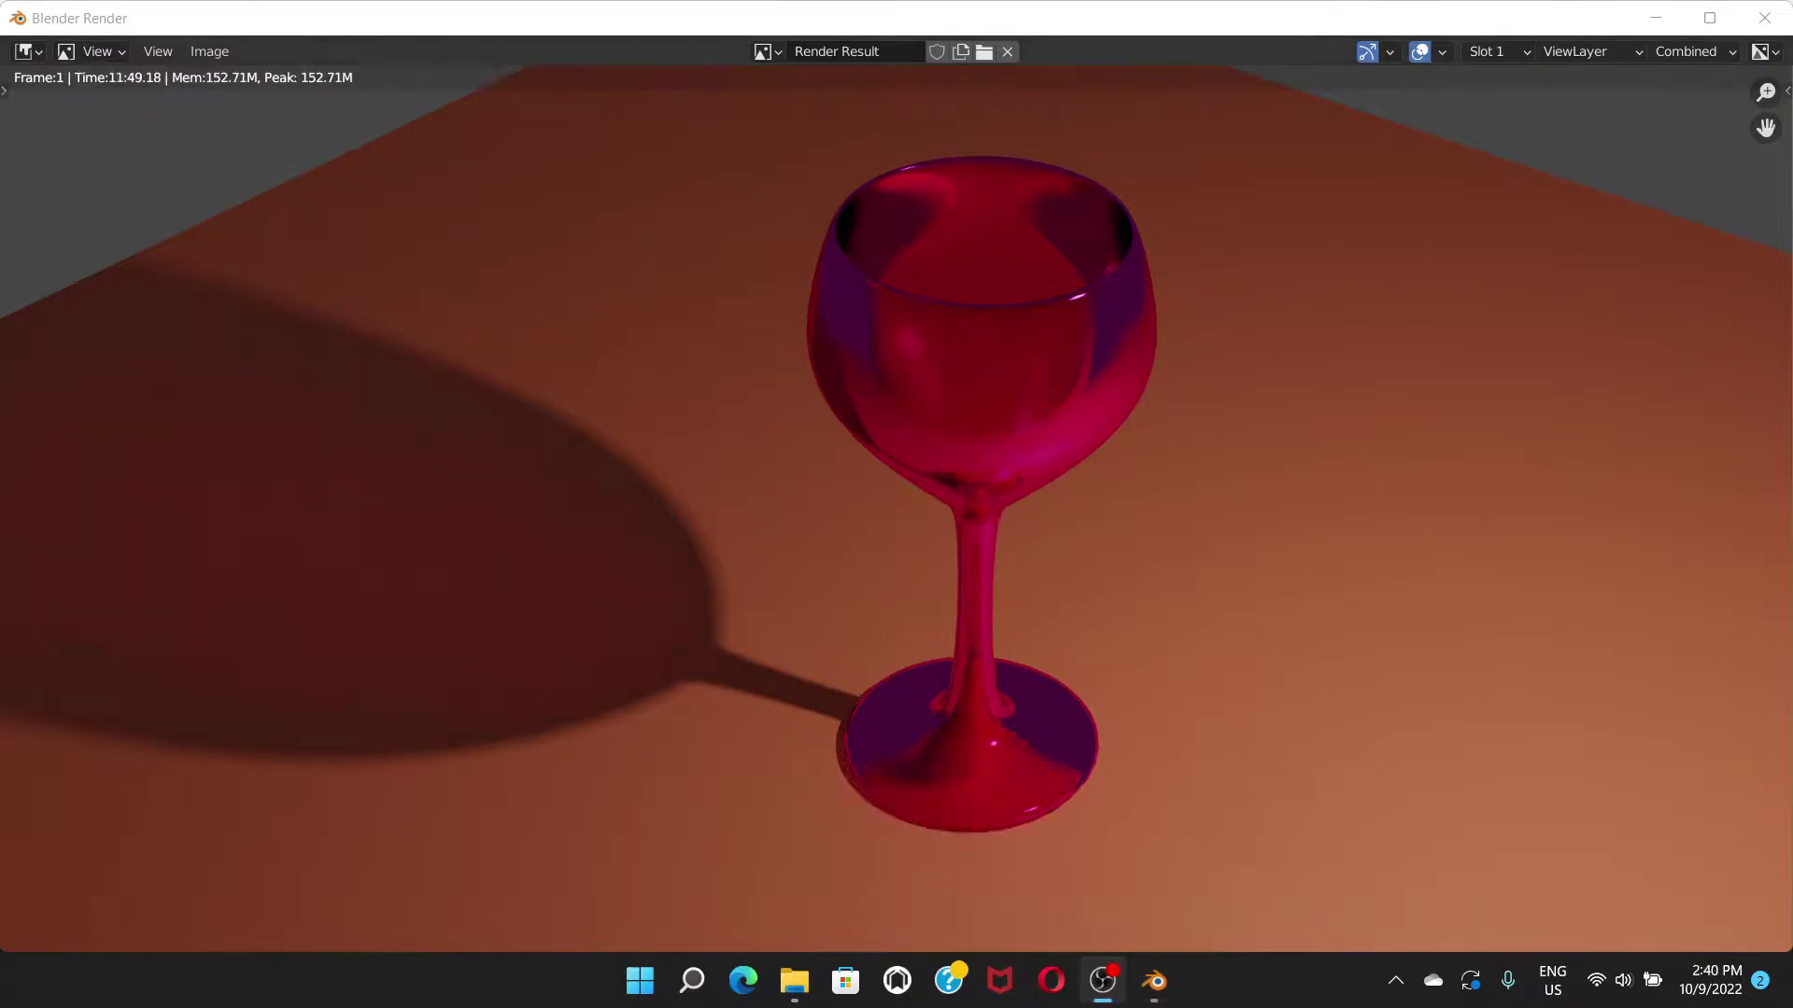
key(alt+Tab)
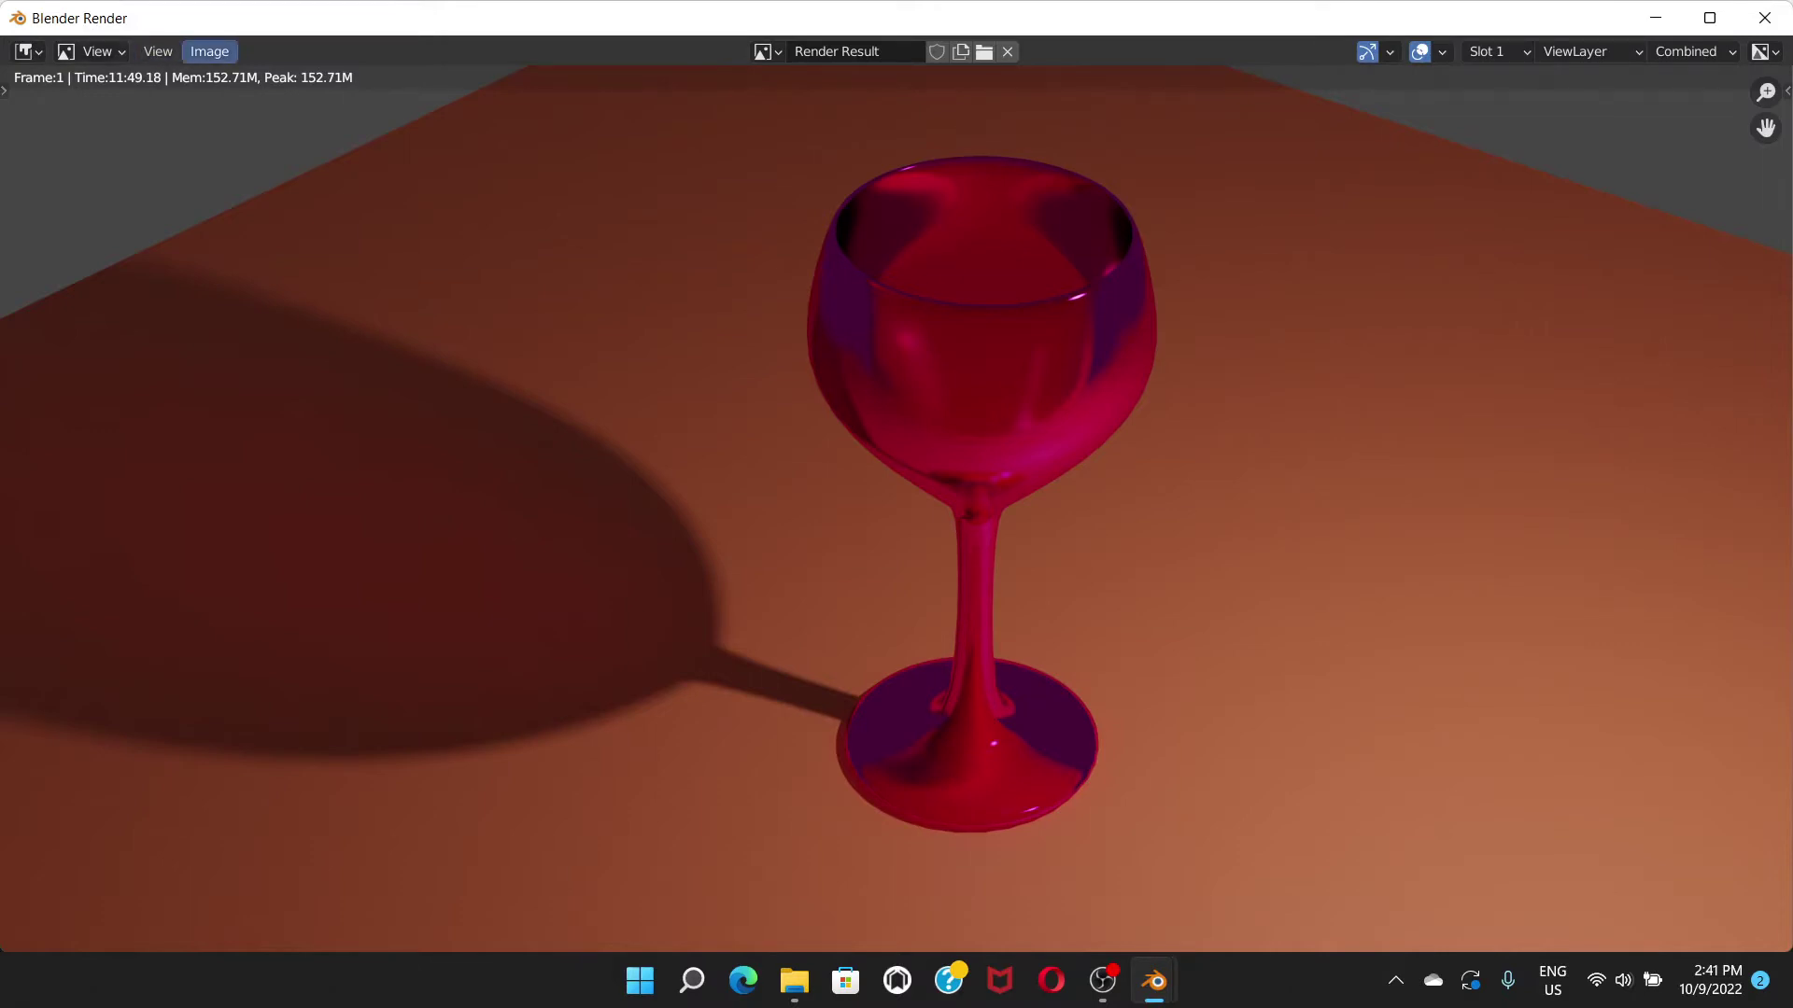
click(209, 51)
click(1103, 980)
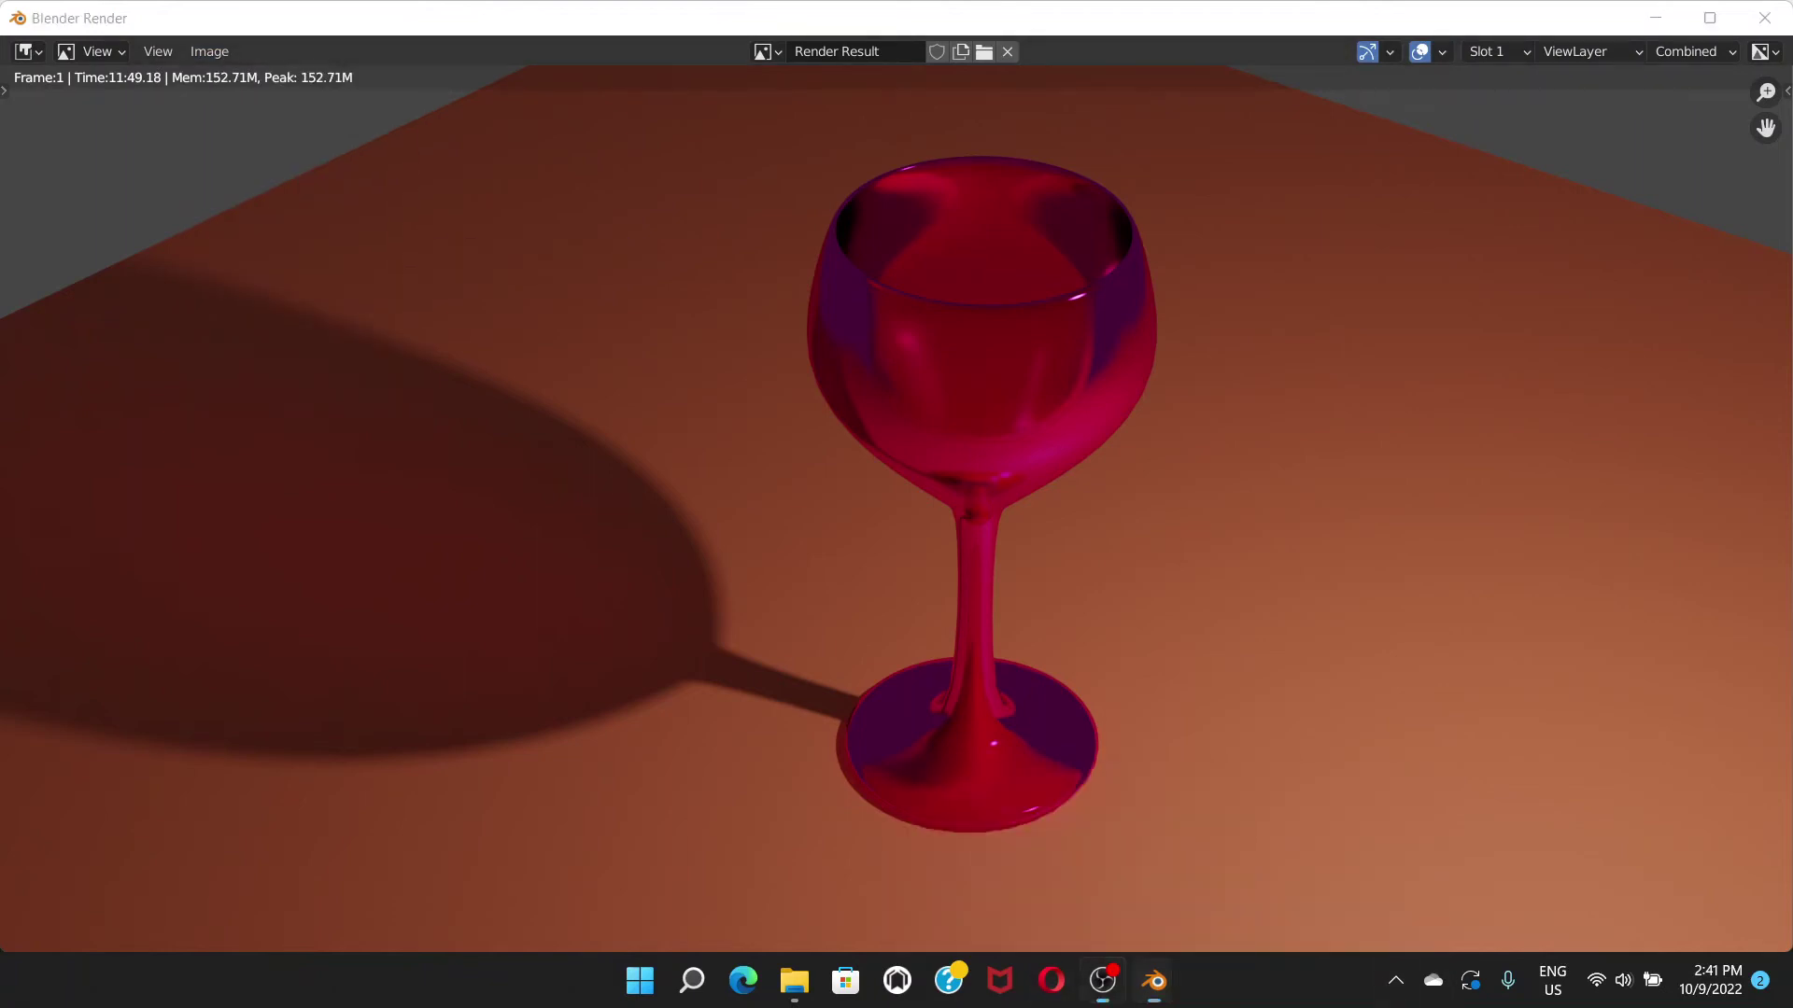